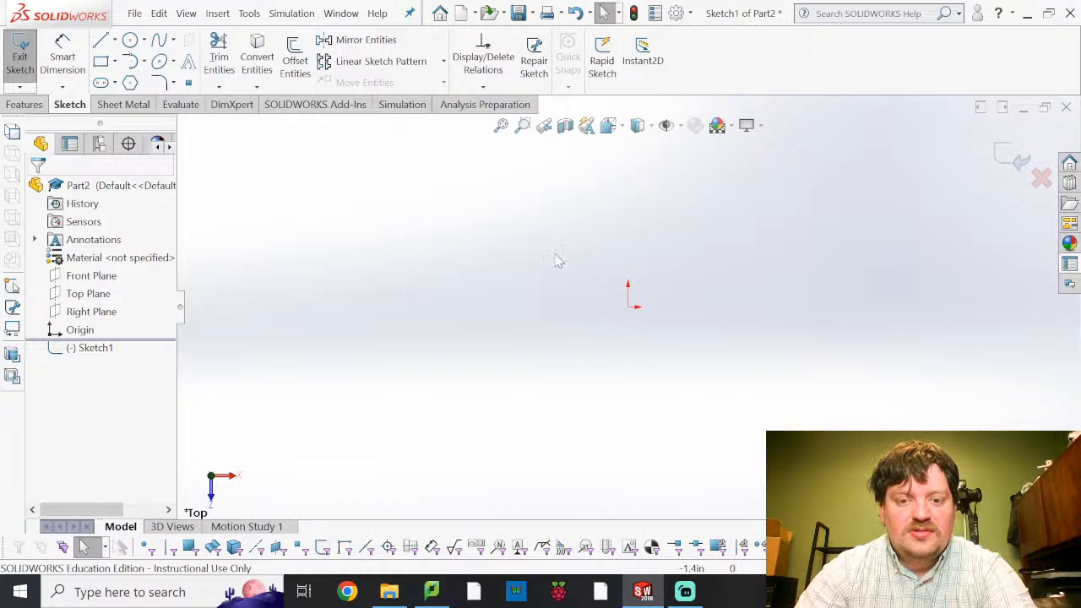
Sketch a tall corner rectangle about 5.87 in high, with its right edge just left of the origin.
mouse_move(571, 293)
middle_mouse_down("ctrl")
mouse_move(565, 318)
mouse_move(475, 362)
mouse_move(450, 360)
mouse_move(501, 341)
middle_mouse_up("ctrl")
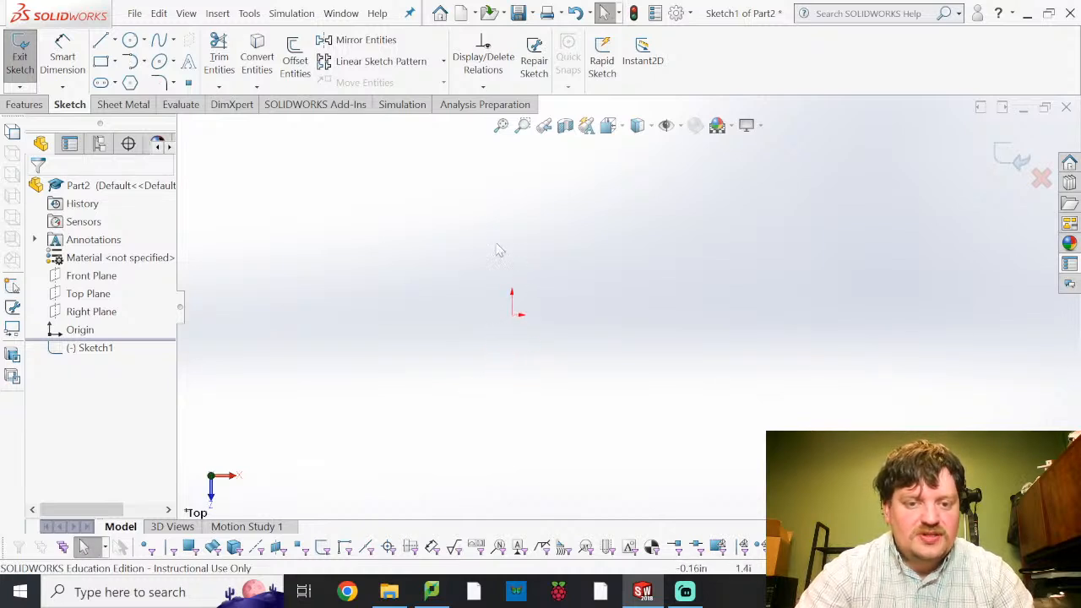
left_click(64, 52)
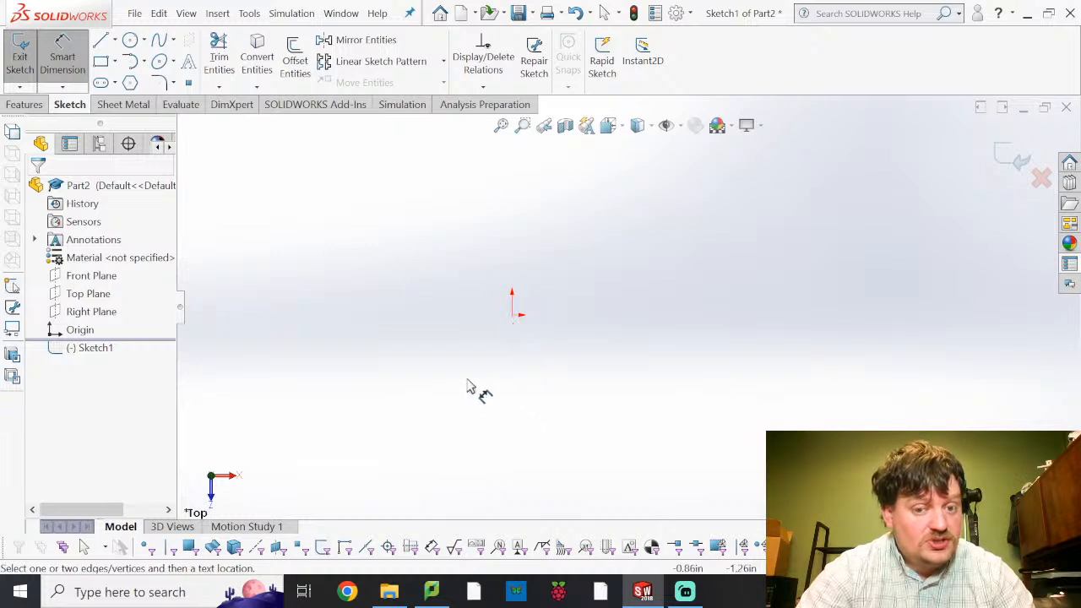
left_click(62, 55)
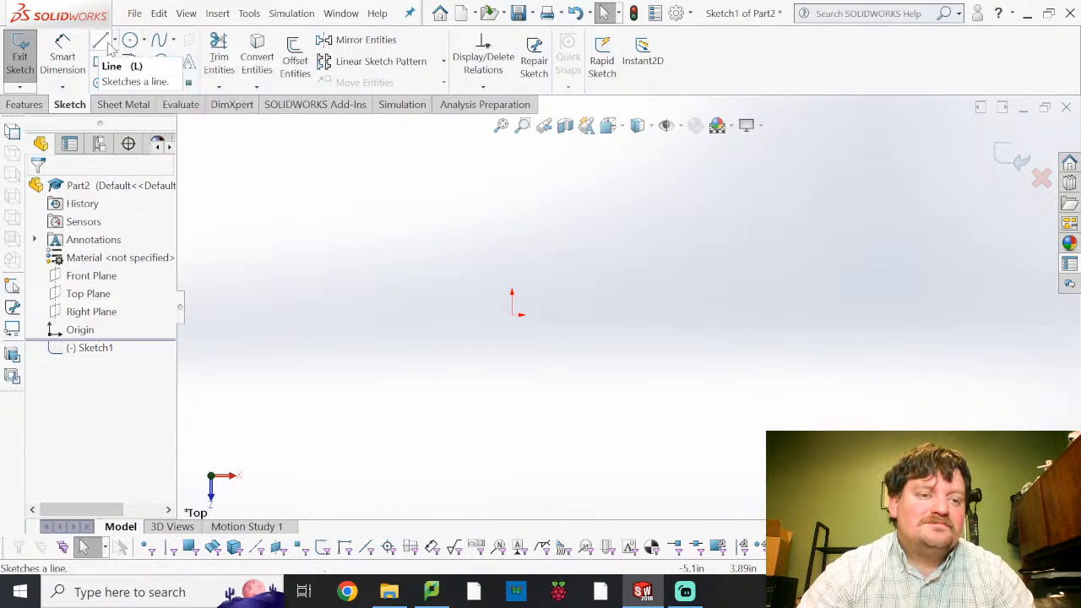
left_click(101, 62)
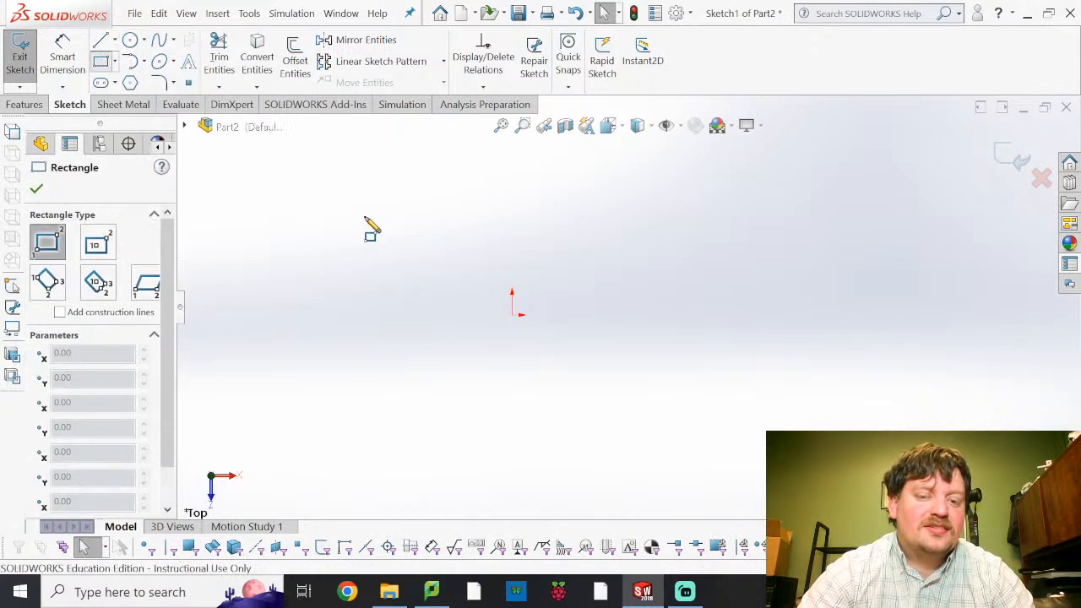
mouse_move(358, 195)
left_mouse_down()
mouse_move(405, 309)
mouse_move(494, 410)
mouse_move(512, 470)
mouse_move(504, 492)
left_mouse_up()
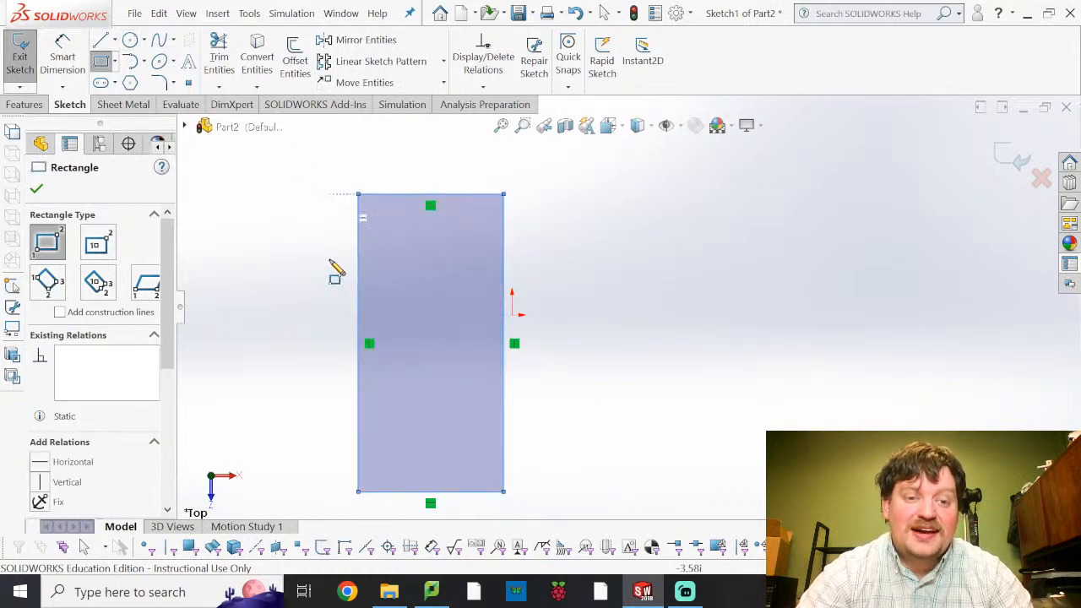
key("Escape")
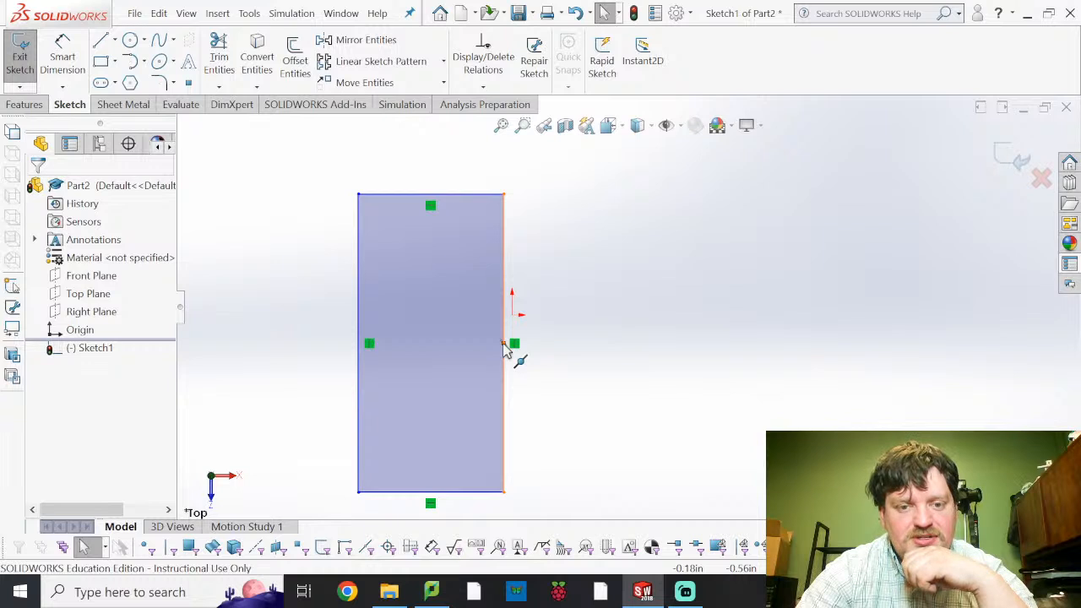
Make the midpoint of the tall rectangle's right edge coincident with the origin.
left_click(505, 350)
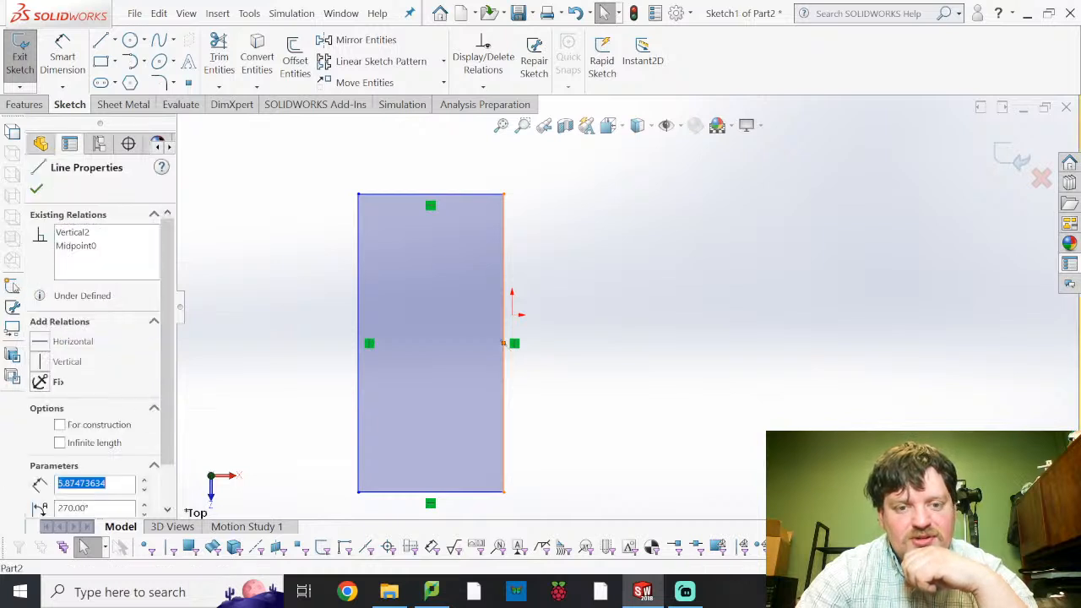
left_click(511, 315)
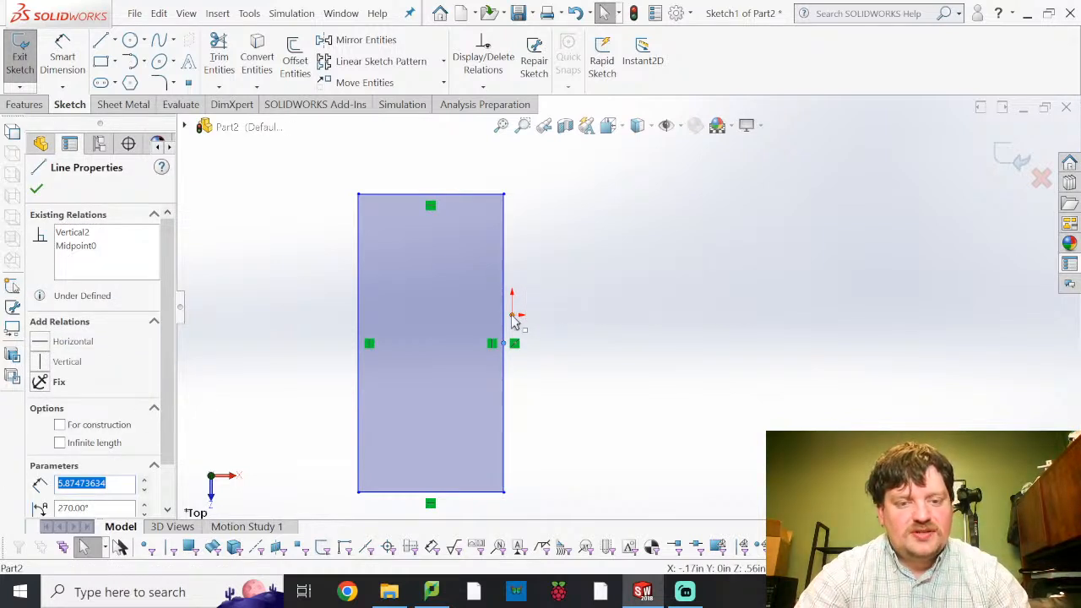
left_click(504, 343, "ctrl")
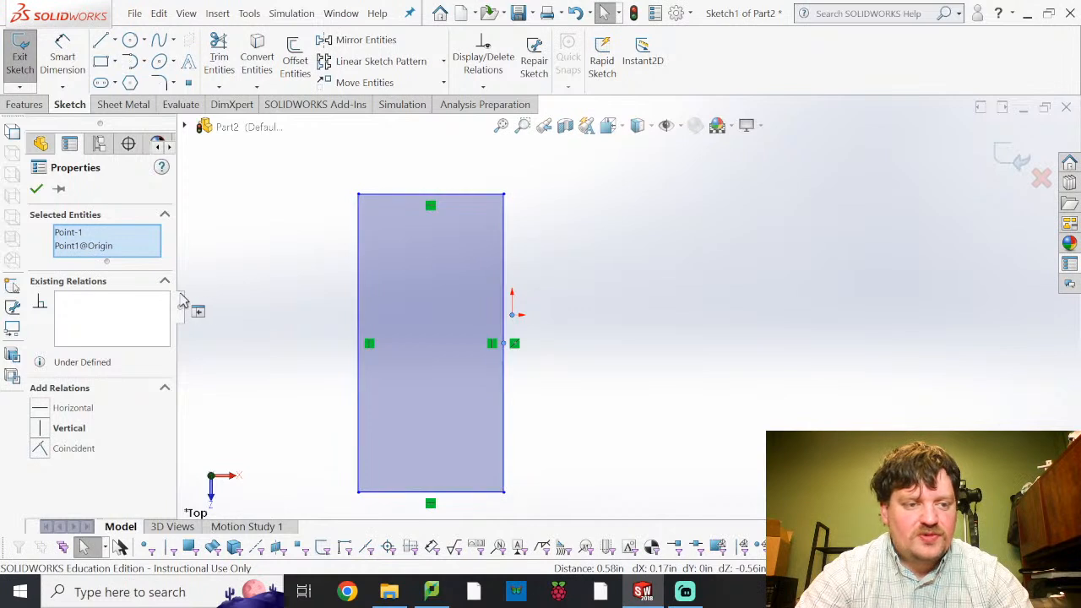
left_click(42, 448)
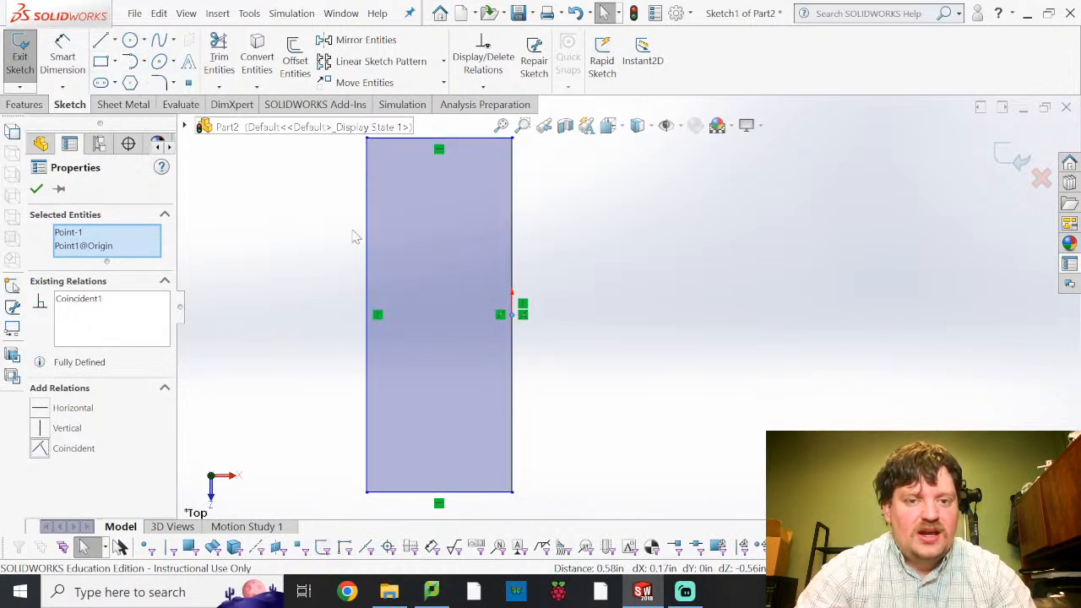
Sketch three separate rectangles about 3.6 in wide, stacked along the tall rectangle's right edge, starting the first at its upper-right corner.
left_click(100, 63)
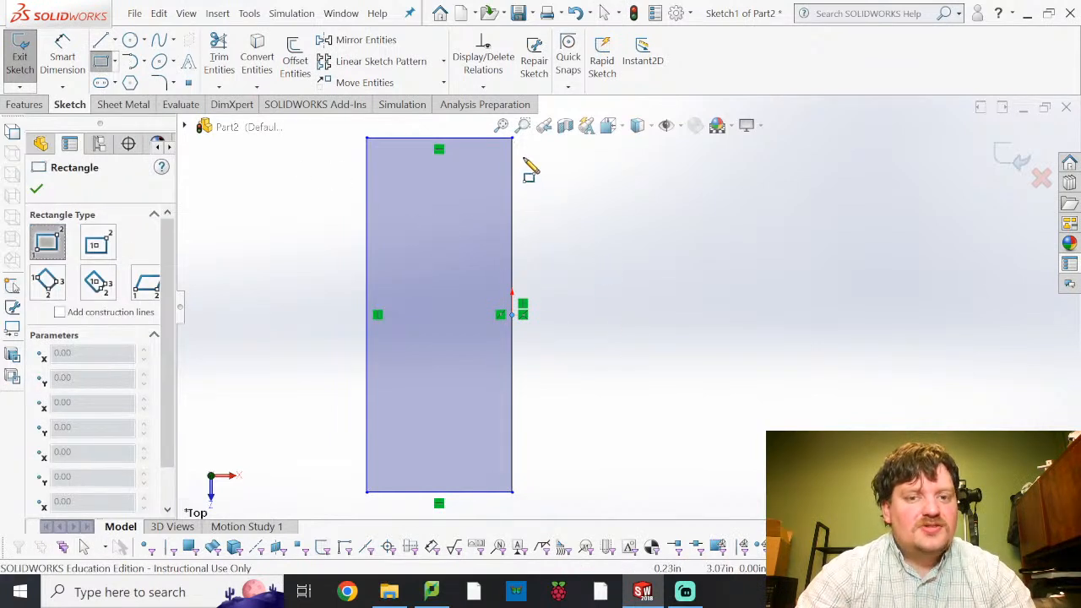
left_click(510, 138)
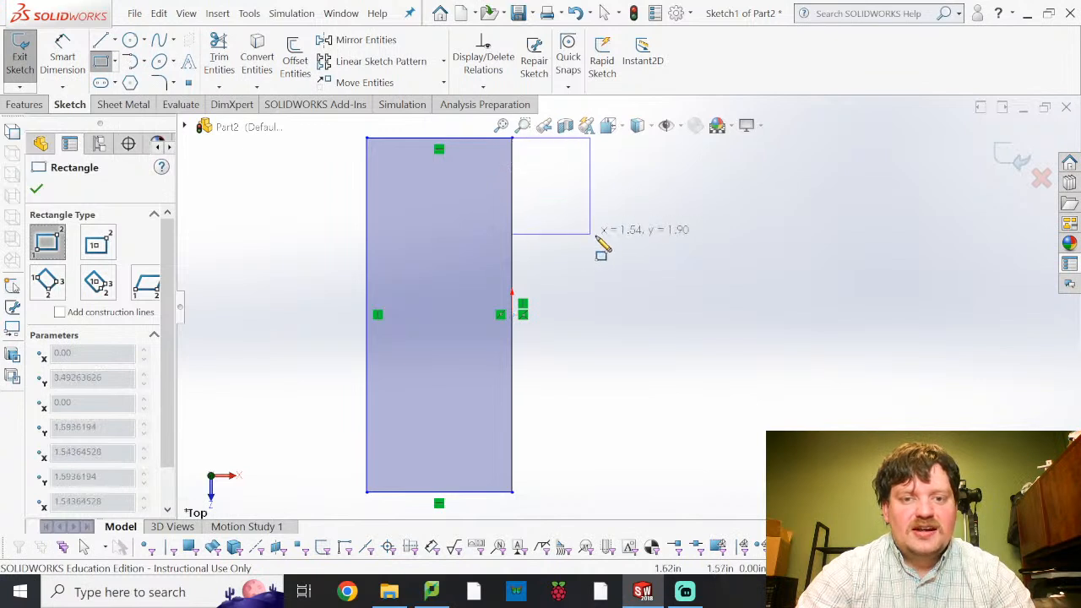
left_click(694, 222)
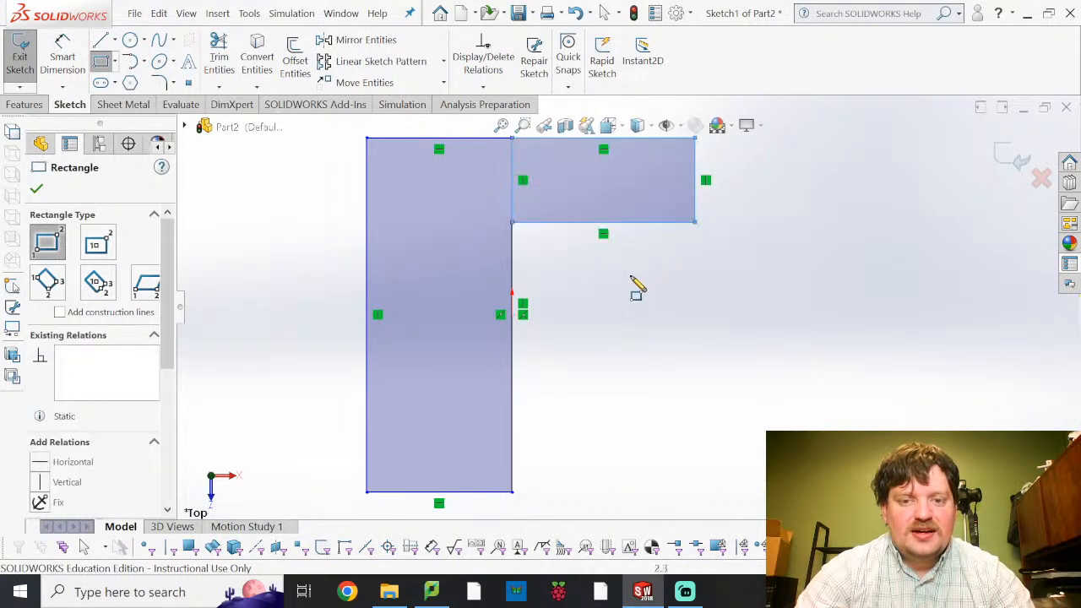
left_click(512, 272)
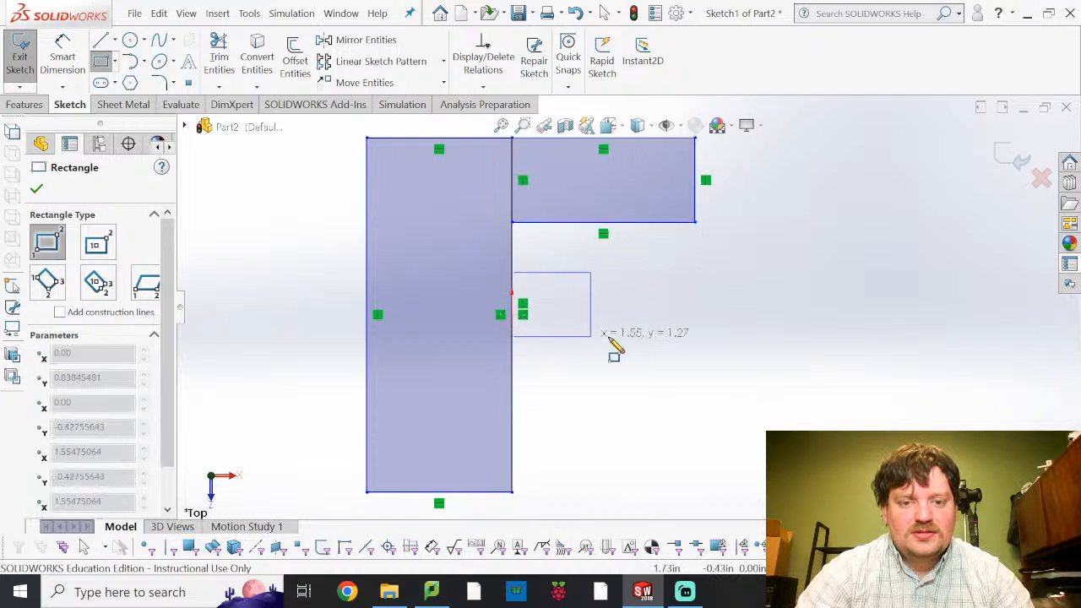
left_click(694, 374)
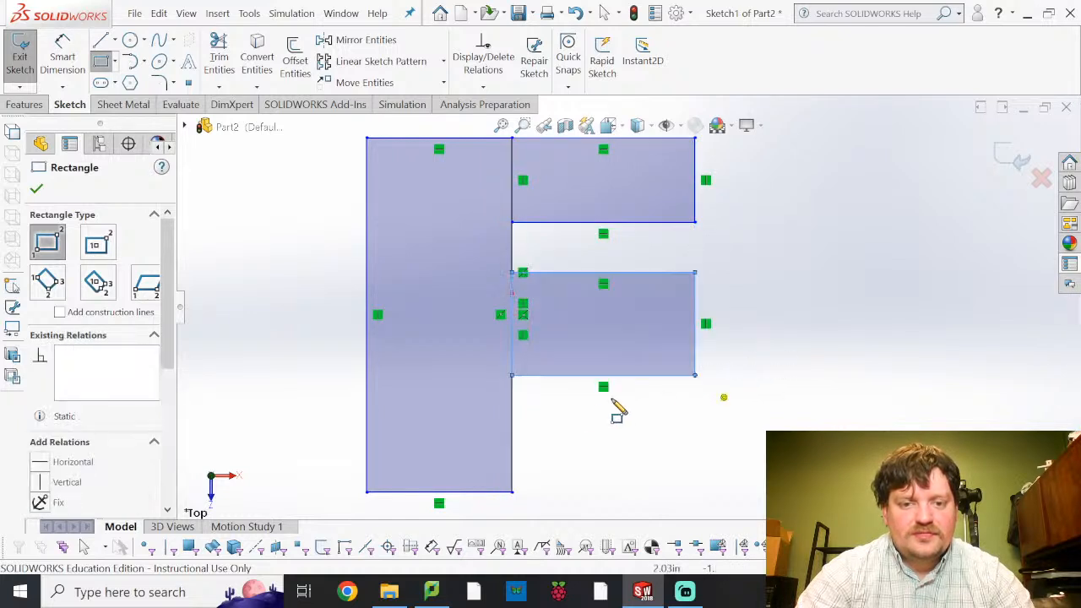
left_click(512, 415)
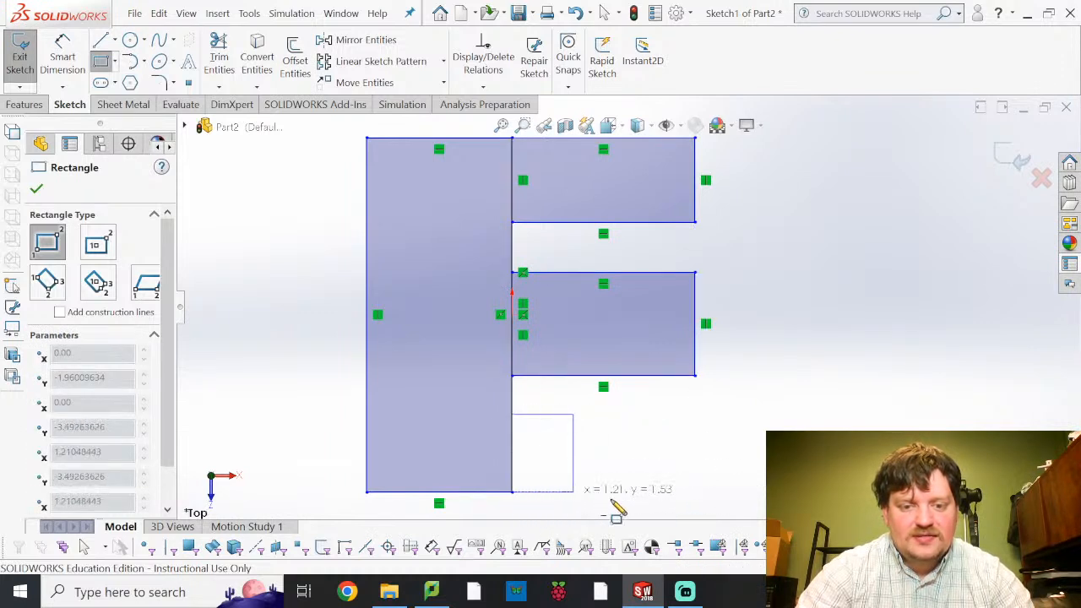
left_click(698, 503)
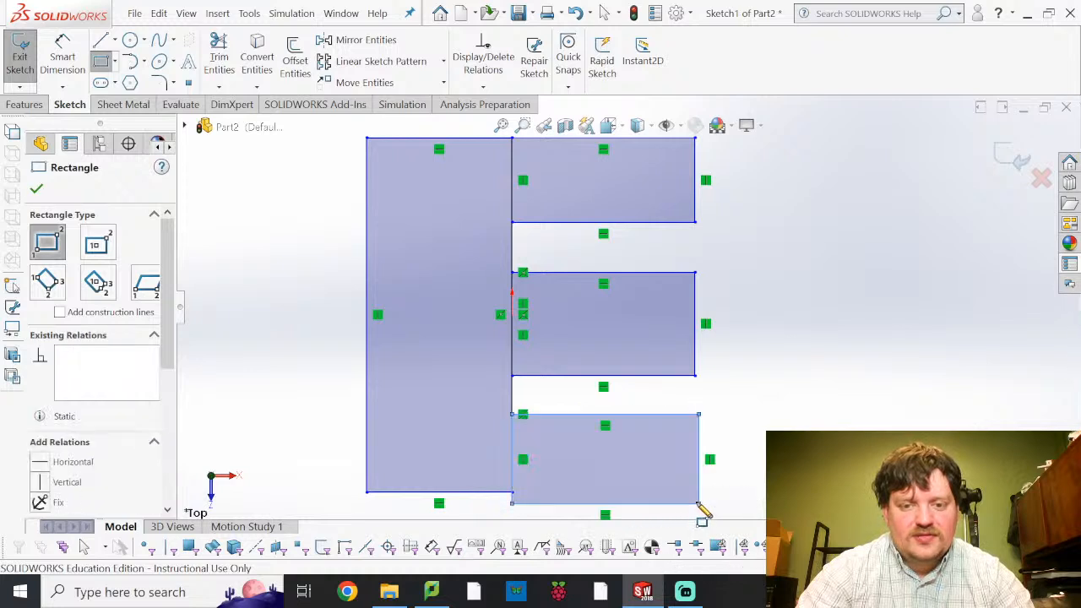
key("Escape")
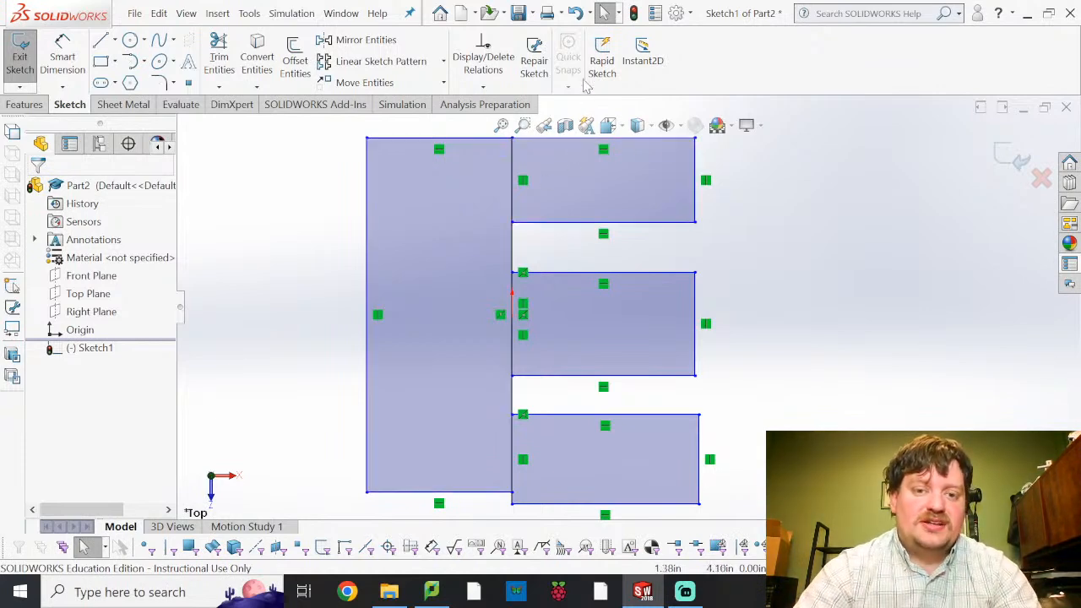
Add an Equal relation between the top edges of the three smaller rectangles.
left_click(71, 58)
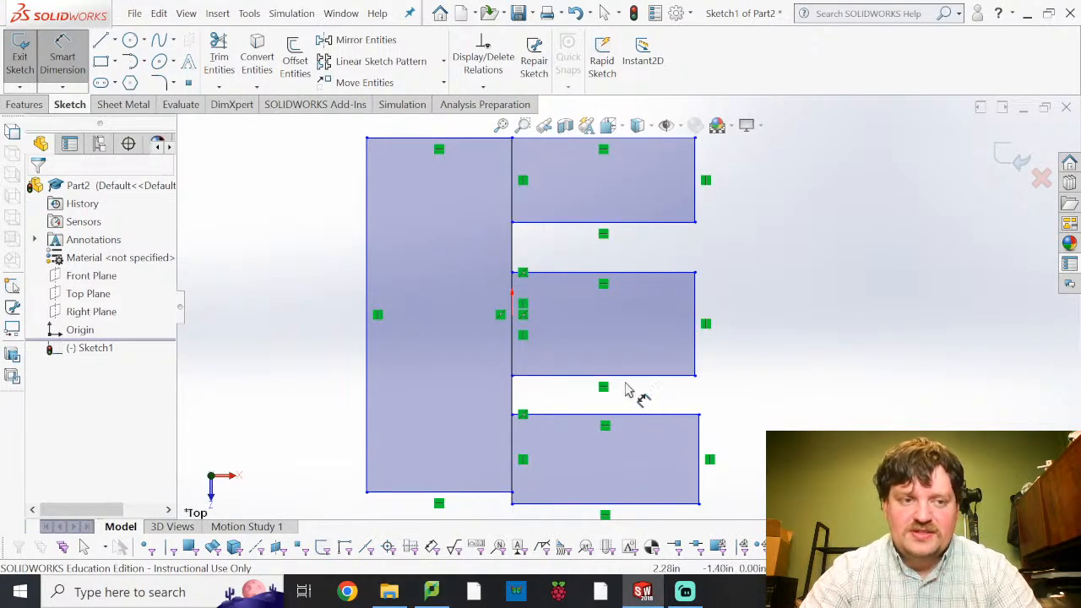
left_click(484, 87)
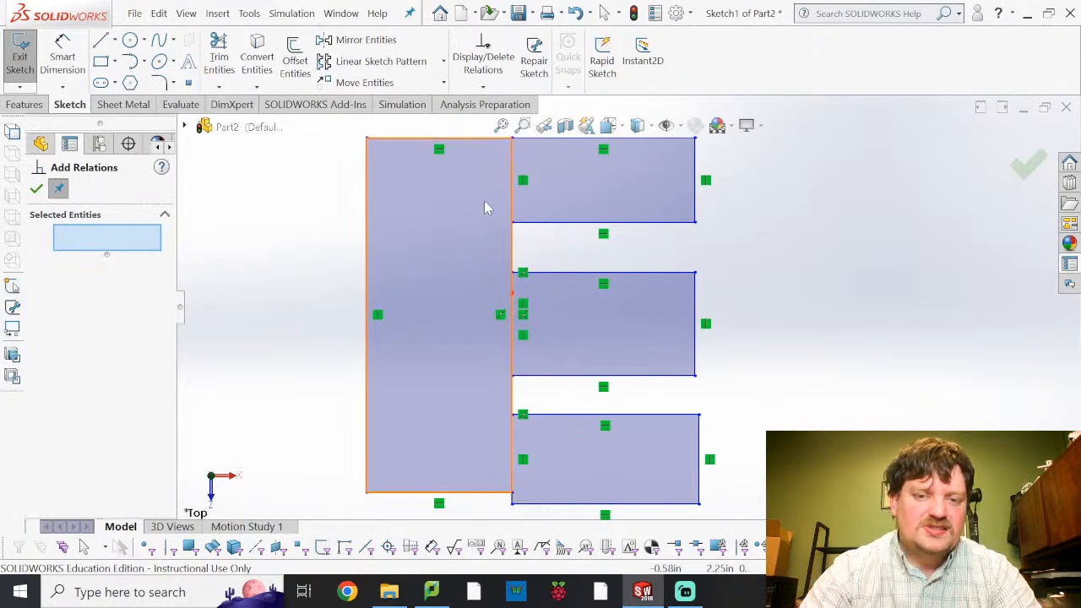
left_click(649, 140)
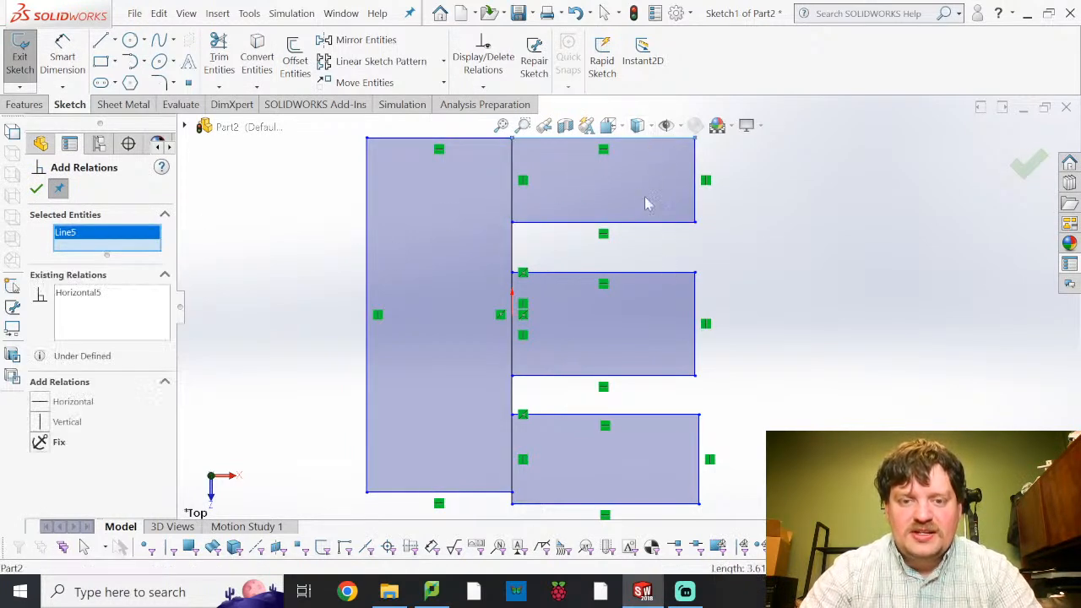
left_click(647, 274)
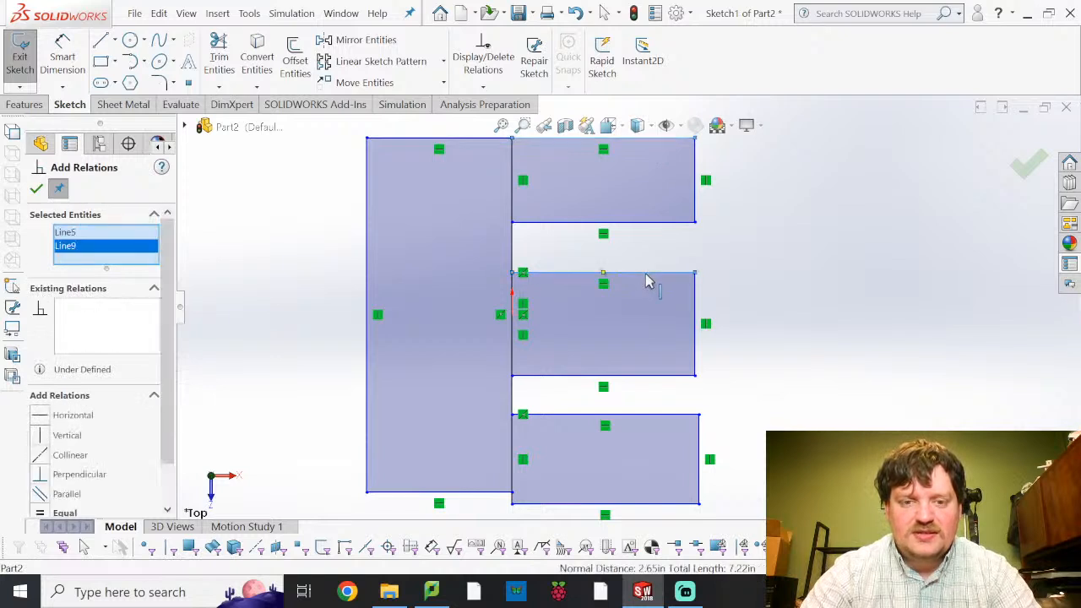
left_click(669, 415)
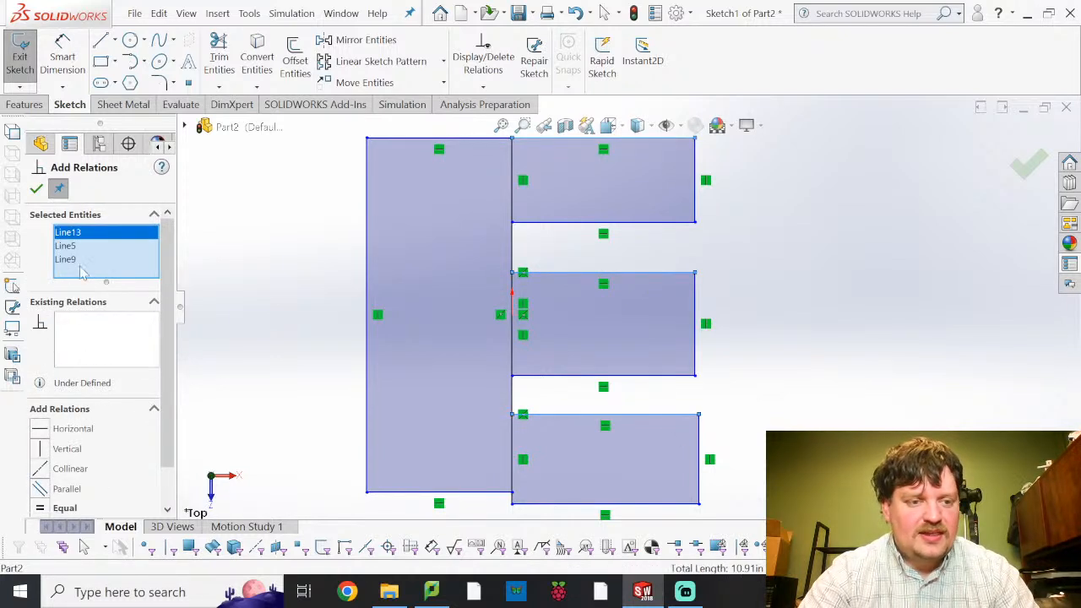
left_click(47, 509)
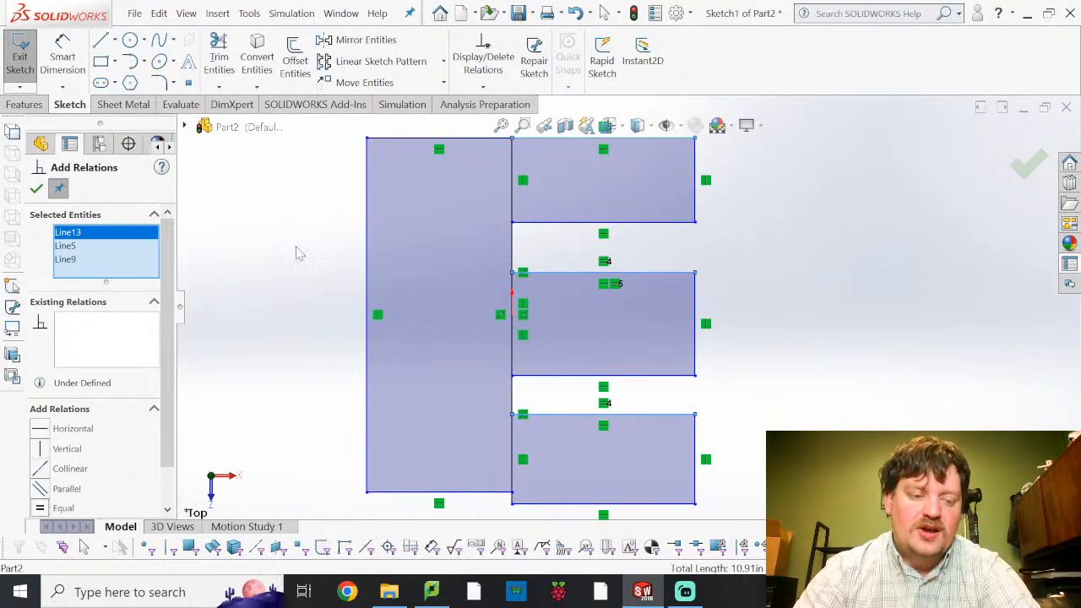
scroll(103, 461, "down", 1)
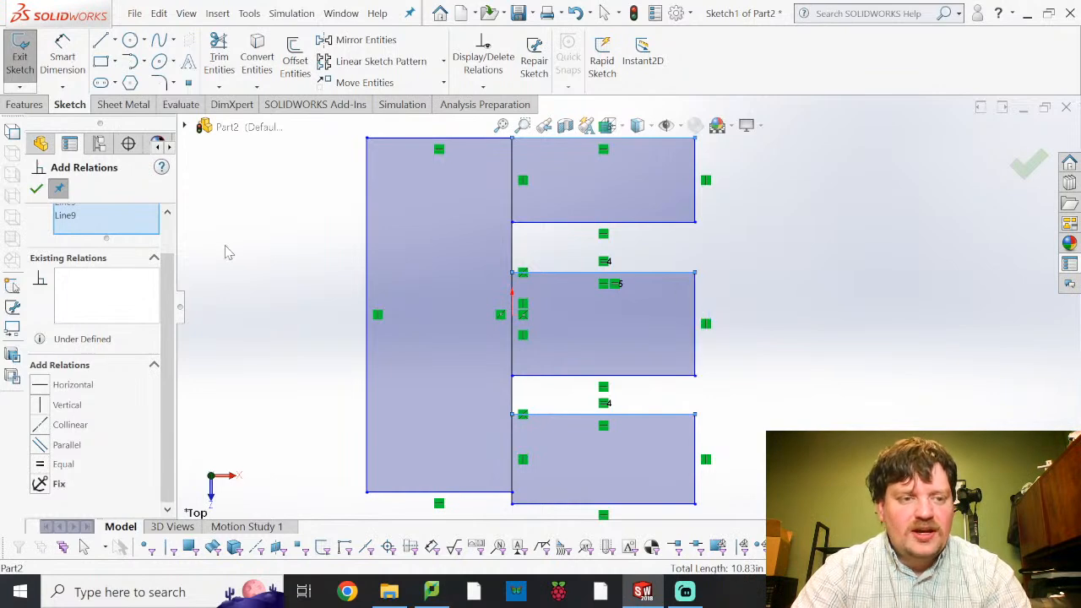
left_click(38, 189)
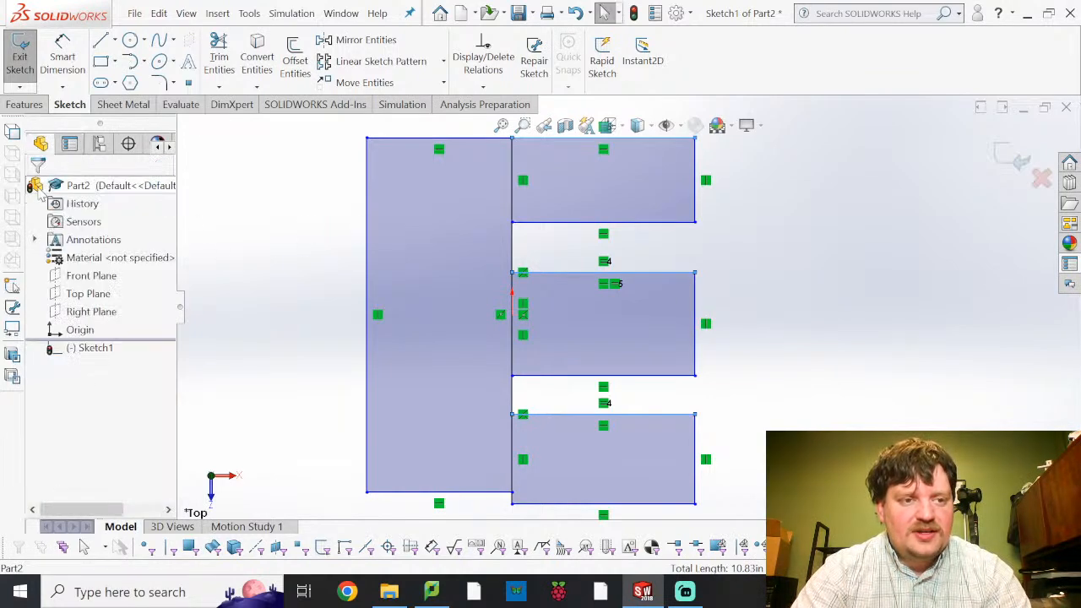
left_click(696, 180)
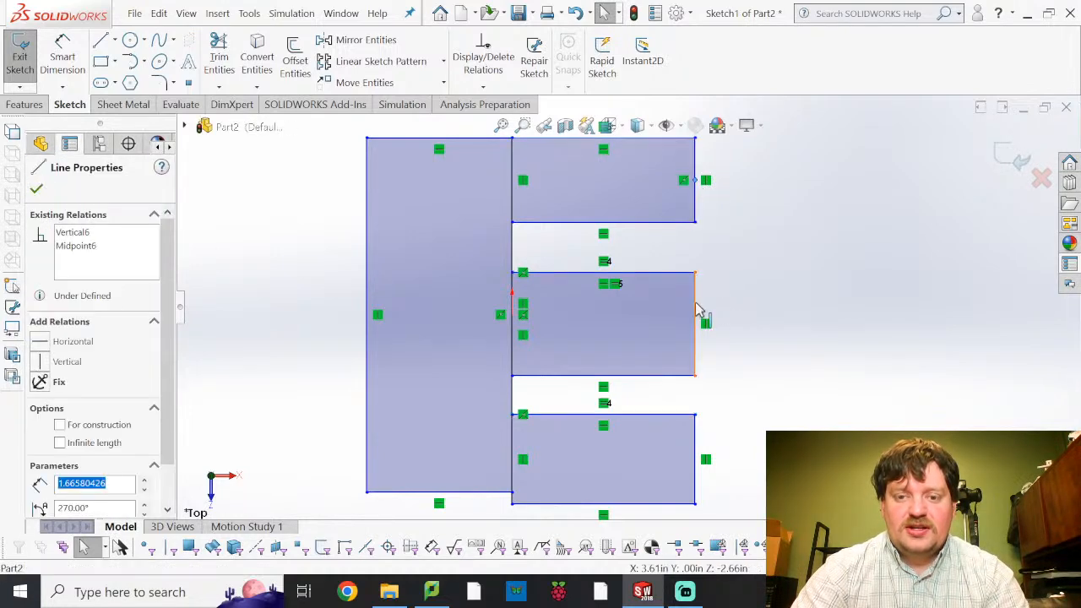
left_click(697, 309, "ctrl")
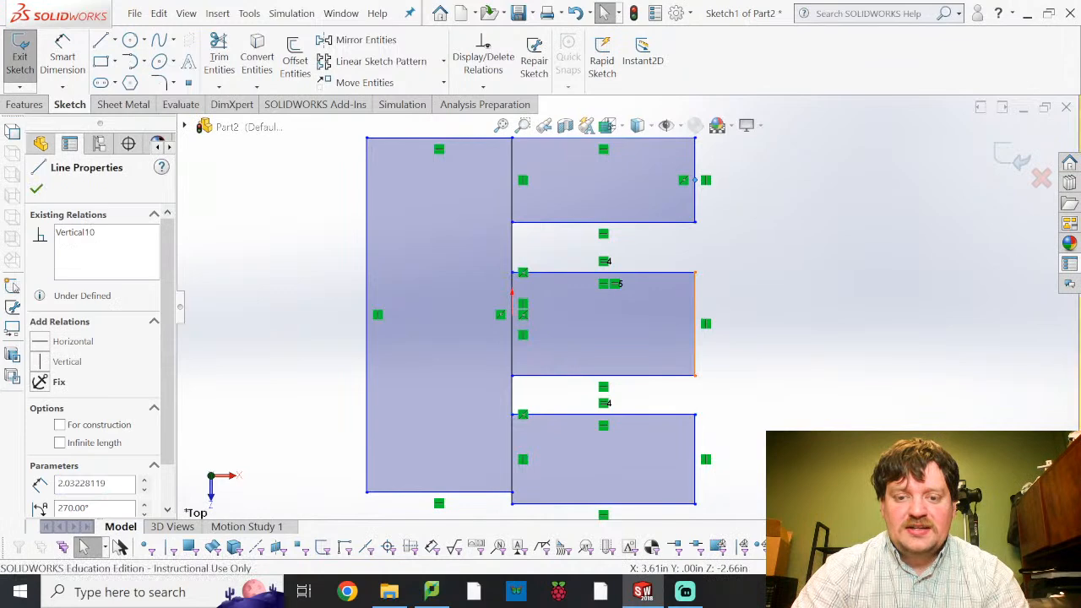
left_click(696, 447, "ctrl")
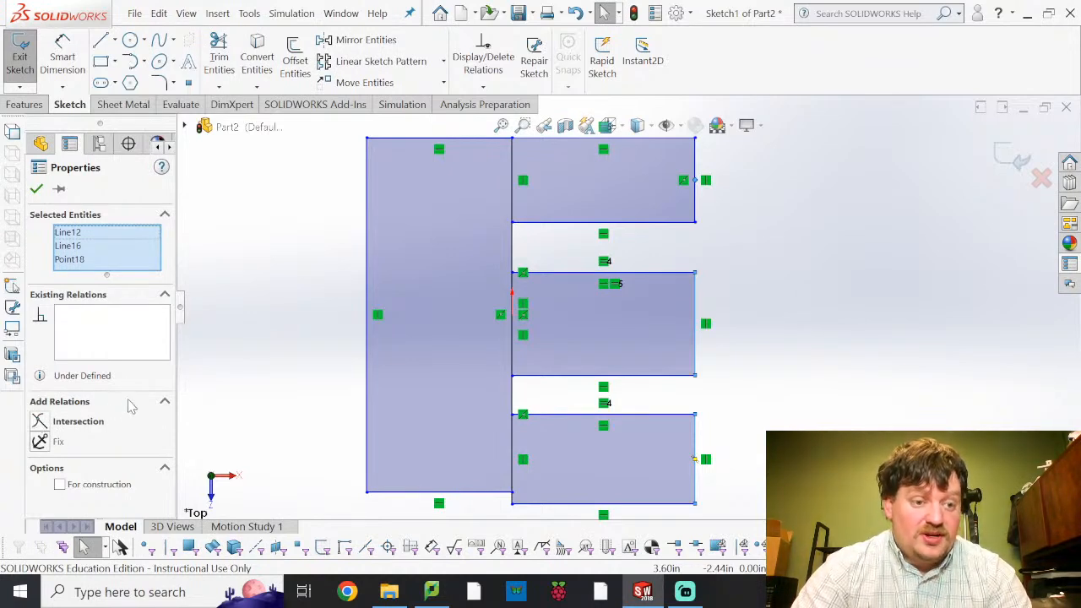
left_click(100, 260)
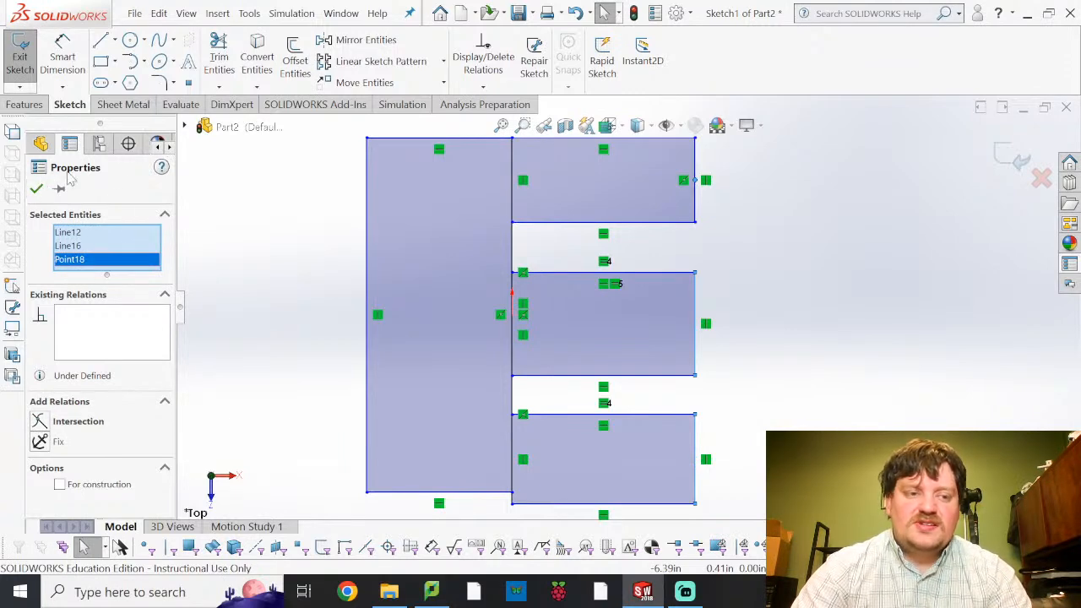
left_click(37, 188)
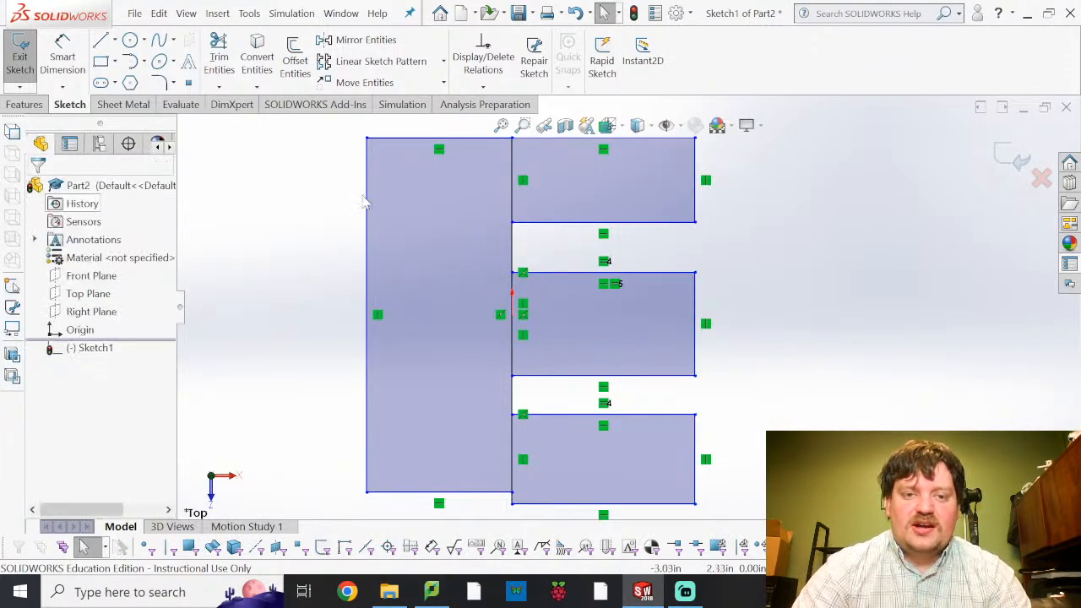
Add an Equal relation between the right edges of the three smaller rectangles and narrow them to about 3.04 in wide.
left_click(495, 84)
left_click(491, 89)
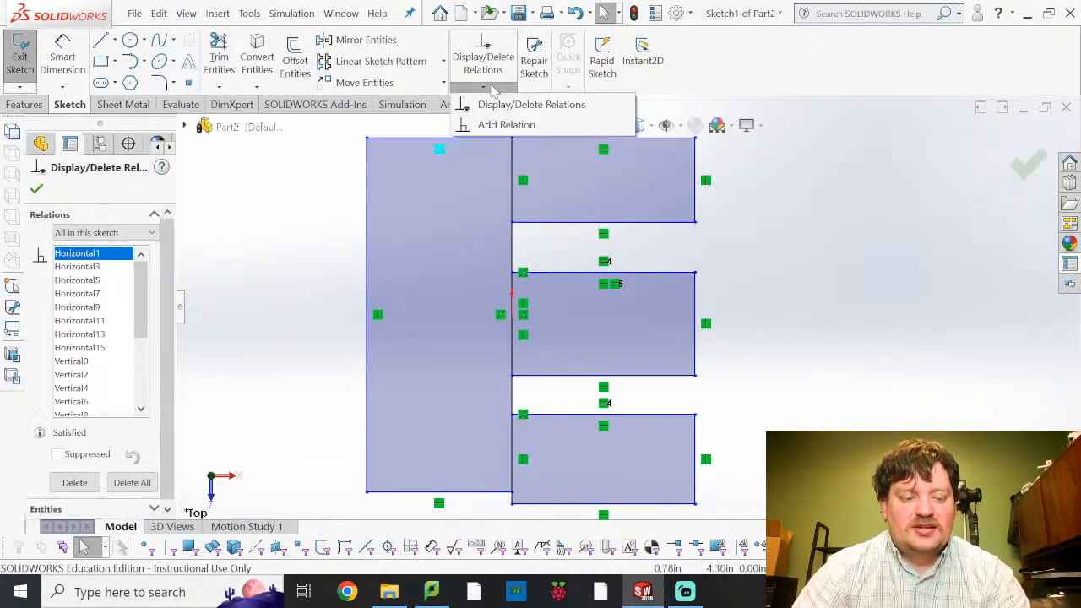
left_click(506, 125)
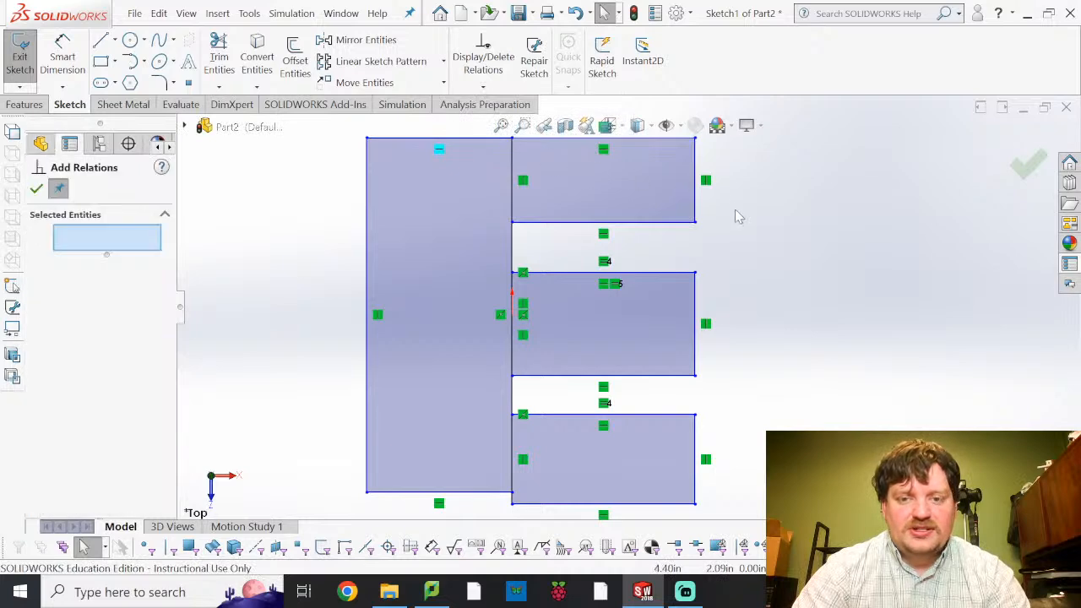
left_click(695, 208)
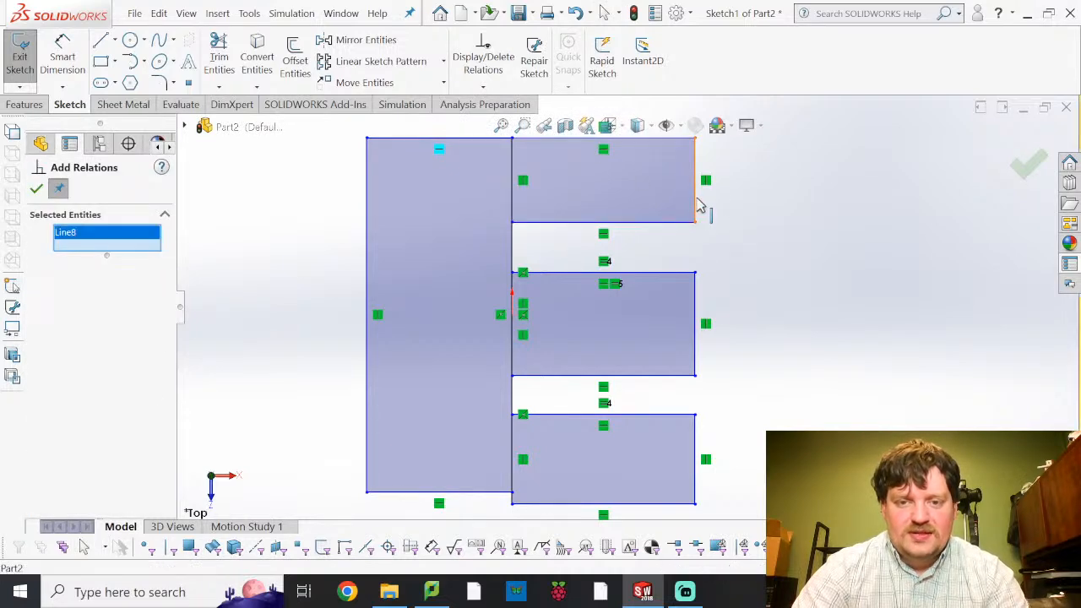
left_click(696, 292)
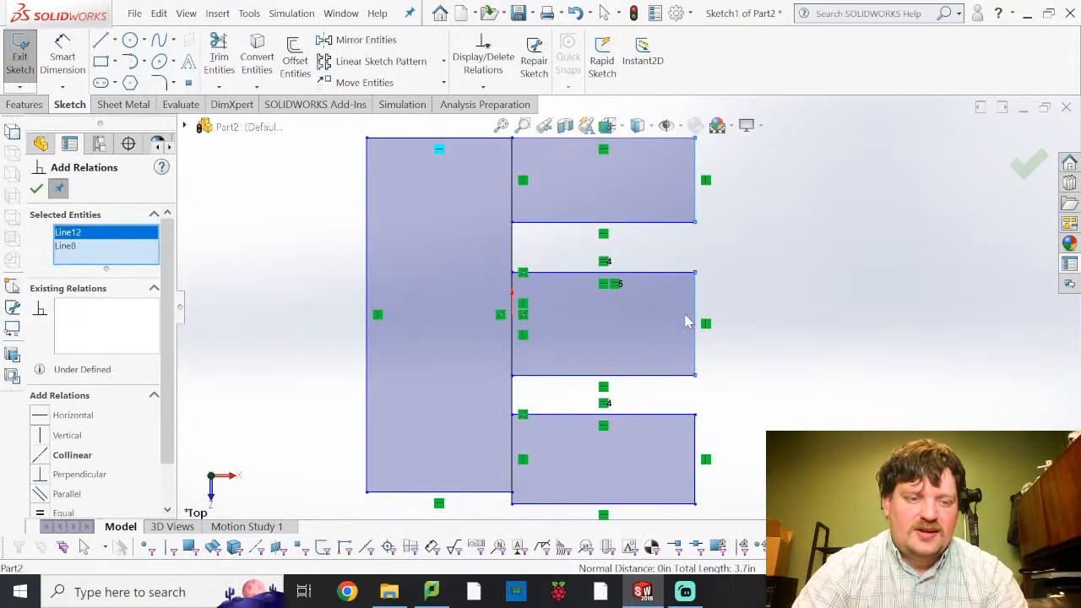
left_click(694, 466)
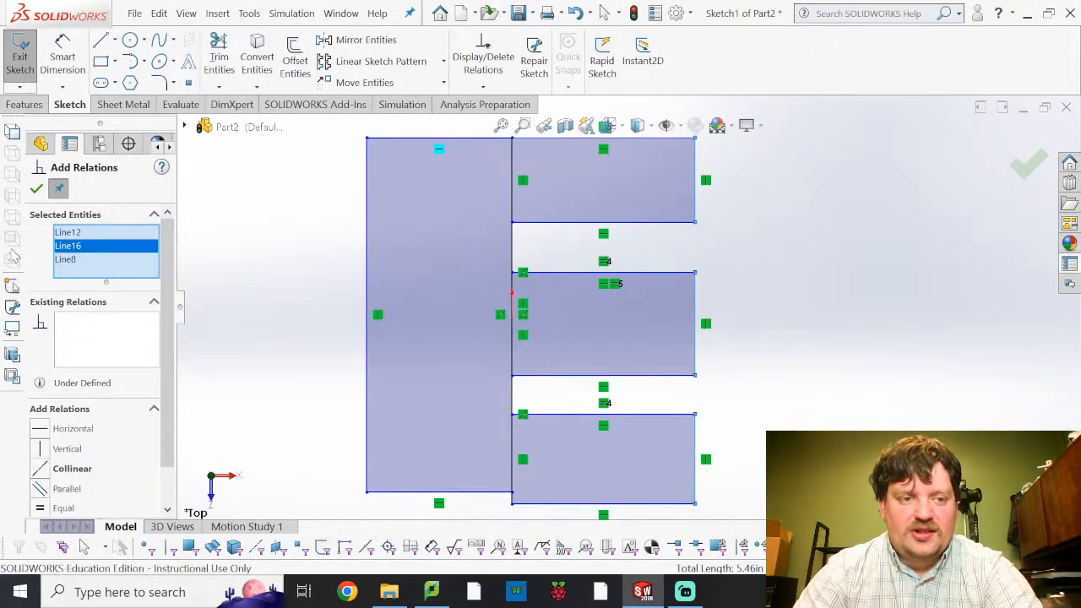
left_click(52, 506)
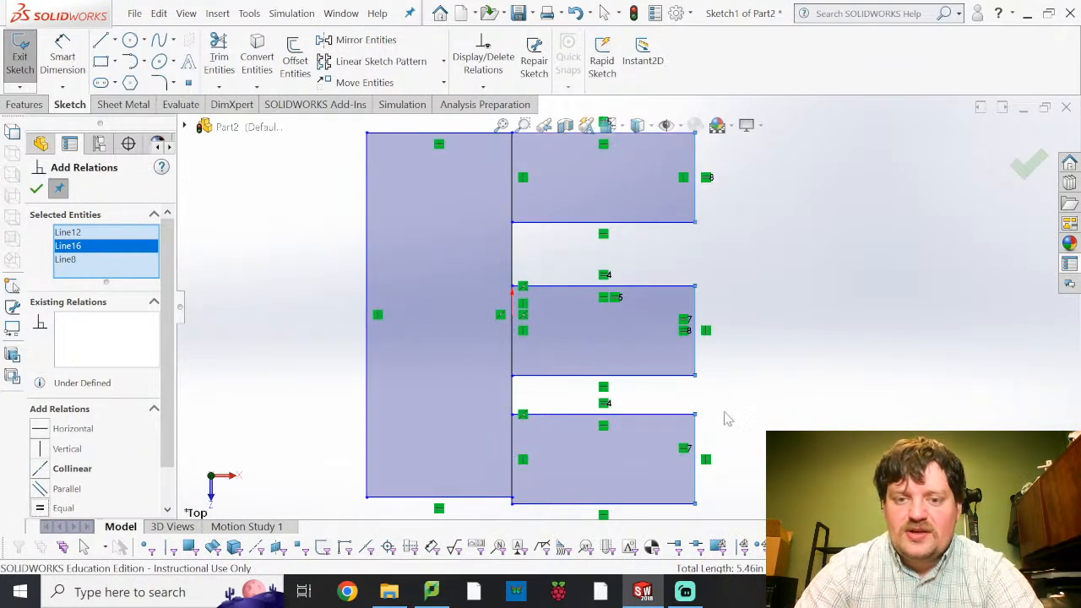
left_click(35, 189)
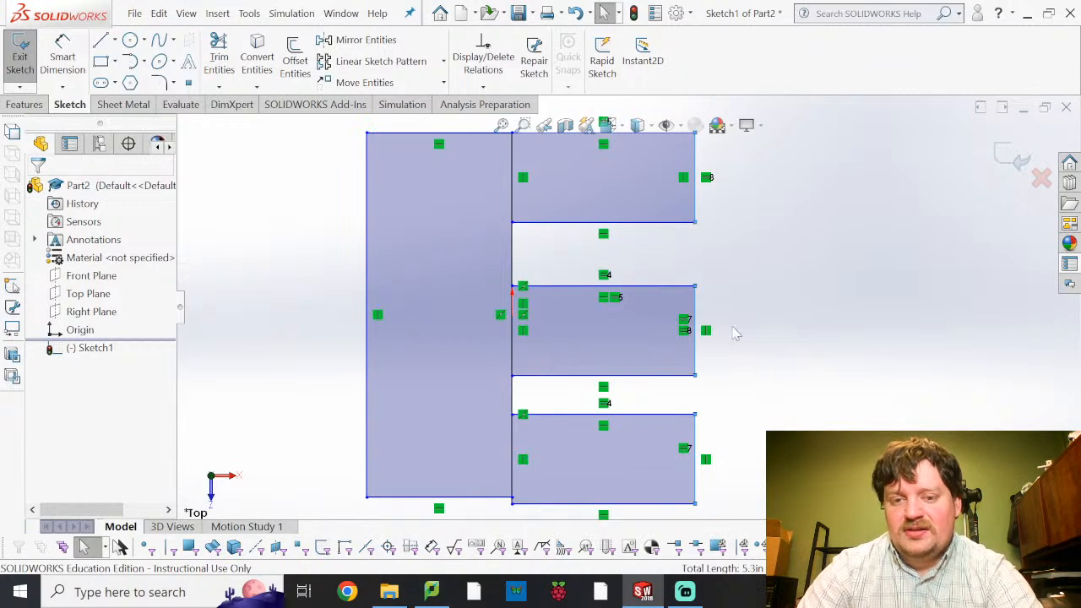
left_click_drag(696, 222, 667, 221)
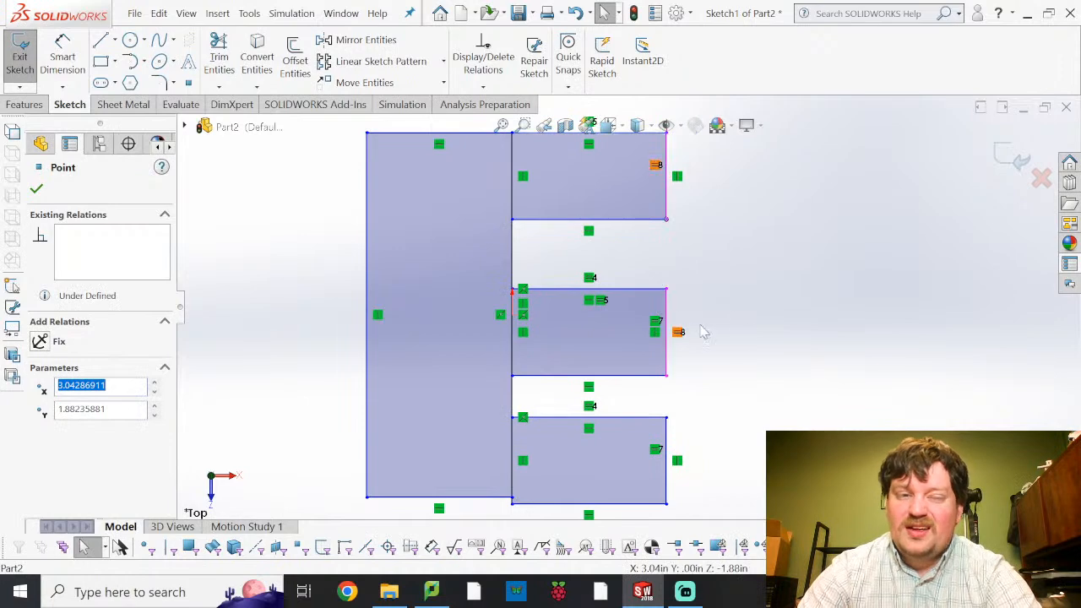
left_click(804, 291)
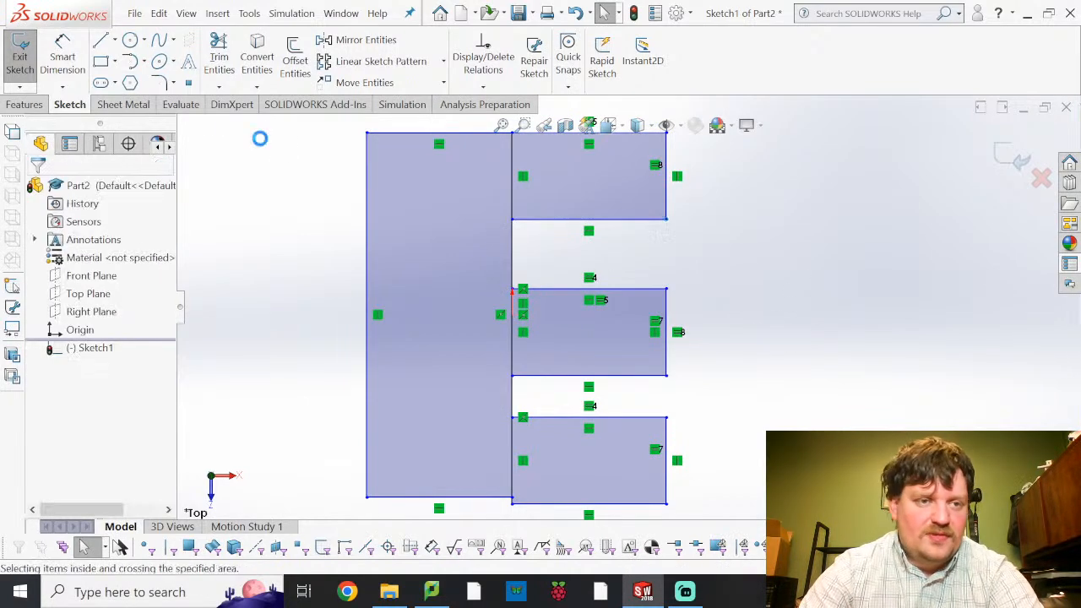
Draw two vertical lines across the gaps between the three smaller rectangles, connecting their right-hand corners.
left_click(116, 41)
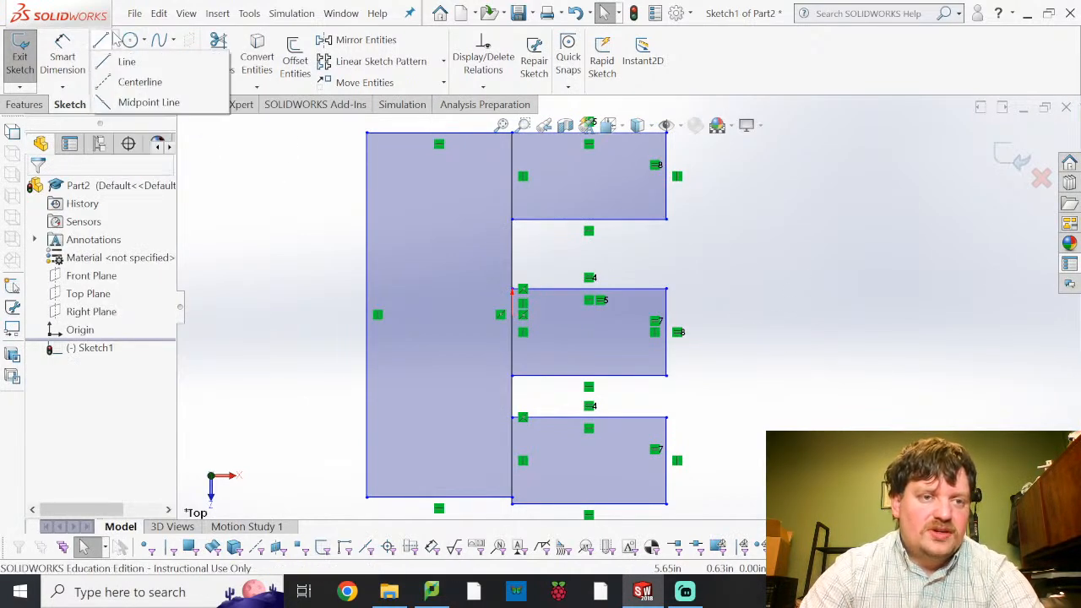
left_click(127, 62)
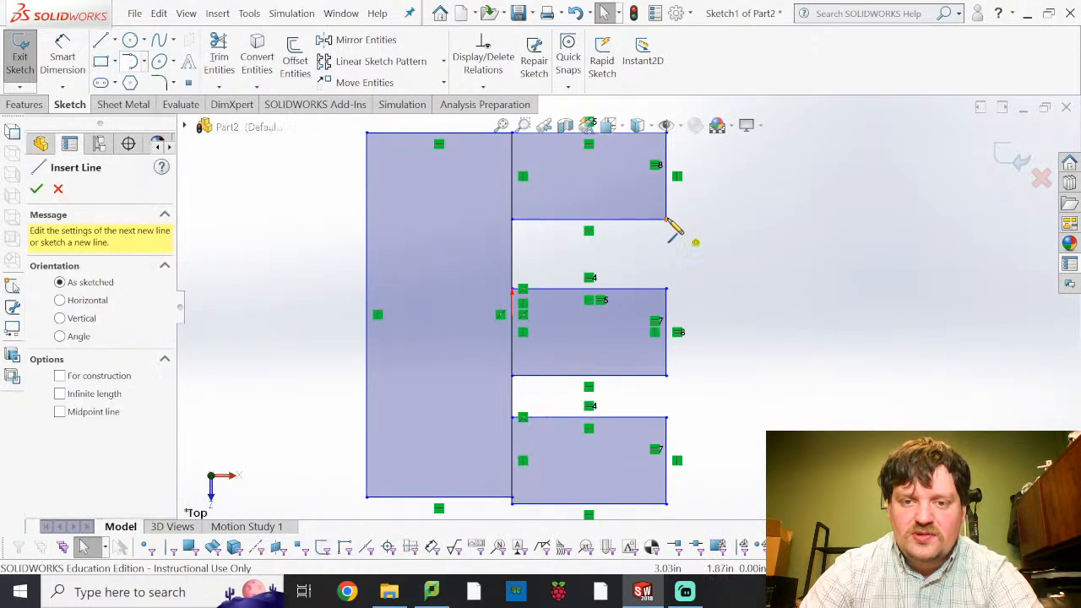
left_click_drag(666, 220, 666, 289)
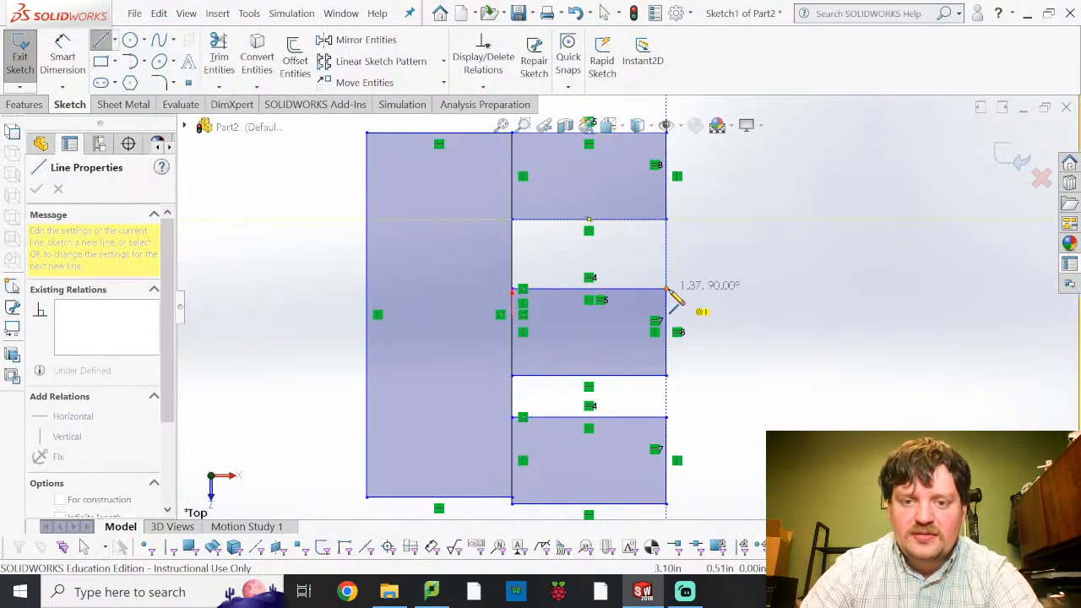
left_click(666, 374)
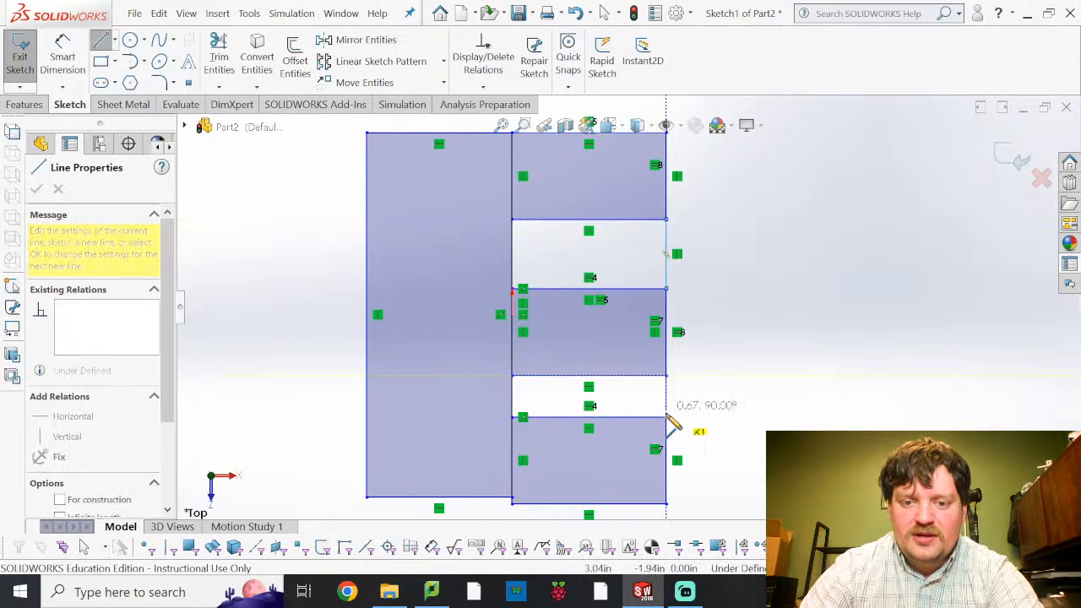
left_click(666, 417)
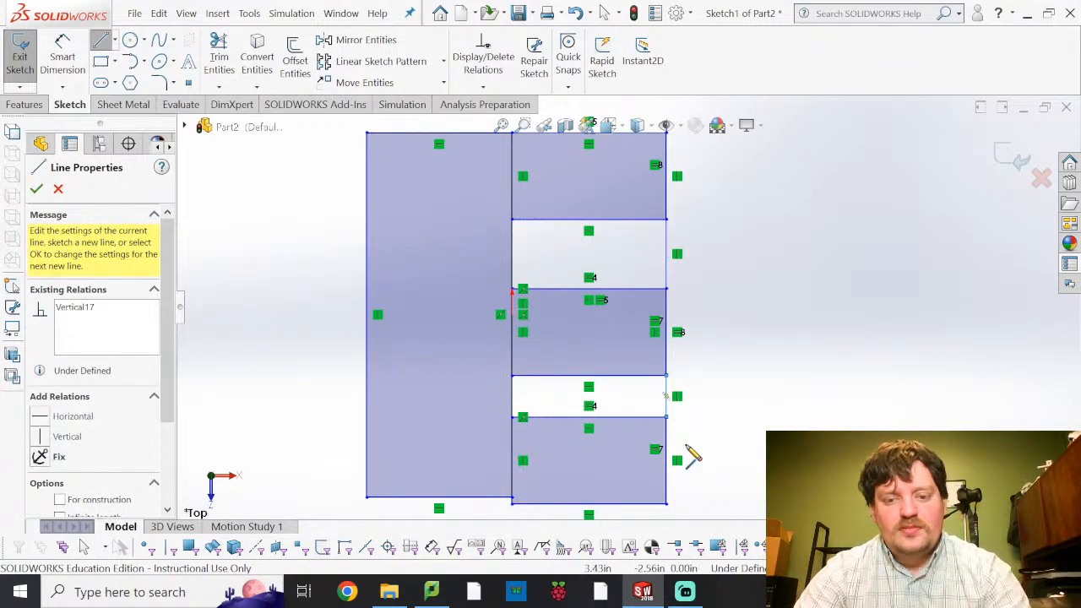
key("Escape")
key("Escape")
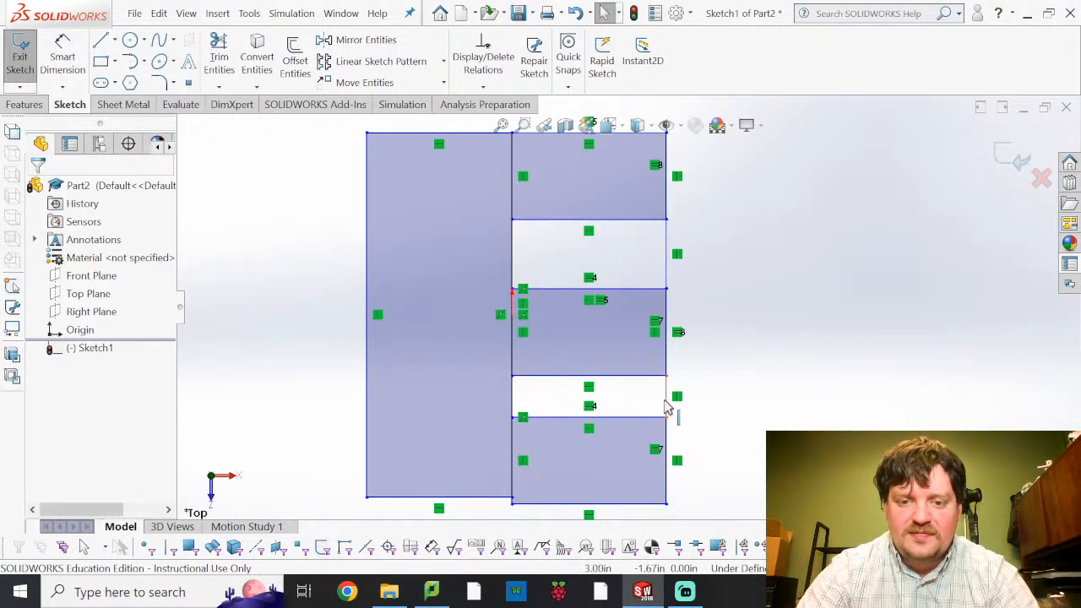
Convert both vertical lines across the gaps to construction geometry.
left_click(666, 409)
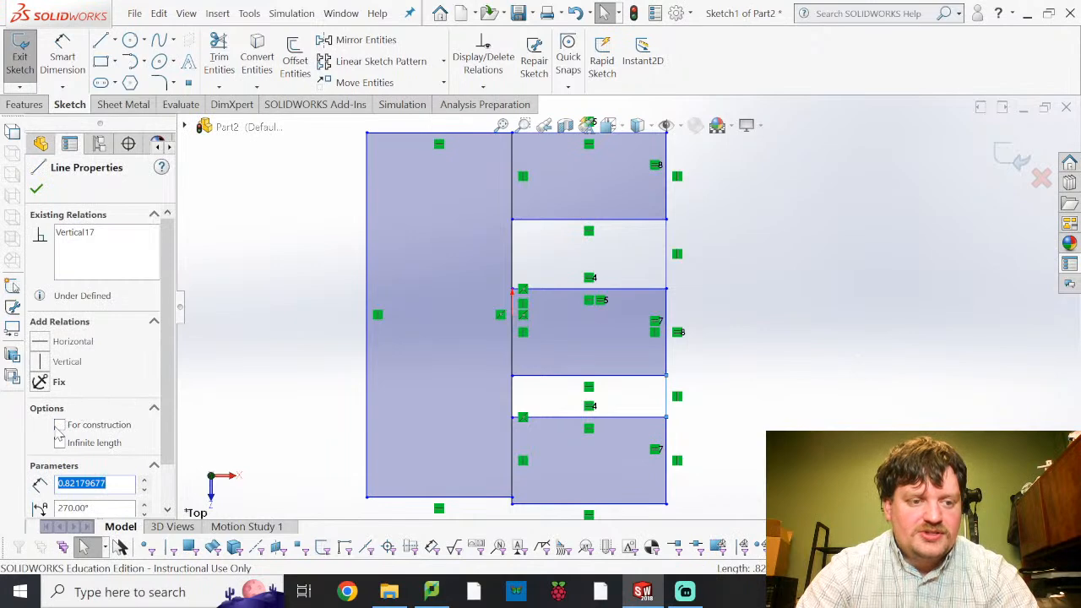
left_click(59, 424)
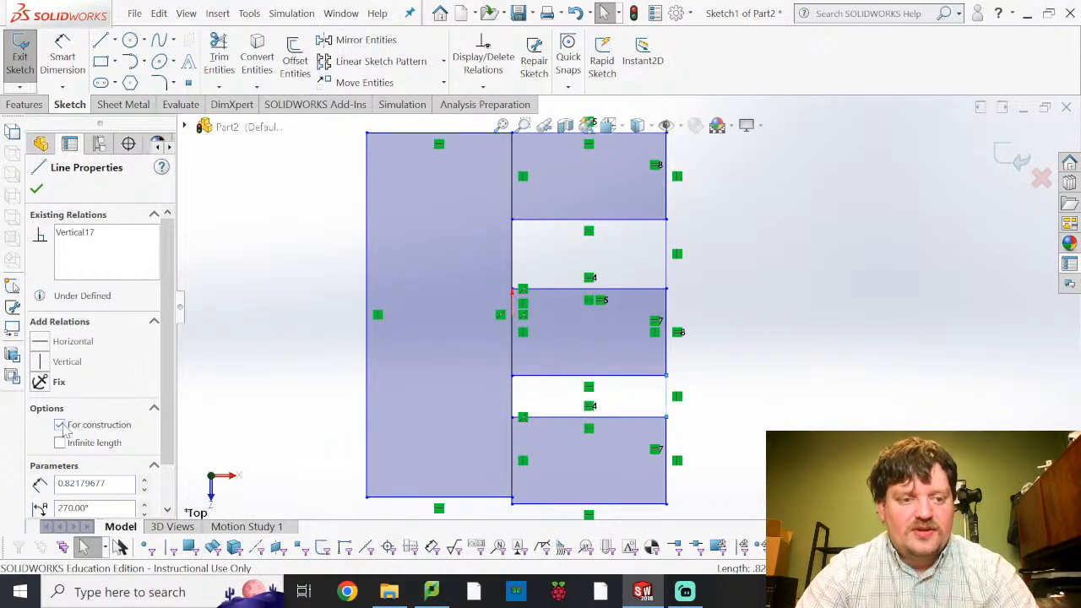
left_click(782, 331)
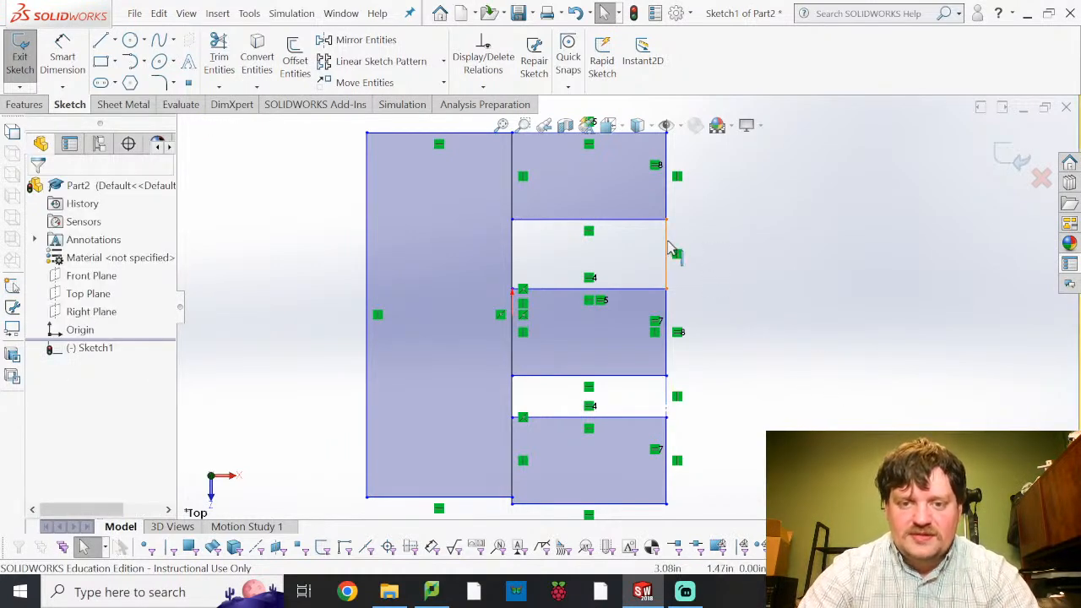
left_click(667, 249)
left_click(59, 425)
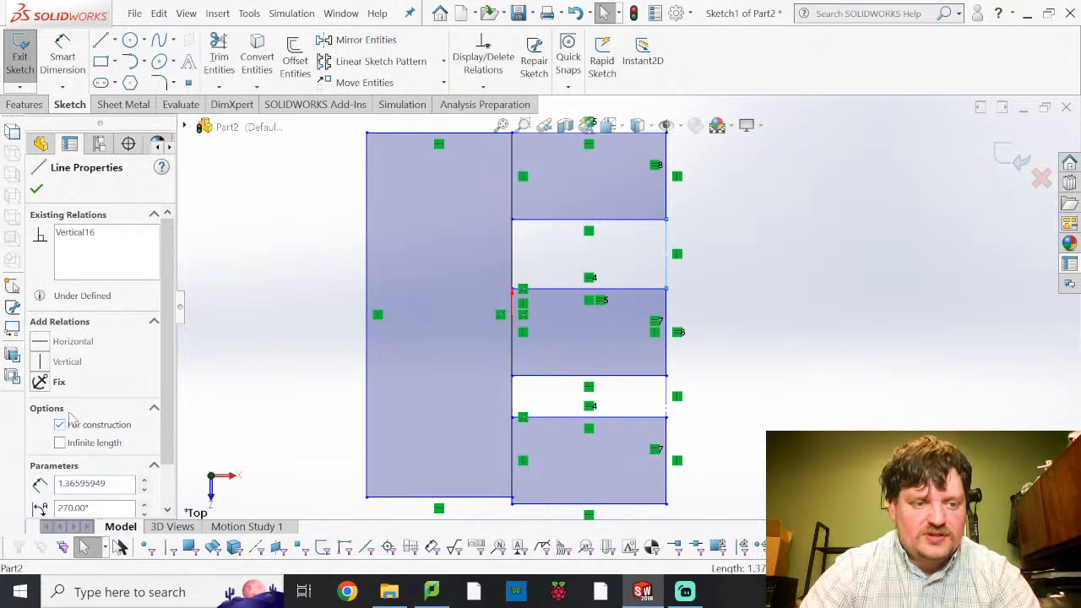
left_click(798, 348)
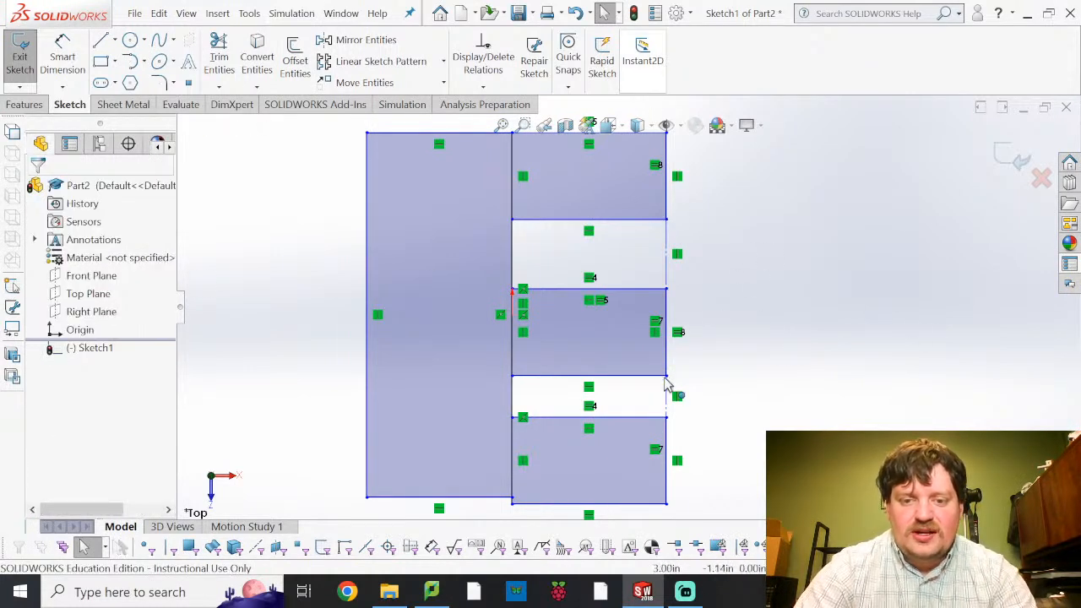
Add an Equal relation between the uppermost small rectangle's right edge and the two vertical construction lines.
left_click(591, 181)
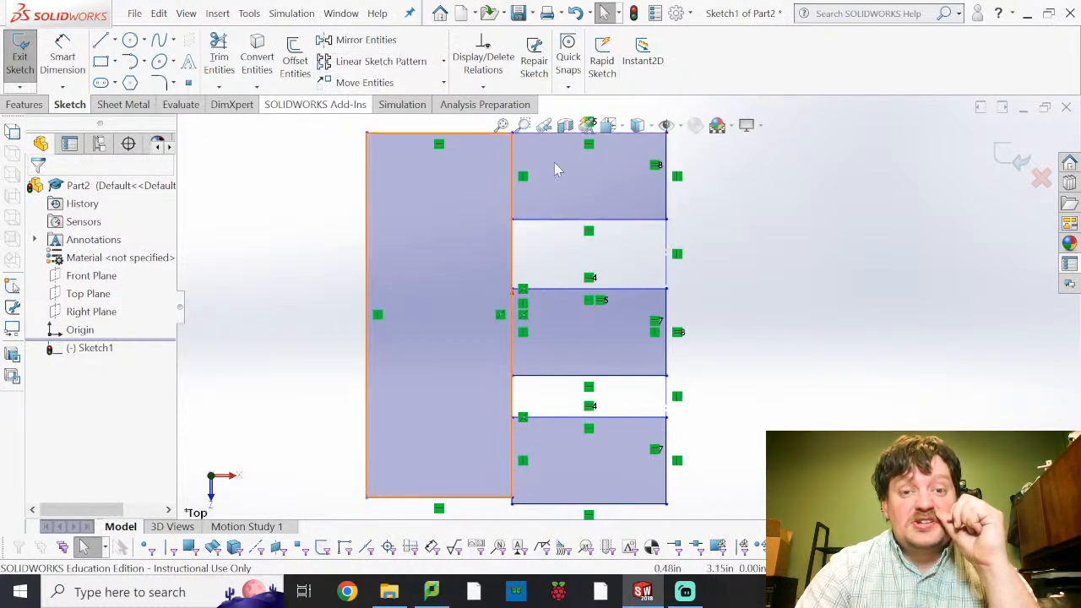
left_click(667, 255)
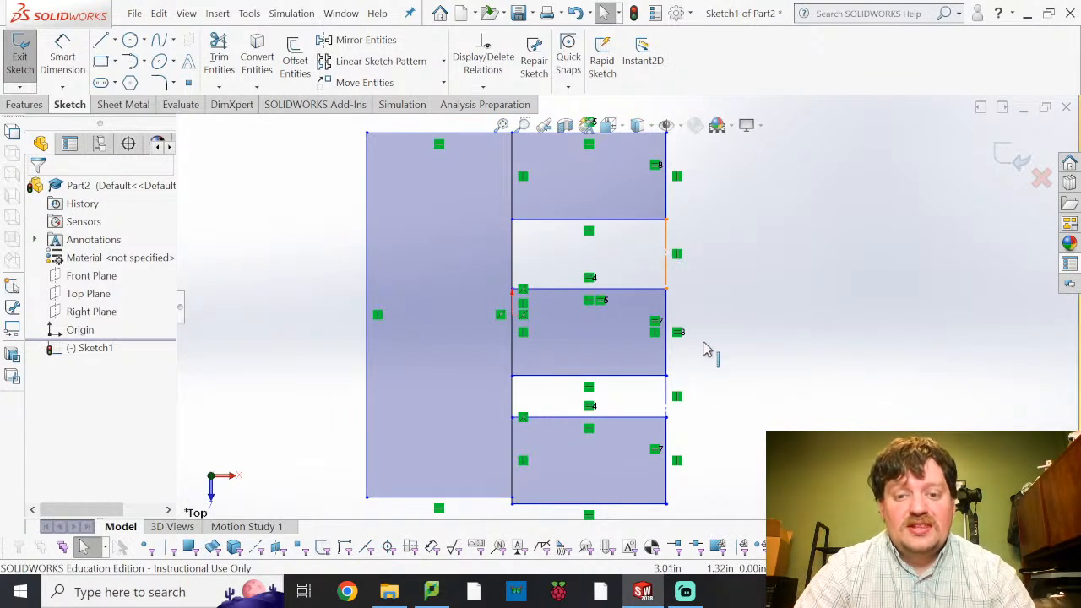
left_click(733, 231)
left_click(484, 88)
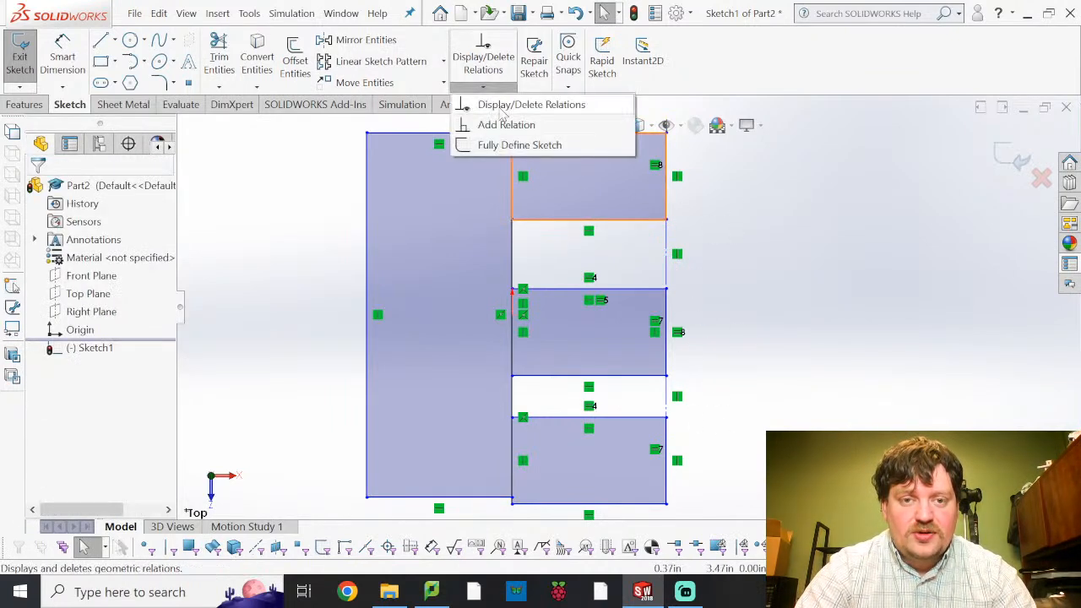
left_click(482, 123)
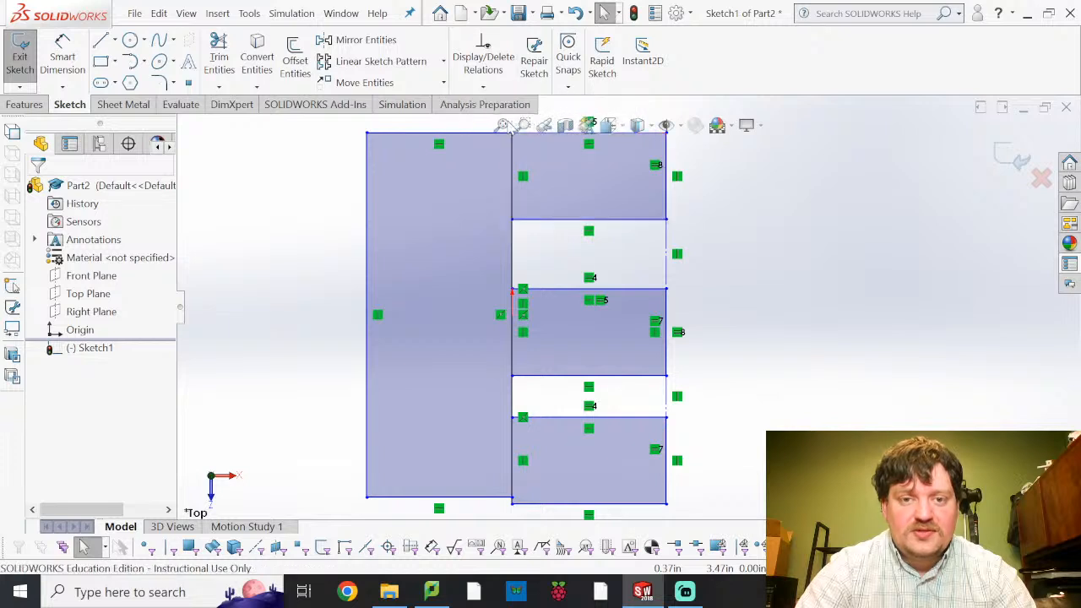
left_click(667, 207)
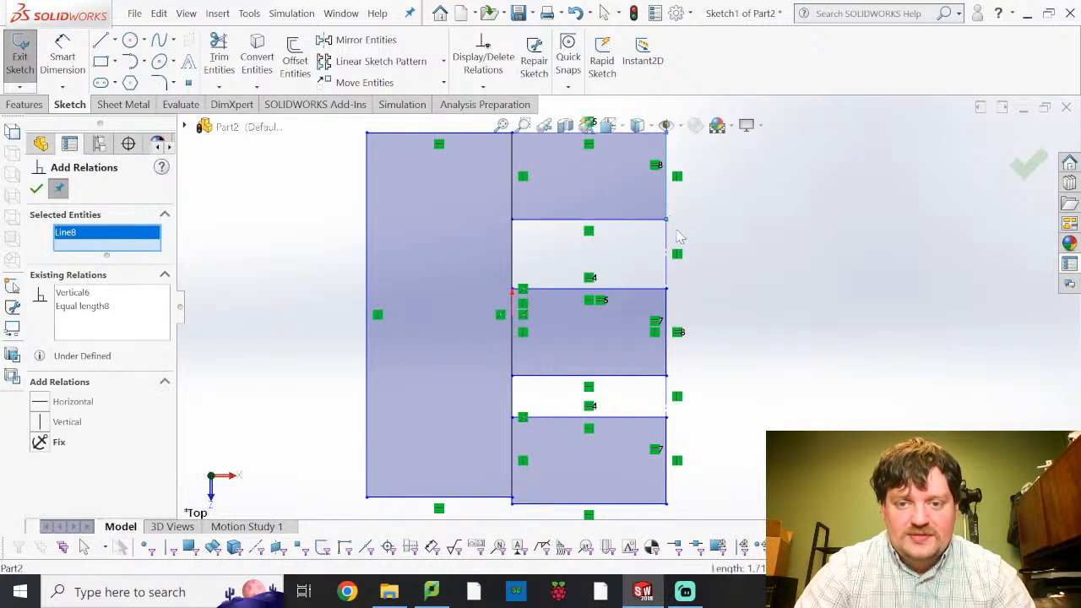
left_click(667, 253)
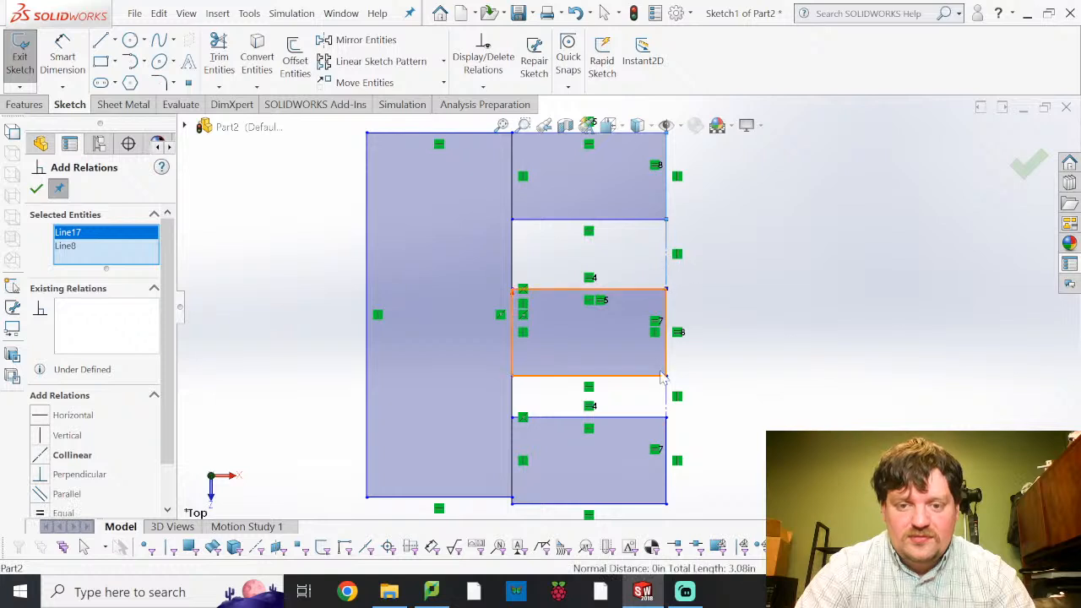
left_click(668, 397)
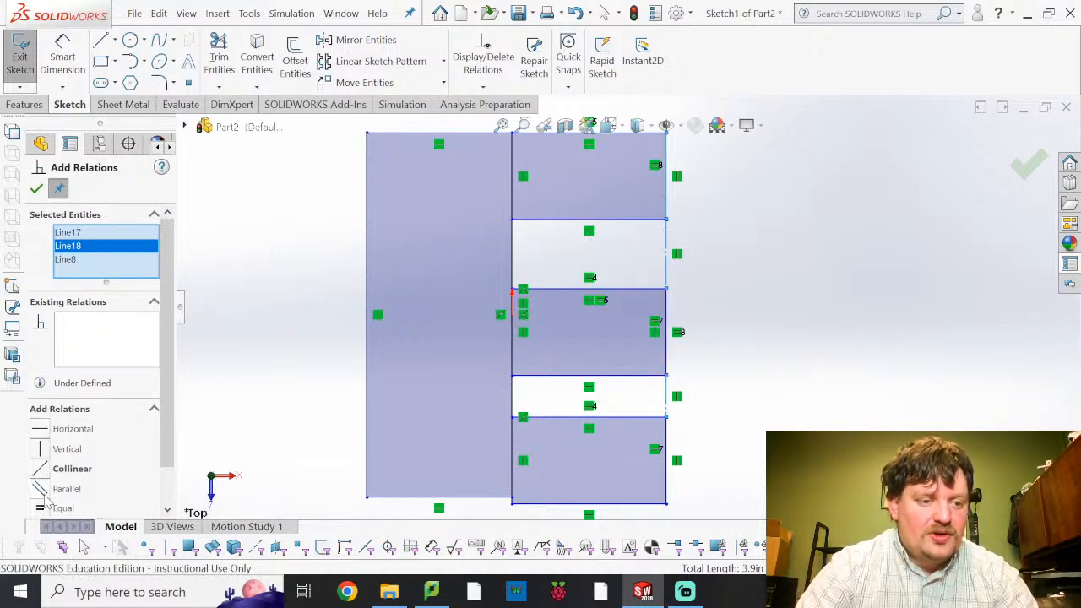
left_click(49, 506)
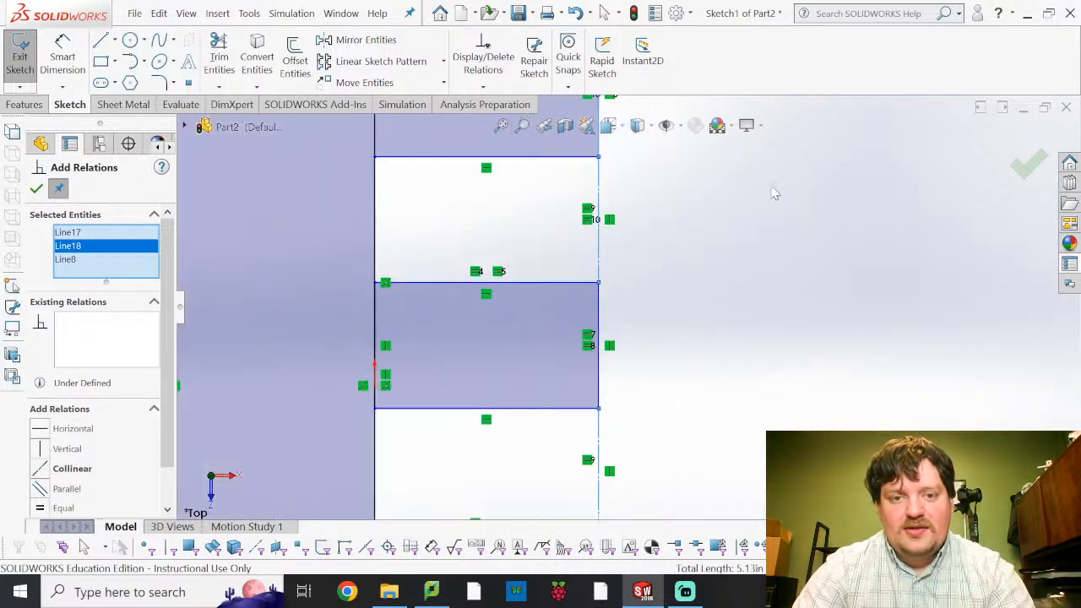
scroll(771, 186, "down", 3)
scroll(649, 201, "up", 1)
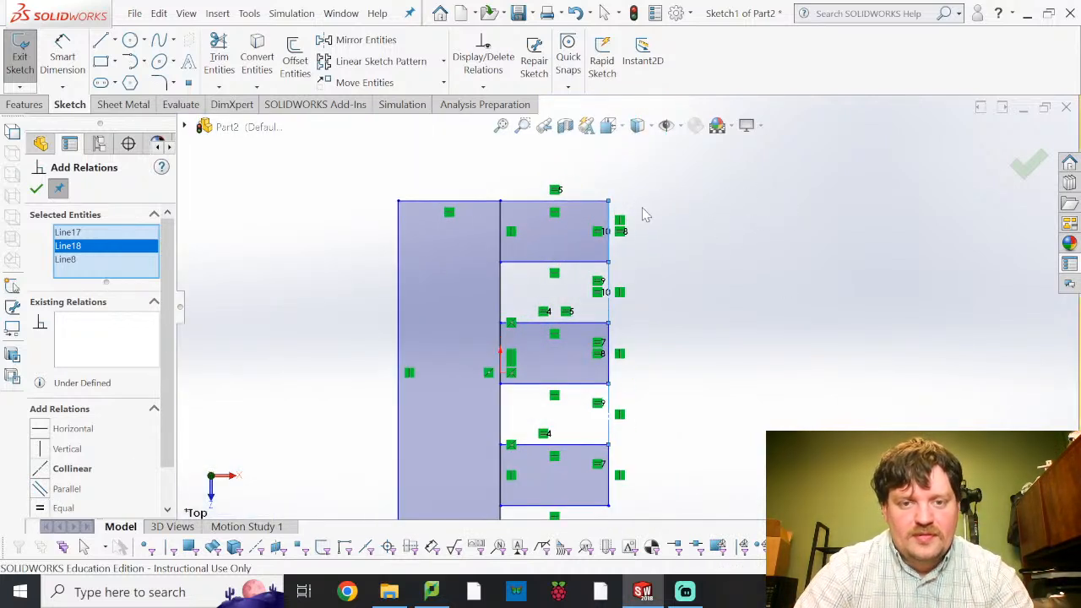
left_click(37, 189)
Move the top edge of the uppermost small rectangle upward to stretch the linked rectangles and gaps.
mouse_move(565, 201)
left_mouse_down()
mouse_move(569, 177)
mouse_move(571, 208)
mouse_move(555, 181)
mouse_move(482, 174)
left_mouse_up()
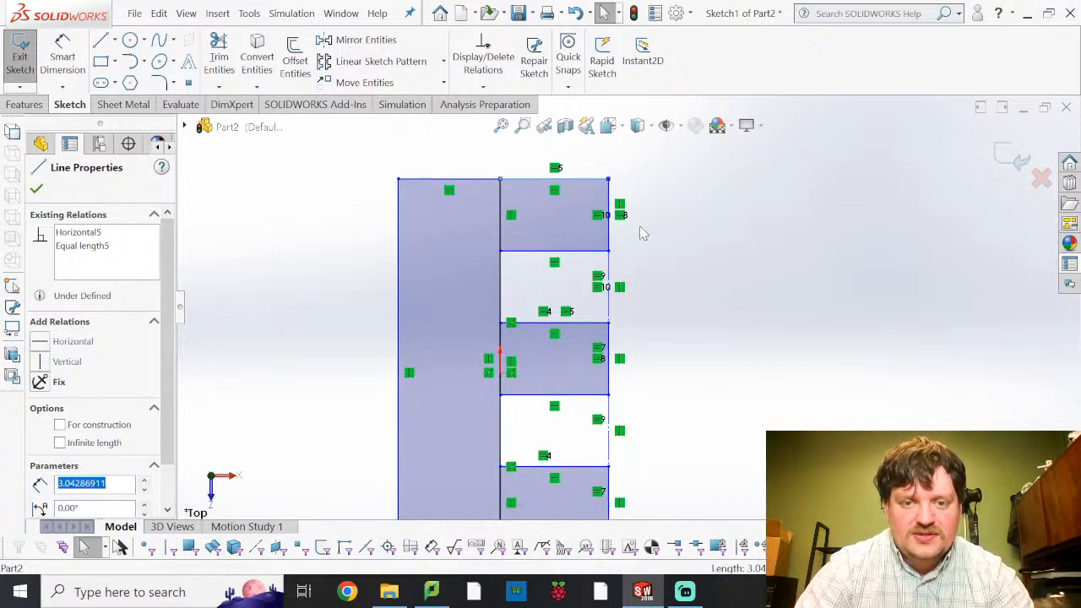
scroll(641, 369, "down", 1)
scroll(641, 369, "up", 3)
scroll(577, 431, "down", 5)
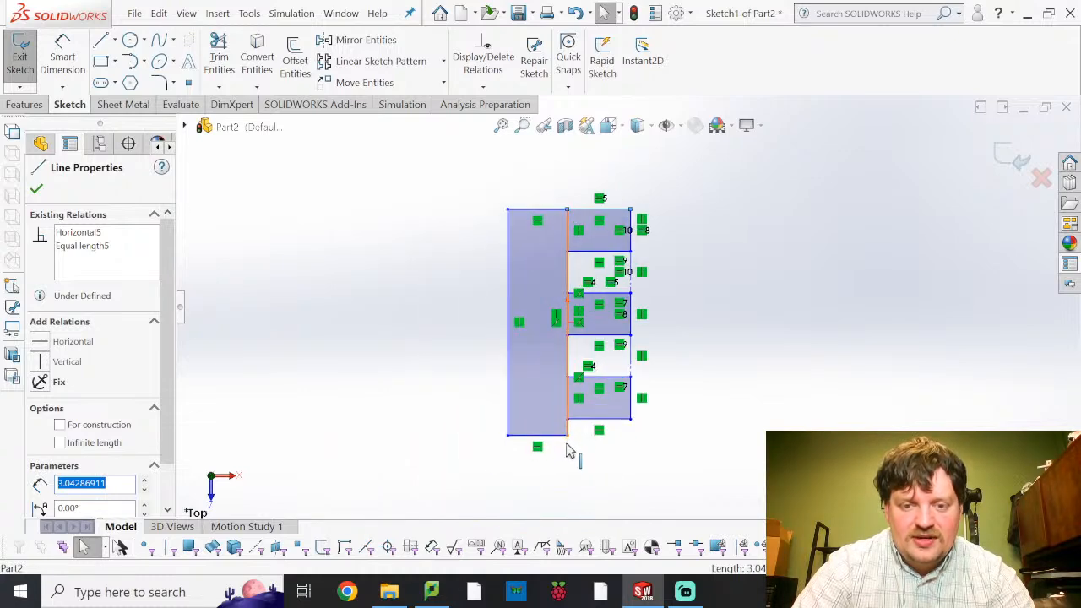
Merge the lowest small rectangle's lower-left corner with the tall rectangle's lower-right corner.
left_click(616, 381)
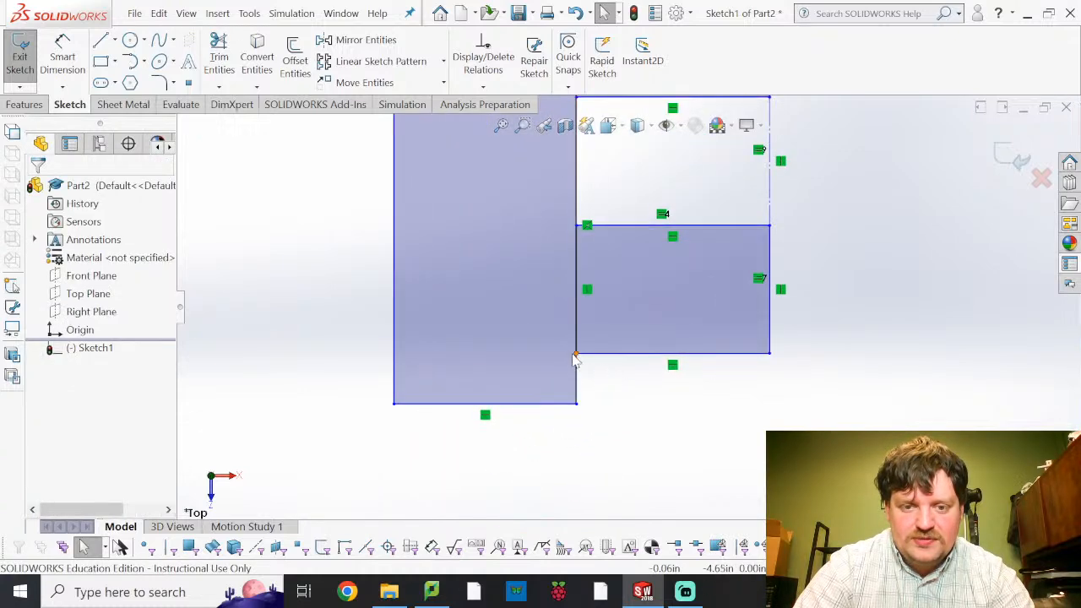
left_click(577, 358)
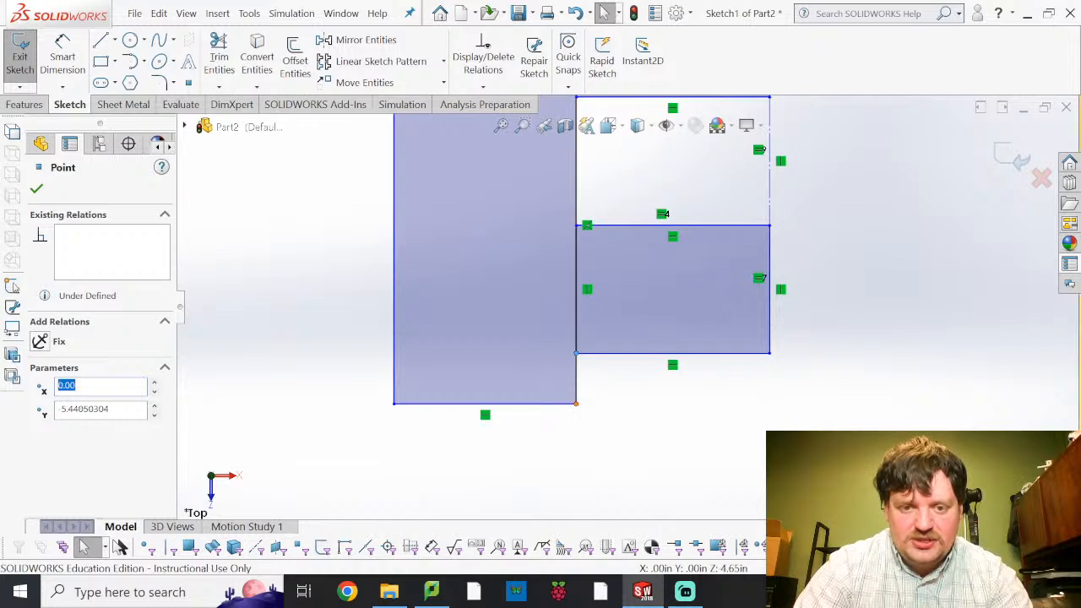
left_click(576, 405, "ctrl")
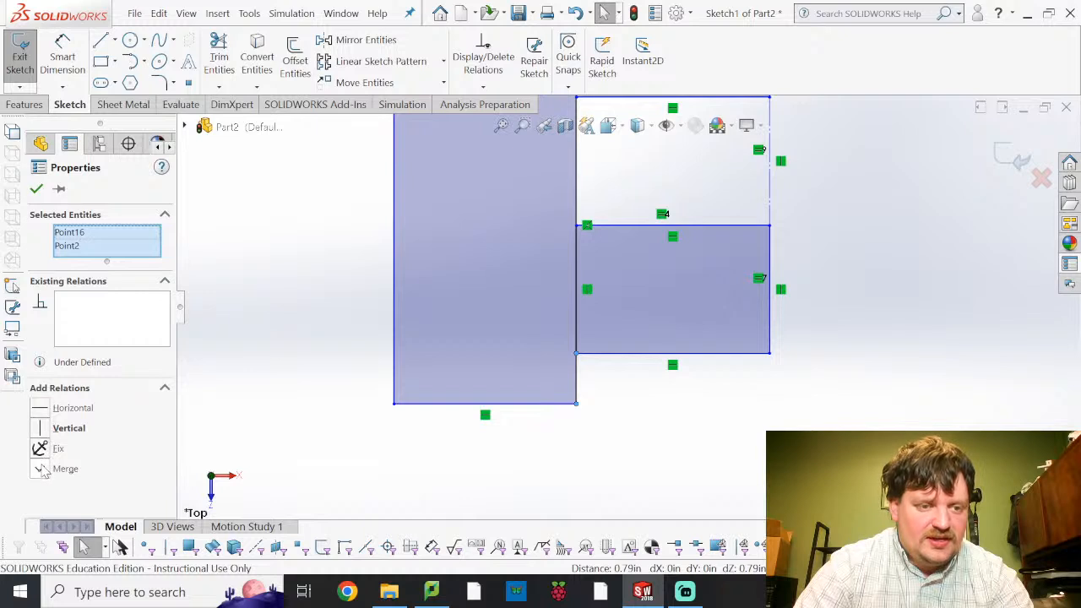
left_click(41, 469)
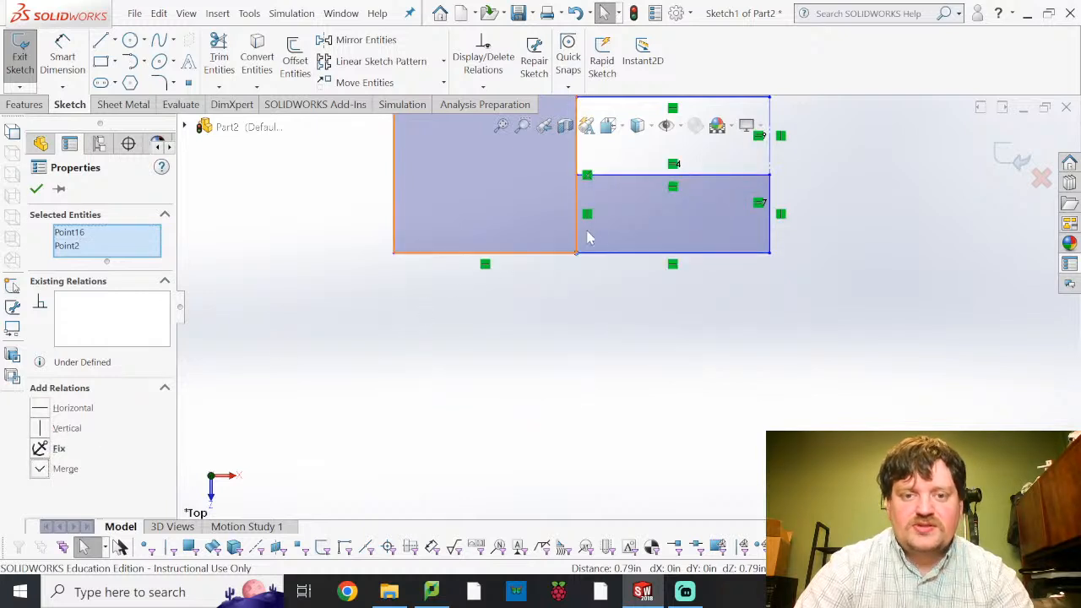
Move the lowest small rectangle's lower-right corner slightly upward to compress the whole linked profile.
left_click(626, 326)
scroll(621, 300, "up", 2)
scroll(633, 283, "up", 3)
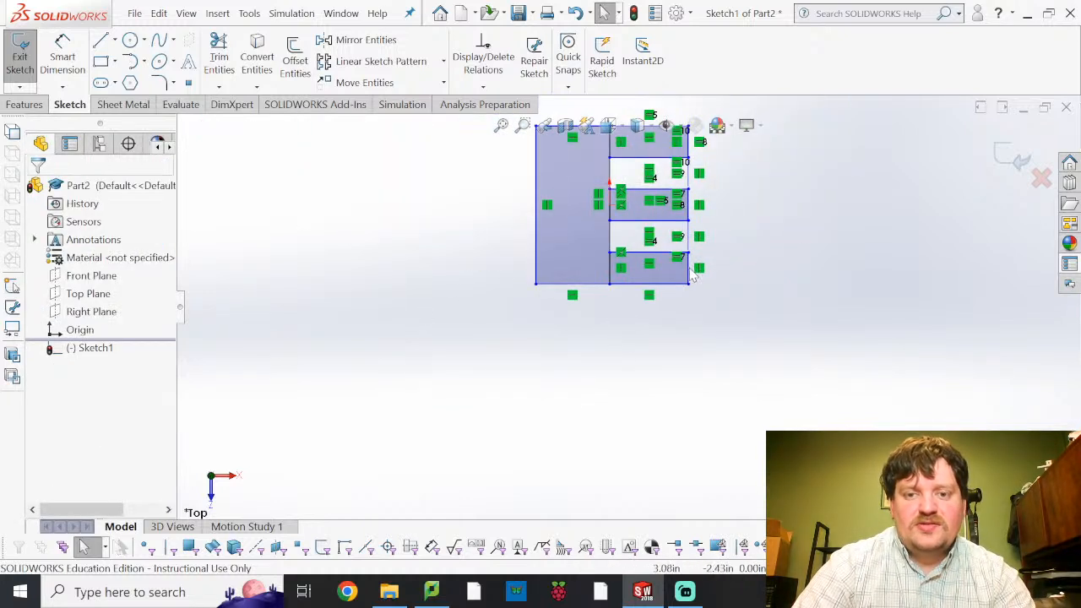
scroll(657, 205, "down", 2)
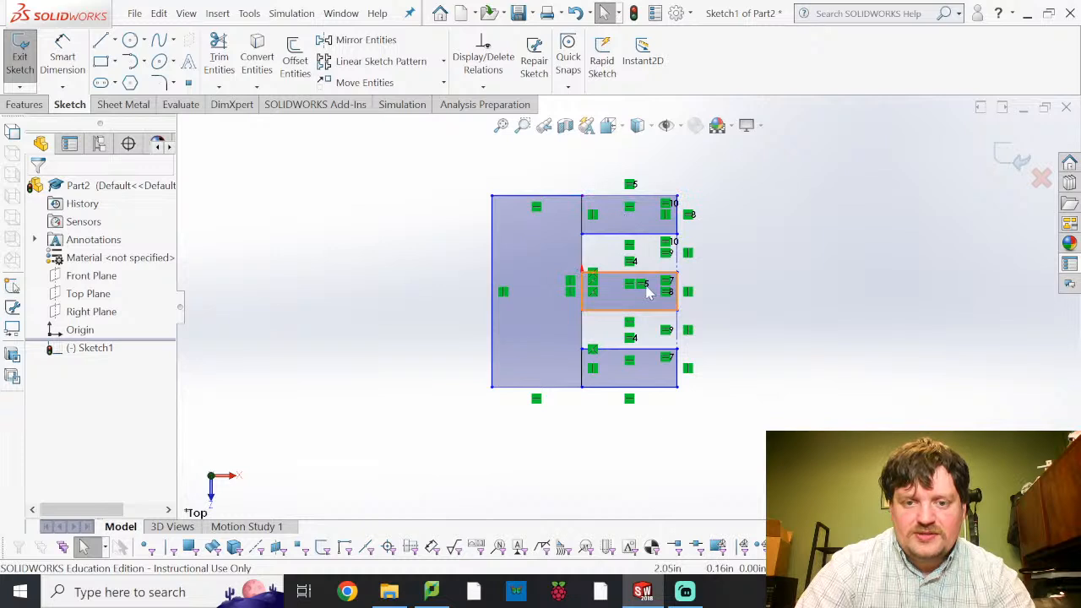
mouse_move(675, 391)
left_mouse_down()
mouse_move(682, 441)
mouse_move(682, 386)
mouse_move(687, 434)
mouse_move(695, 430)
mouse_move(680, 376)
left_mouse_up()
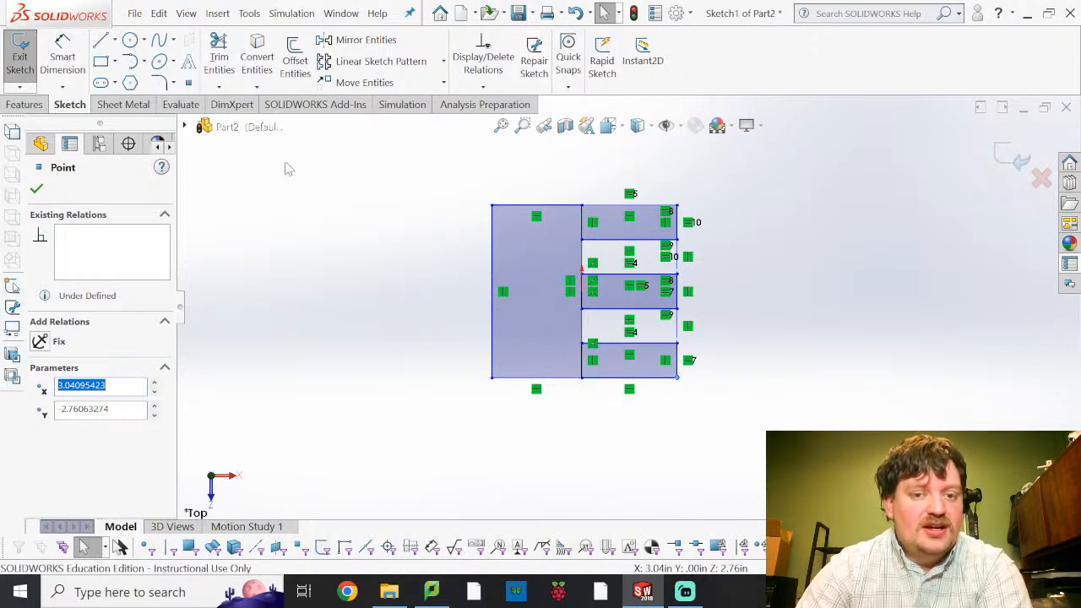
Trim away the three inner vertical segments separating the tall rectangle from the small rectangles, leaving one continuous E-shaped profile.
left_click(81, 63)
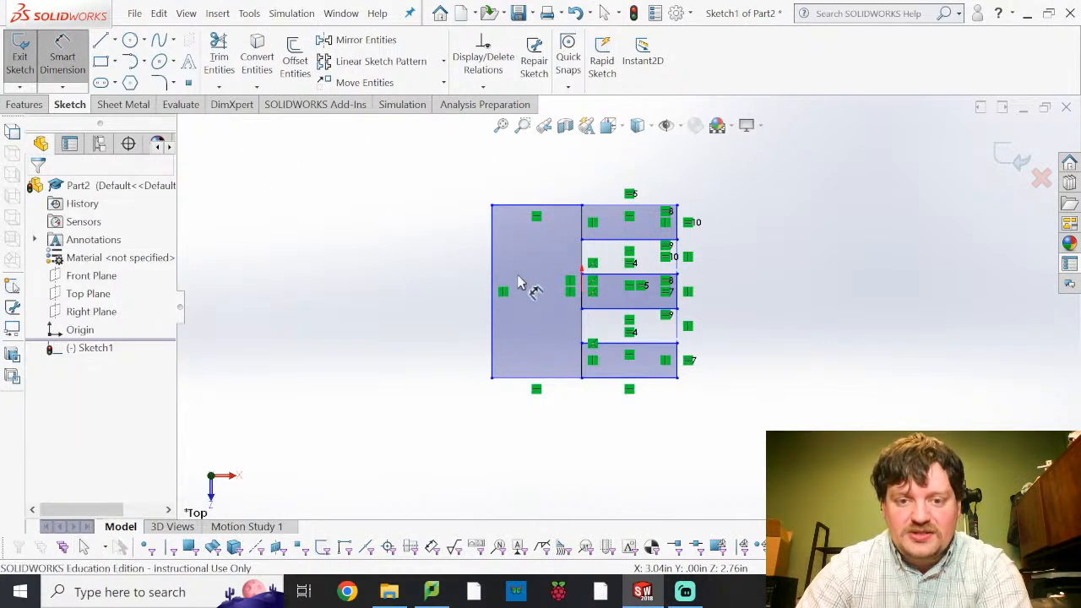
key("Escape")
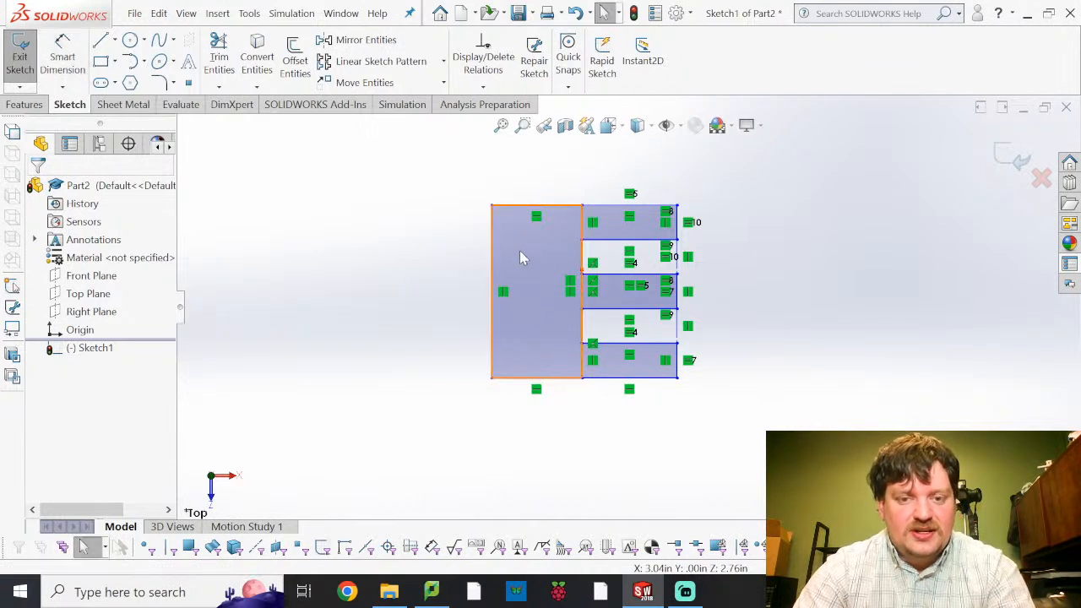
left_click(219, 61)
scroll(585, 232, "up", 4)
scroll(589, 232, "down", 6)
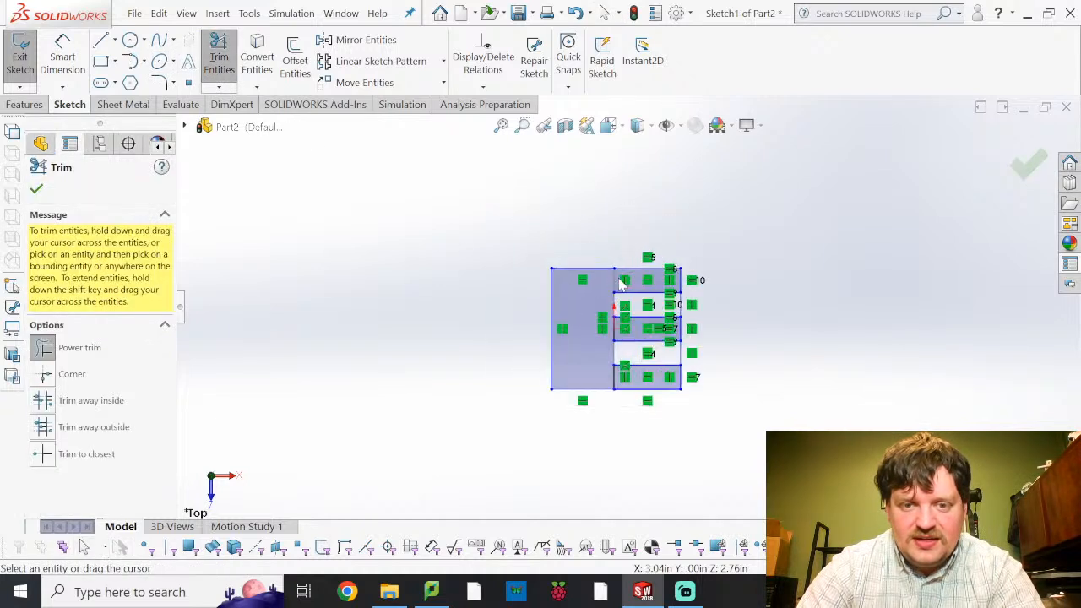
left_click_drag(641, 281, 589, 282)
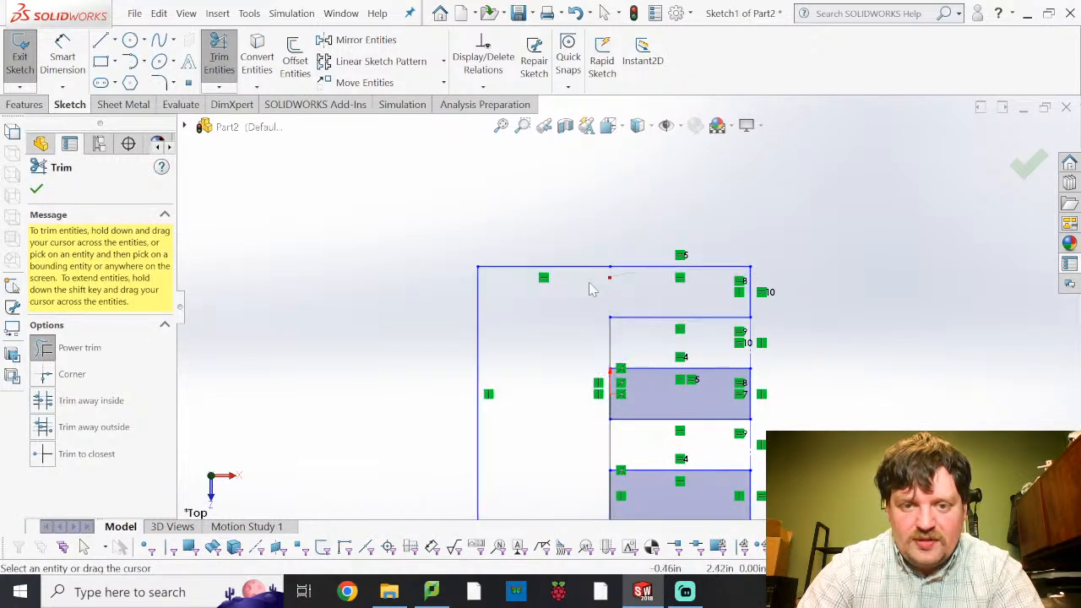
left_click_drag(633, 376, 590, 364)
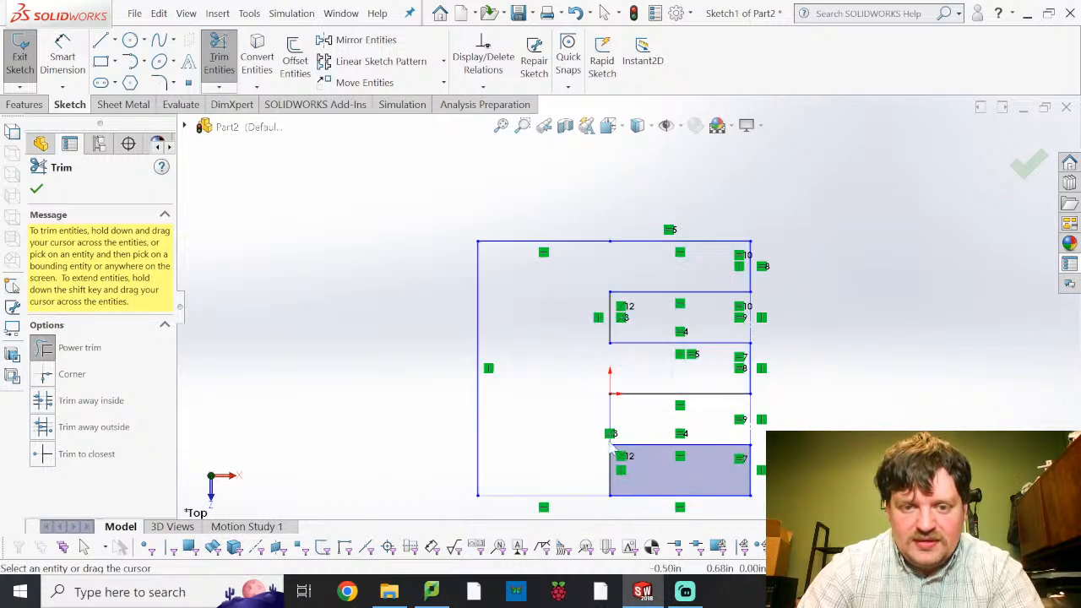
left_click_drag(639, 473, 595, 471)
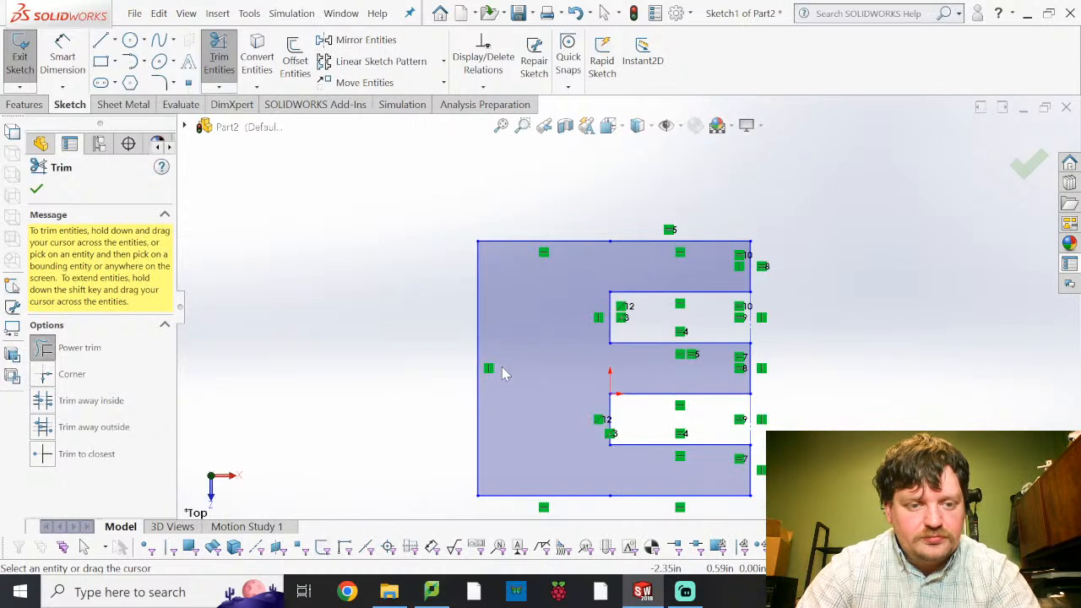
left_click(35, 190)
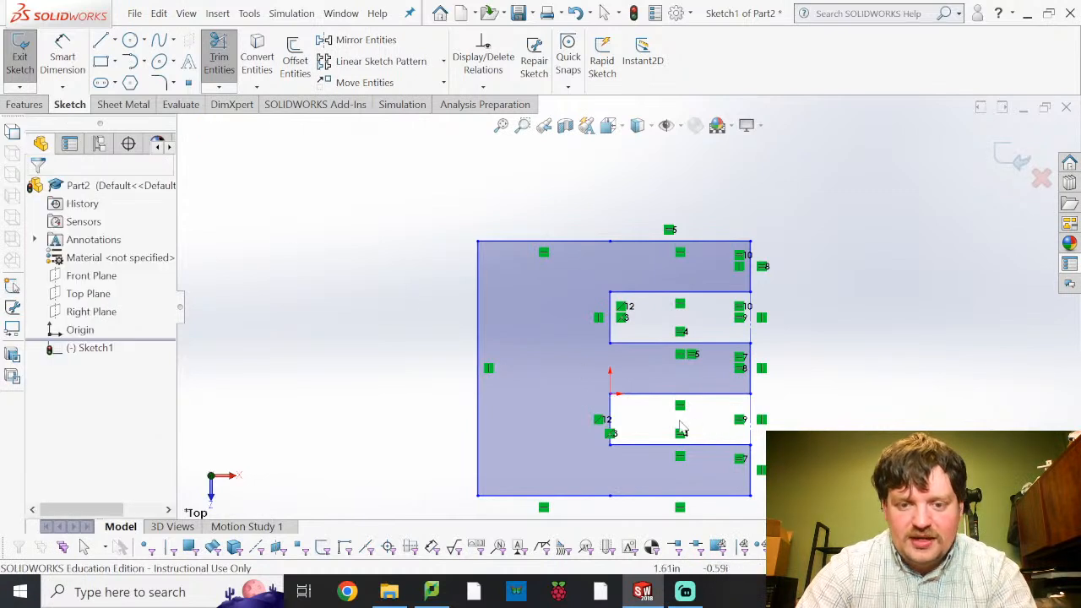
Move the lower gap's upper inner corner away from the origin to test how freely the trimmed profile moves.
mouse_move(613, 412)
left_mouse_down()
mouse_move(627, 415)
mouse_move(627, 434)
mouse_move(664, 405)
mouse_move(654, 425)
left_mouse_up()
left_click(653, 392)
double_click(645, 418)
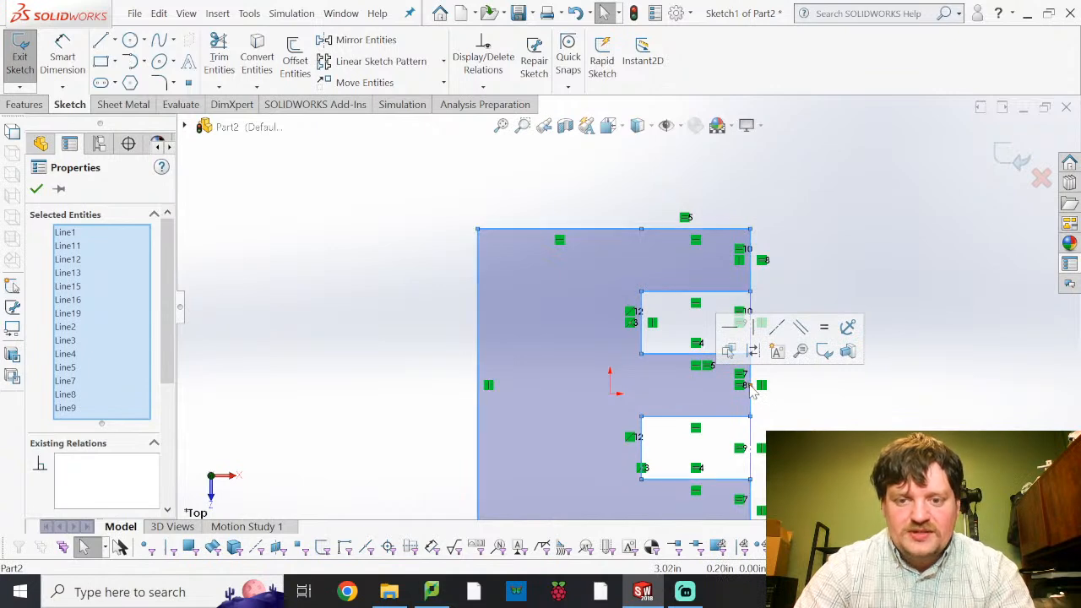
Add a Horizontal relation between the midpoint of the middle arm's right edge and the origin.
left_click(751, 390)
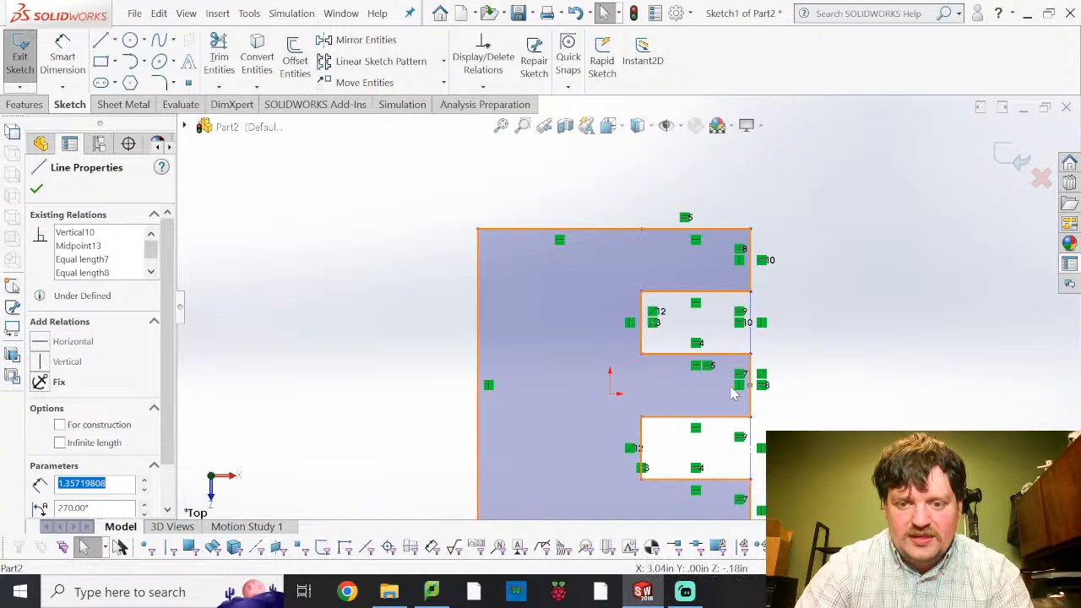
left_click(610, 394)
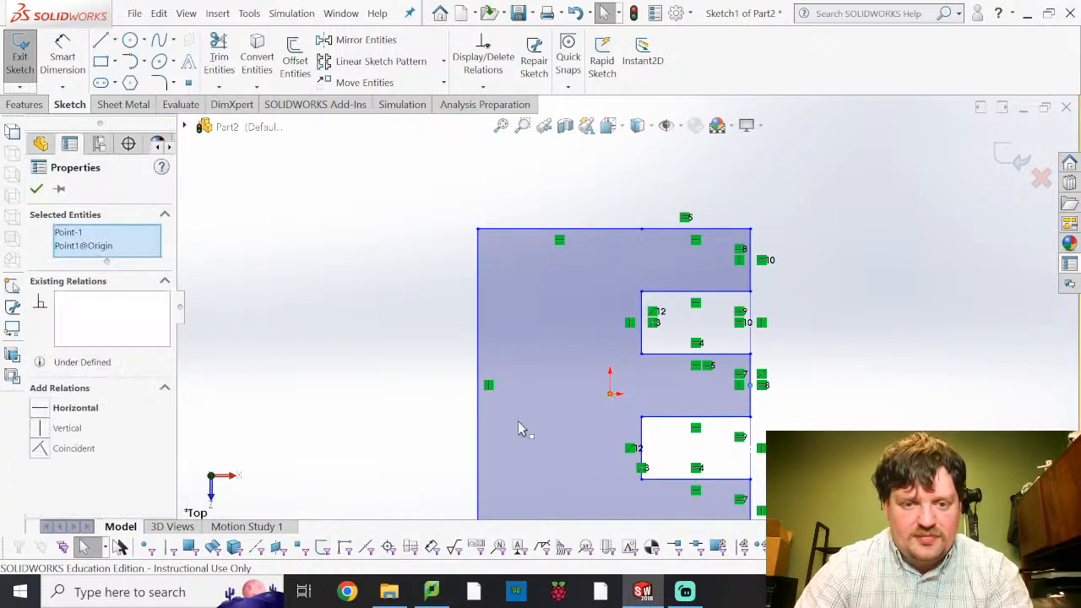
left_click(42, 409)
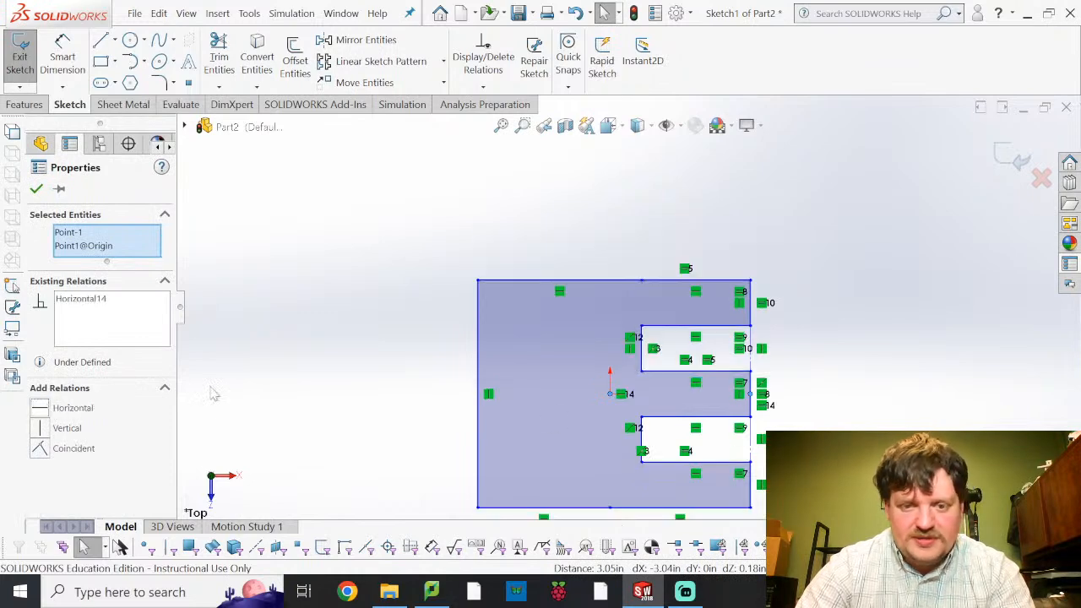
left_click(668, 396)
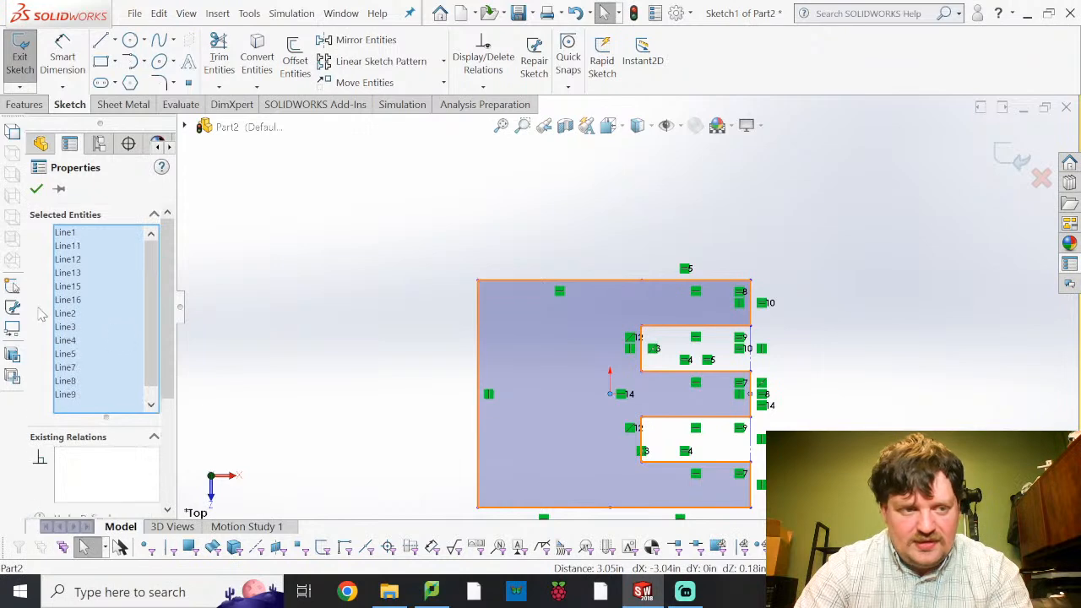
left_click(36, 188)
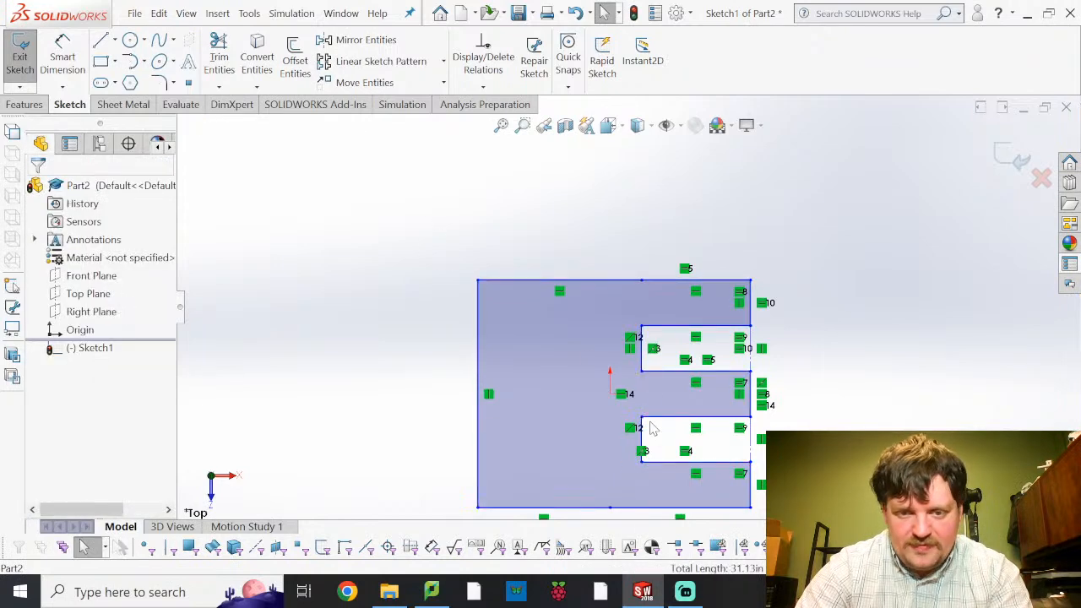
Add a Vertical relation between the lower gap's upper inner corner and the origin.
left_click(614, 396)
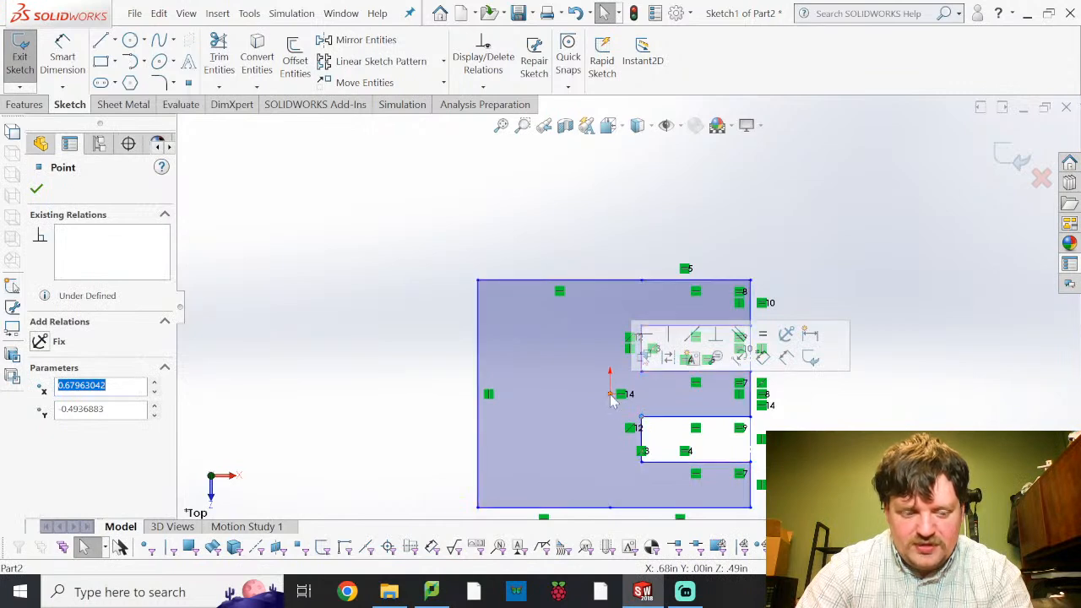
left_click(611, 394, "ctrl")
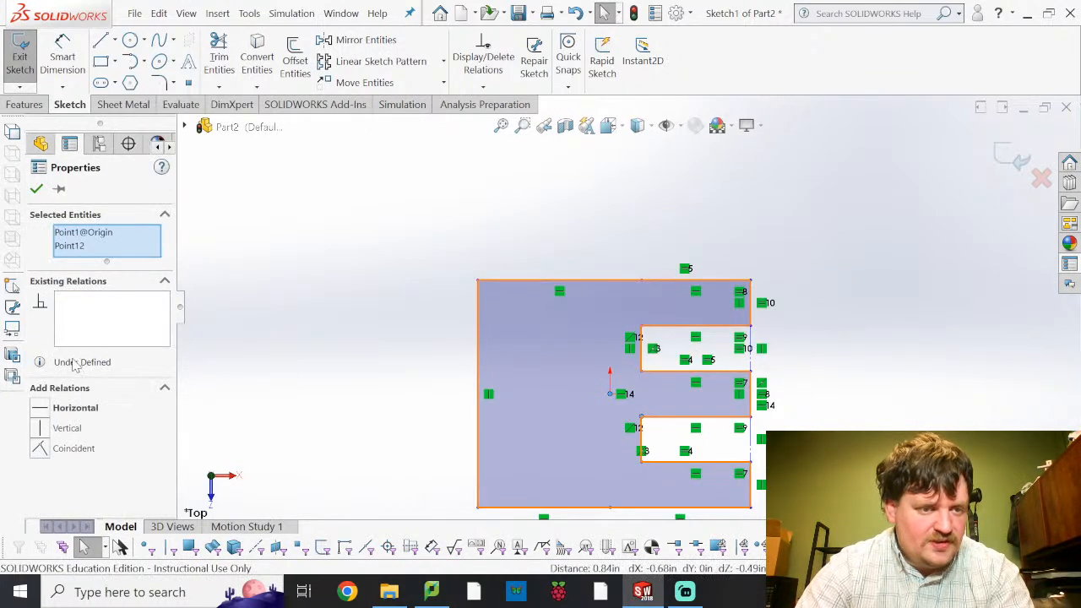
left_click(46, 428)
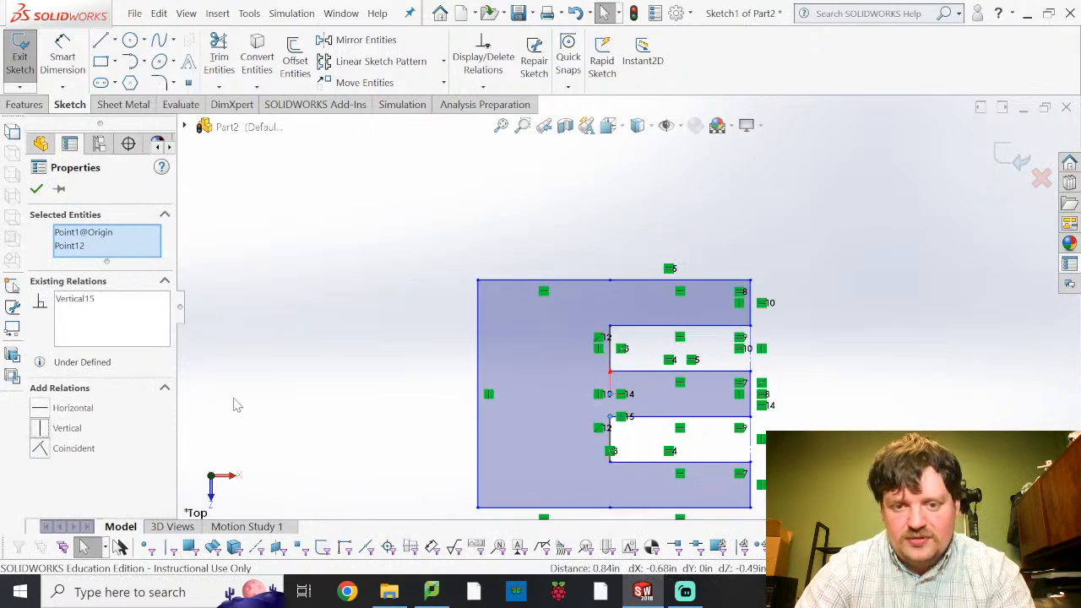
left_click(37, 188)
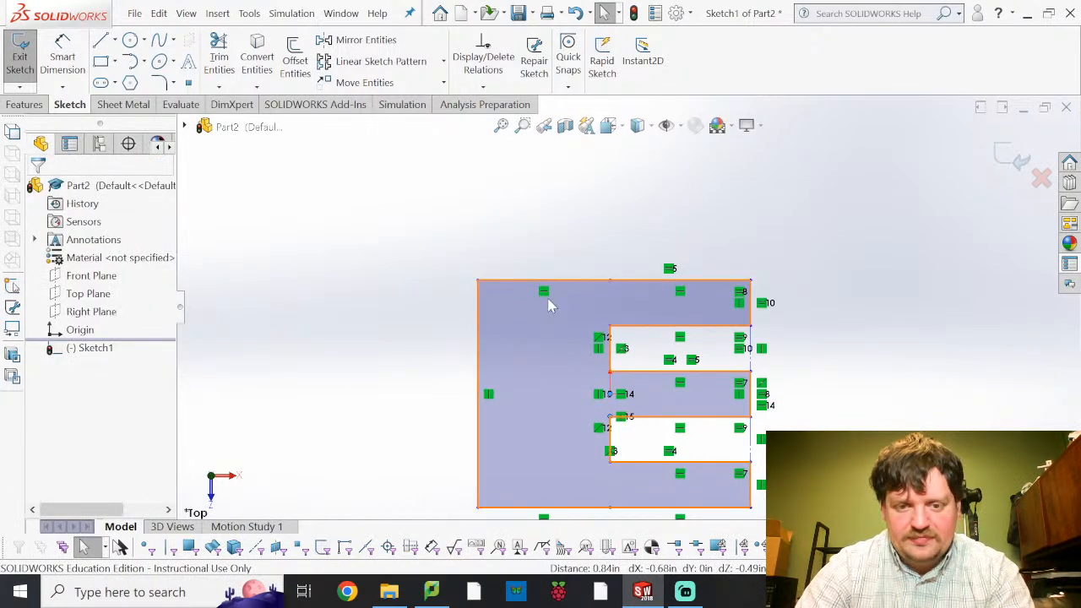
scroll(511, 367, "down", 3)
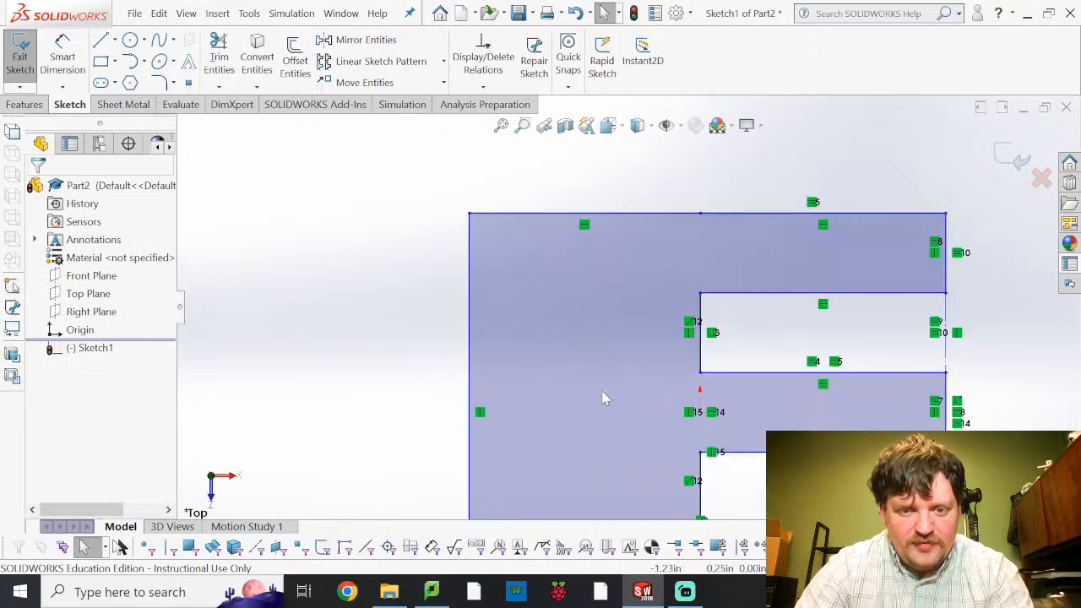
scroll(788, 369, "up", 4)
scroll(779, 401, "down", 2)
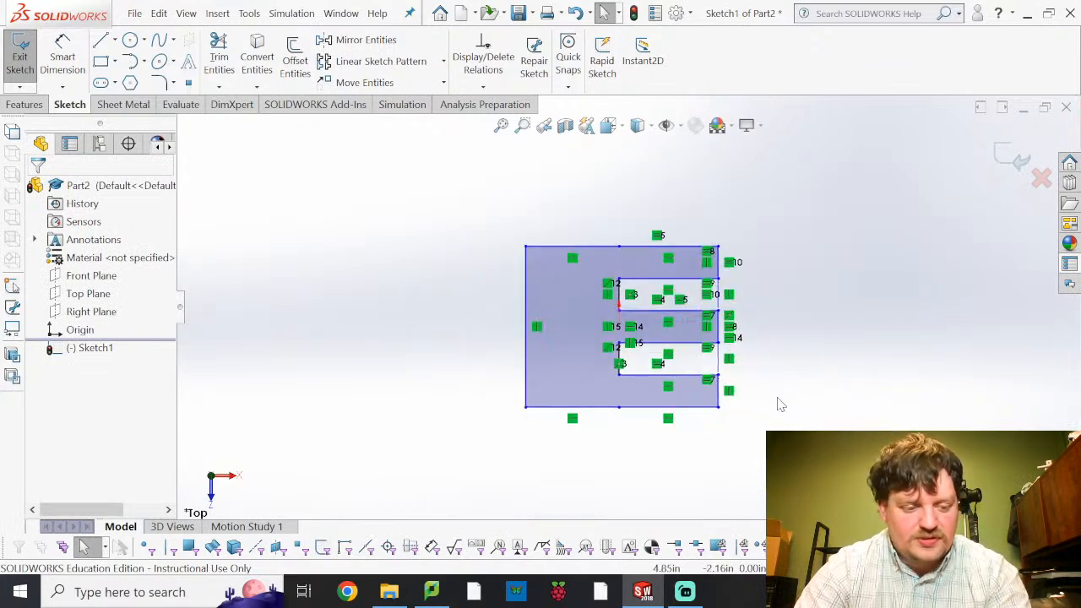
mouse_move(784, 404)
middle_mouse_down("ctrl")
mouse_move(806, 396)
mouse_move(781, 359)
mouse_move(793, 385)
middle_mouse_up("ctrl")
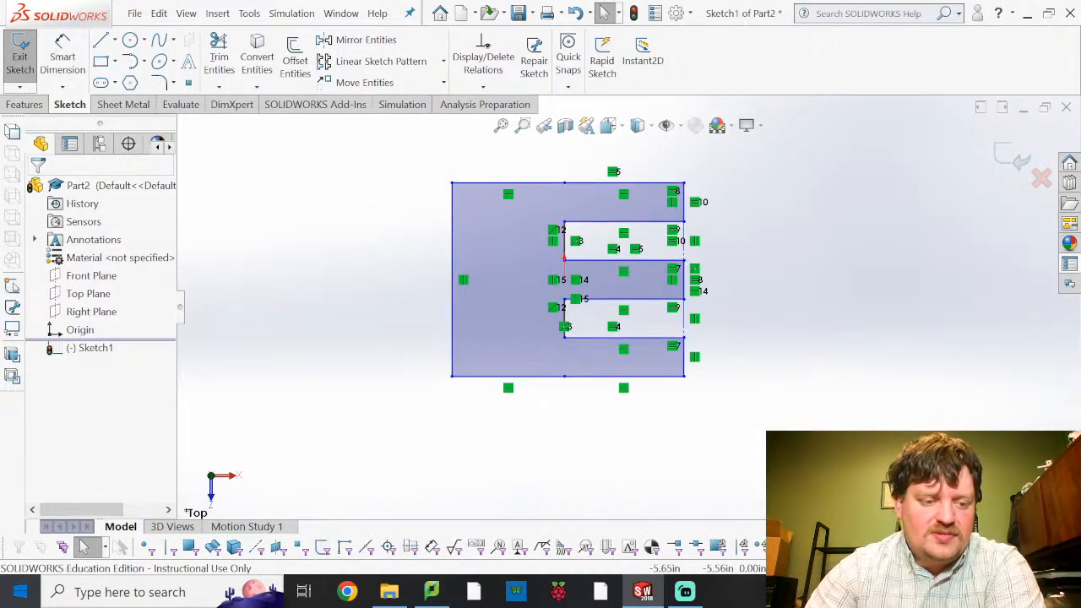
Switch to the Windows Calculator and compute 320 ÷ 360.
left_click(34, 581)
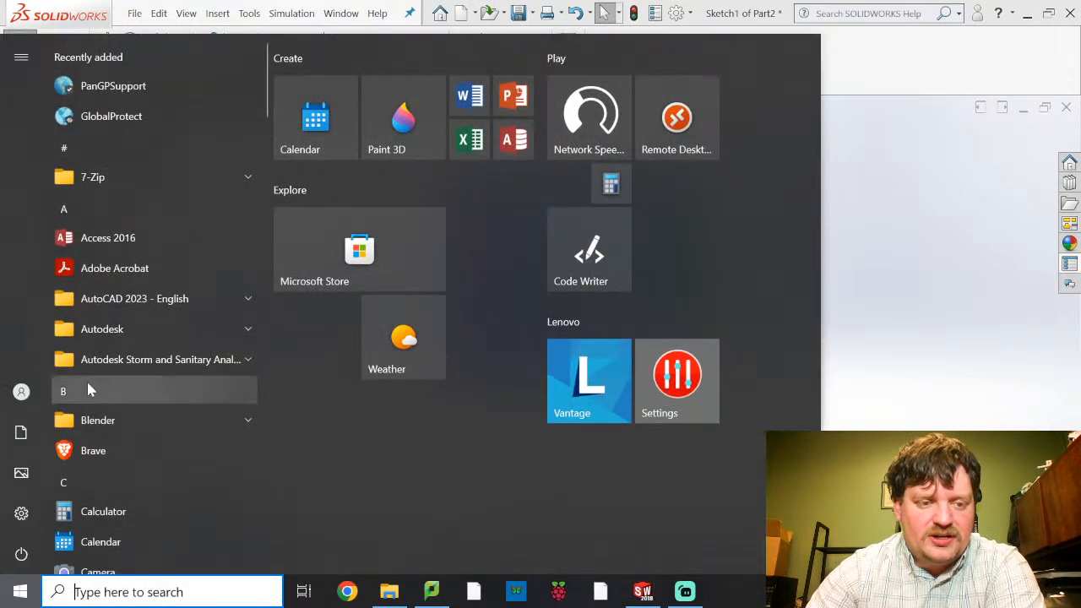
scroll(99, 372, "down", 2)
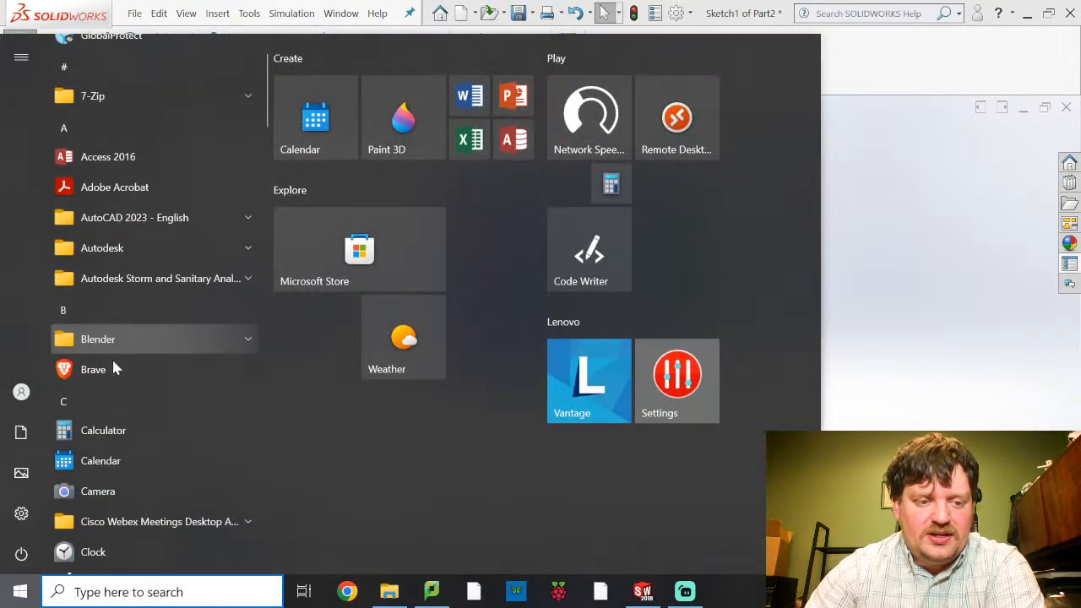
left_click(95, 434)
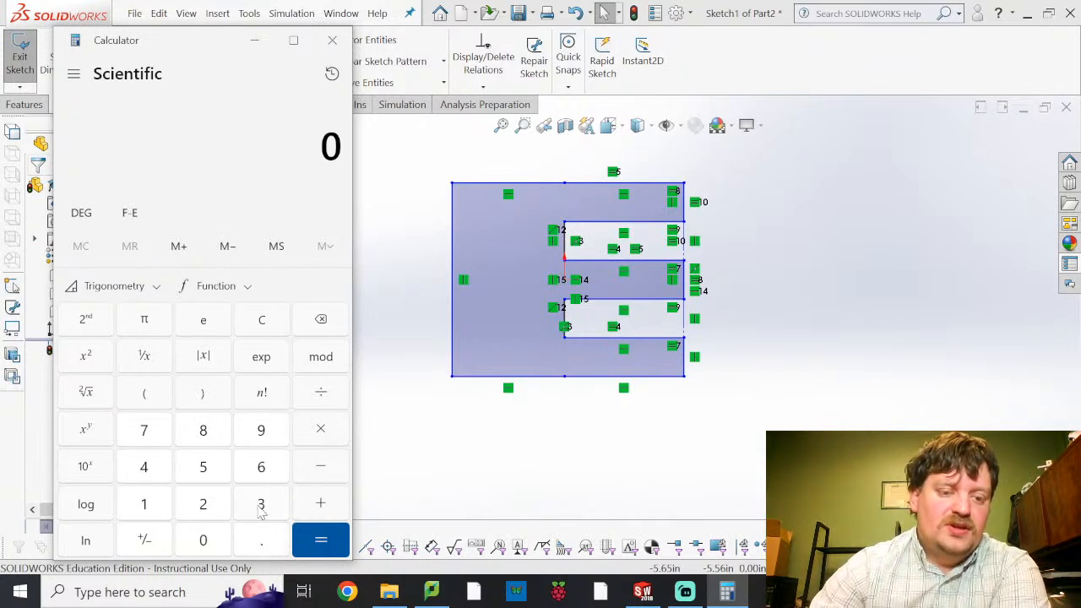
left_click(261, 504)
left_click(213, 505)
left_click(202, 539)
left_click(320, 503)
left_click(261, 503)
left_click(261, 467)
left_click(202, 539)
left_click(314, 543)
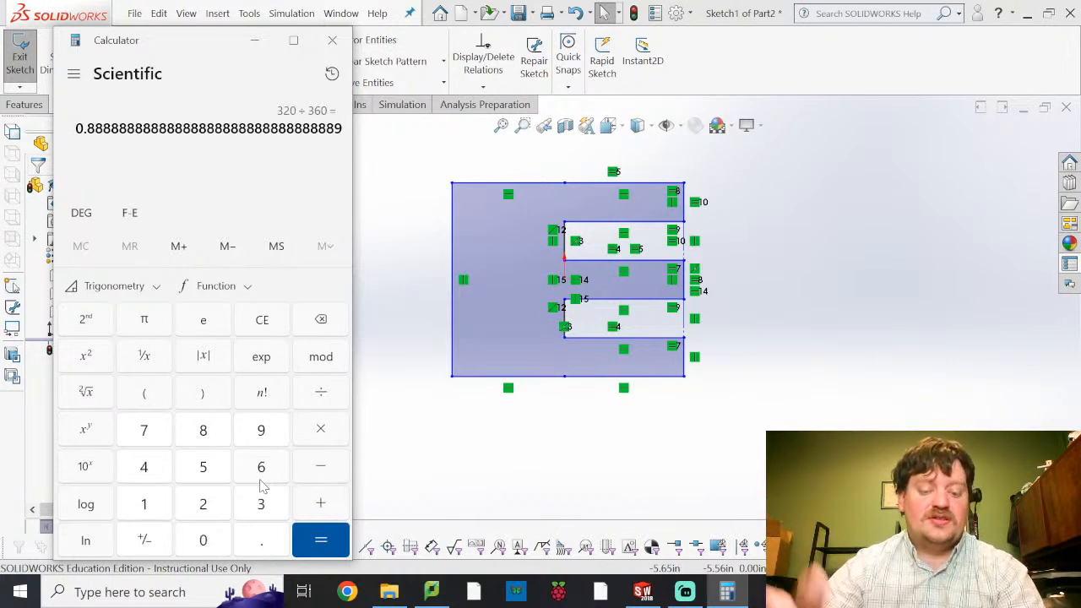
Calculate 3.1415 × 0.25 × 0.8888889, and close the calculator.
type("3.1415")
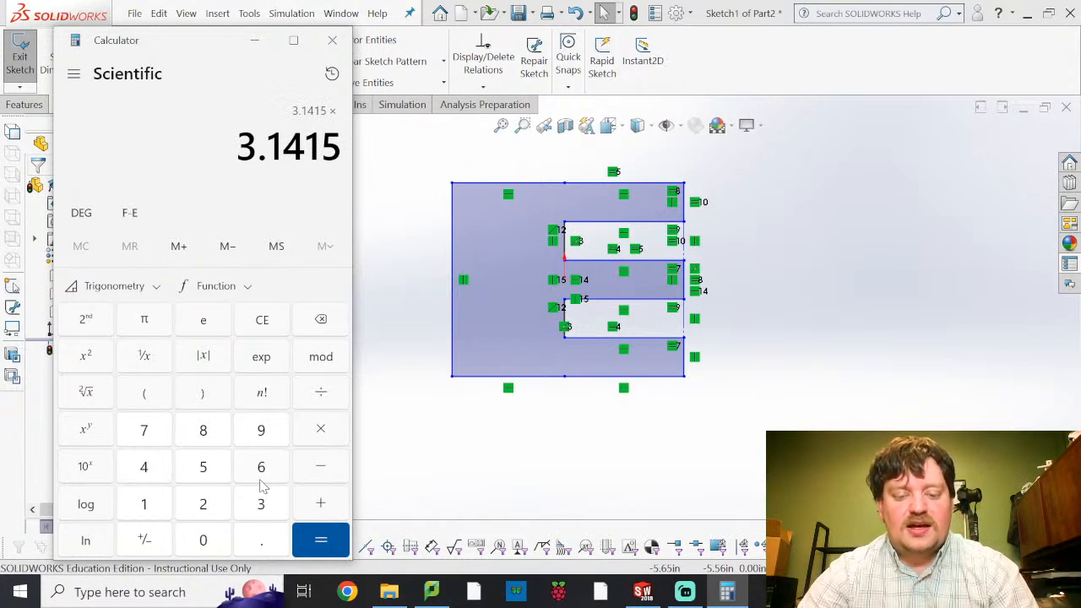
type("0.25")
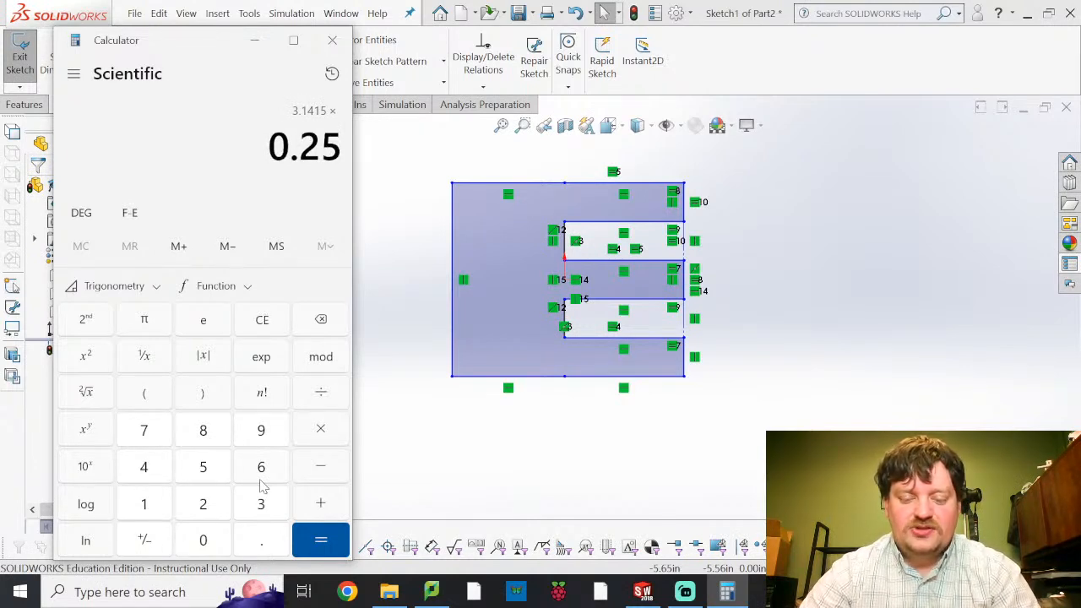
type("*0.8888889")
key("Return")
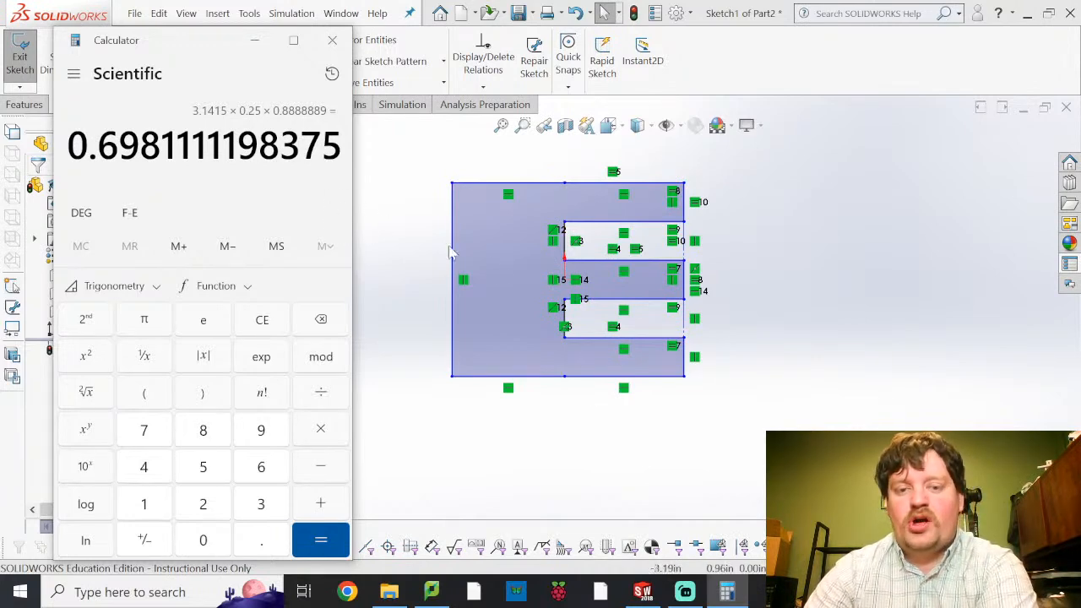
left_click(329, 43)
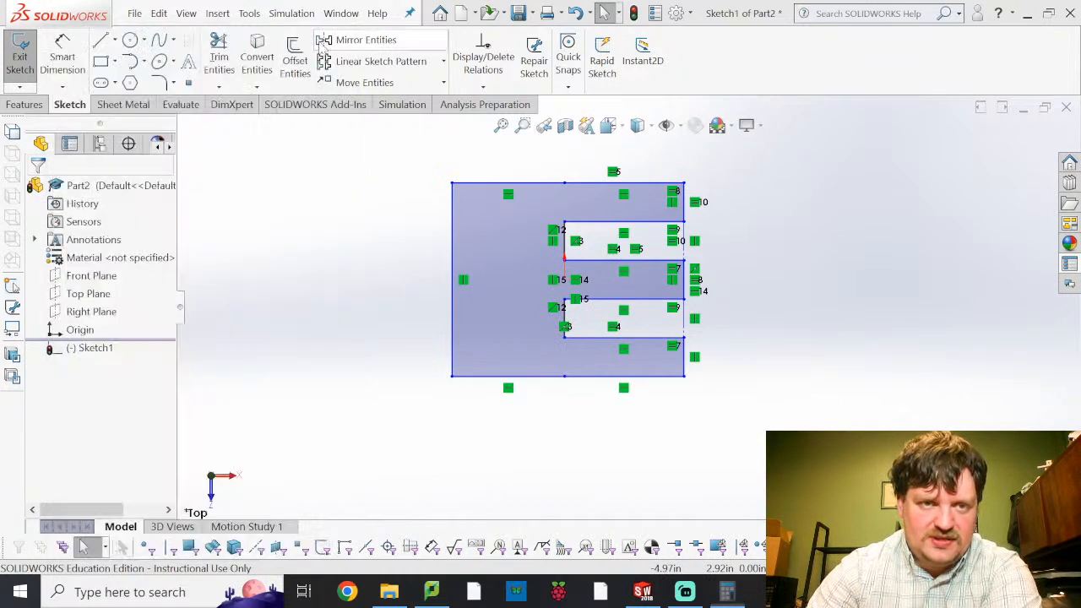
Dimension the bottom arm's lower edge segment horizontally and set its length to 0.7 in.
left_click(76, 74)
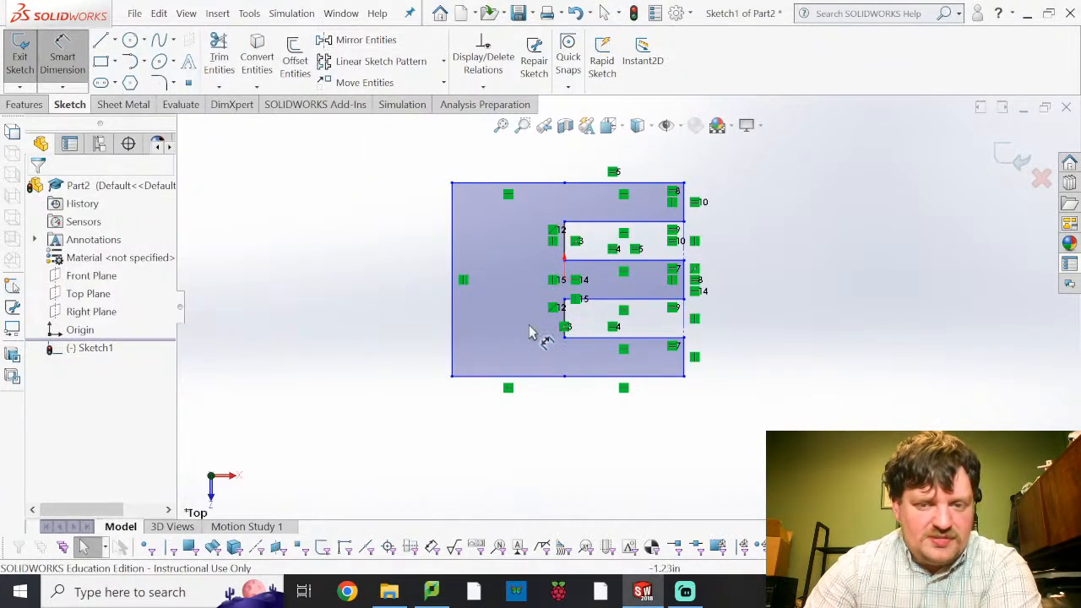
left_click(657, 397)
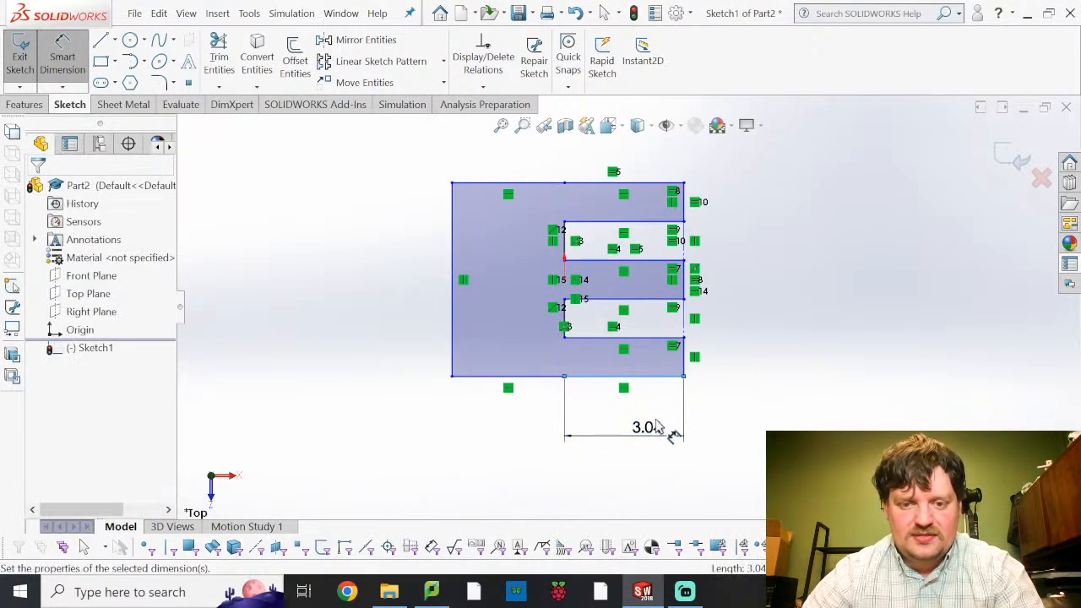
left_click(658, 426)
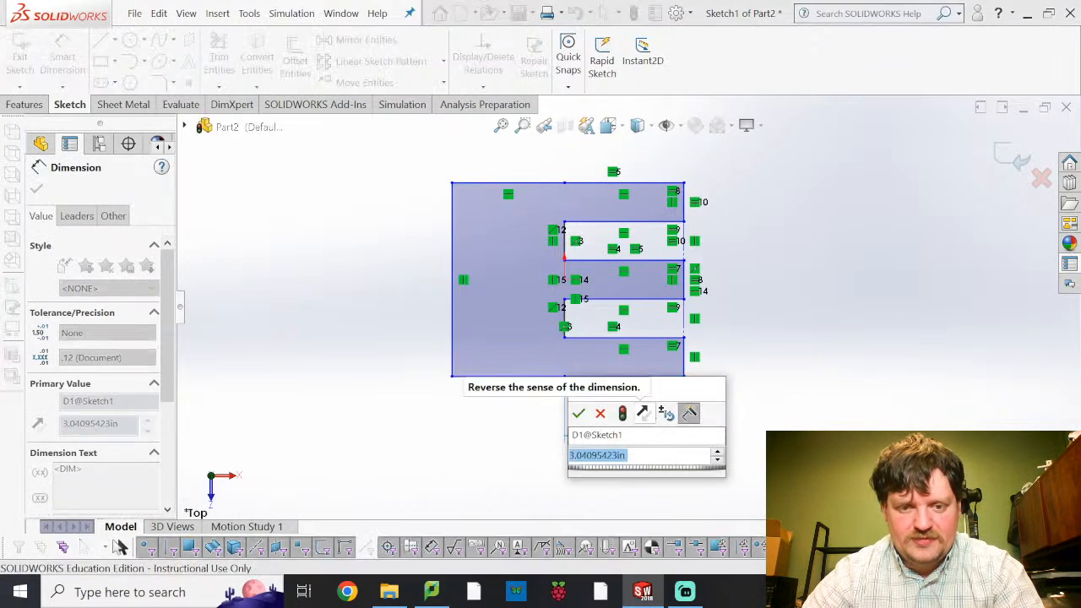
type("0.7")
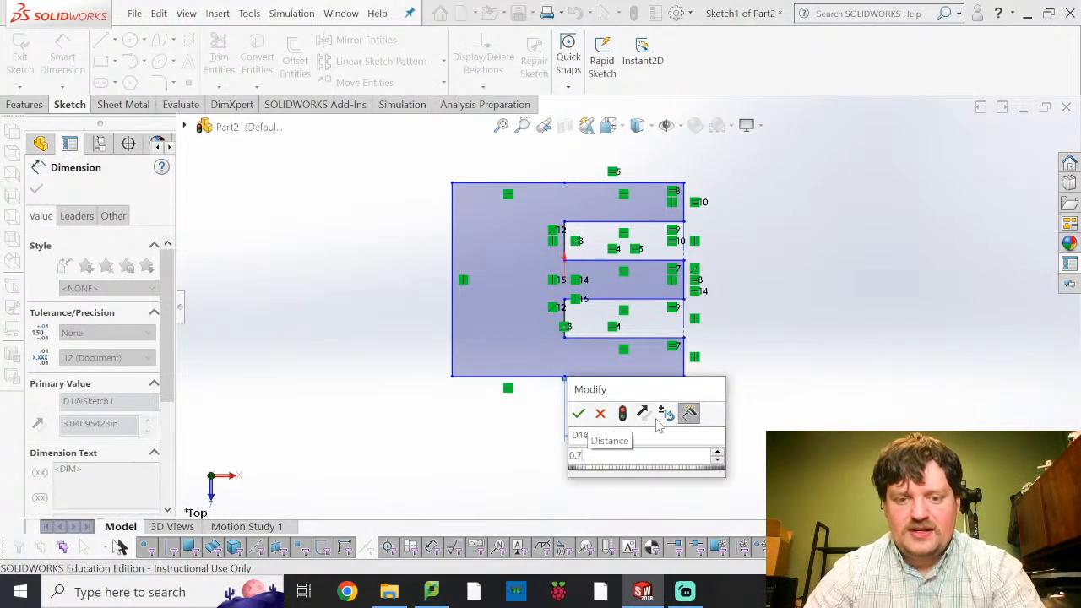
key("Return")
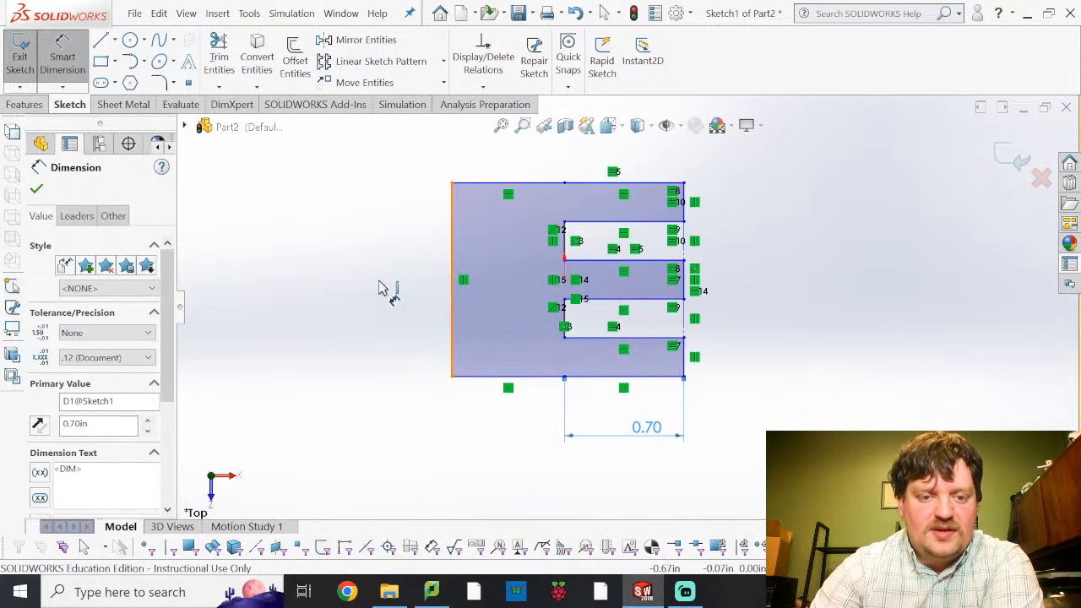
Dimension the profile's long vertical back edge and set its height to 4 in.
left_click(381, 305)
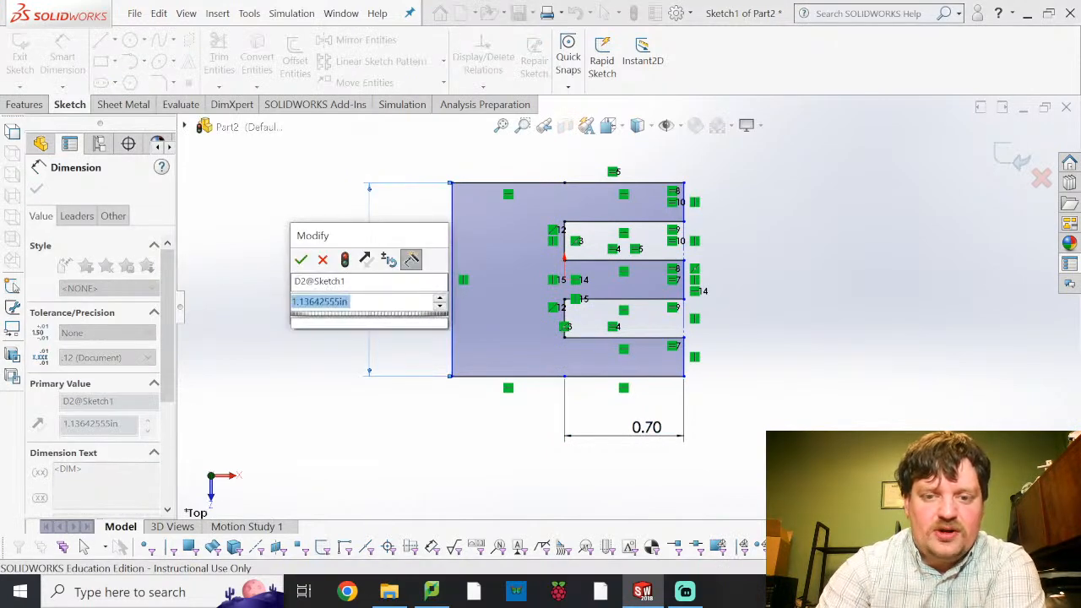
type("4")
key("Return")
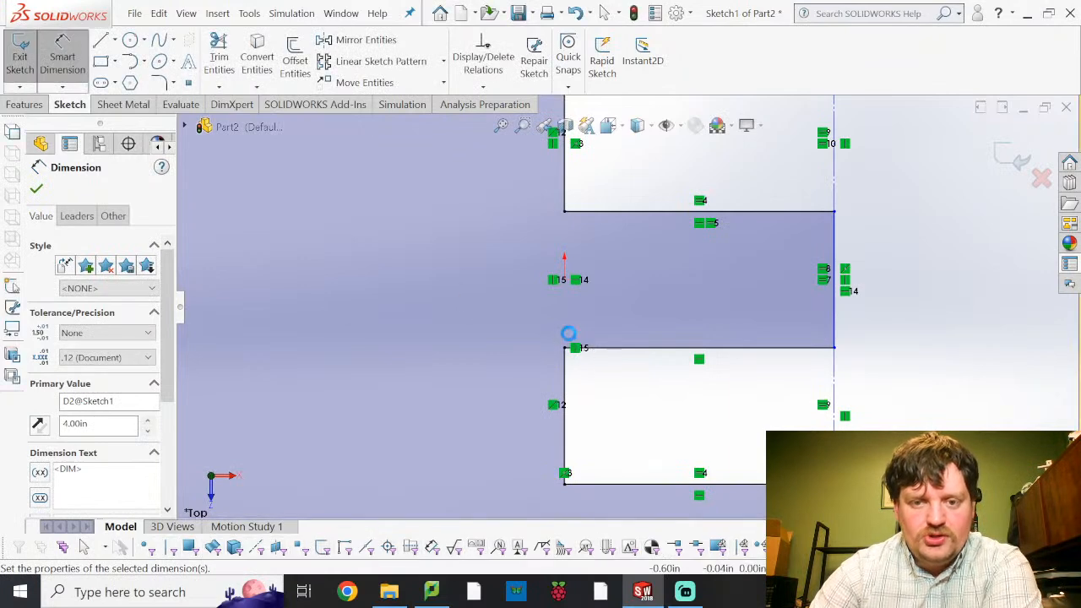
key("f")
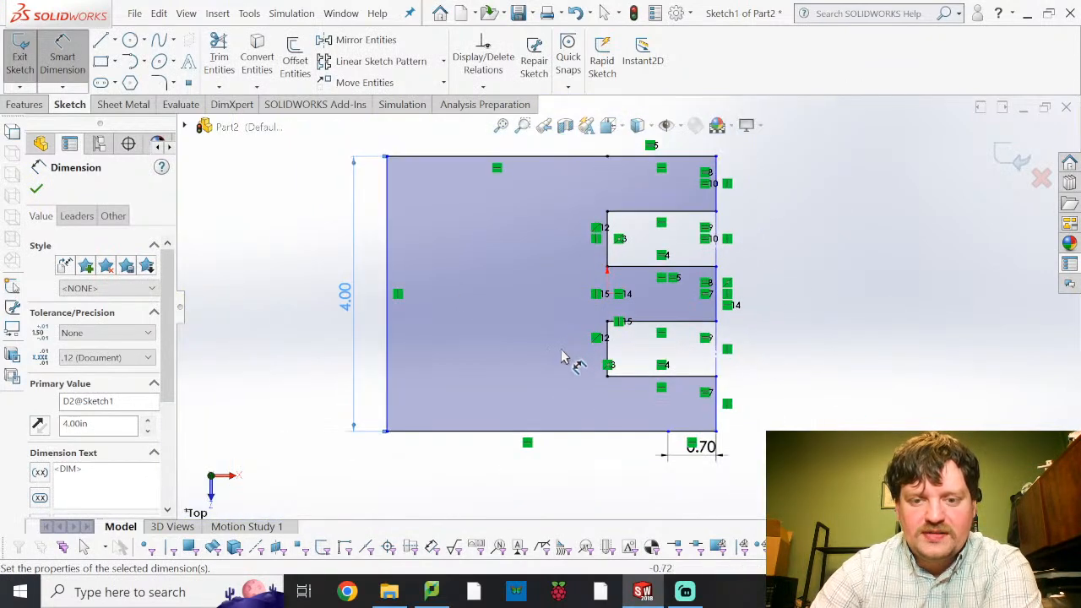
scroll(562, 357, "down", 2)
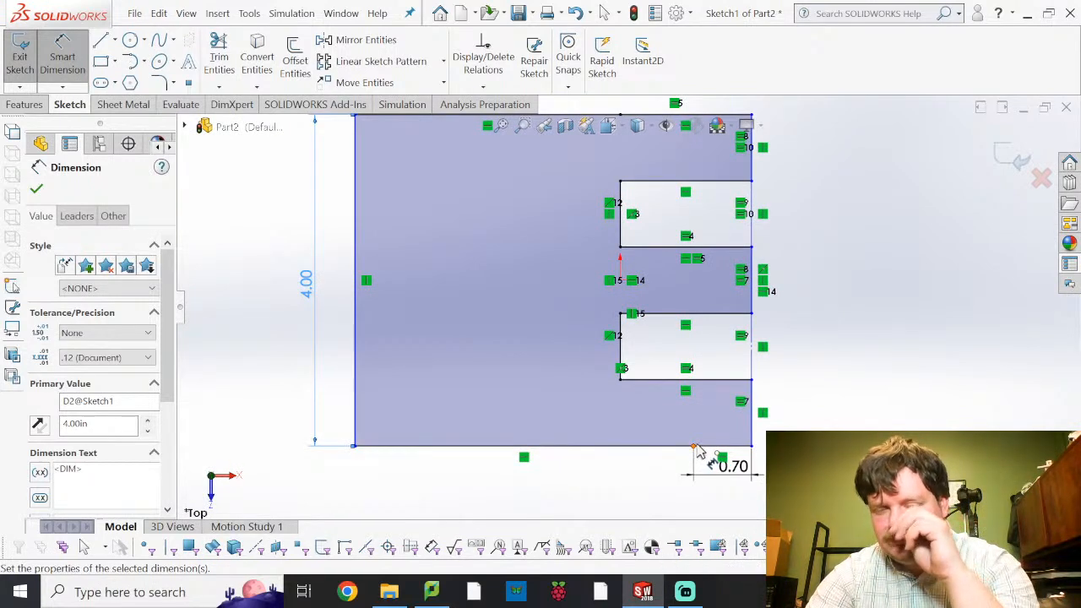
Delete the 0.70 in dimension below the bottom arm.
left_click(692, 446)
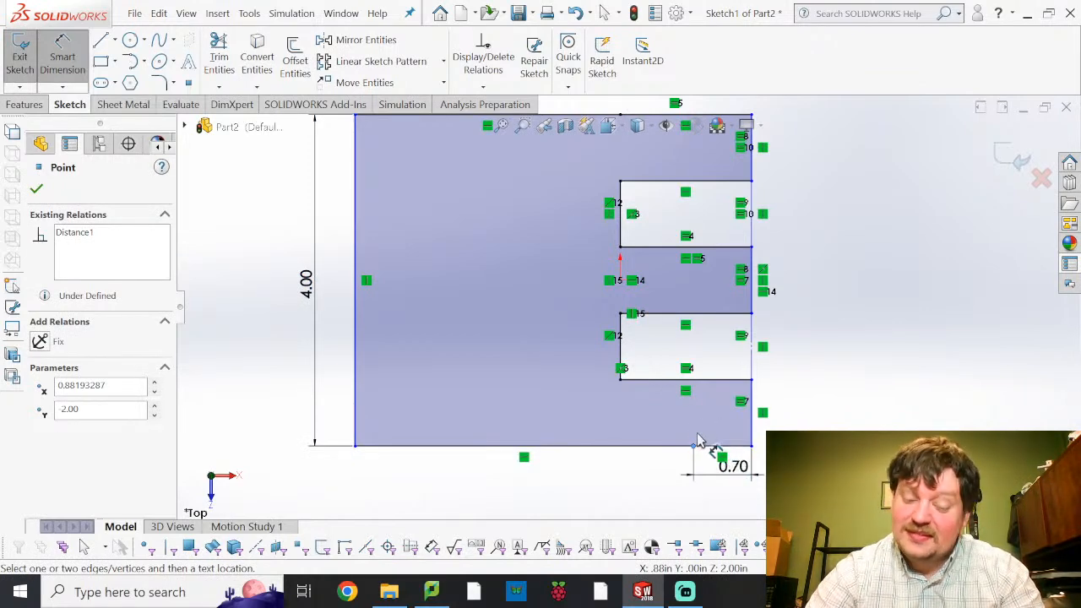
key("Escape")
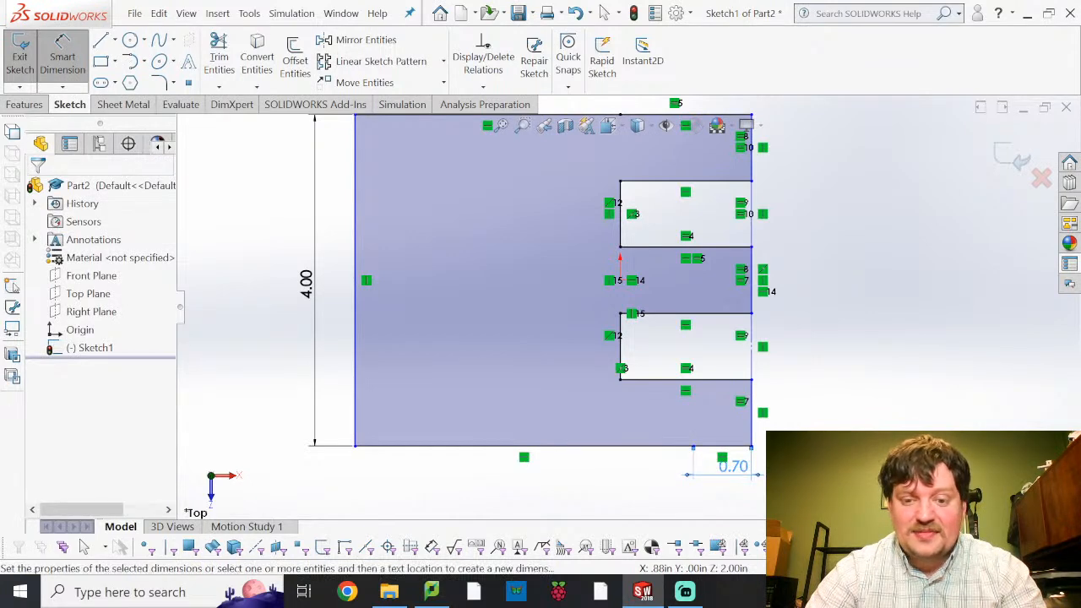
key("Escape")
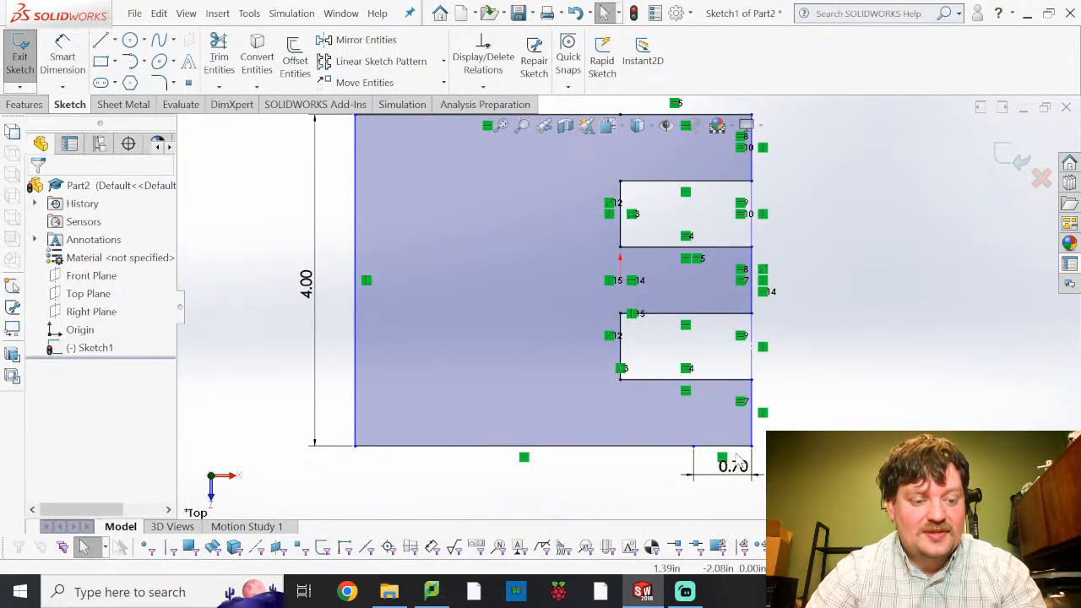
left_click(735, 467)
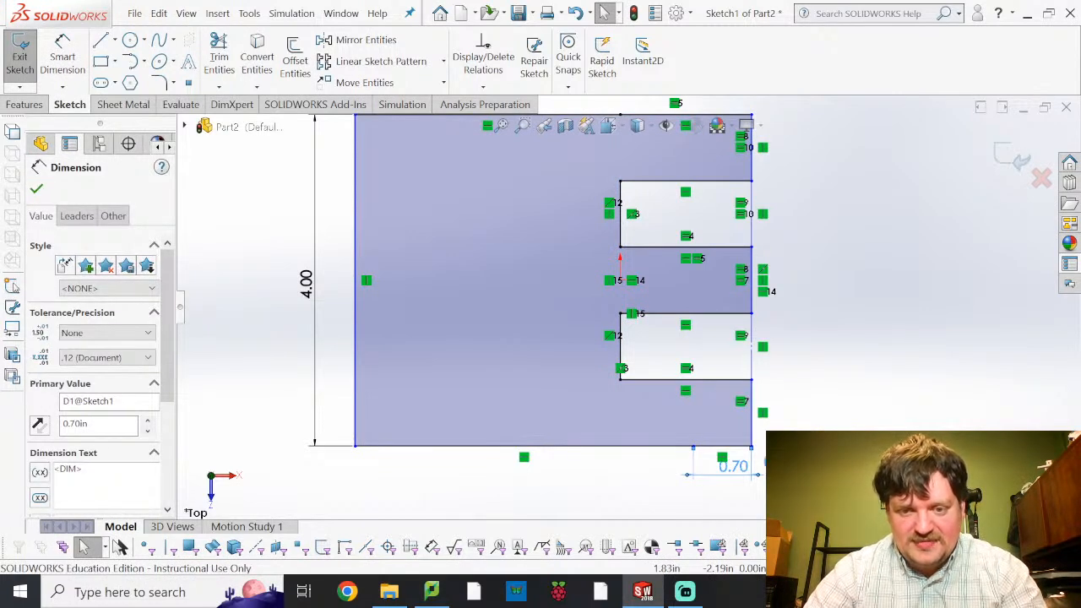
key("Delete")
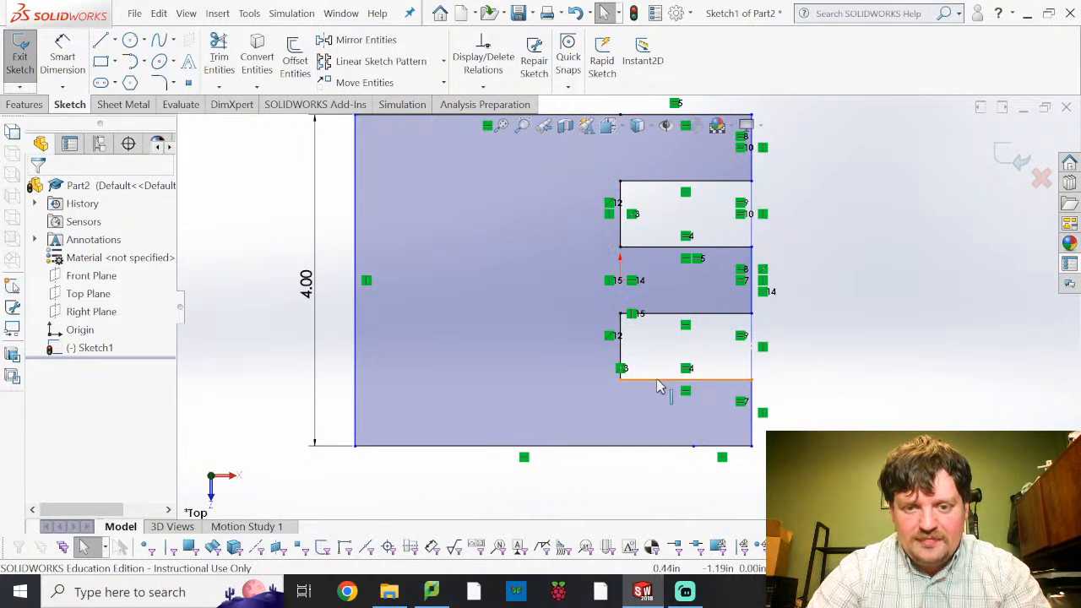
Dimension the lower gap's bottom edge and set its length to 0.70 in.
left_click(65, 53)
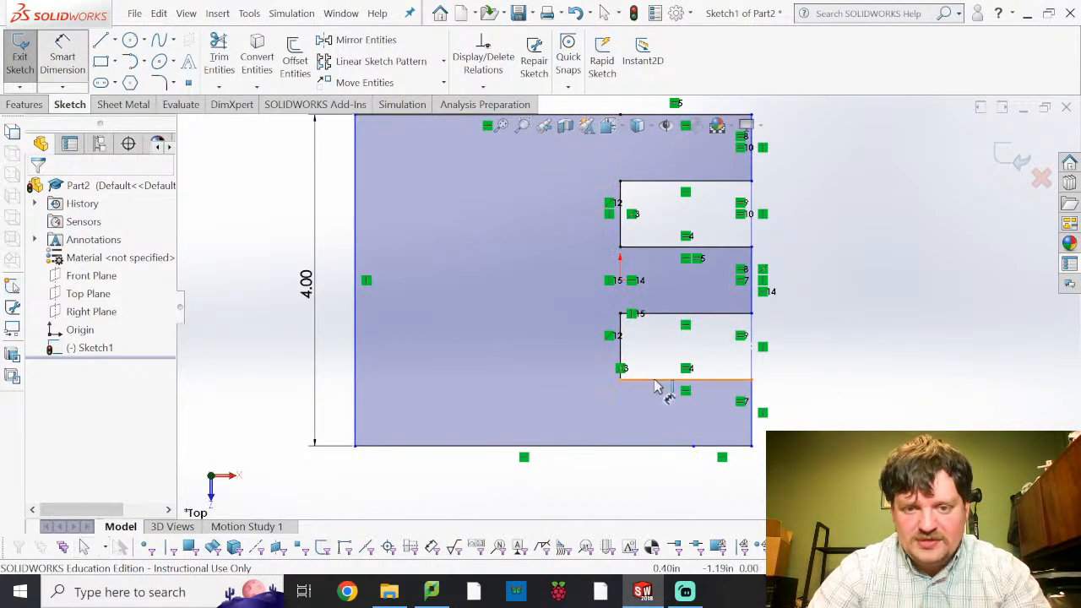
left_click(655, 369)
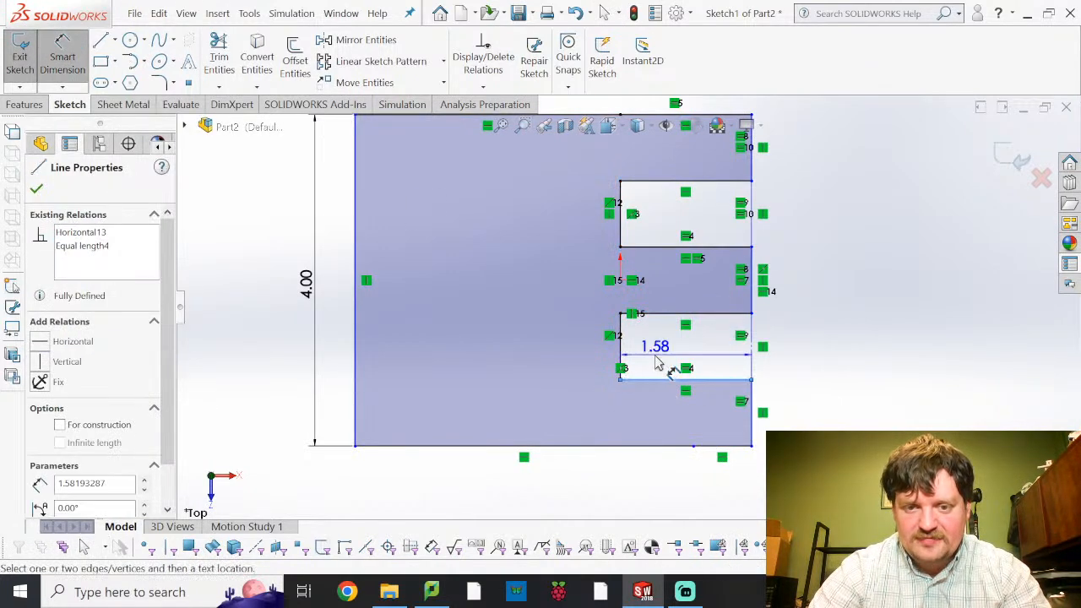
left_click(661, 355)
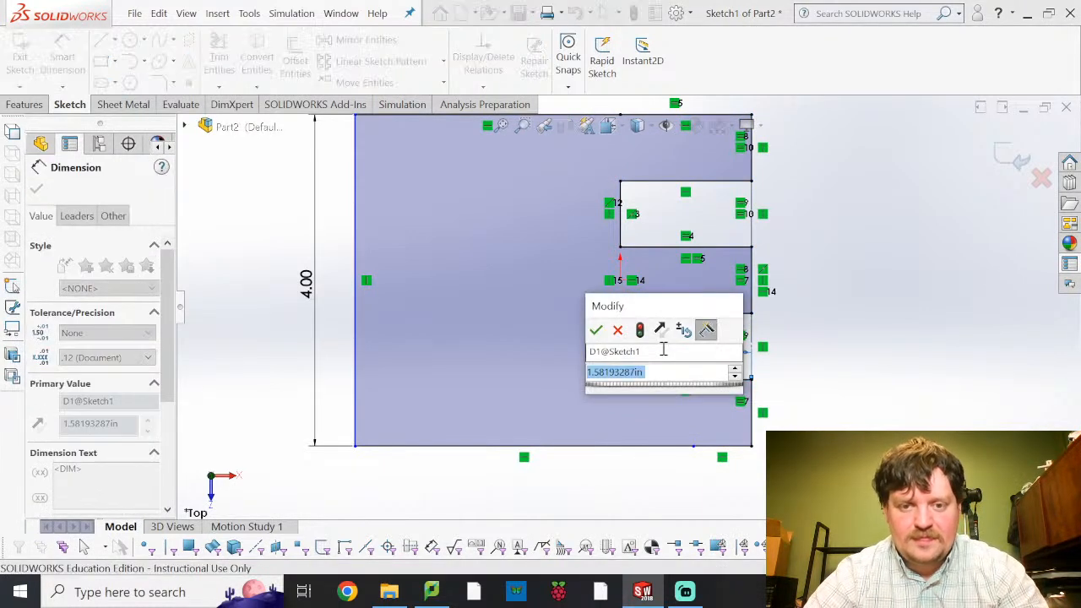
key("Return")
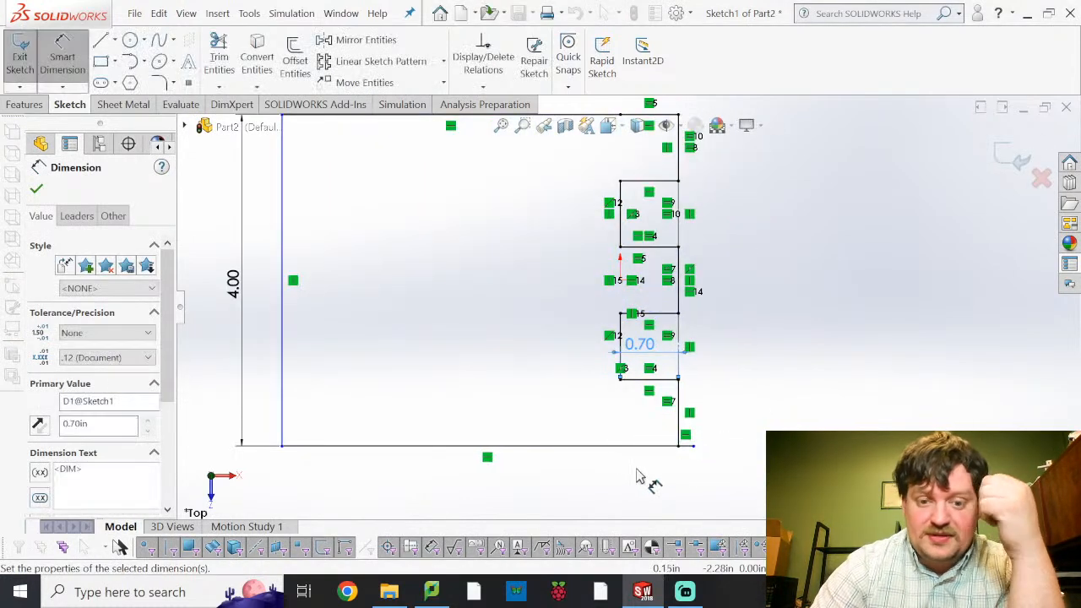
left_click(792, 373)
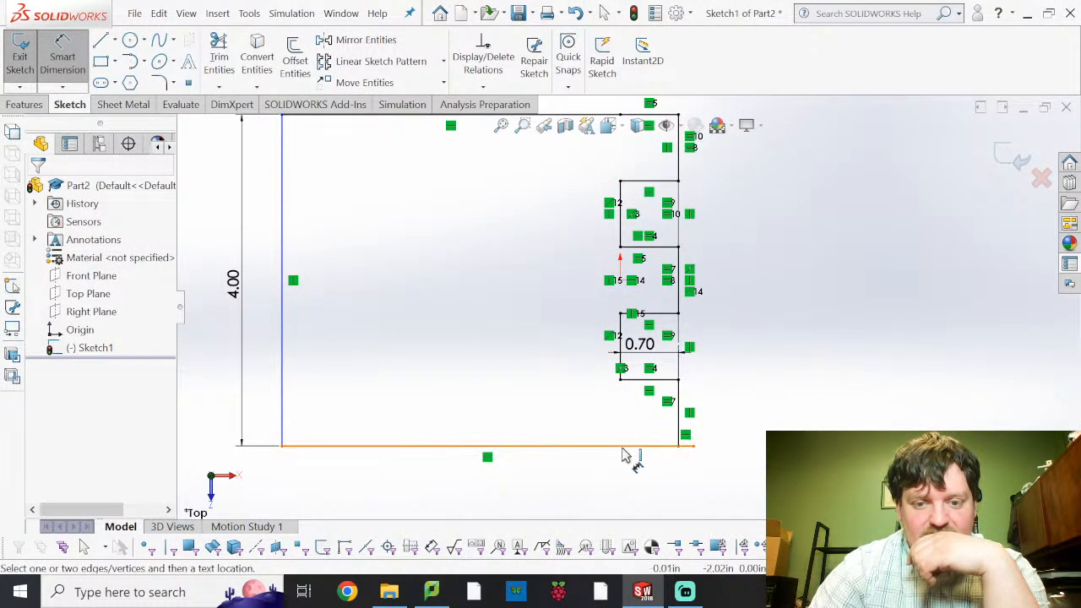
left_click(691, 447)
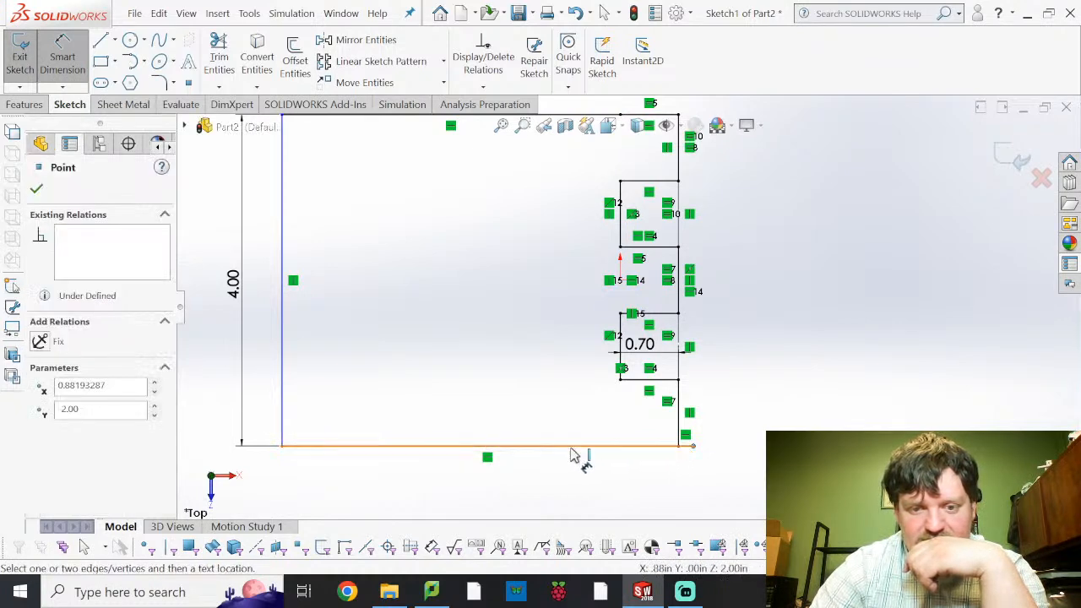
scroll(709, 270, "down", 2)
scroll(641, 228, "up", 2)
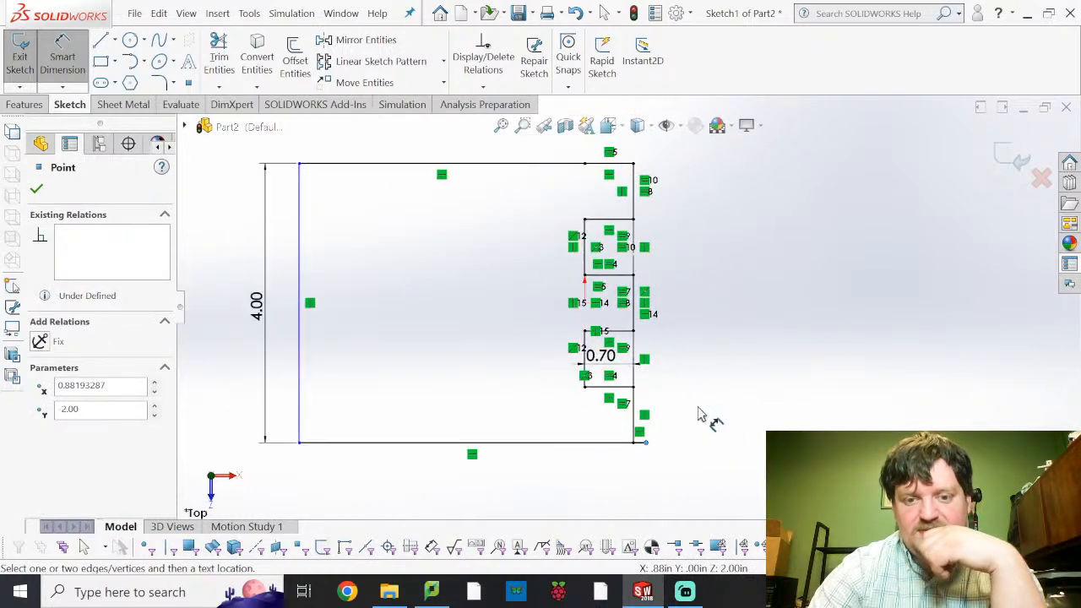
left_click(645, 443)
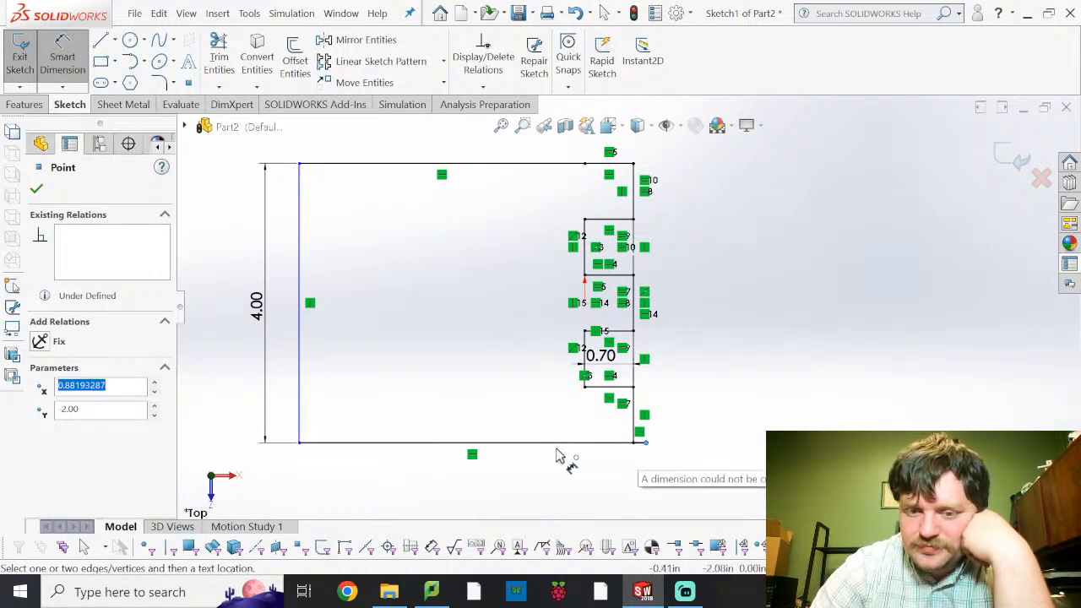
key("Escape")
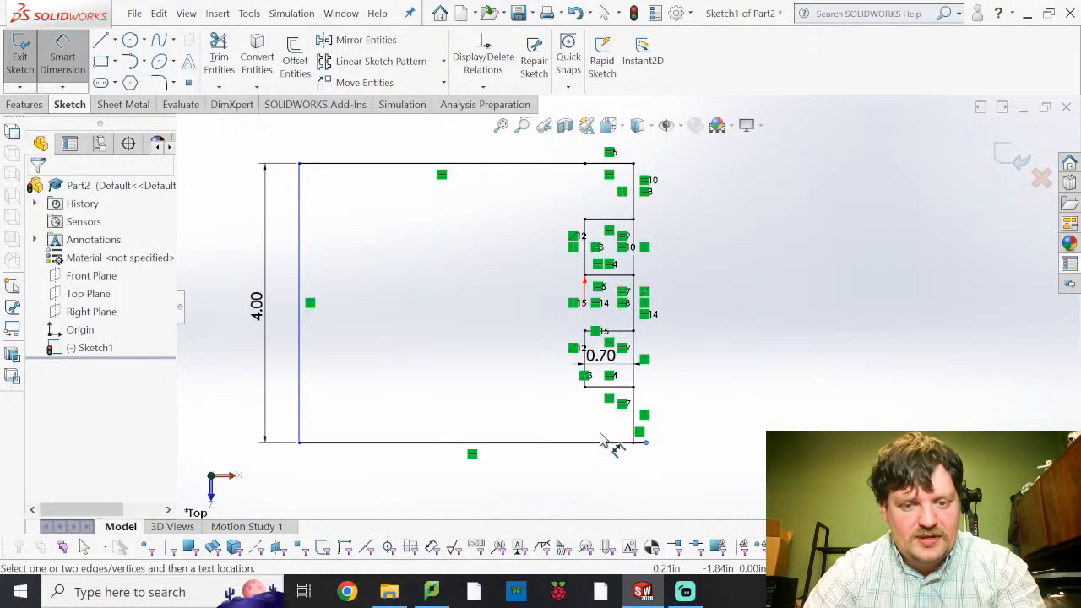
key("Escape")
Move the overhanging division point on the profile's bottom edge back onto that edge, to X about -0.52 in.
left_click_drag(645, 444, 549, 446)
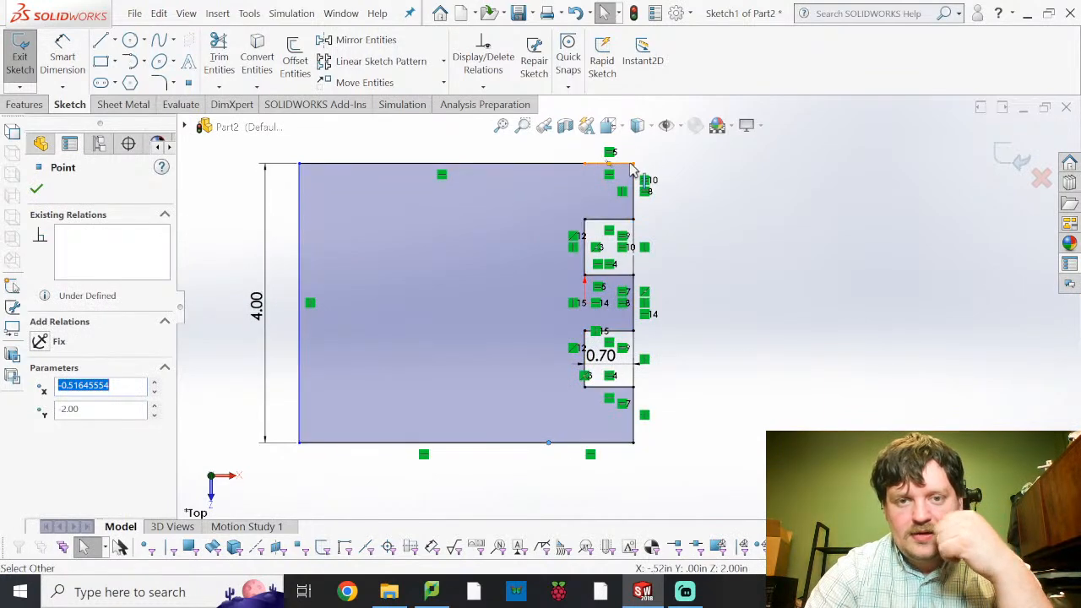
mouse_move(587, 169)
left_mouse_down()
mouse_move(565, 172)
mouse_move(586, 169)
left_mouse_up()
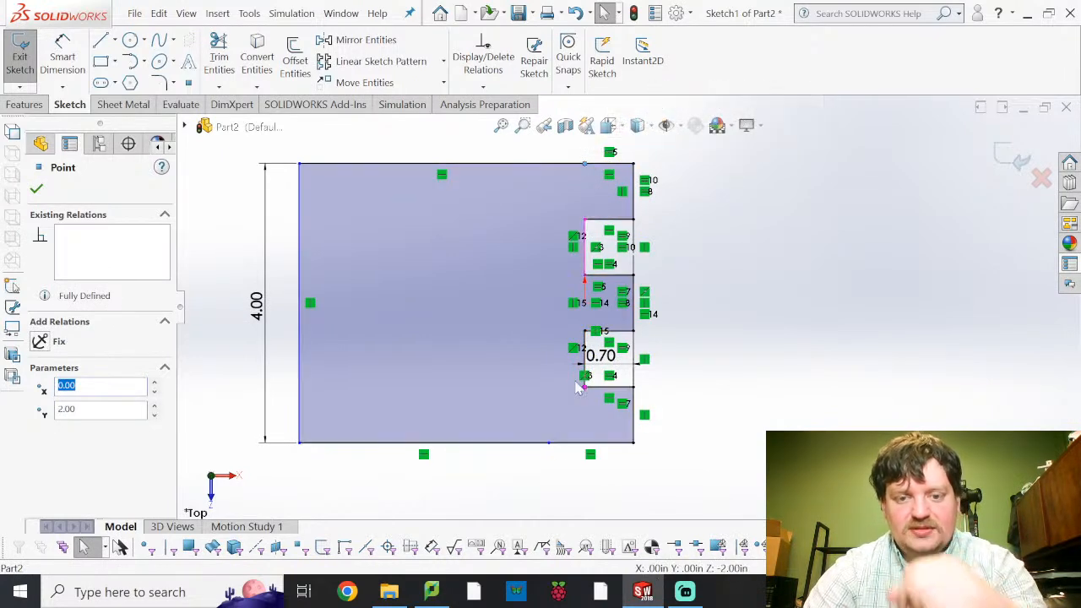
left_click(549, 443)
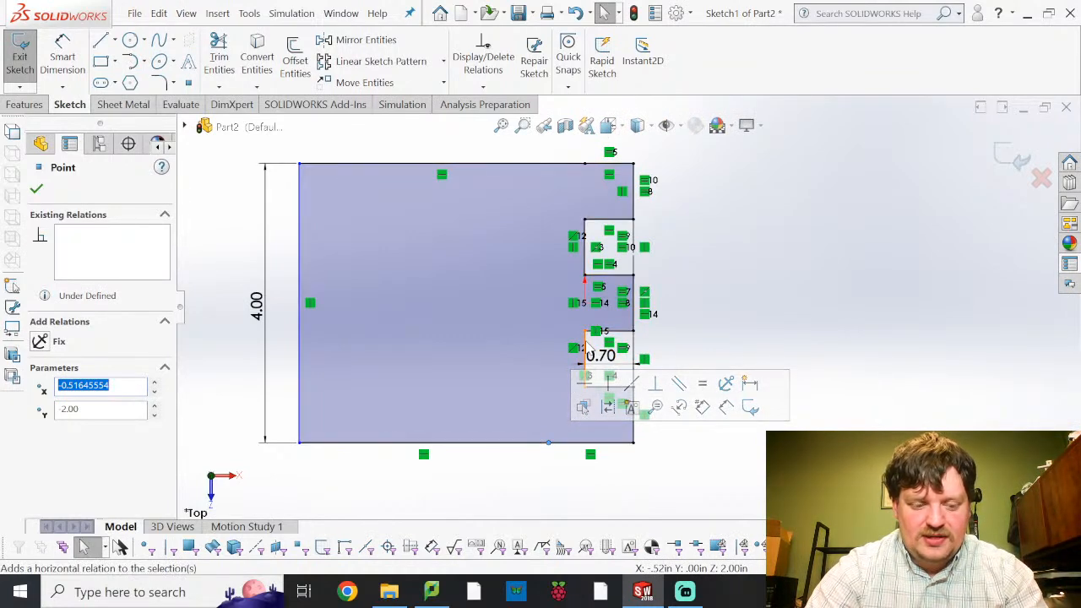
left_click(584, 353)
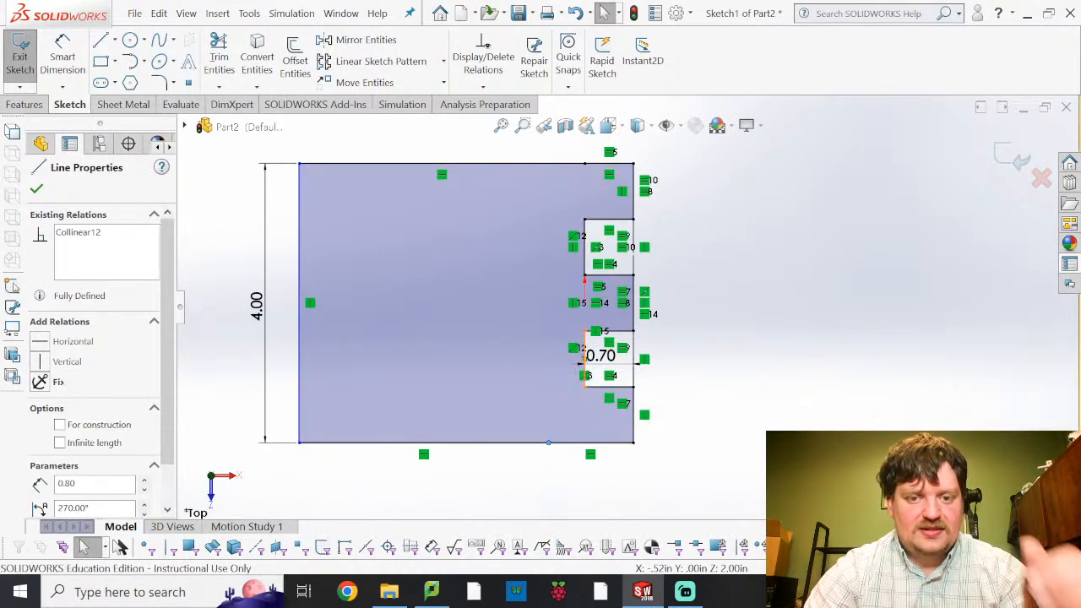
left_click(584, 376, "ctrl")
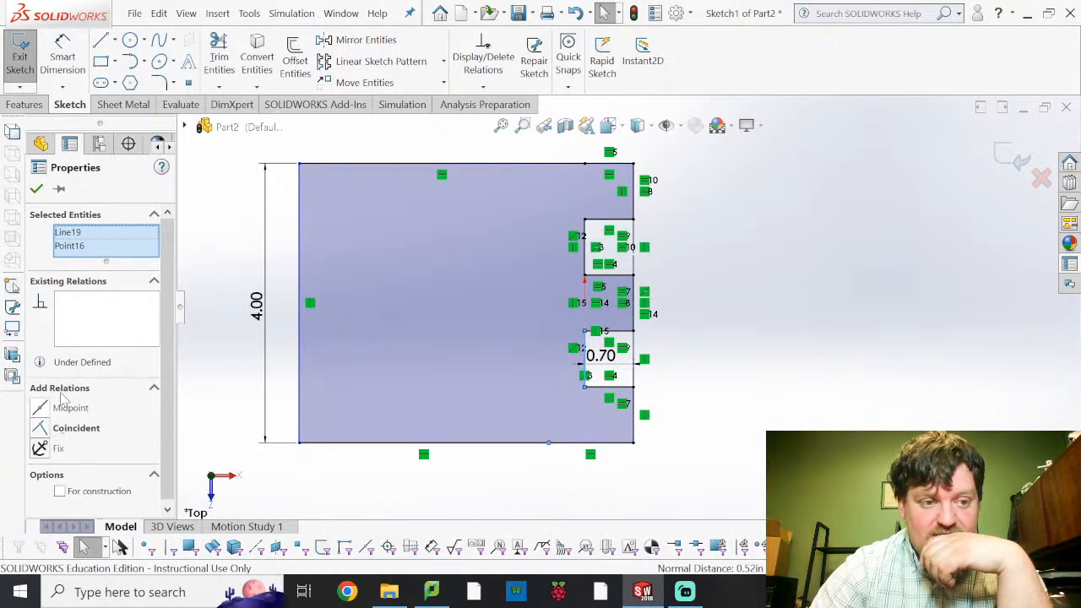
left_click(38, 189)
Add a Vertical relation between the bottom edge's division point and the lower gap's lower inner corner.
left_click(482, 88)
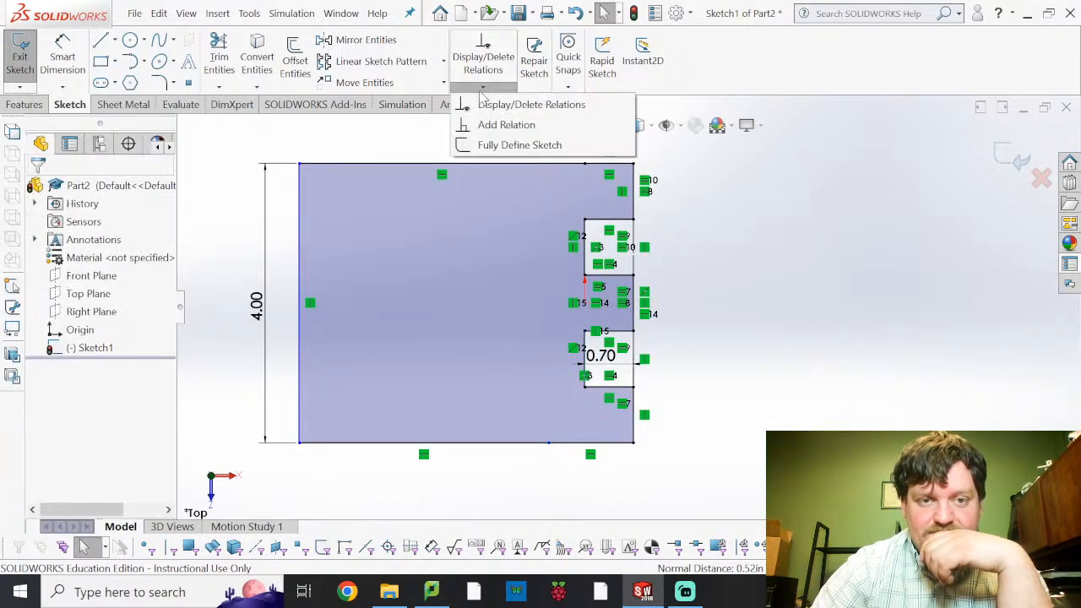
left_click(506, 124)
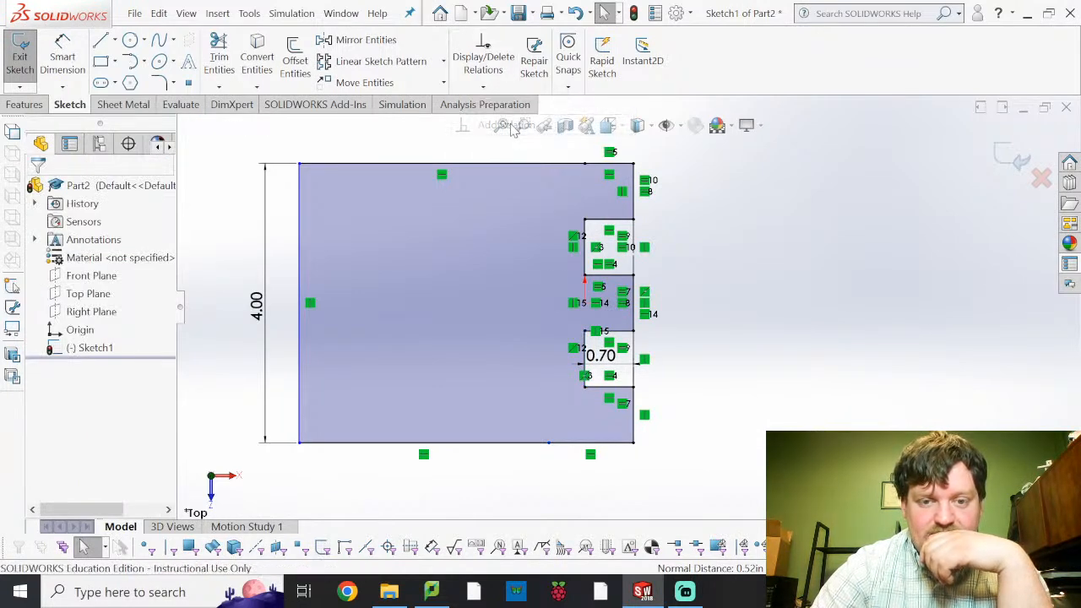
left_click(550, 448)
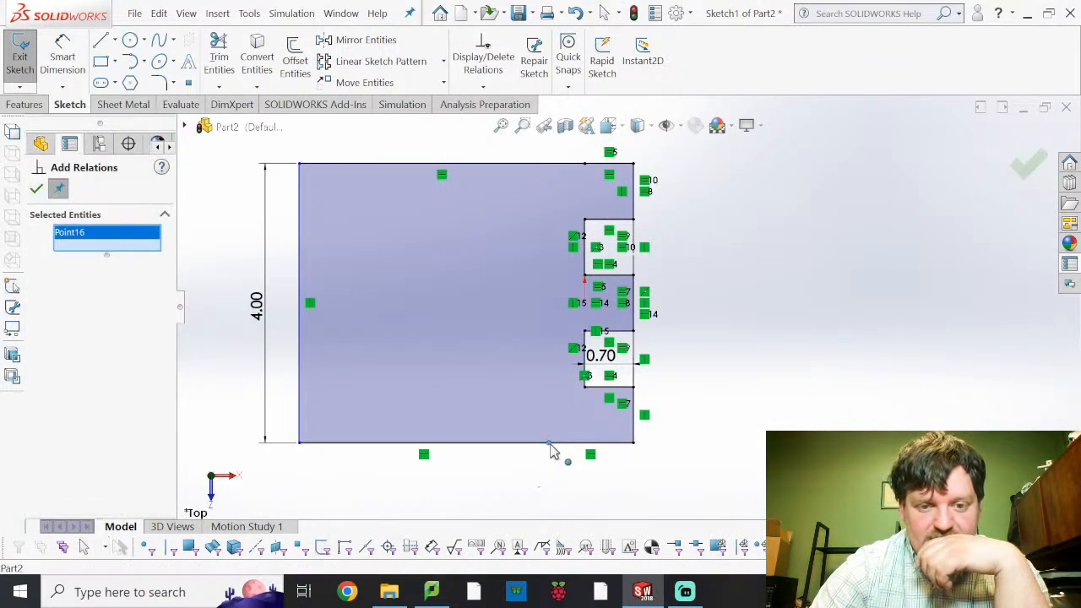
left_click(589, 384)
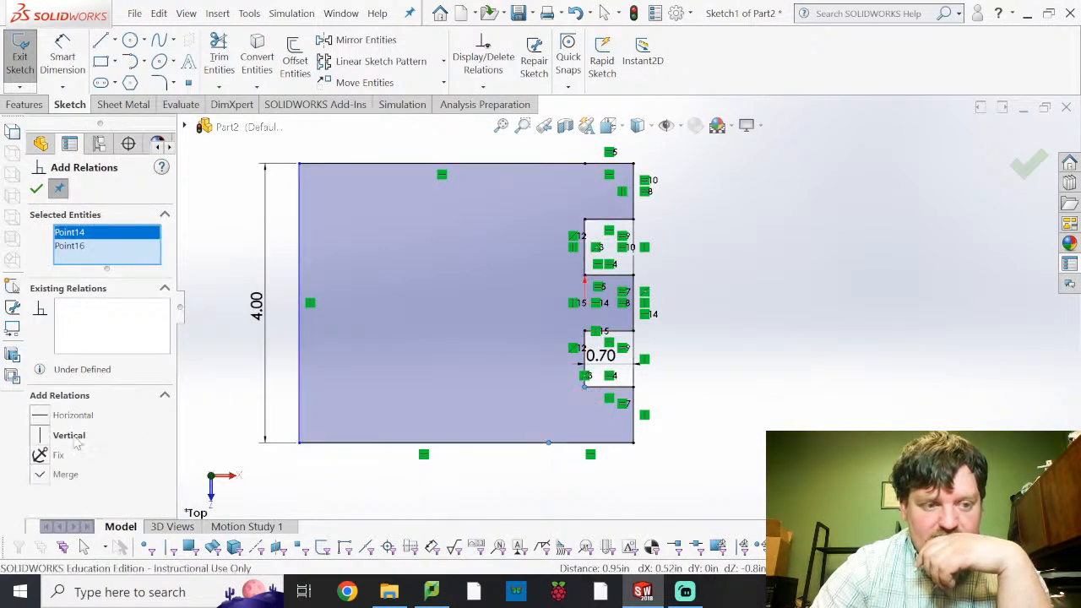
left_click(41, 435)
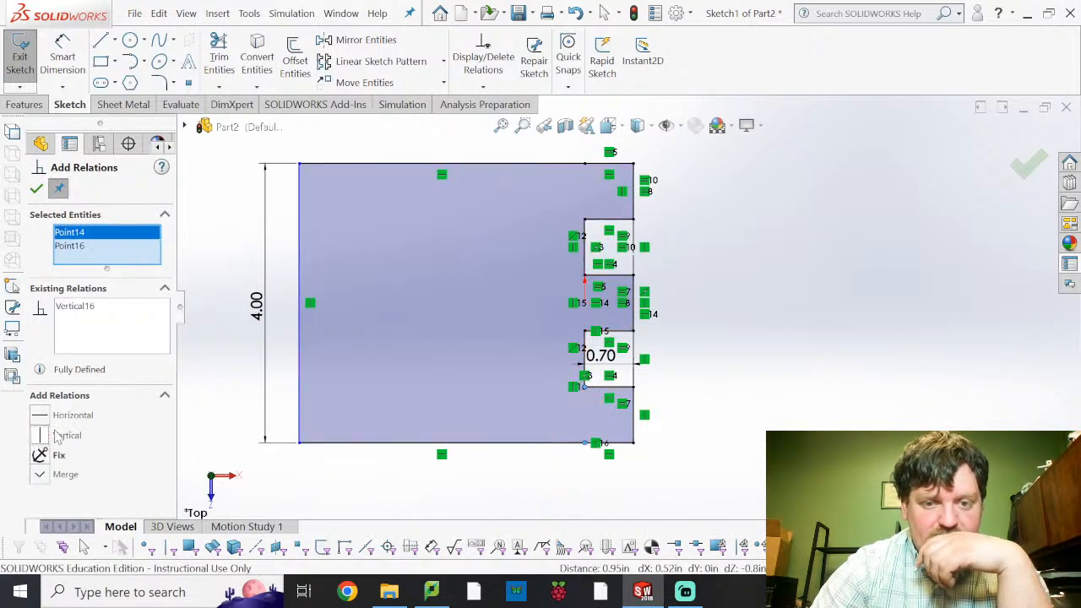
left_click(37, 188)
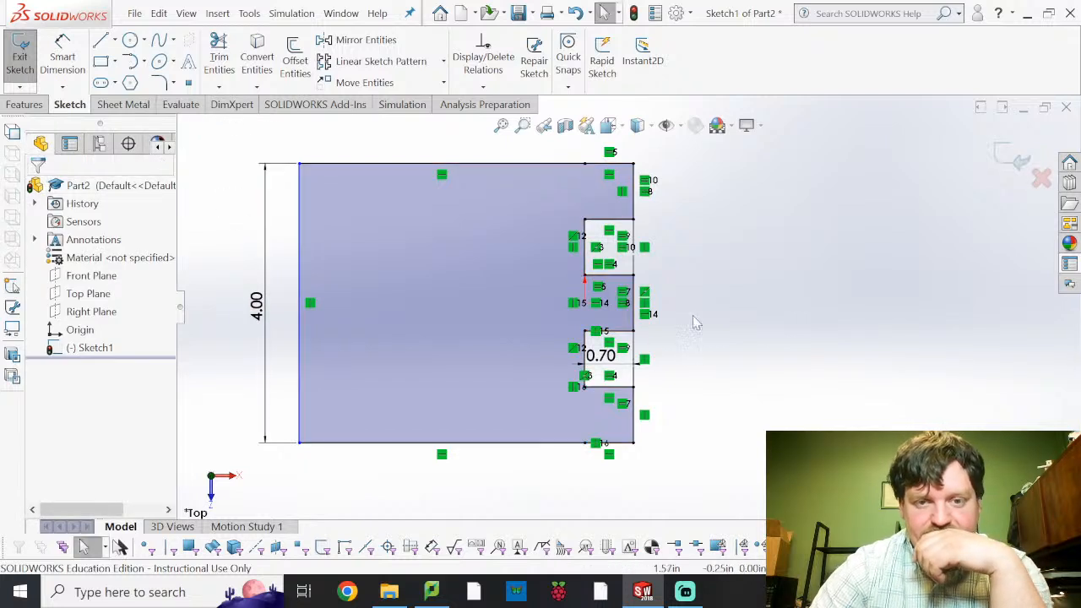
Add a Vertical relation between the top edge's division point and the upper gap's upper inner corner.
left_click(584, 164)
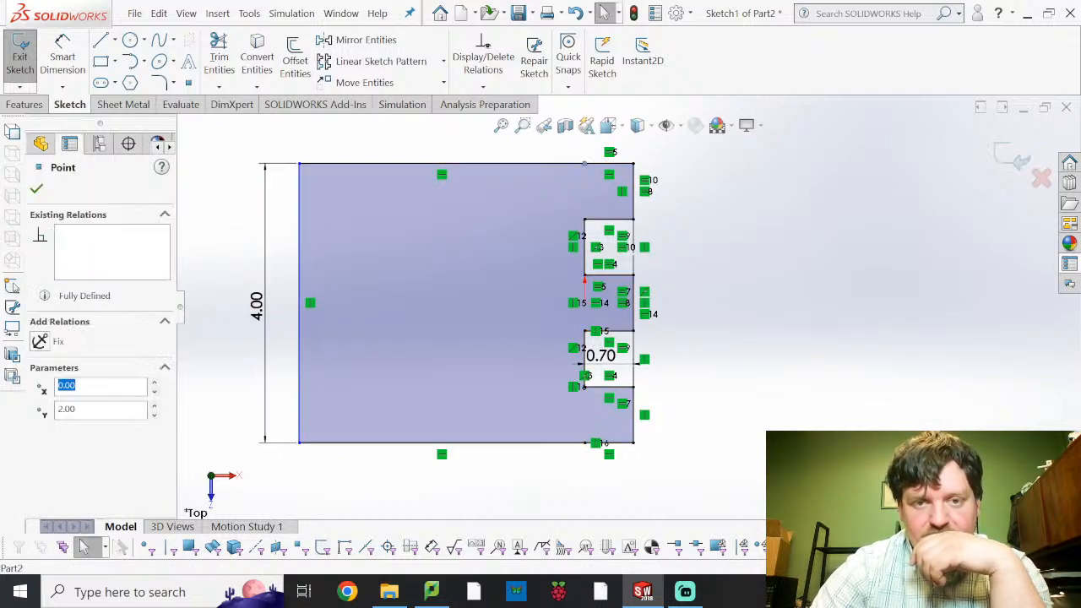
left_click(584, 220)
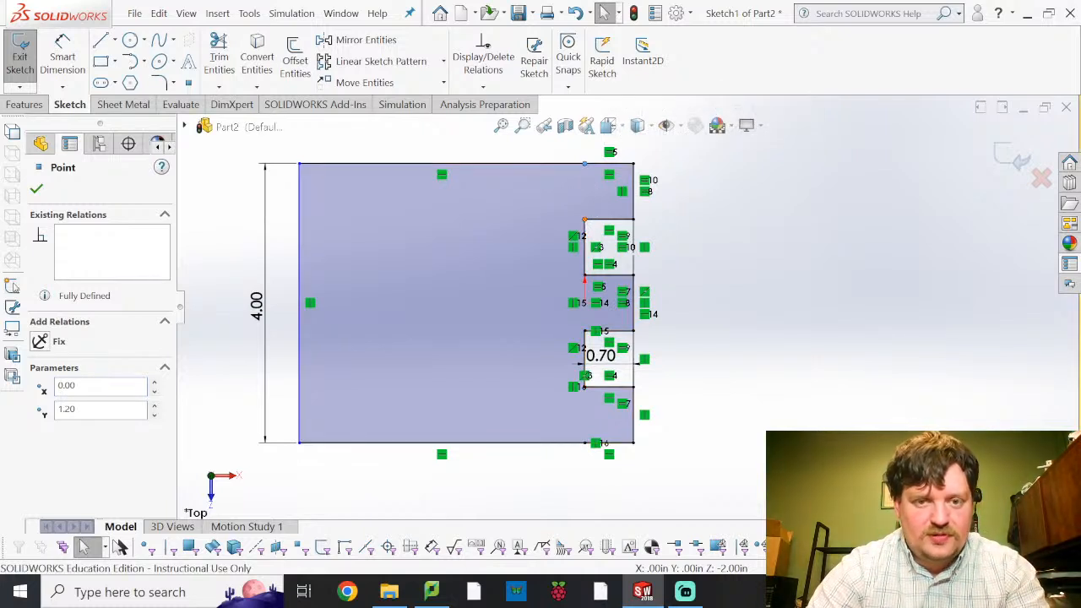
left_click(584, 279, "ctrl")
left_click(47, 429)
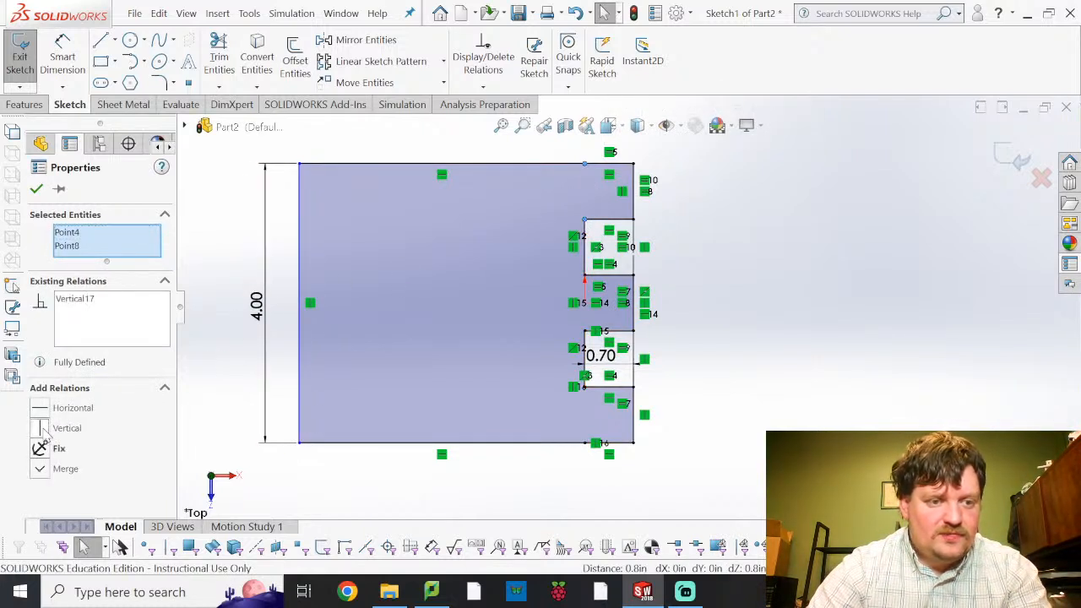
left_click(37, 190)
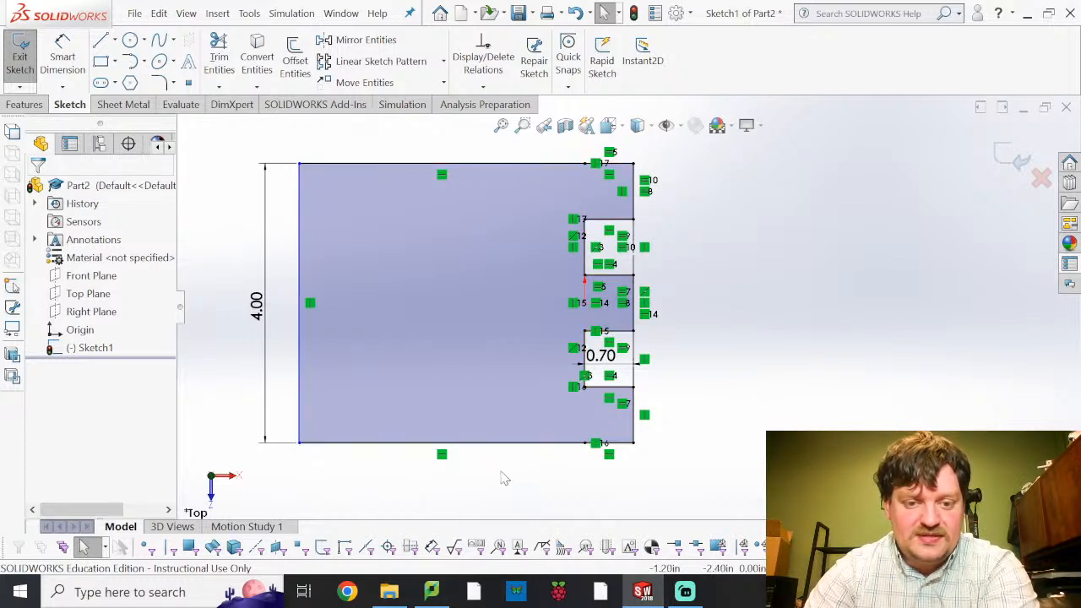
Dimension the bottom edge's long segment, from the outer corner to the division point, and set it to 1.50 in.
left_click(57, 53)
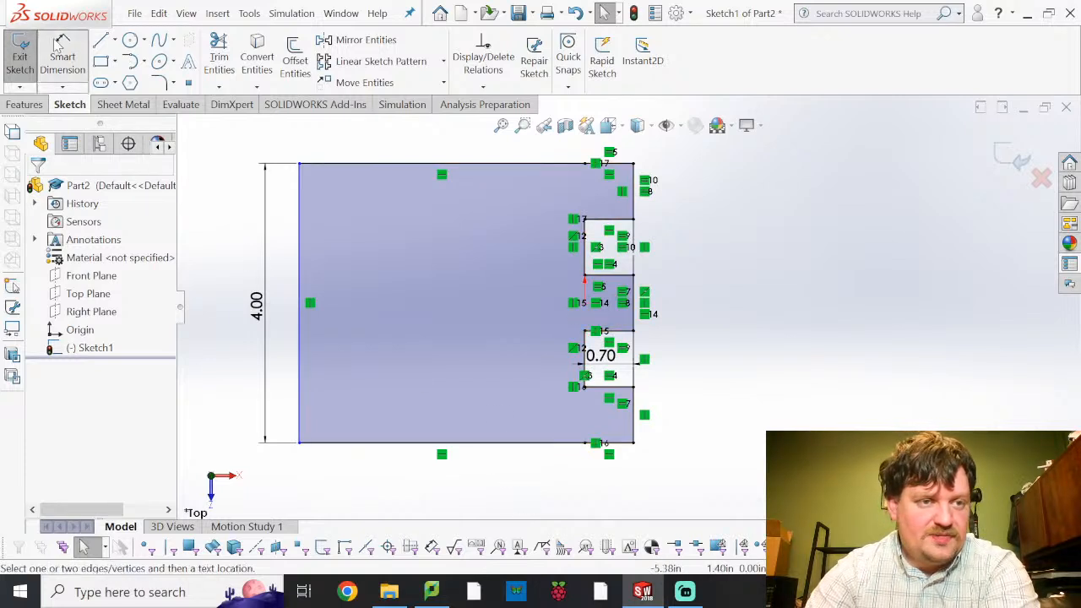
left_click(503, 465)
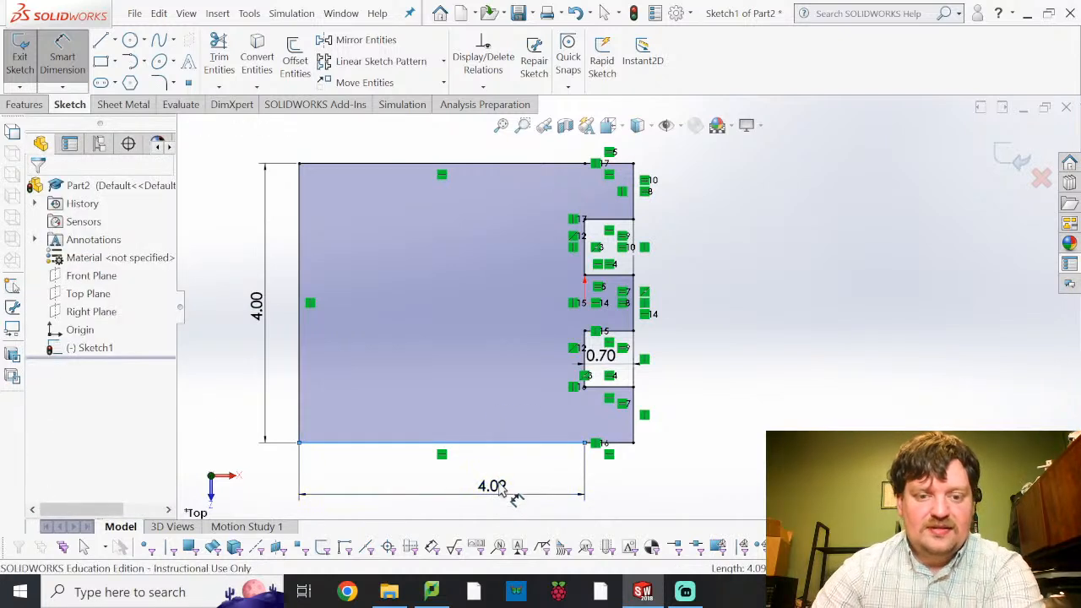
left_click(501, 491)
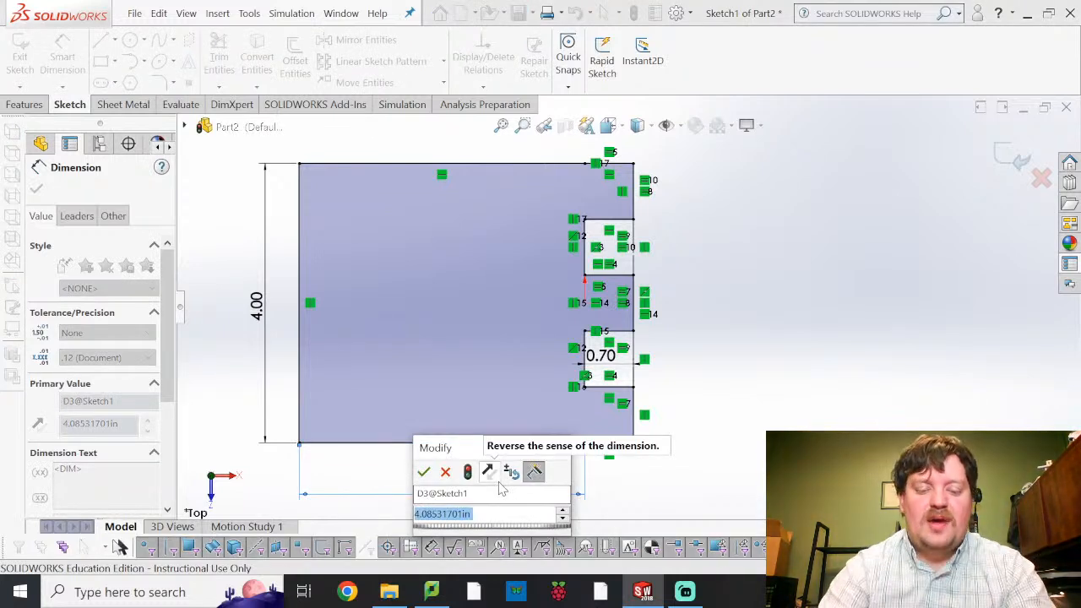
type("4.05")
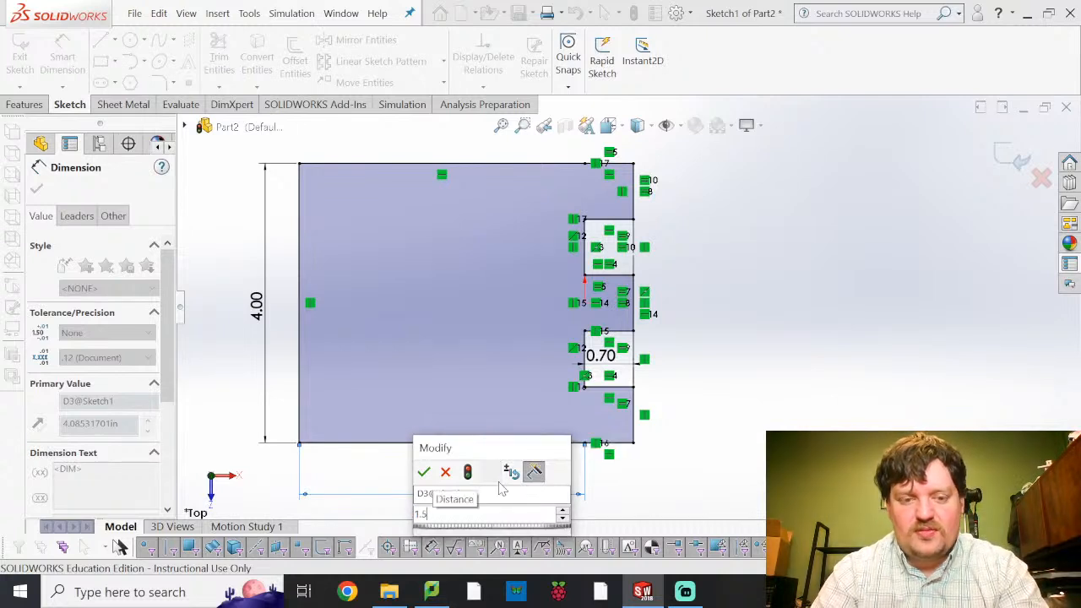
key("Return")
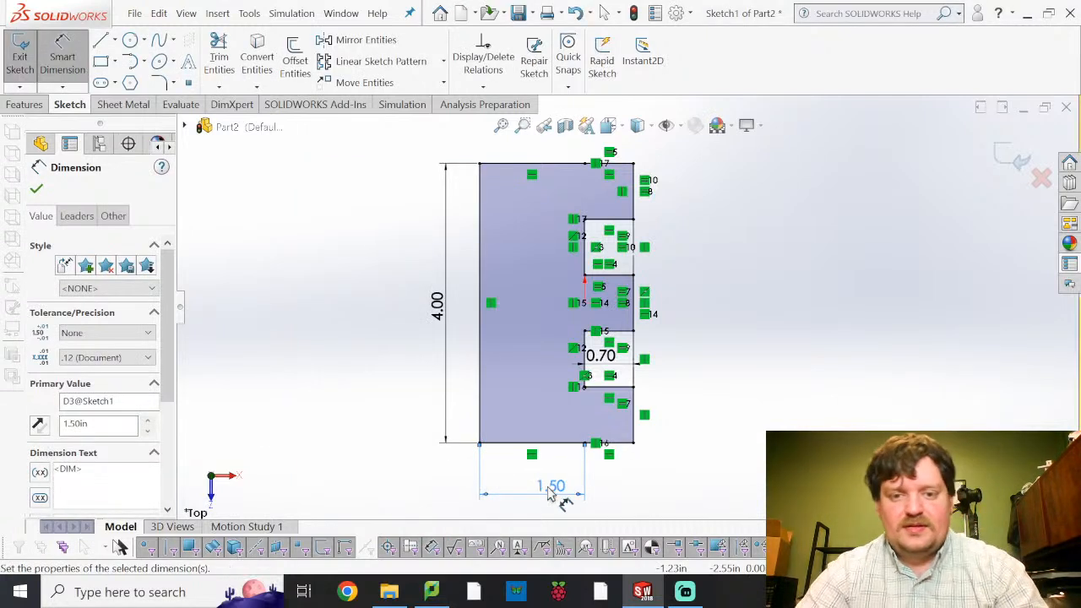
left_click(785, 329)
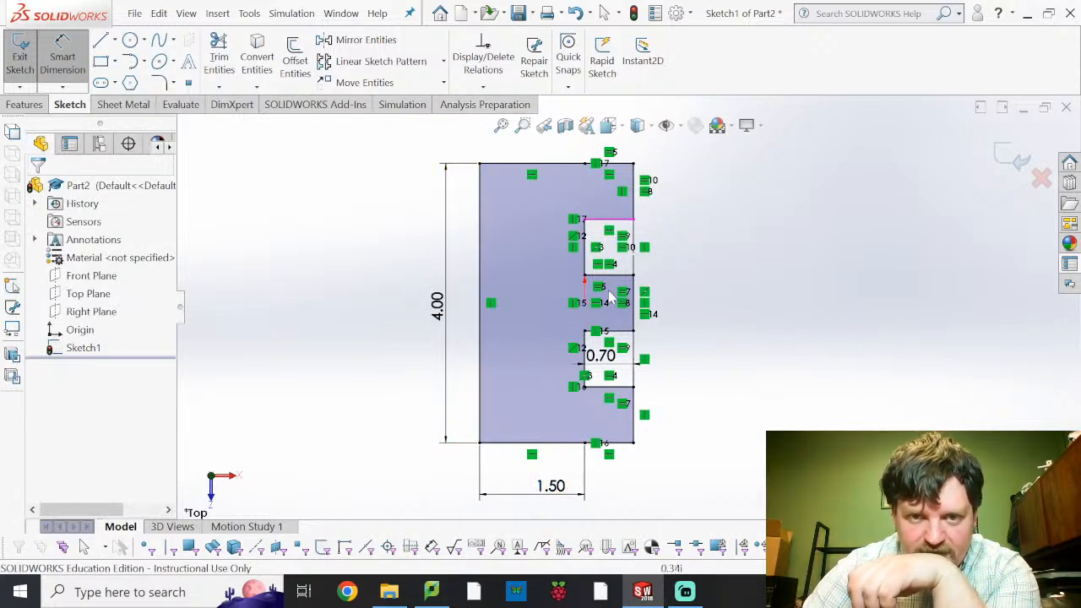
Exit the sketch and set up a sheet metal Base Flange from the E profile with a thickness of 0.05 in.
left_click(20, 57)
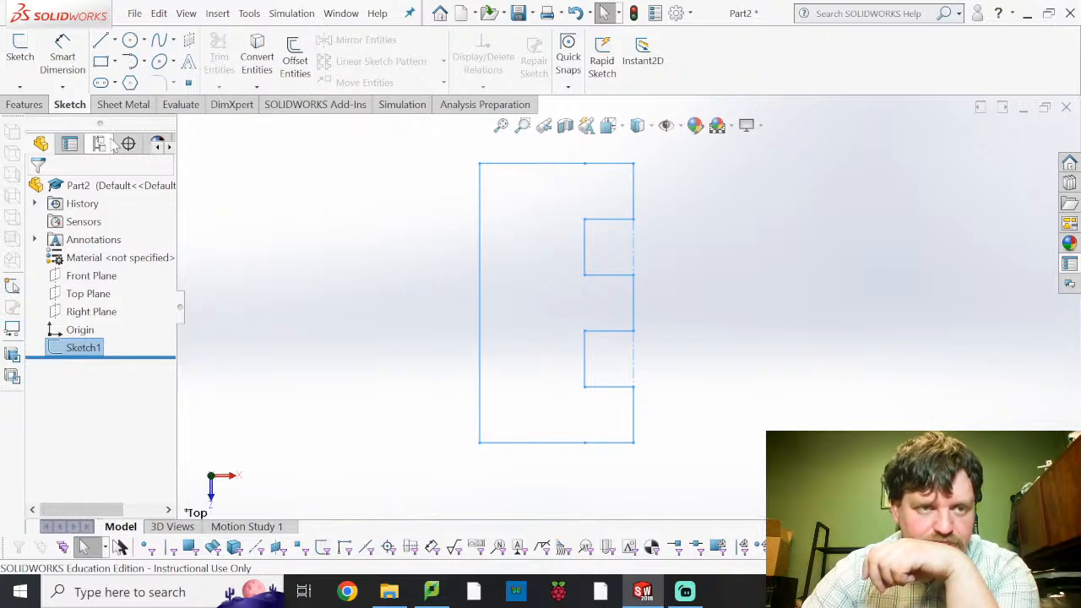
left_click(23, 103)
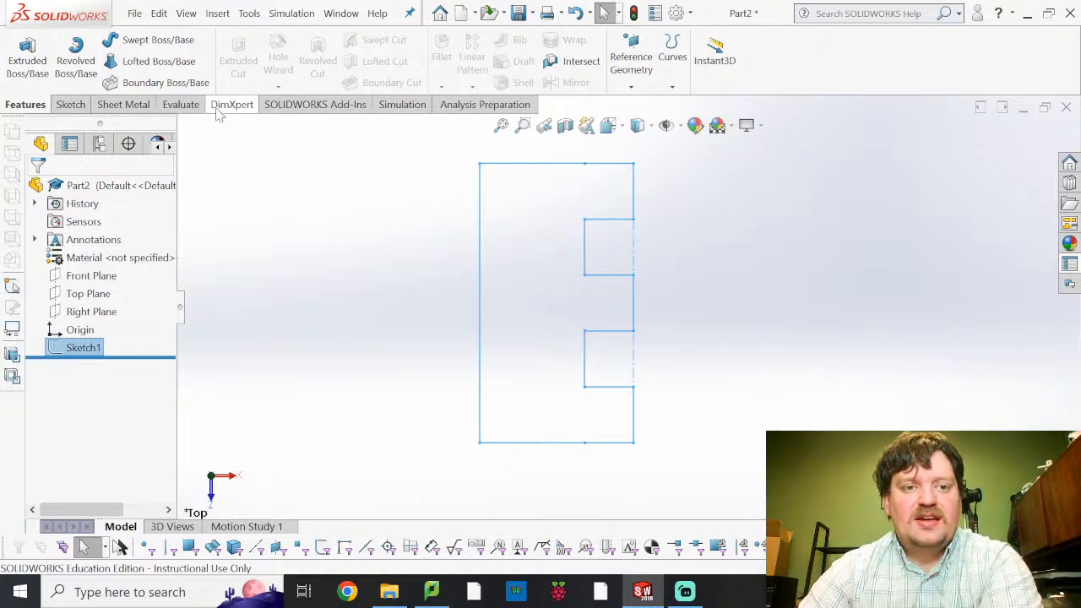
left_click(122, 105)
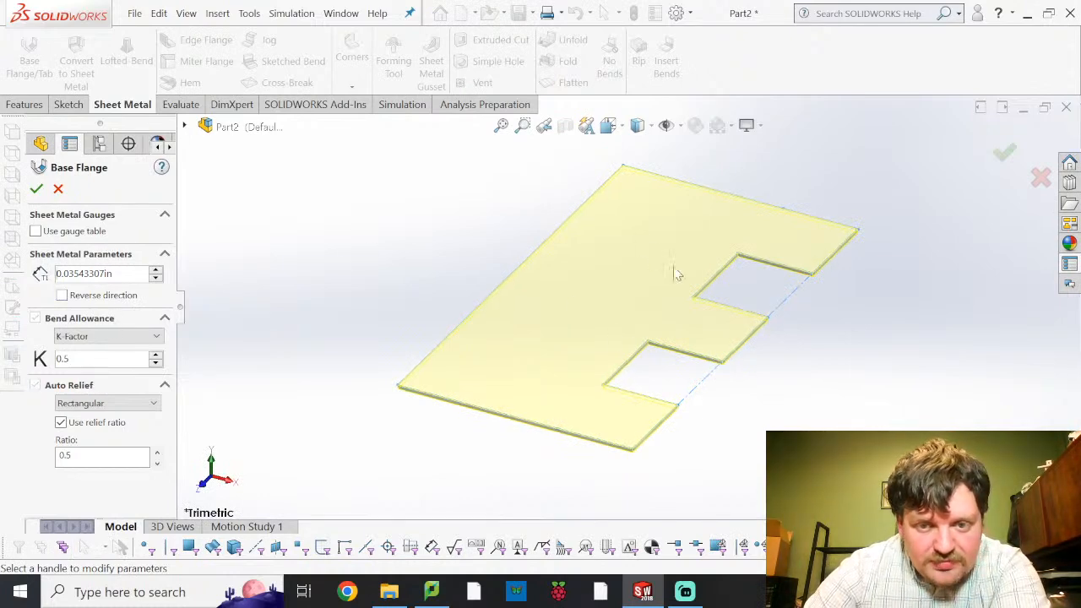
left_click_drag(135, 274, 4, 260)
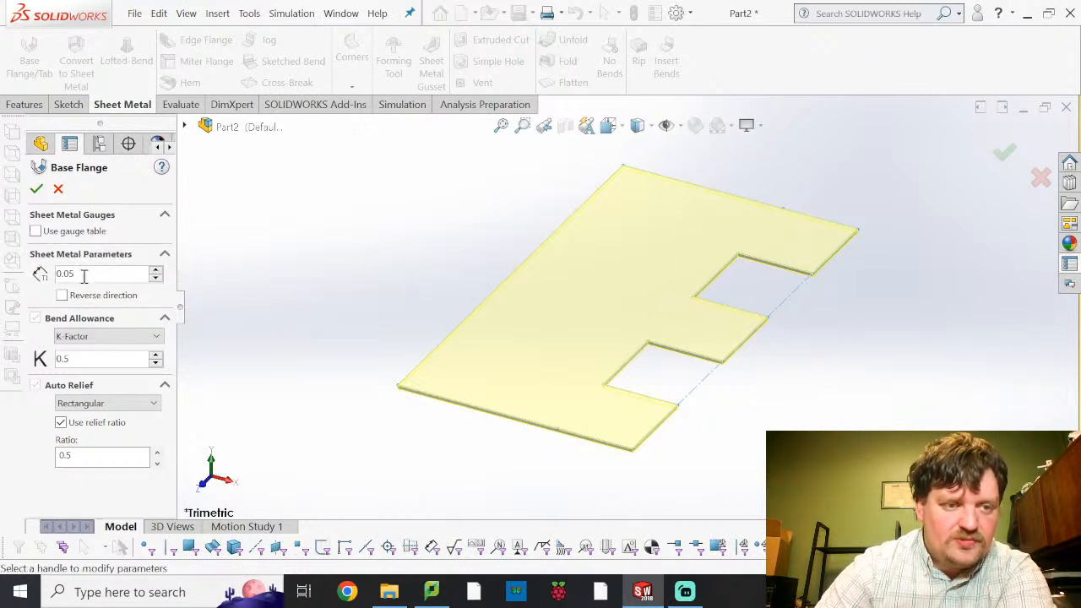
key("Return")
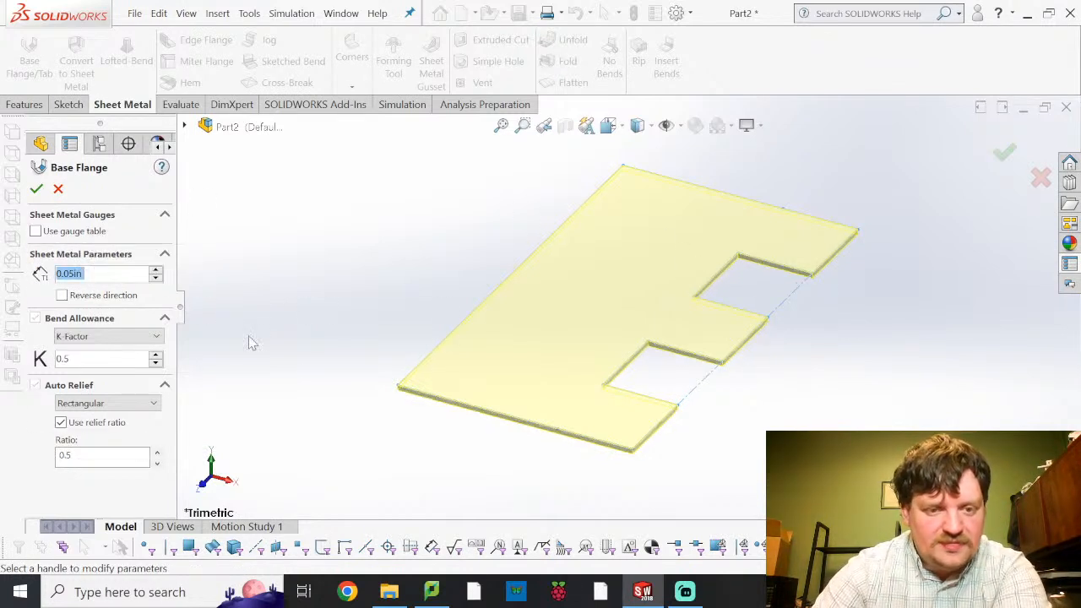
Inspect the previewed thickness along the profile's edges and gaps, and create the base flange with a K-factor of 0.5.
scroll(411, 412, "up", 4)
scroll(411, 420, "down", 9)
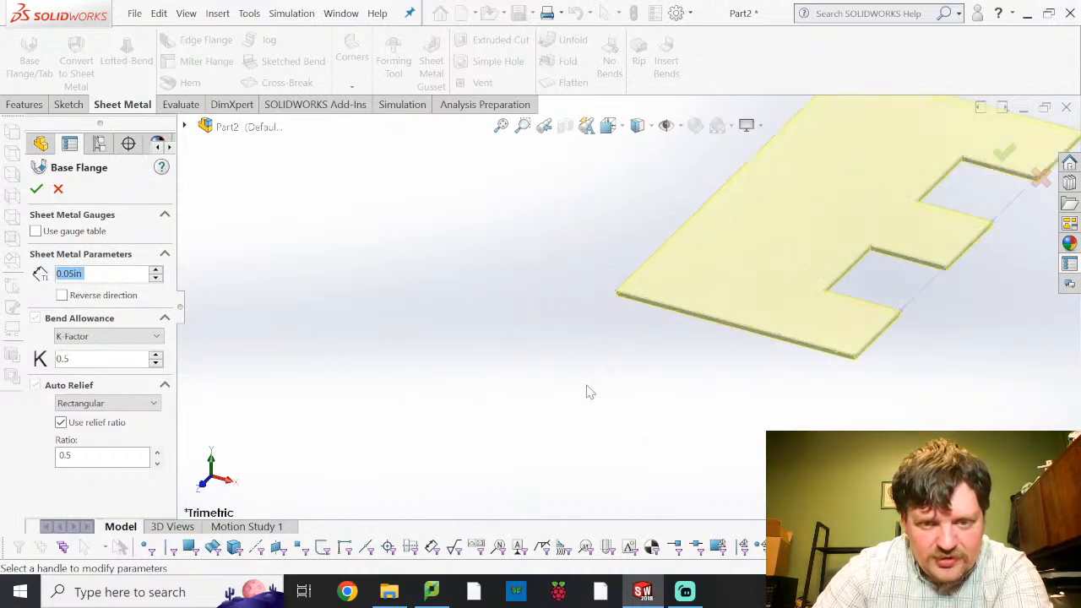
scroll(629, 350, "up", 6)
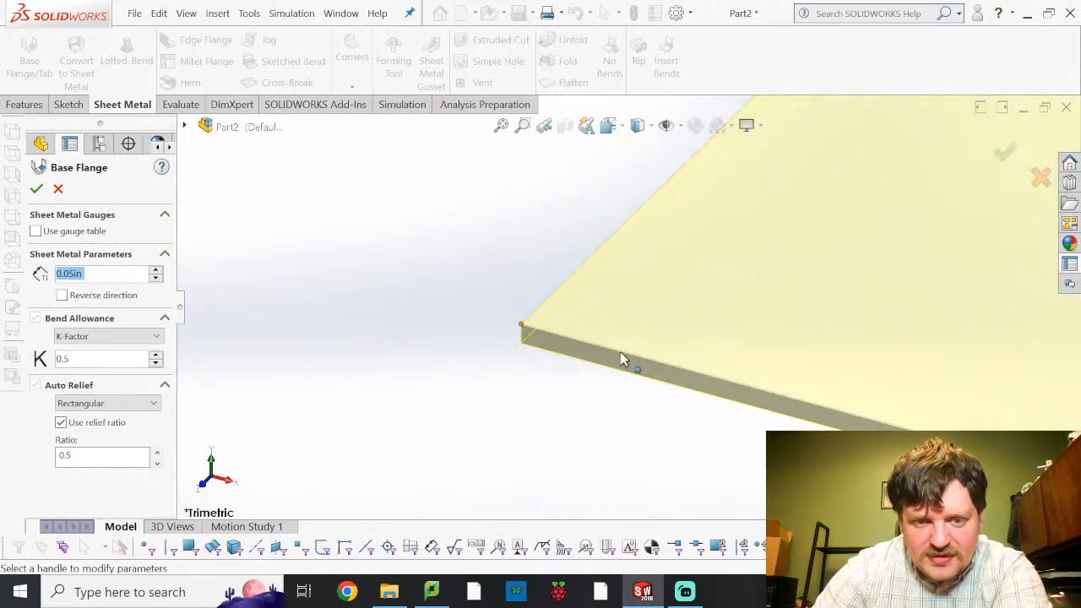
scroll(794, 345, "down", 6)
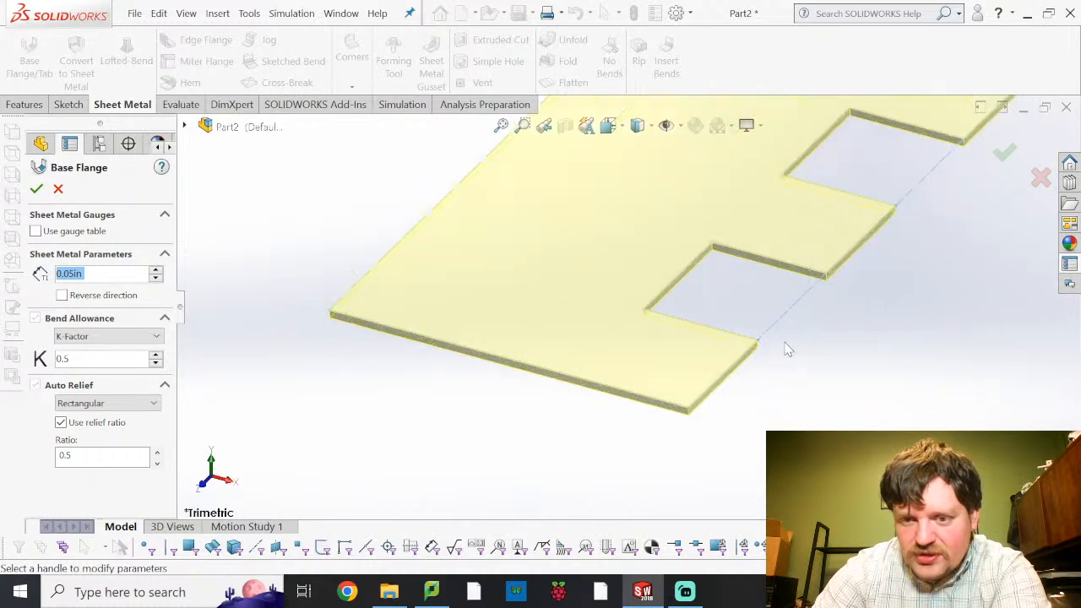
scroll(819, 257, "down", 3)
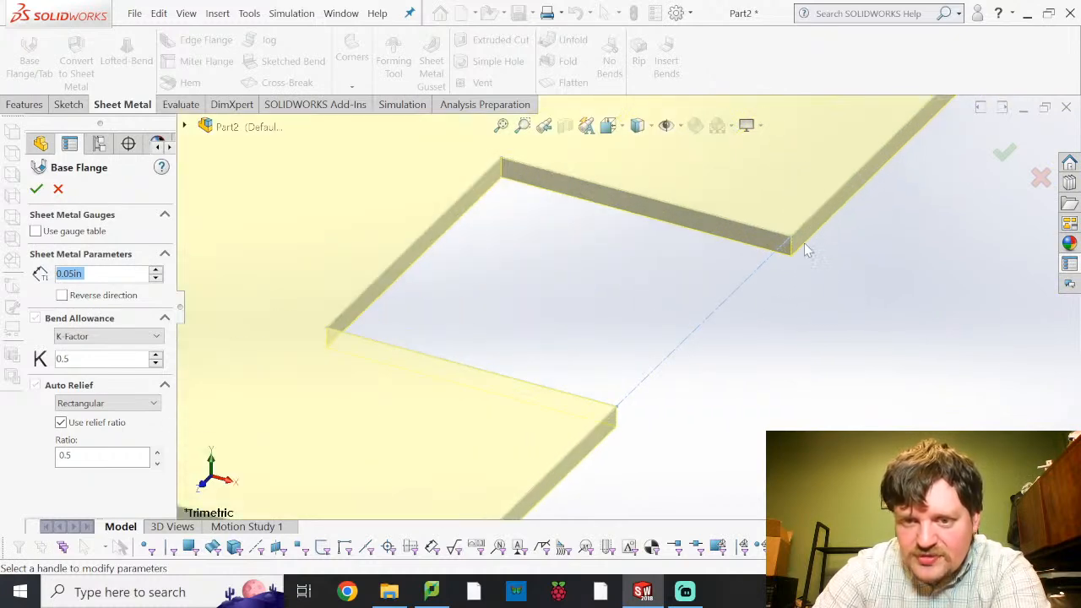
scroll(760, 311, "up", 4)
scroll(752, 310, "up", 4)
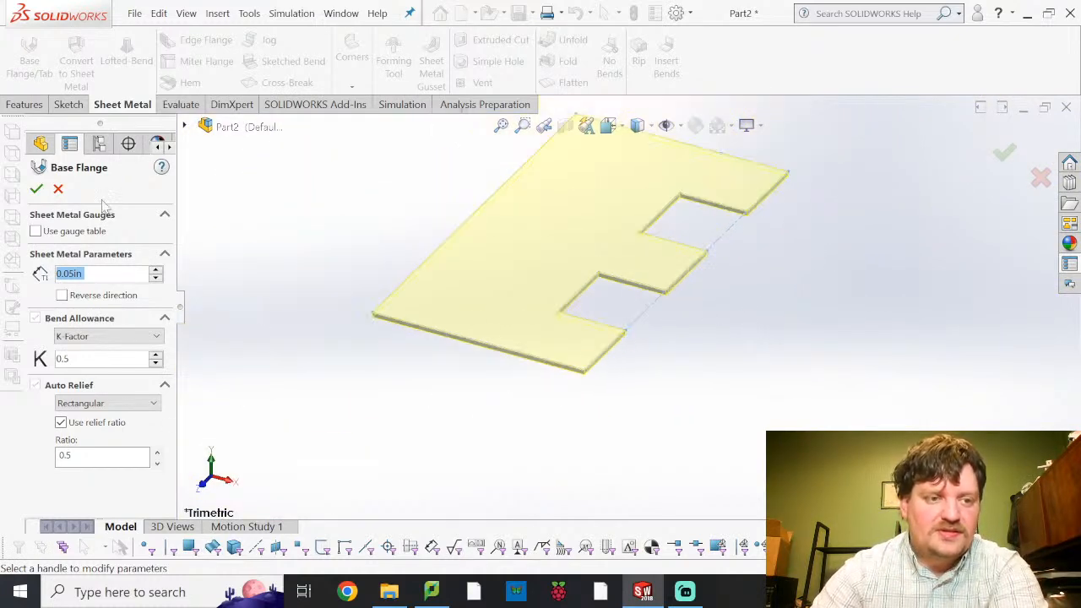
left_click_drag(70, 356, 53, 359)
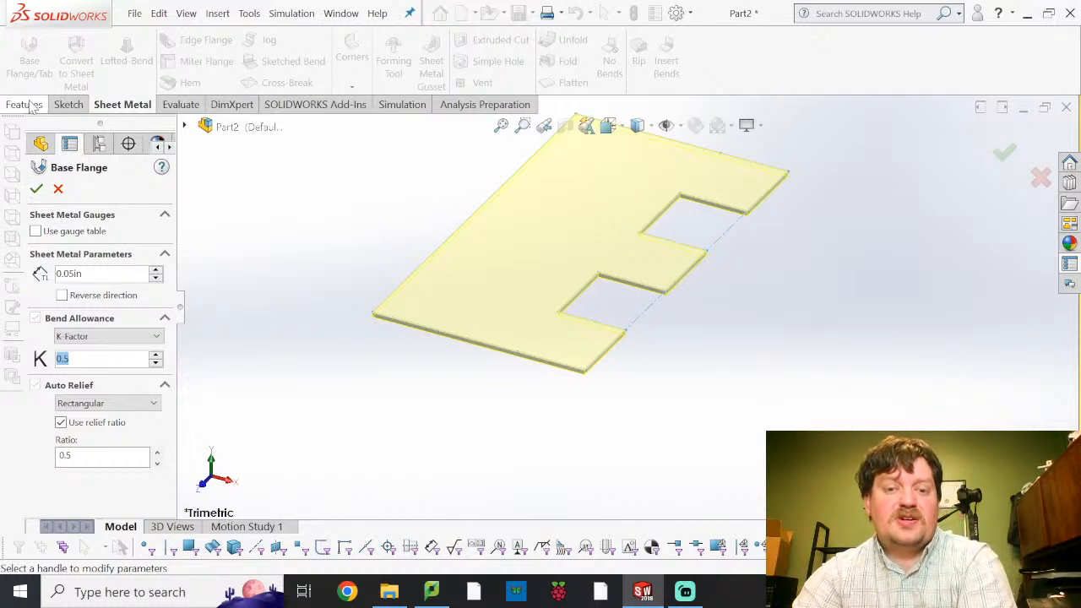
left_click(38, 190)
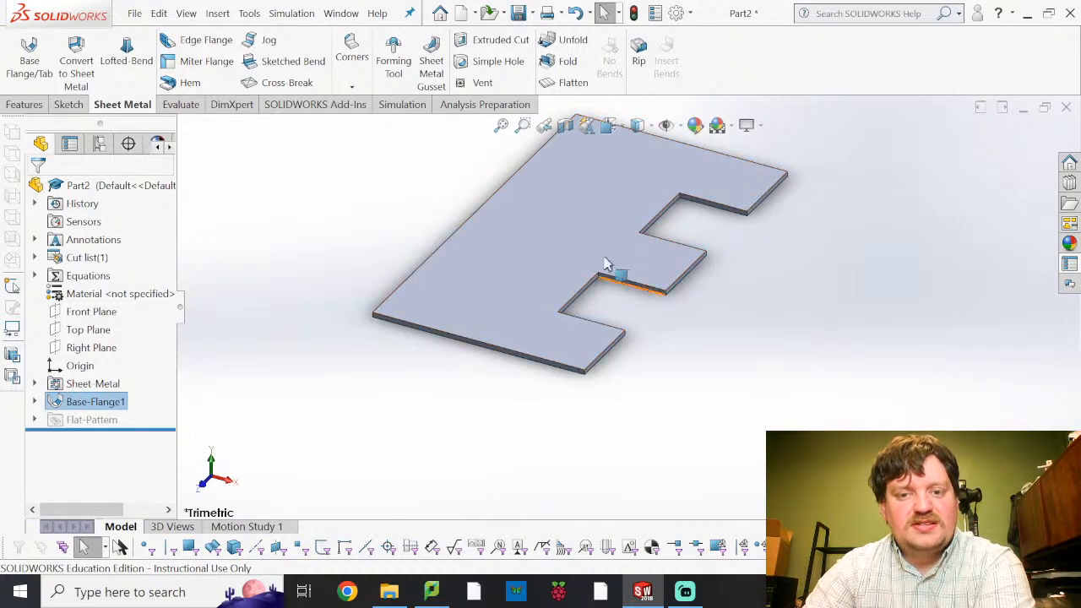
Start a Hem and select the end edges of all three arms of the E-shaped flange.
left_click(25, 105)
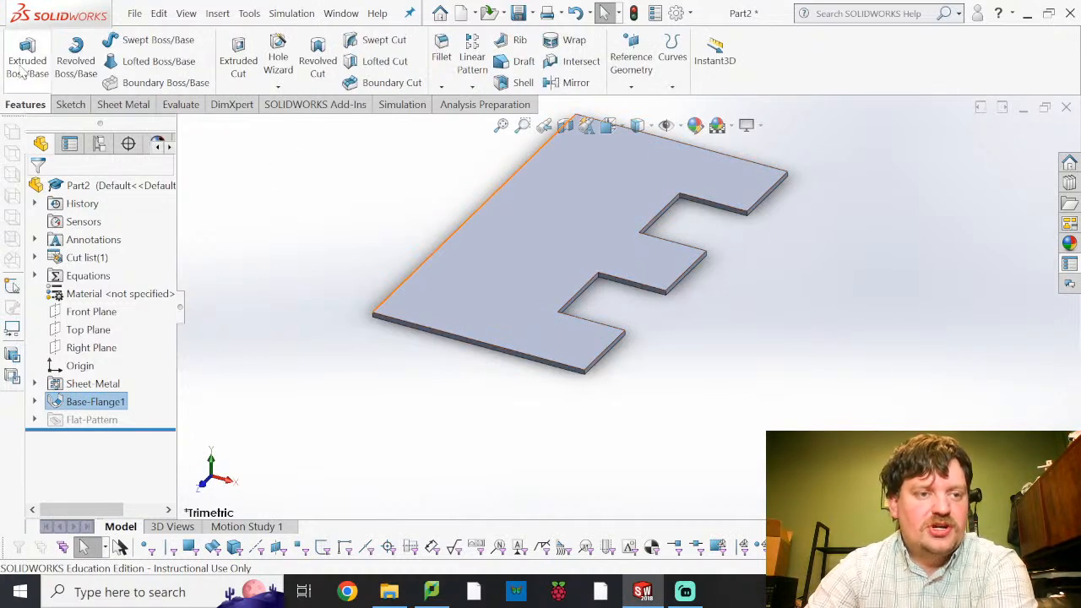
left_click(135, 108)
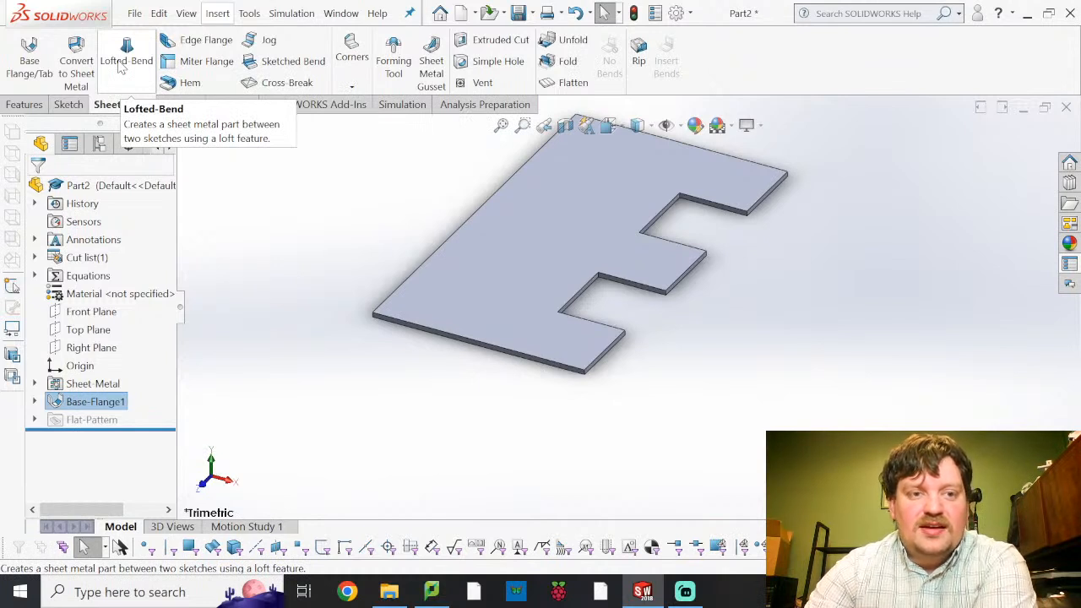
left_click(201, 84)
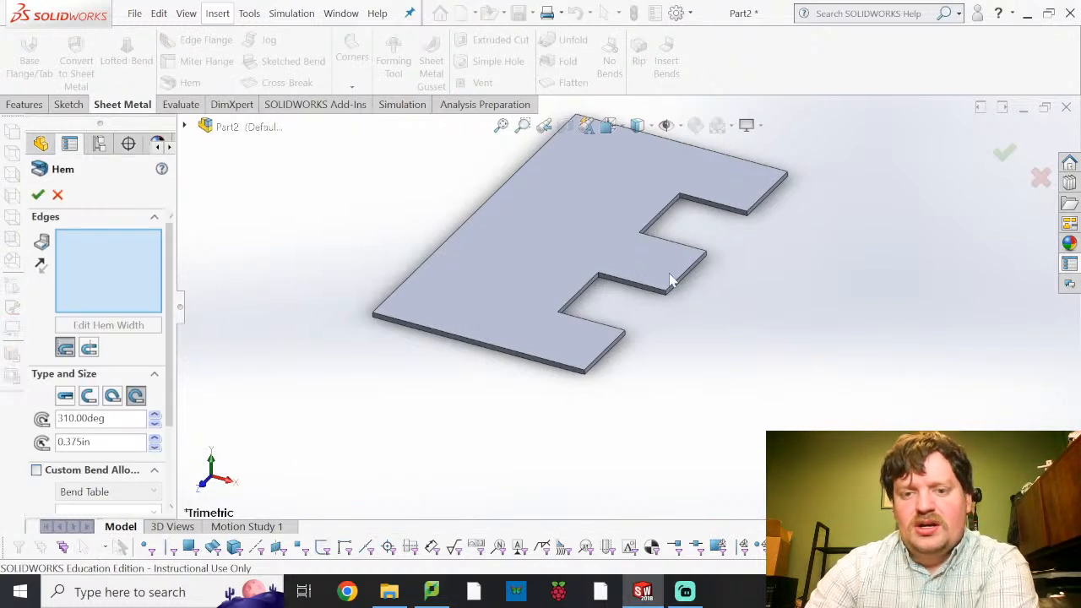
left_click(607, 365)
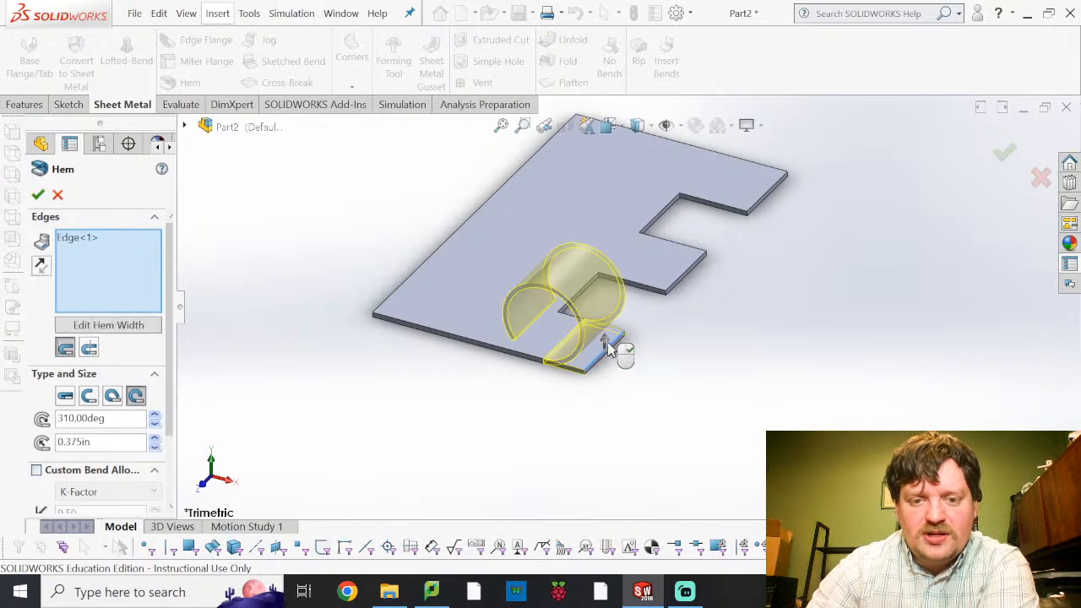
left_click(703, 263)
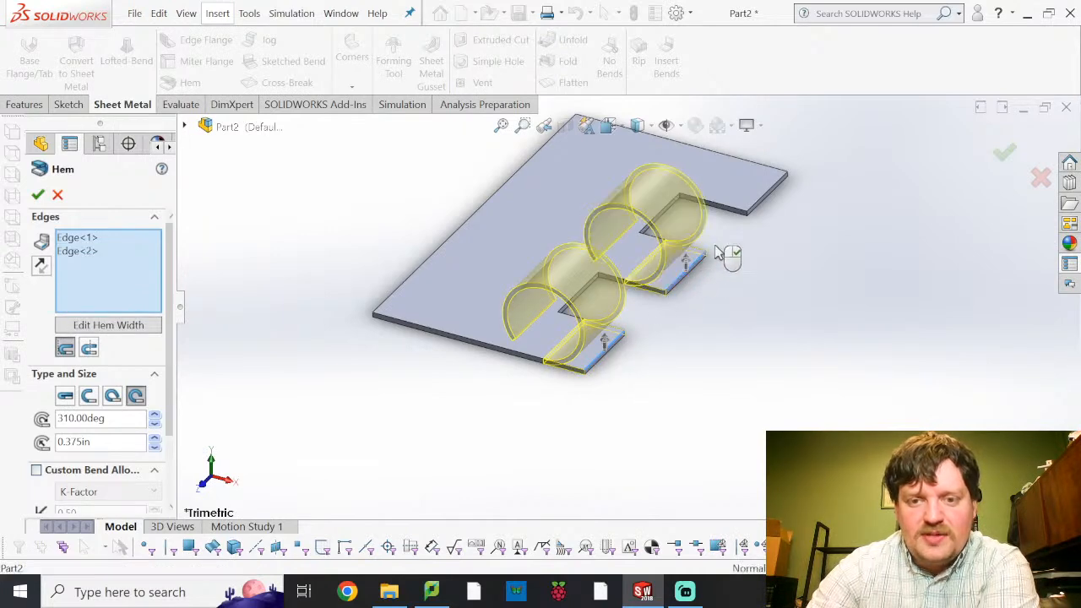
left_click(783, 194)
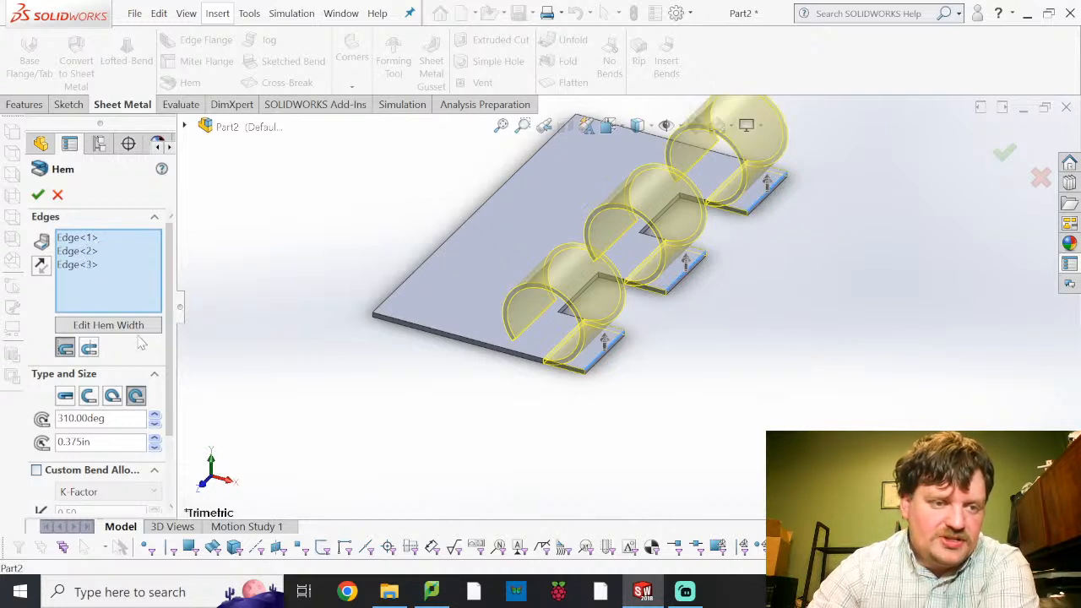
Try the Closed hem type and the Open hem type with a length of 0.50 in on the three arms.
left_click(68, 398)
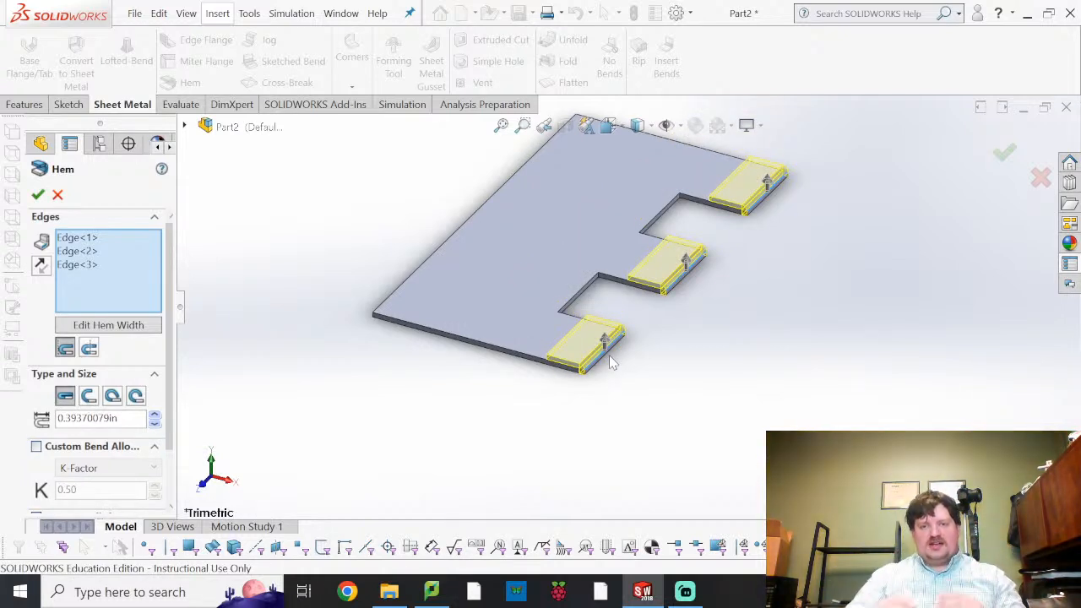
left_click(88, 395)
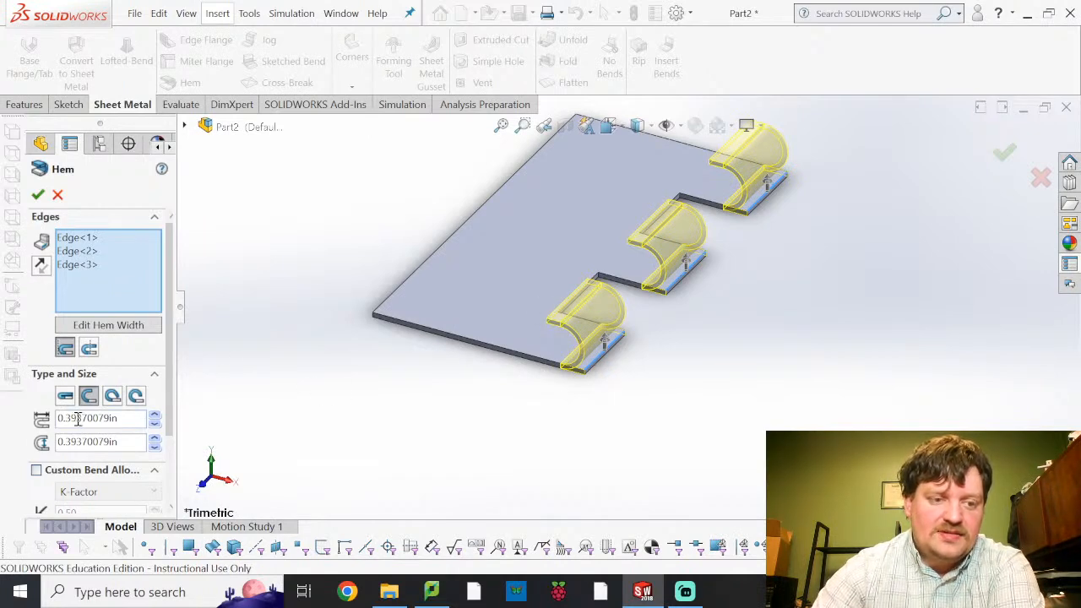
left_click_drag(125, 417, 50, 419)
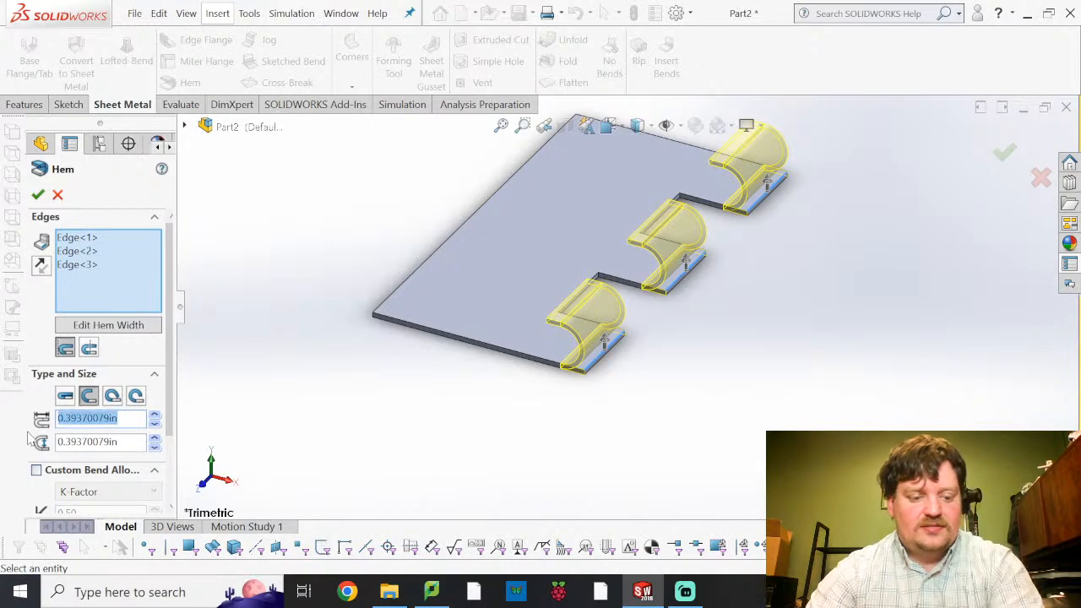
type("0.")
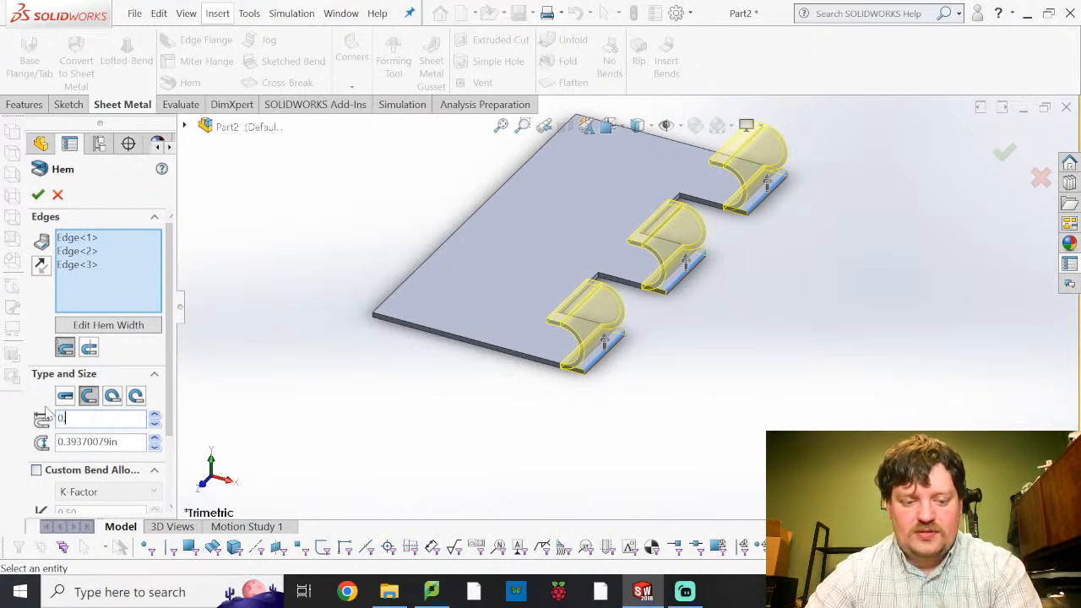
key("Return")
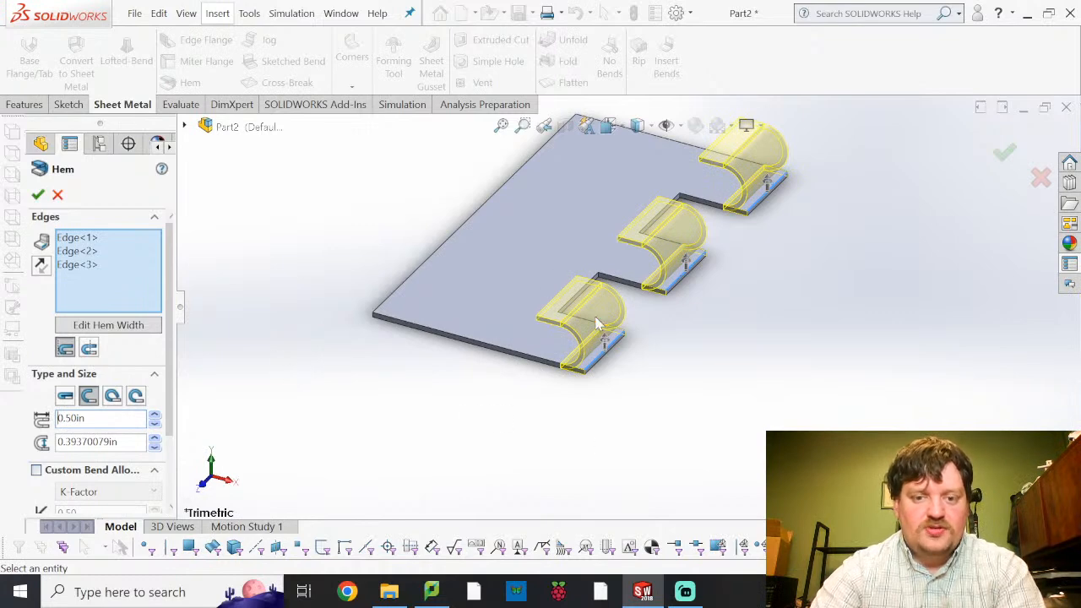
Switch the hem on the three arms to the Rolled type with a radius of 0.25 in and an angle of 320 degrees.
left_click(137, 397)
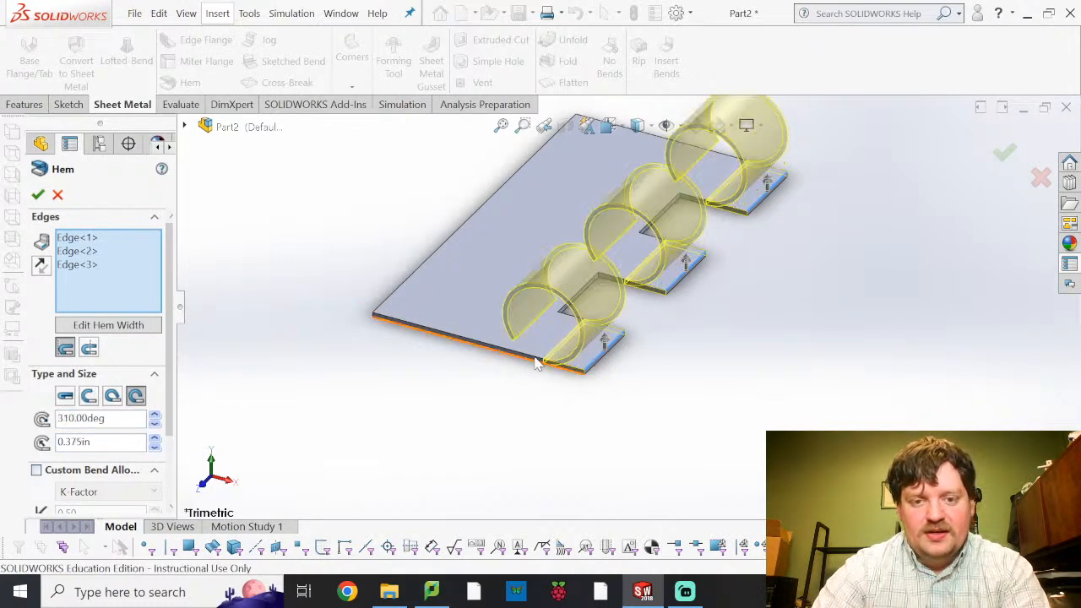
double_click(114, 442)
left_click(137, 441)
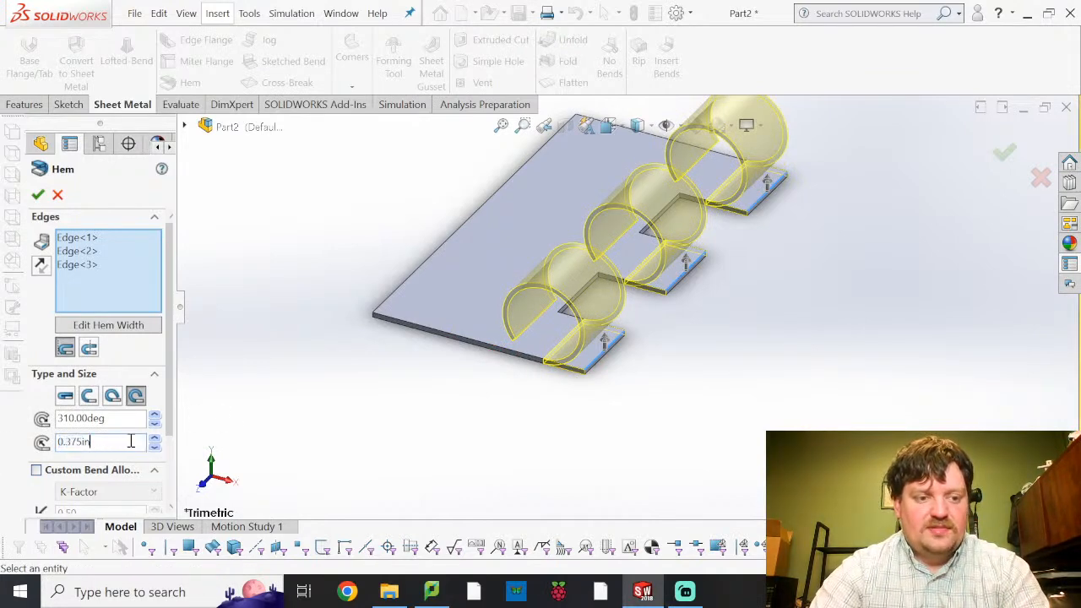
double_click(72, 448)
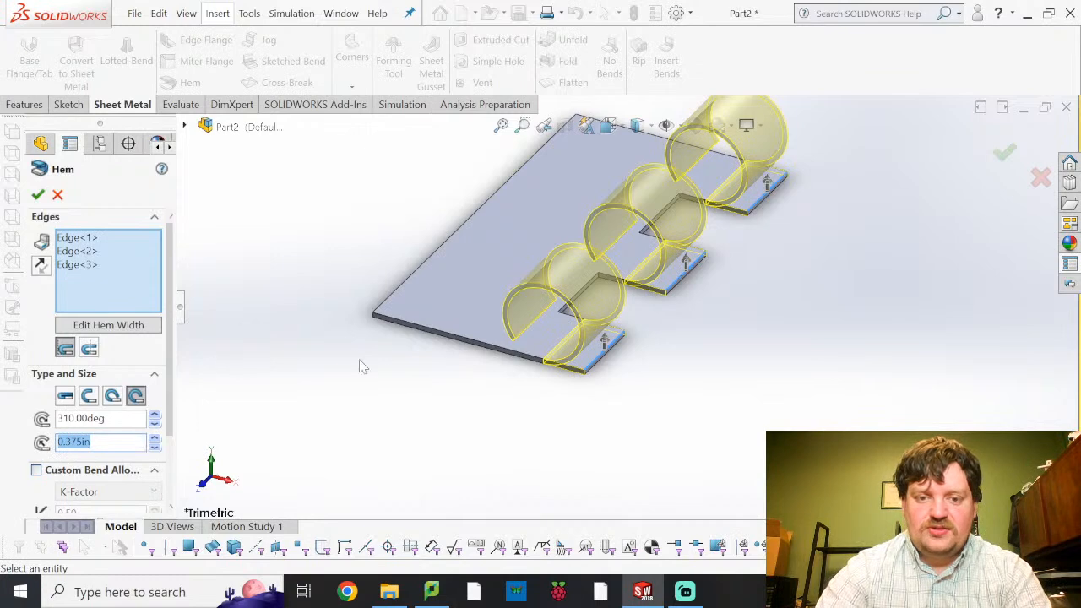
type("0.25")
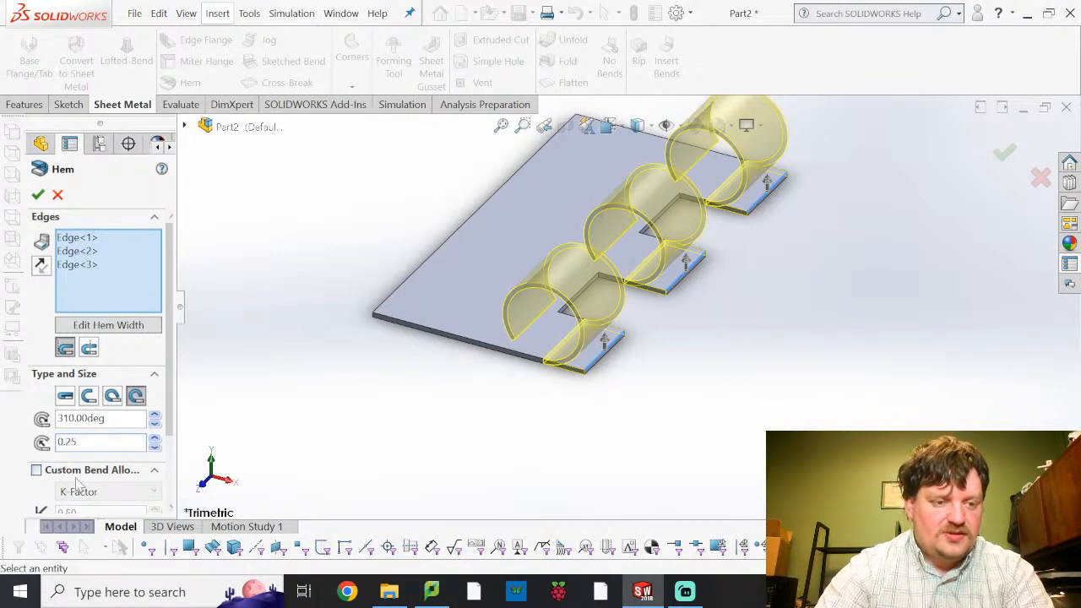
left_click(127, 414)
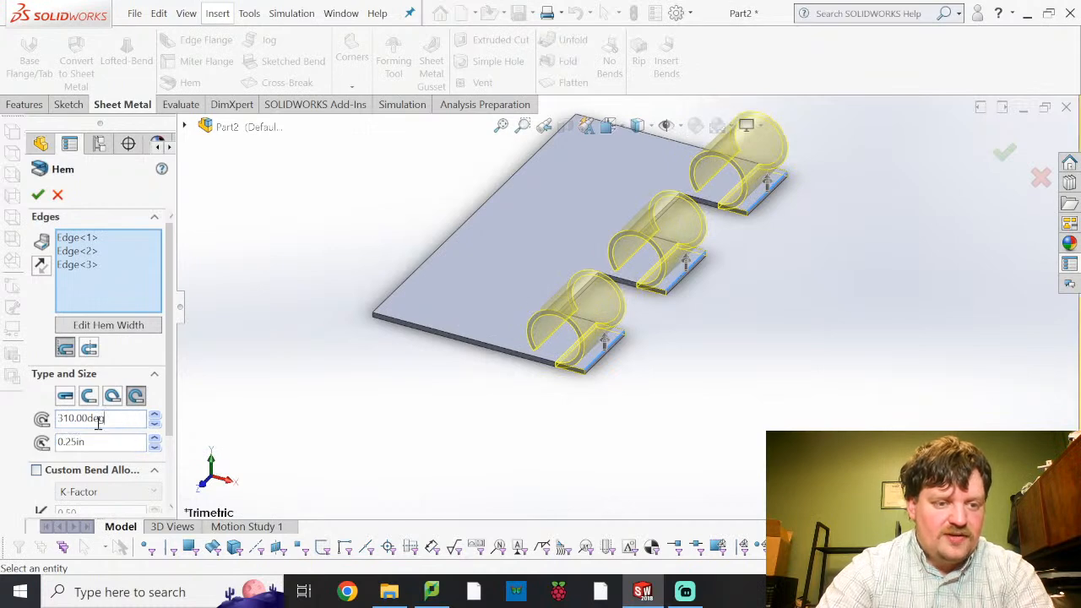
left_click_drag(110, 420, 45, 428)
type("320")
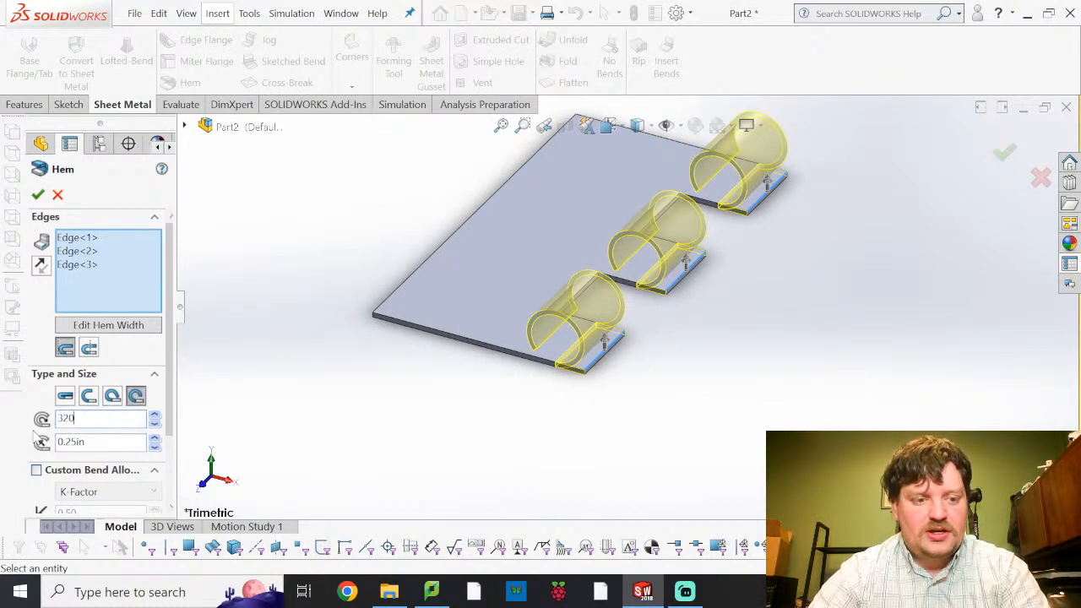
key("Return")
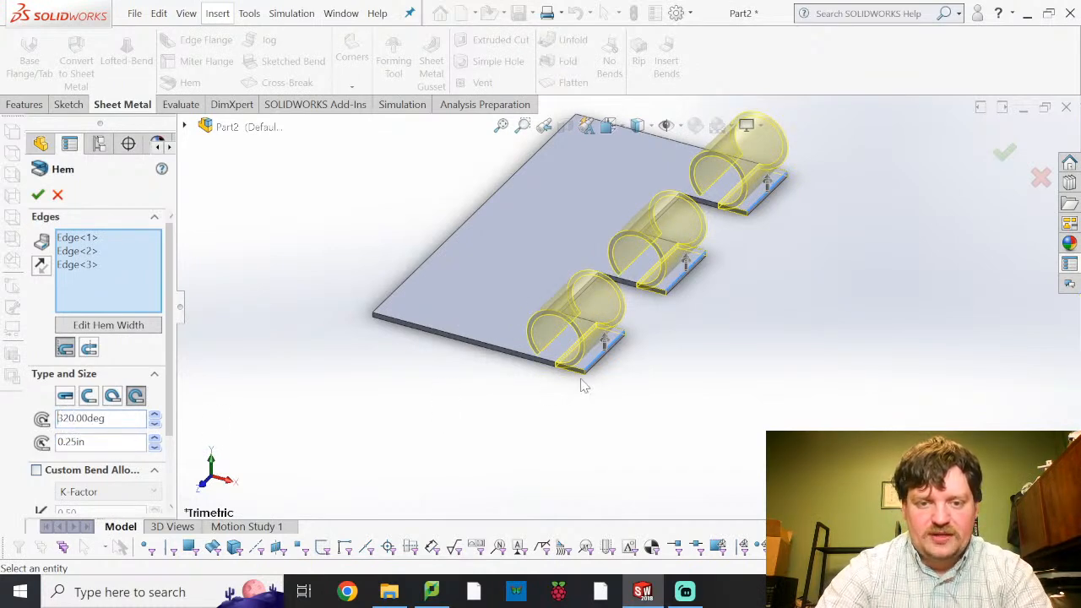
Inspect the rolled hem preview from the side and up close, review the bend allowance and relief options, and create the hem.
middle_click_drag(598, 376, 622, 286)
scroll(622, 286, "down", 8)
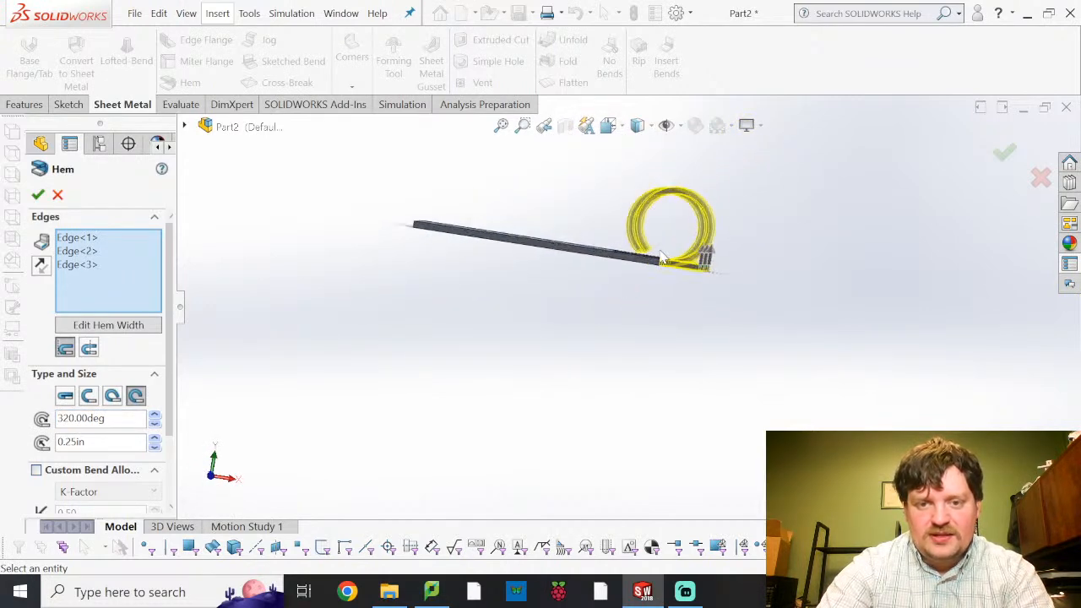
middle_click_drag(643, 287, 644, 314)
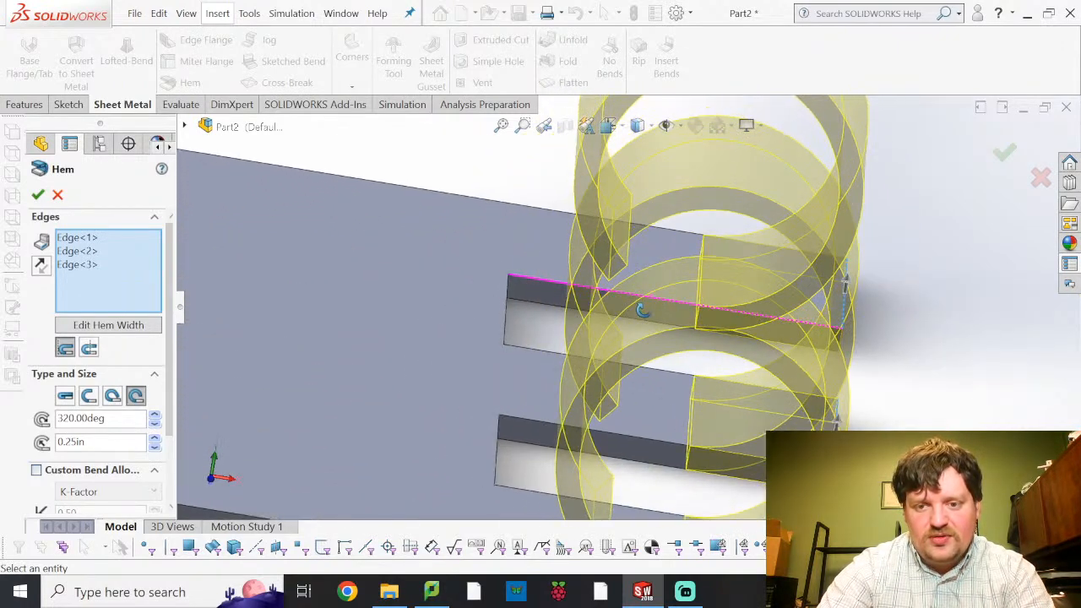
scroll(587, 338, "up", 5)
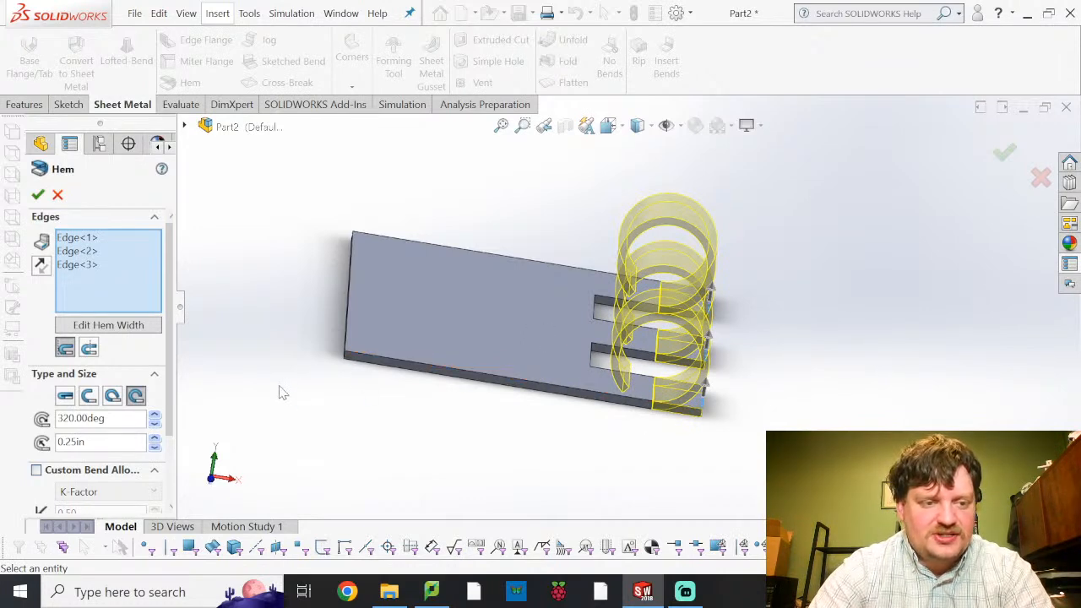
scroll(126, 434, "down", 3)
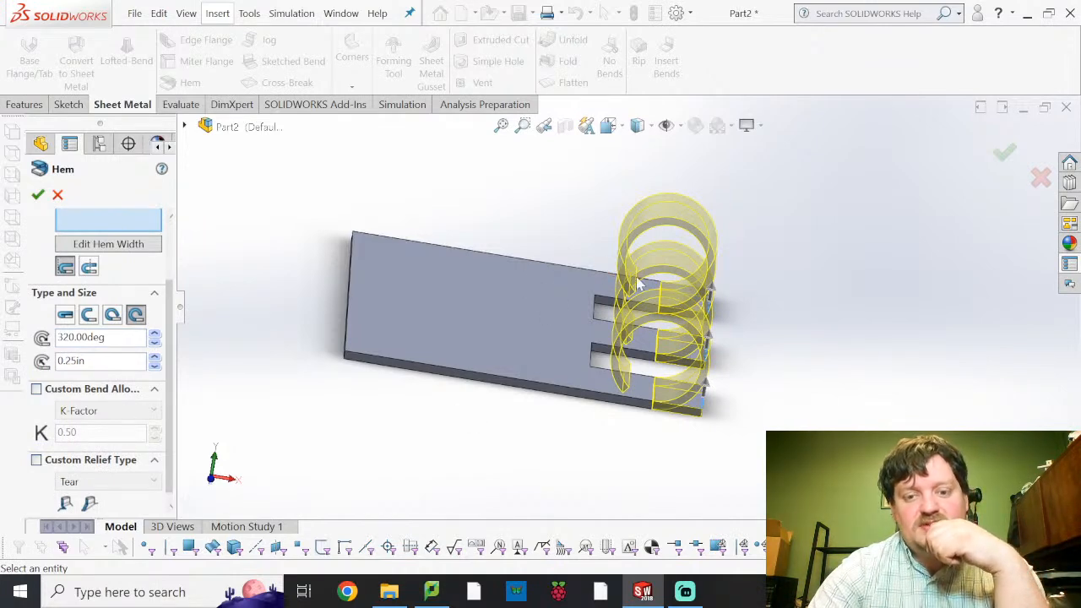
scroll(87, 457, "down", 1)
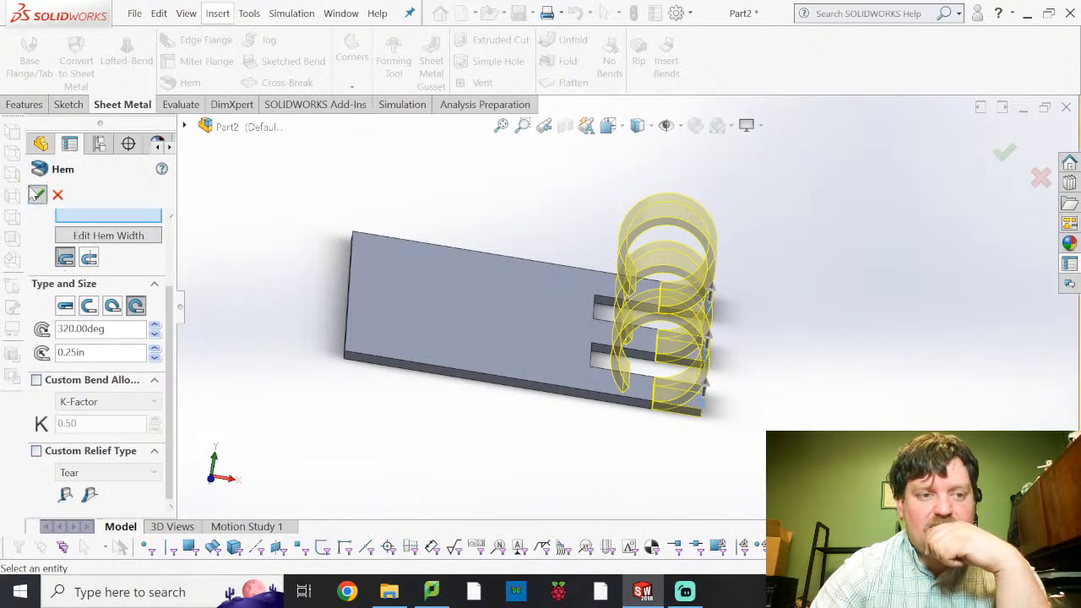
key("Return")
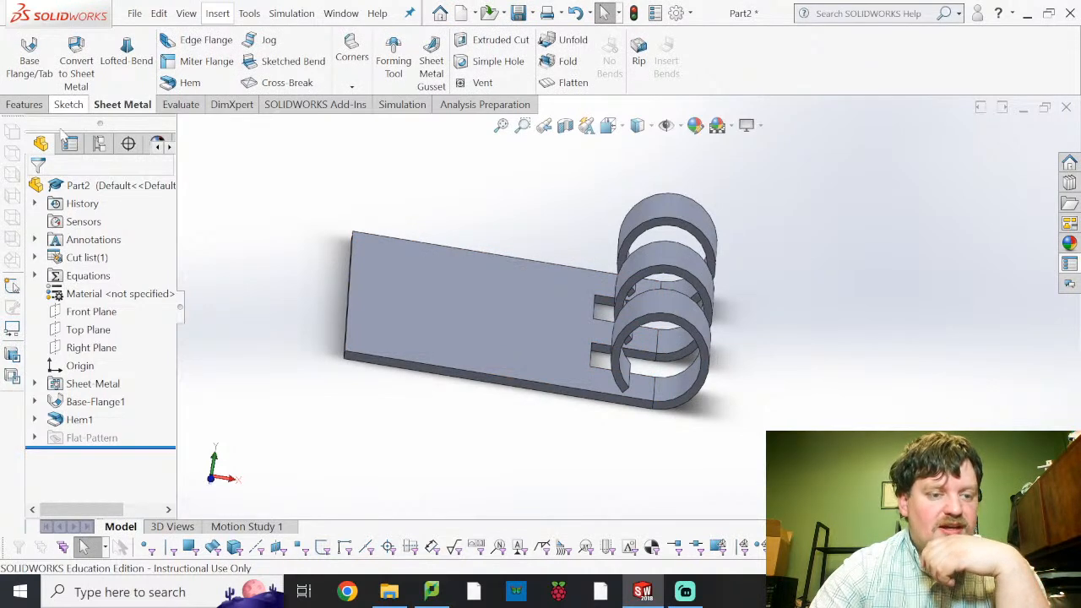
Edit the base flange's sketch, set the length of the arms to 0.25 in, and exit the sketch.
left_click(85, 401)
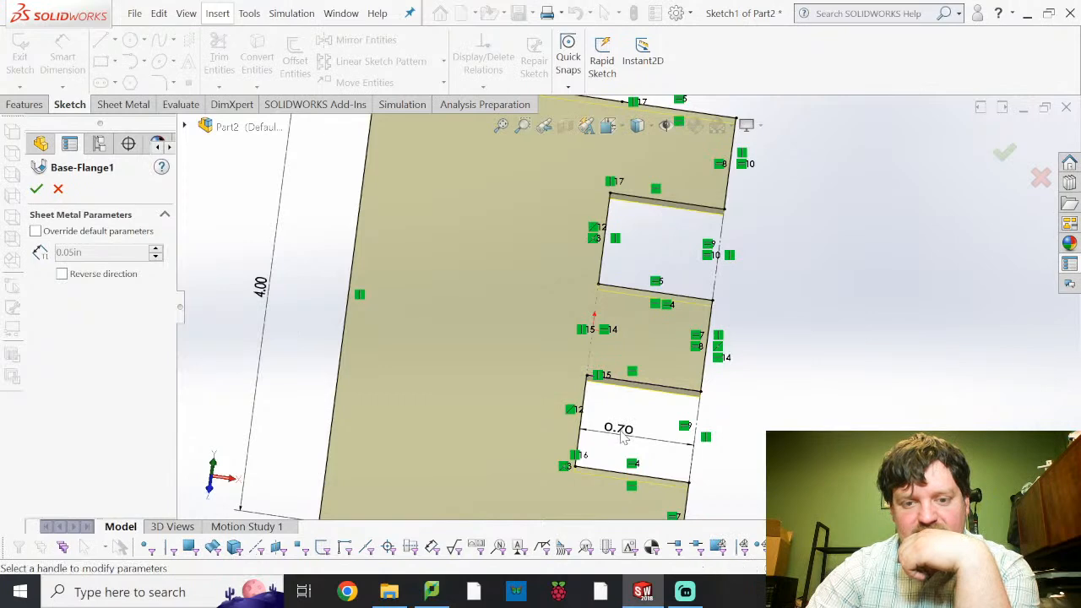
left_click(57, 189)
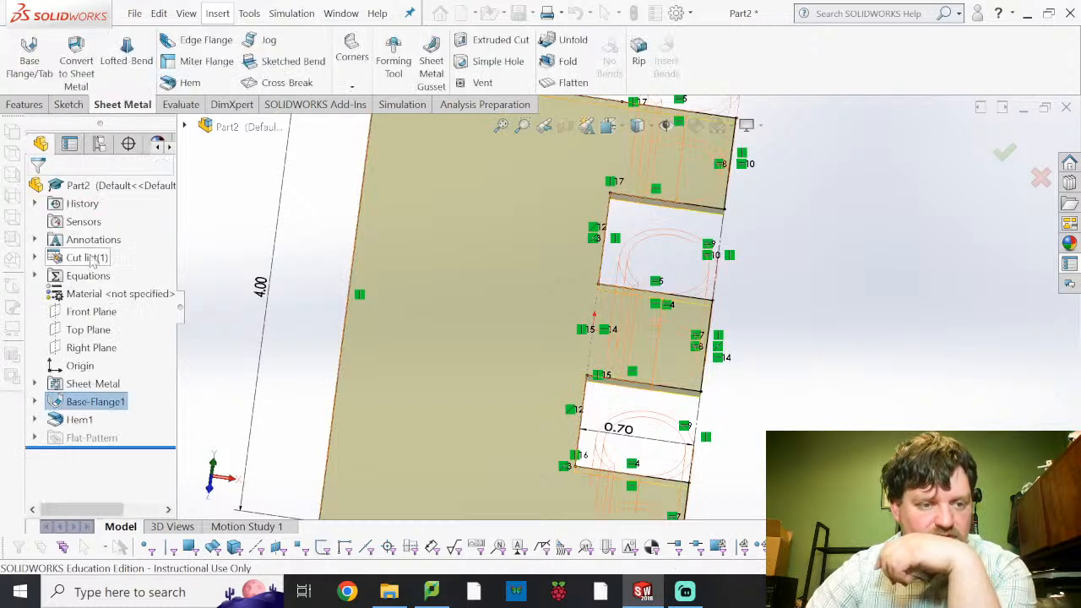
left_click(34, 402)
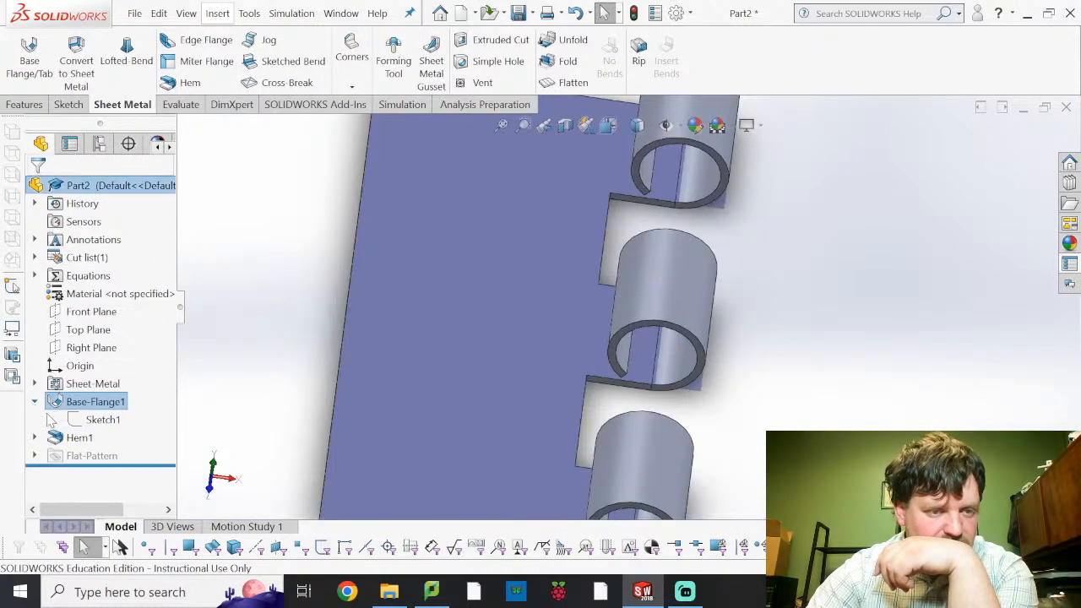
left_click(99, 419)
left_click(105, 391)
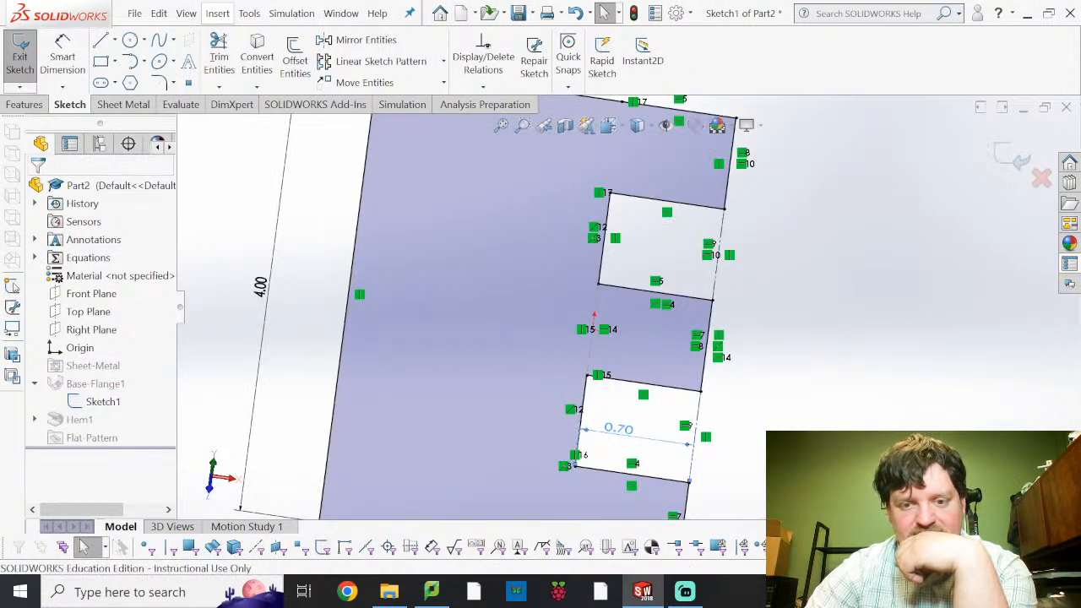
double_click(619, 422)
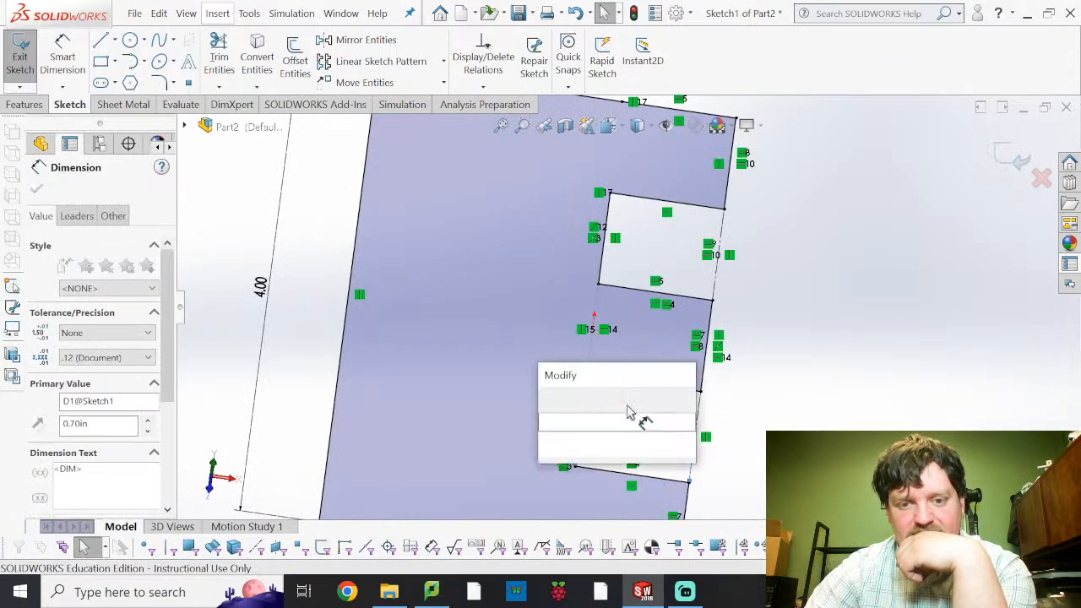
type("0.25")
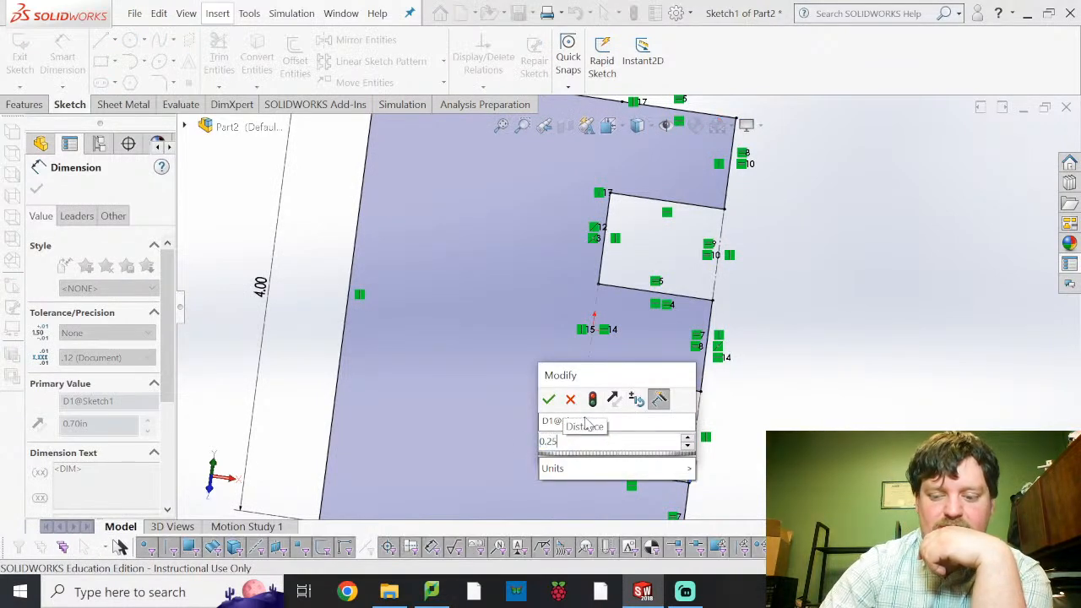
key("Return")
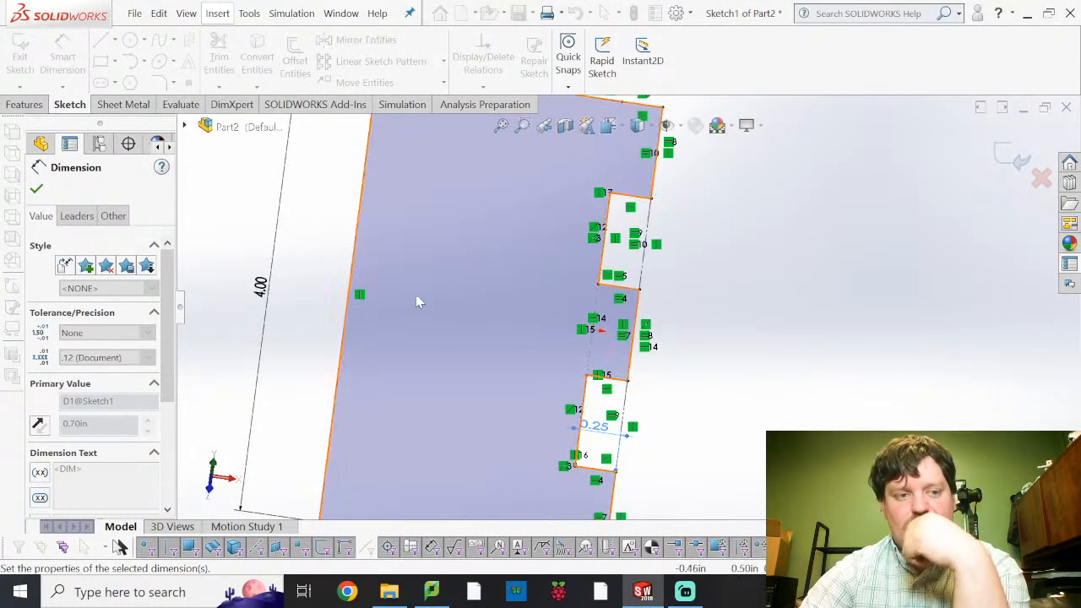
left_click(38, 192)
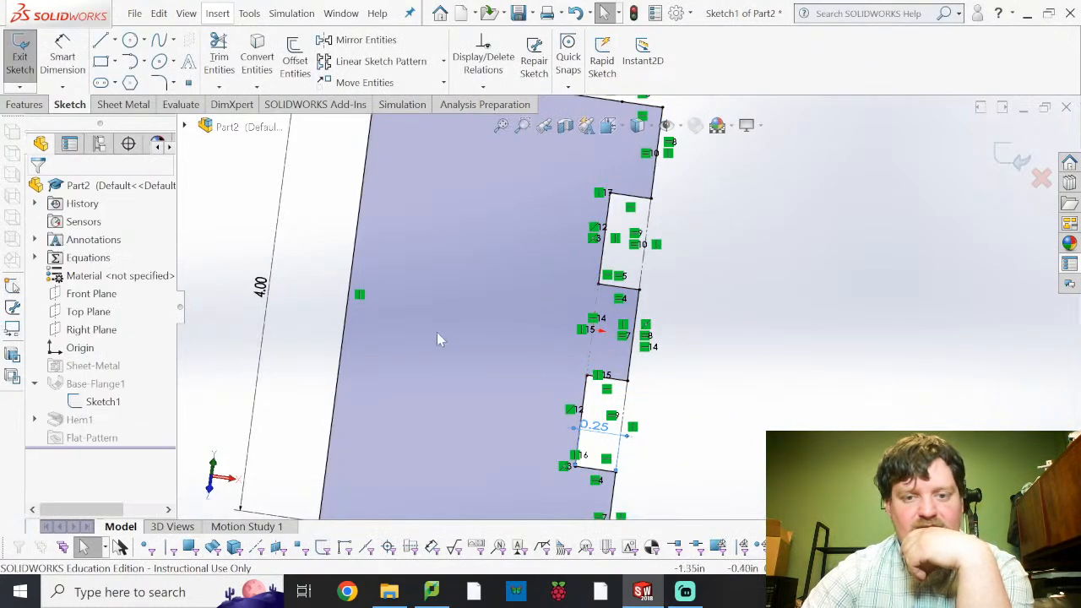
left_click(25, 51)
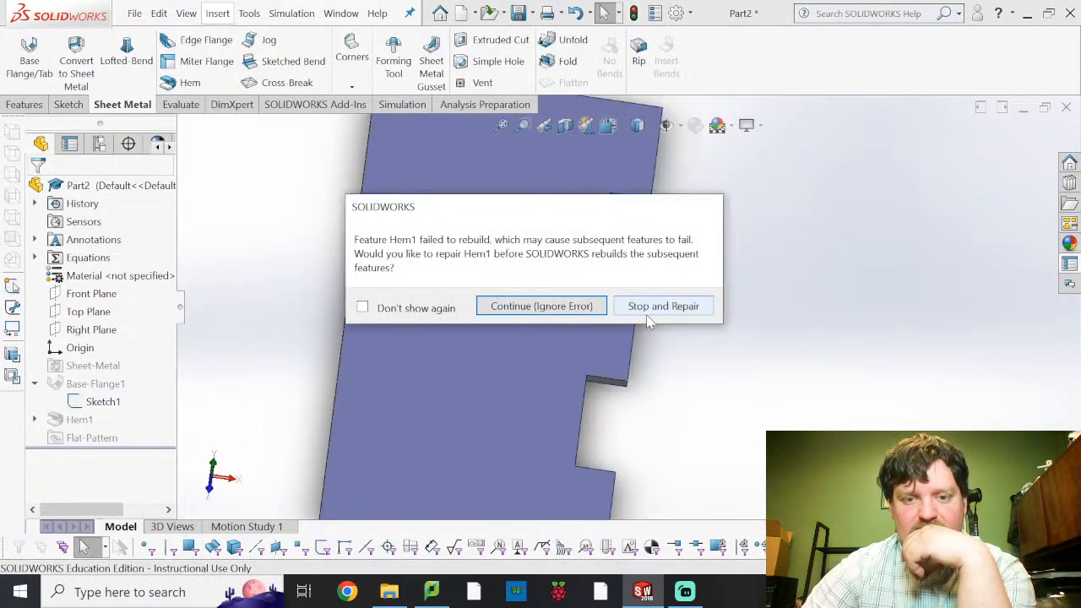
Stop the rebuild for repair, dismiss the error report, and delete the hem together with its dependent items.
left_click(648, 312)
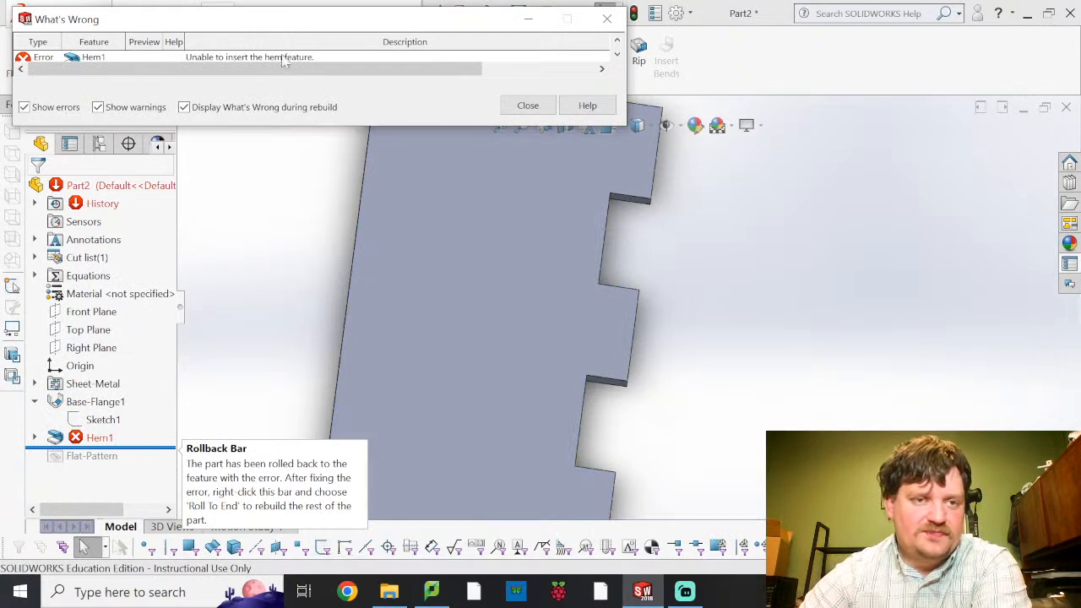
left_click(544, 106)
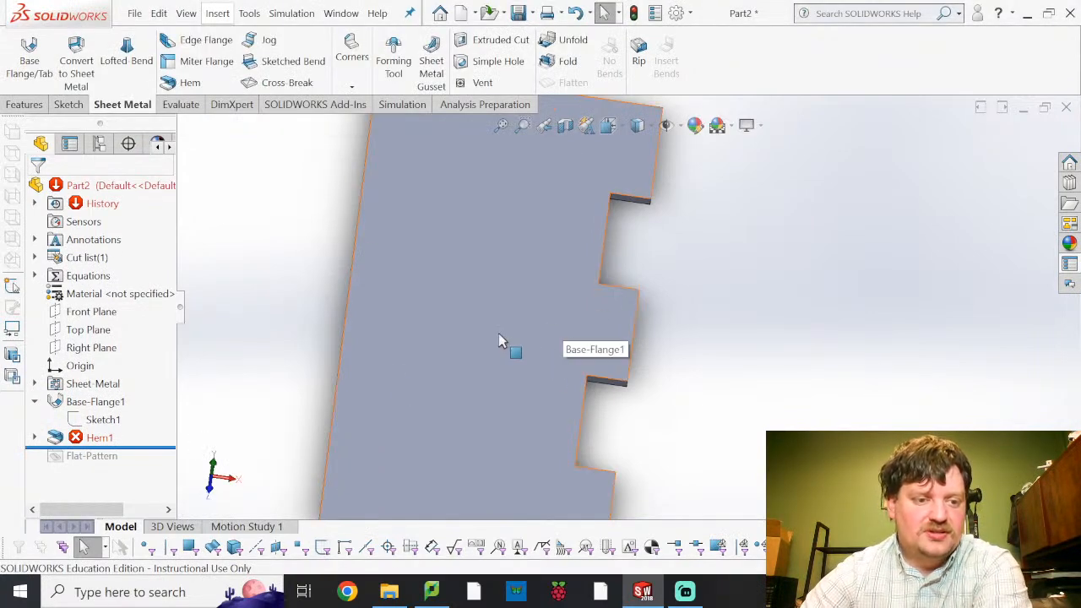
left_click(100, 420)
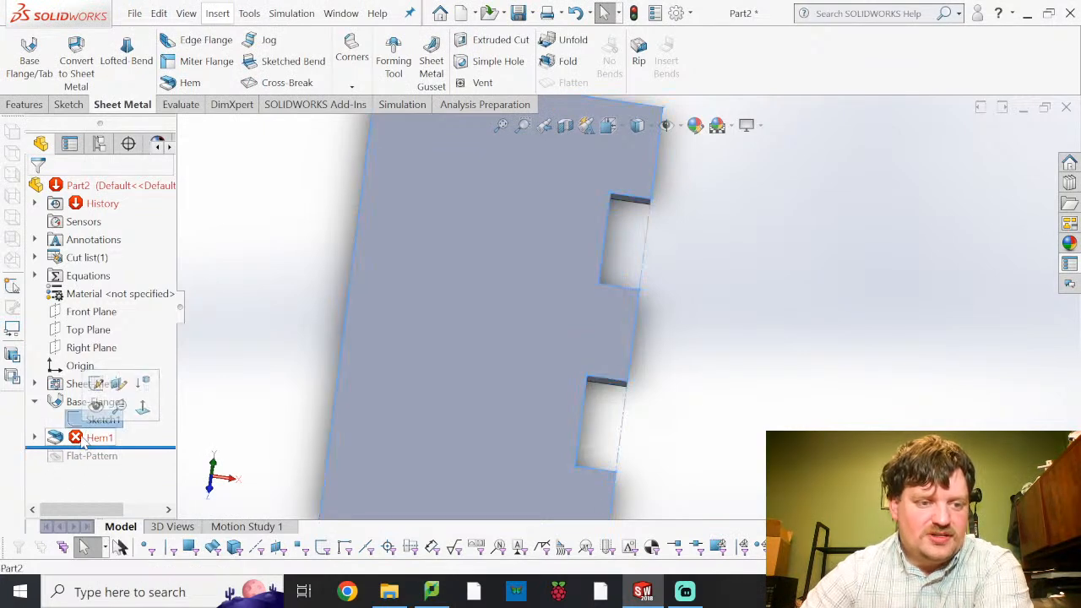
left_click(90, 438)
key("Delete")
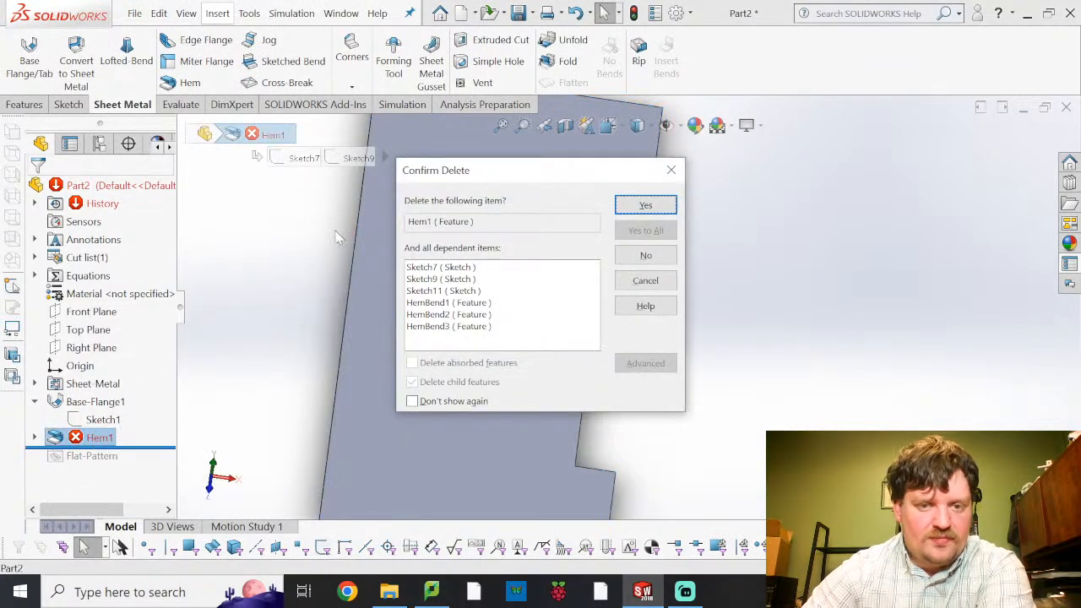
left_click(647, 213)
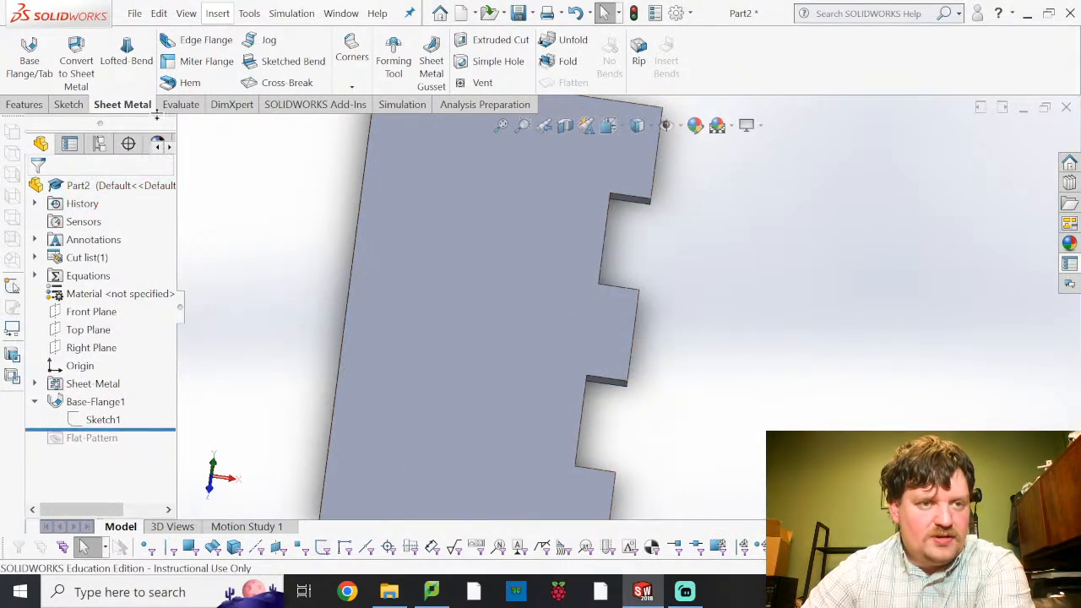
left_click(186, 81)
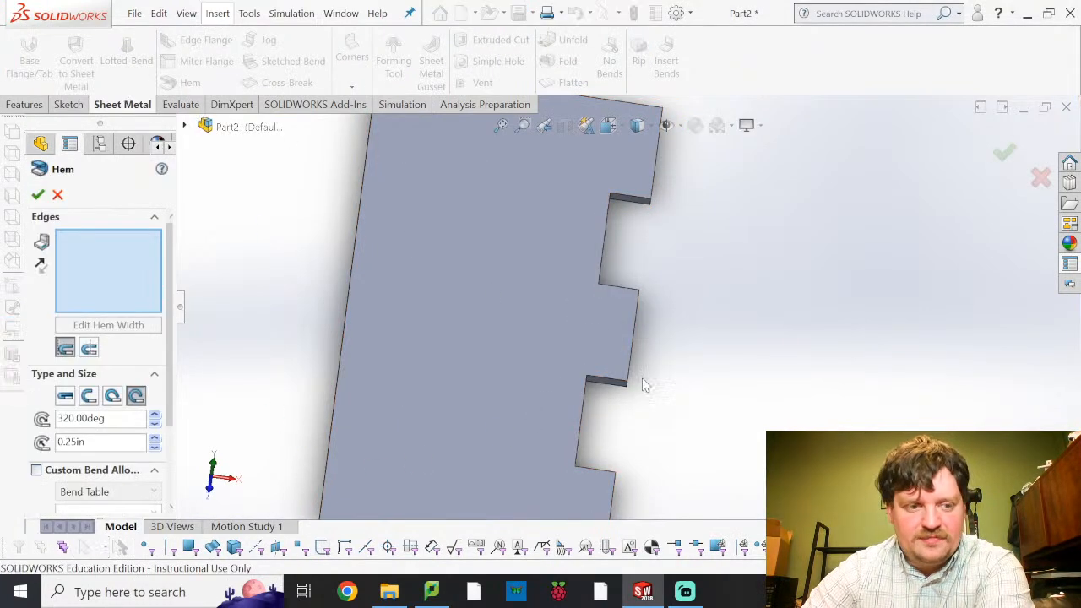
middle_click_drag(641, 405, 626, 373)
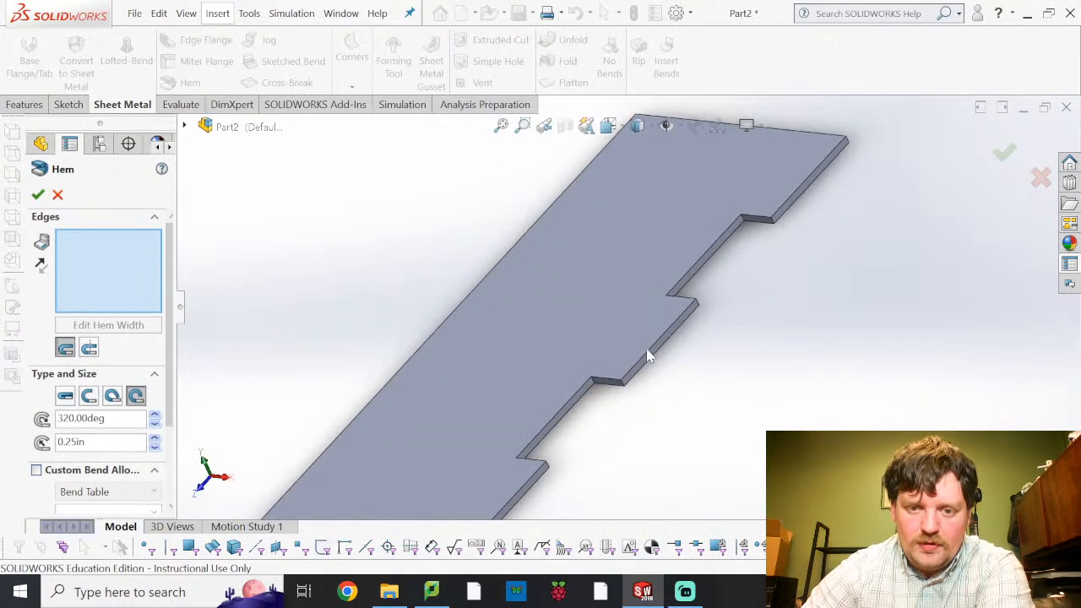
left_click(652, 353)
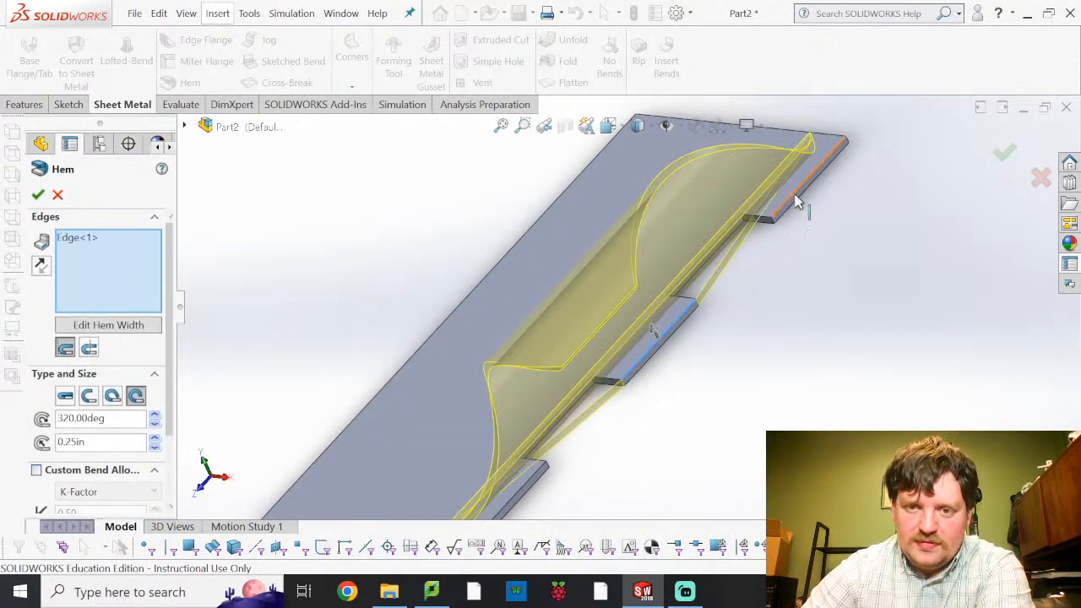
left_click(796, 202)
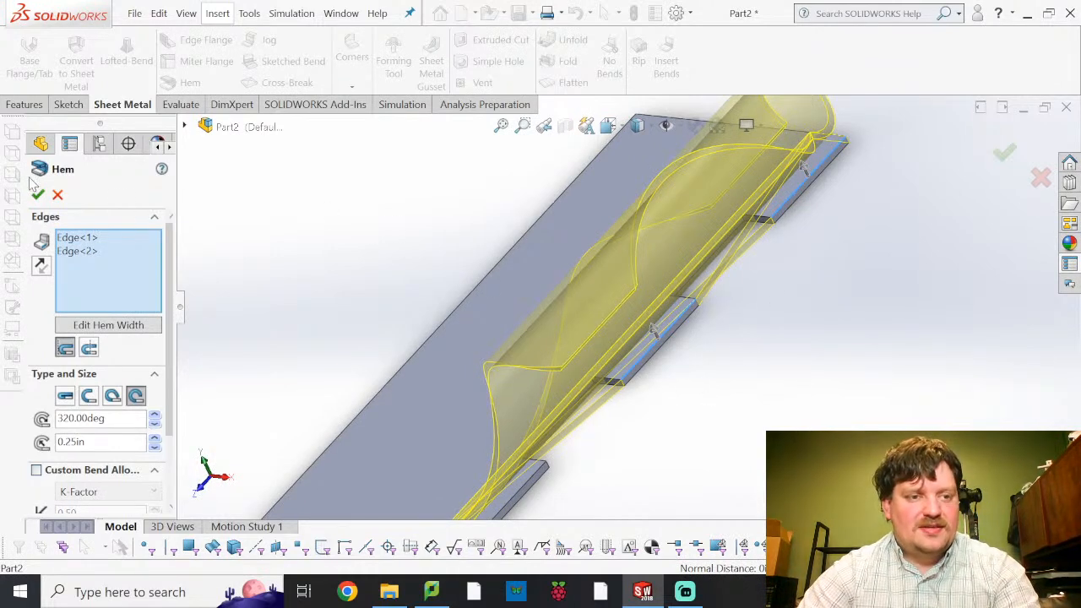
left_click(58, 196)
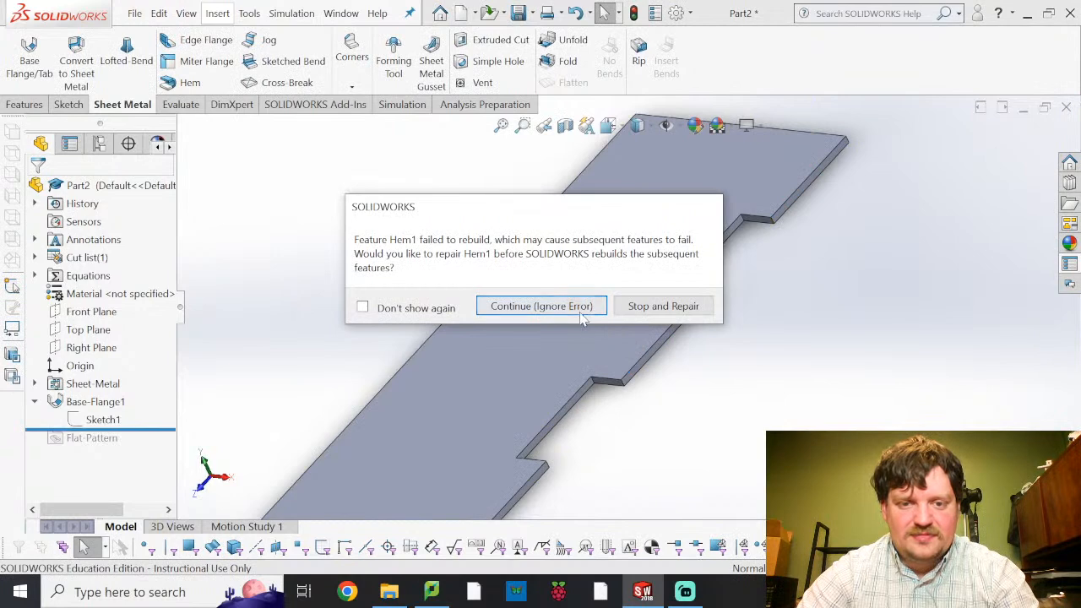
Continue past the hem's rebuild error and set the radius of the rolled hems to 0.125 in.
left_click(578, 308)
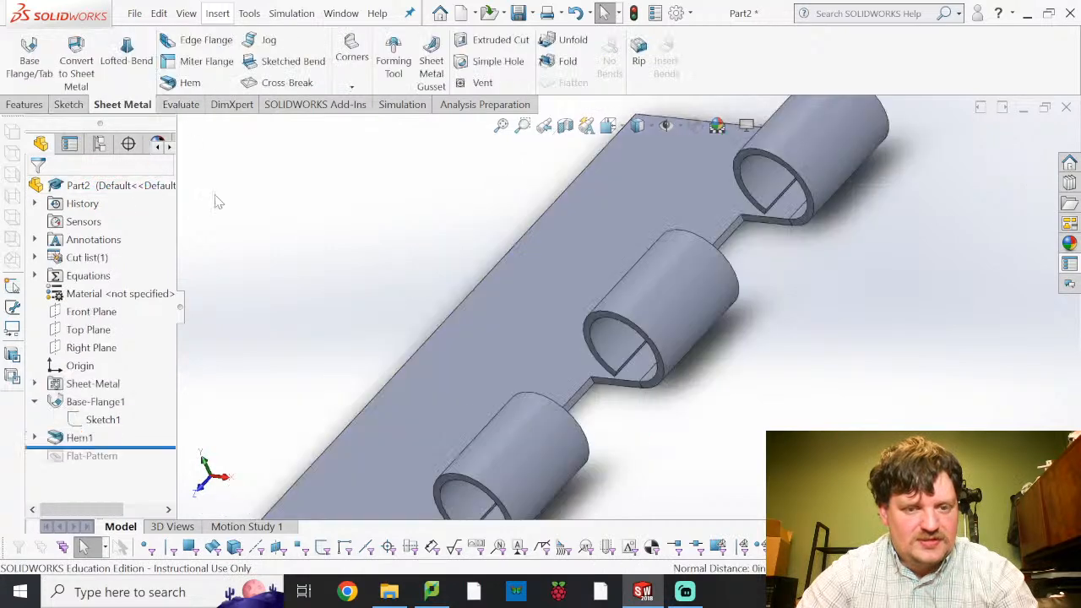
middle_click_drag(594, 327, 639, 368)
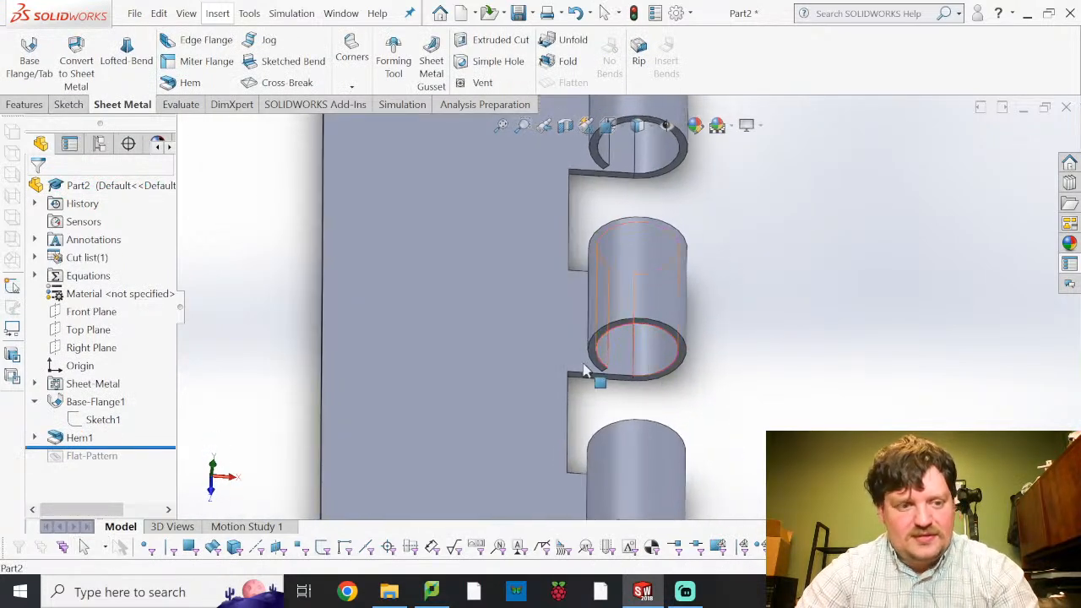
left_click(74, 438)
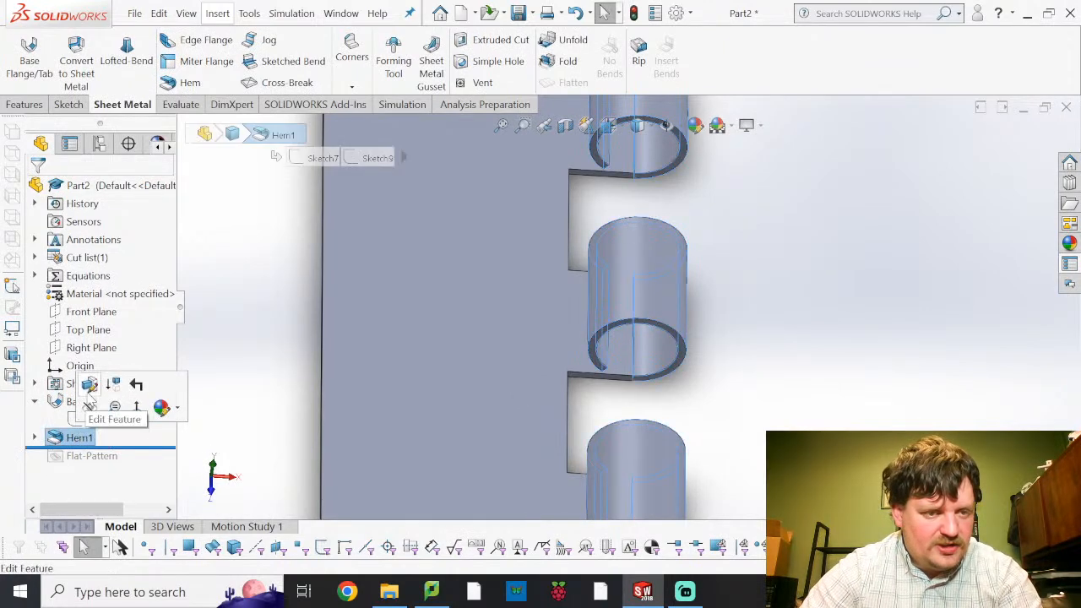
left_click(89, 385)
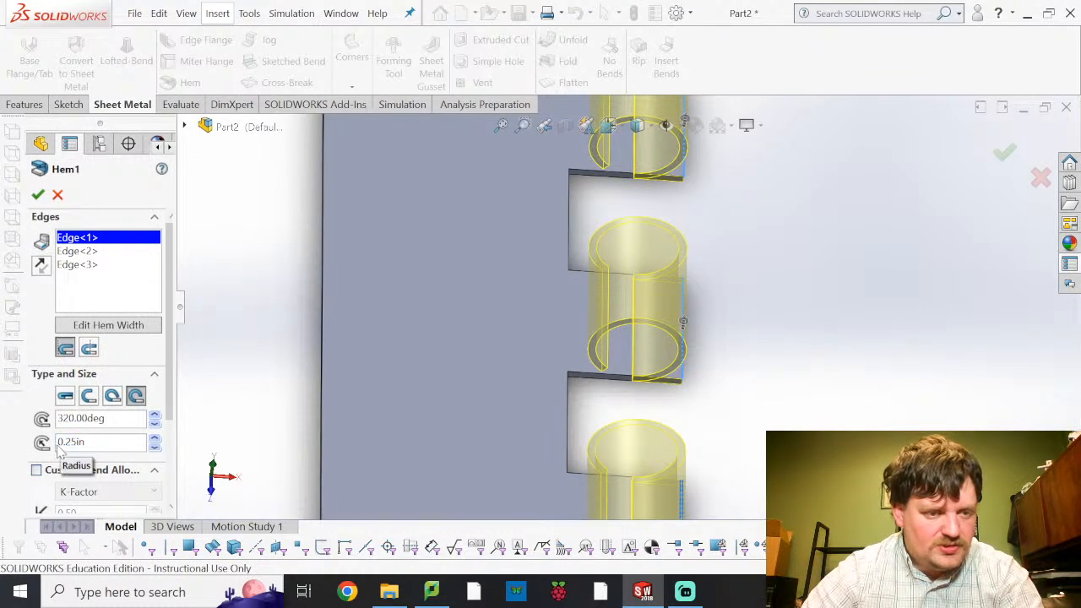
left_click(101, 440)
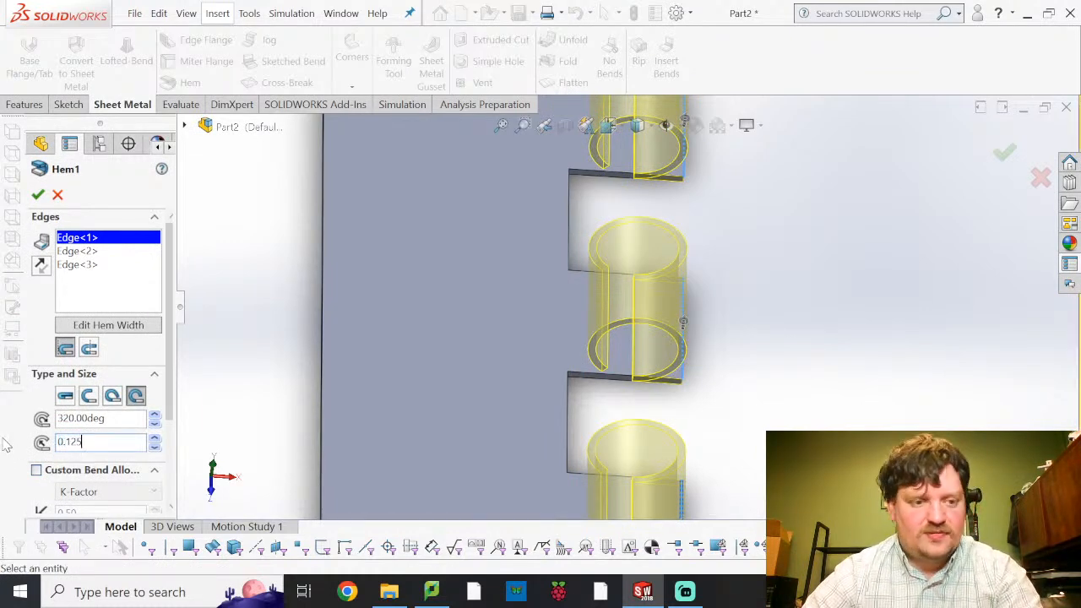
type("0.125")
key("Return")
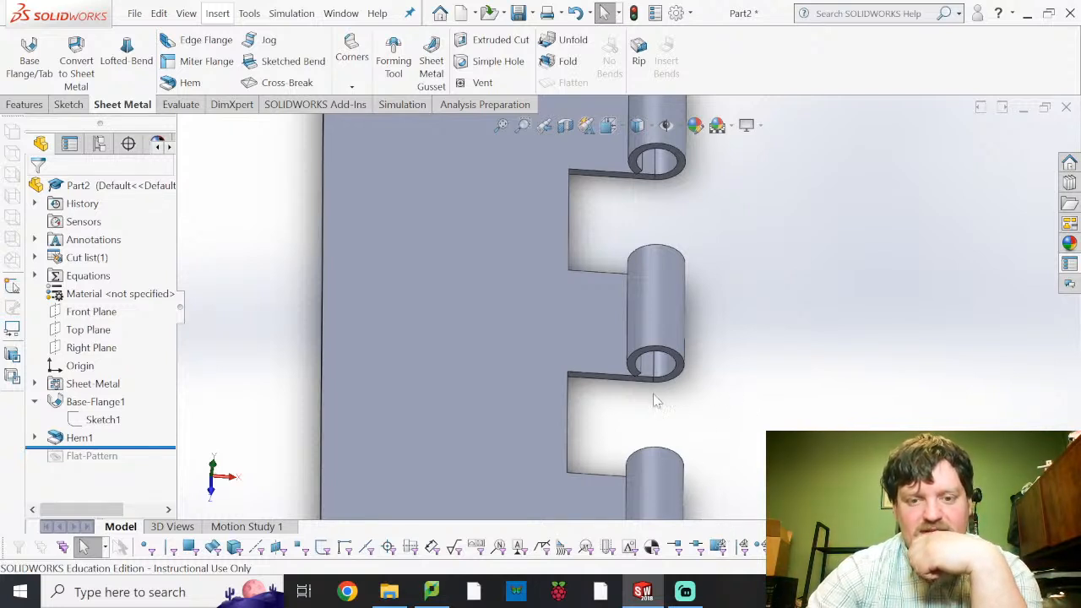
Edit the base flange's sketch, set the length of the arms to 0.35 in, and rebuild the part.
left_click(98, 420)
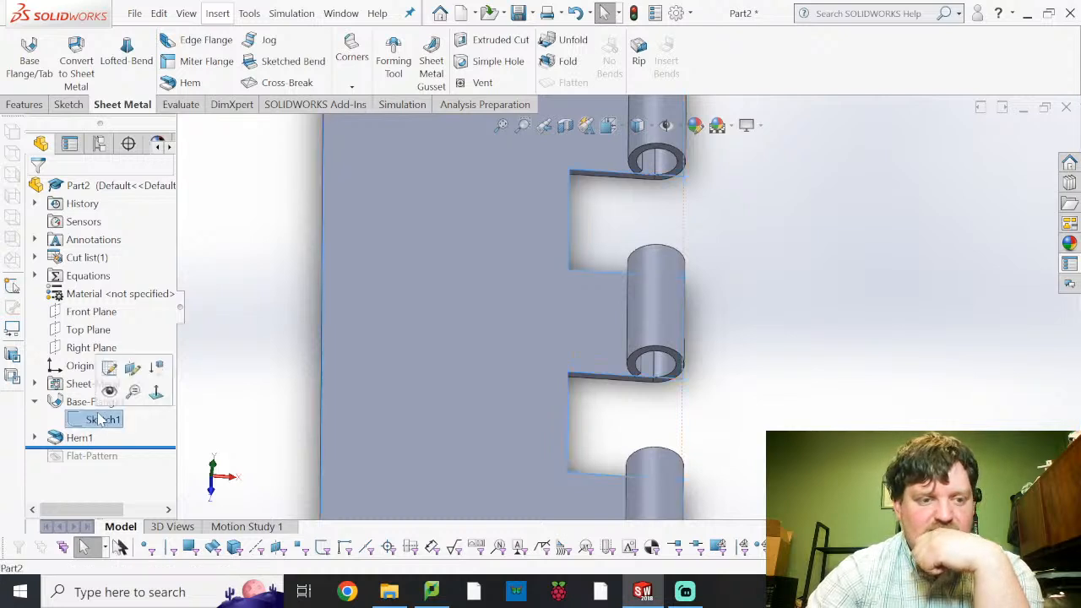
left_click(106, 364)
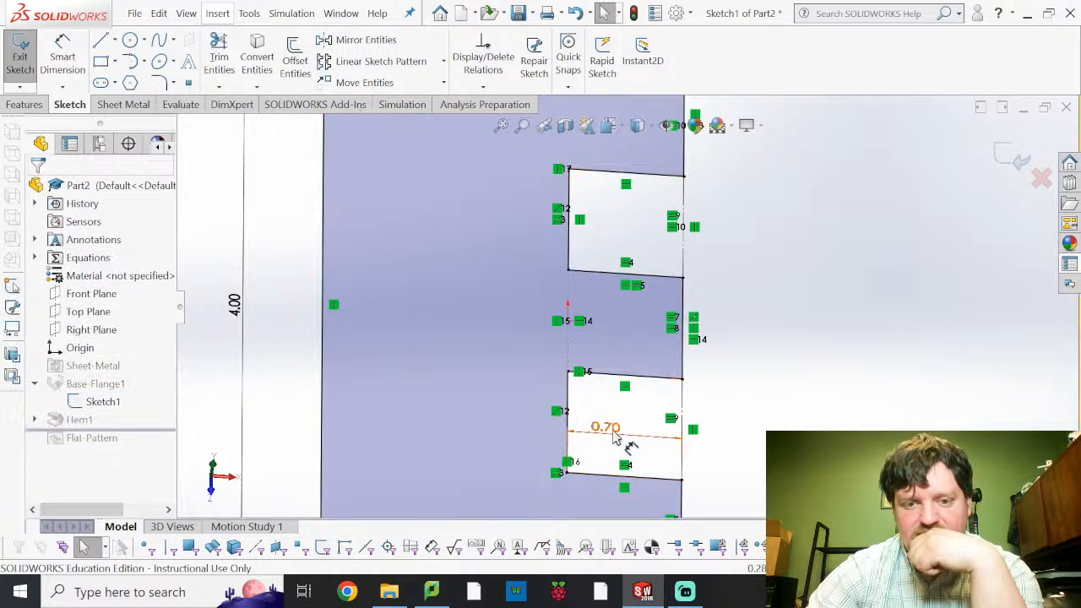
double_click(621, 435)
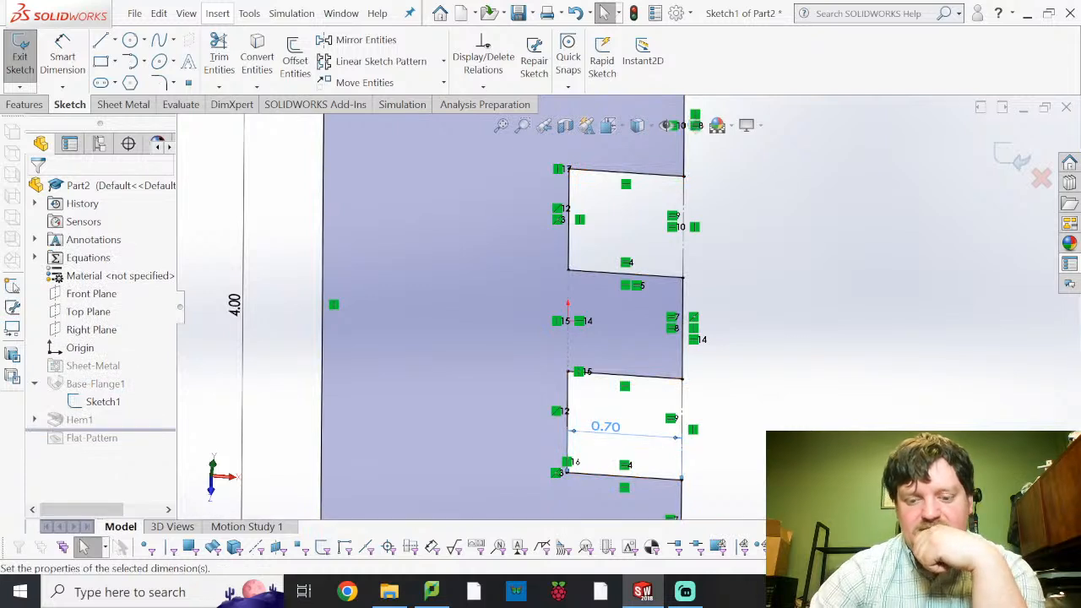
double_click(609, 427)
type("0.35")
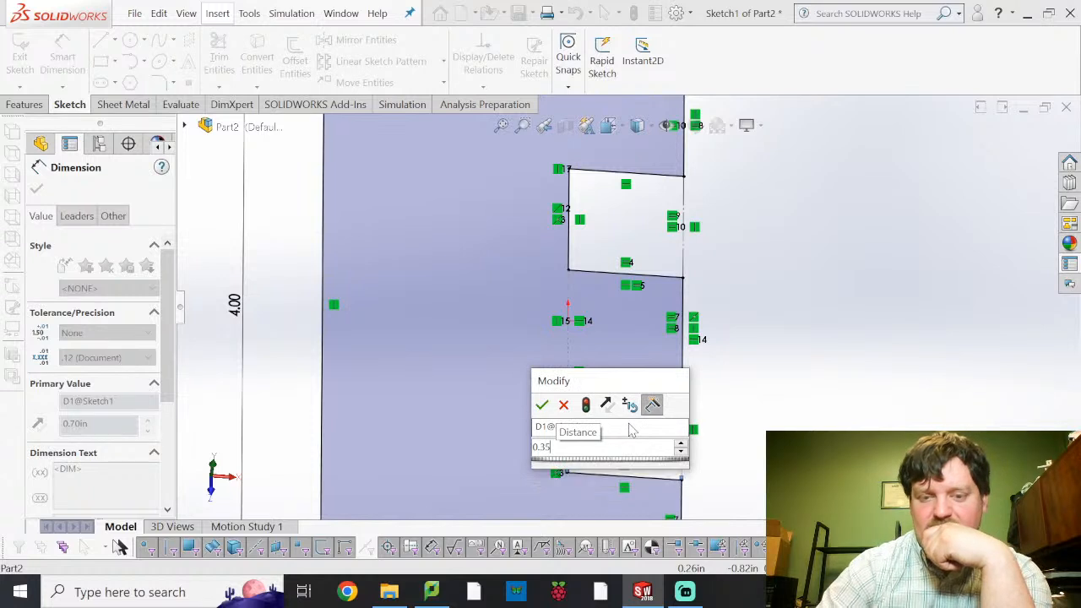
key("Return")
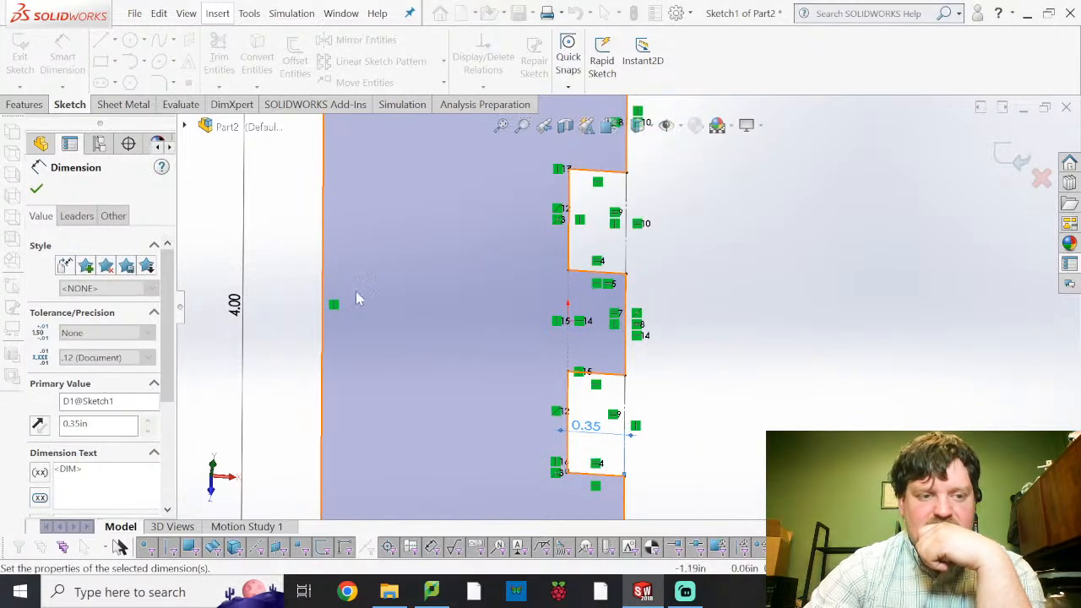
key("Escape")
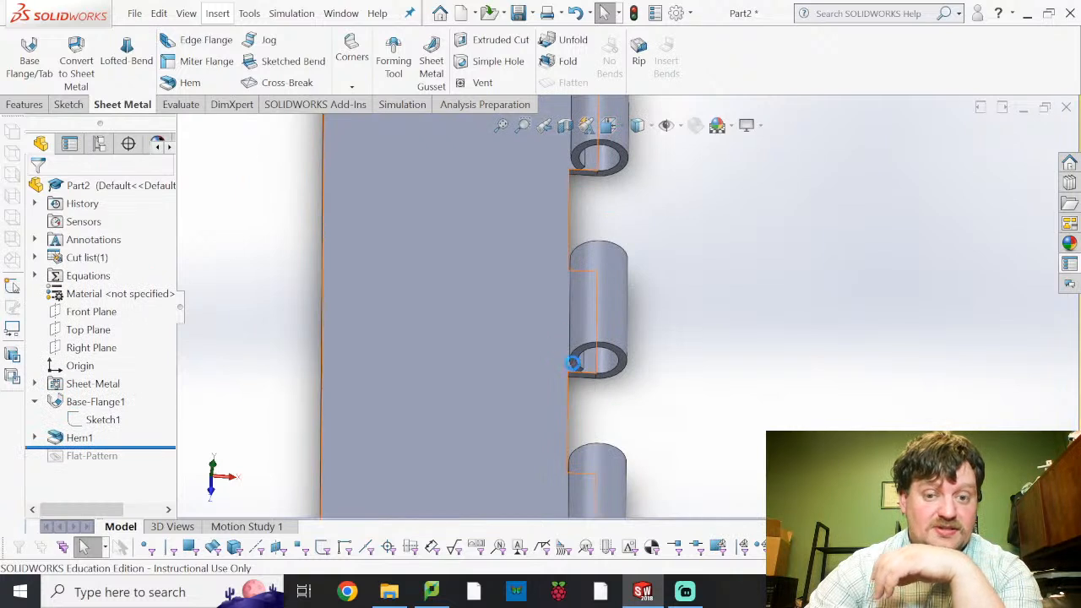
scroll(647, 422, "up", 5)
mouse_move(641, 405)
middle_mouse_down()
mouse_move(660, 325)
mouse_move(639, 295)
mouse_move(622, 297)
mouse_move(641, 331)
mouse_move(632, 386)
middle_mouse_up()
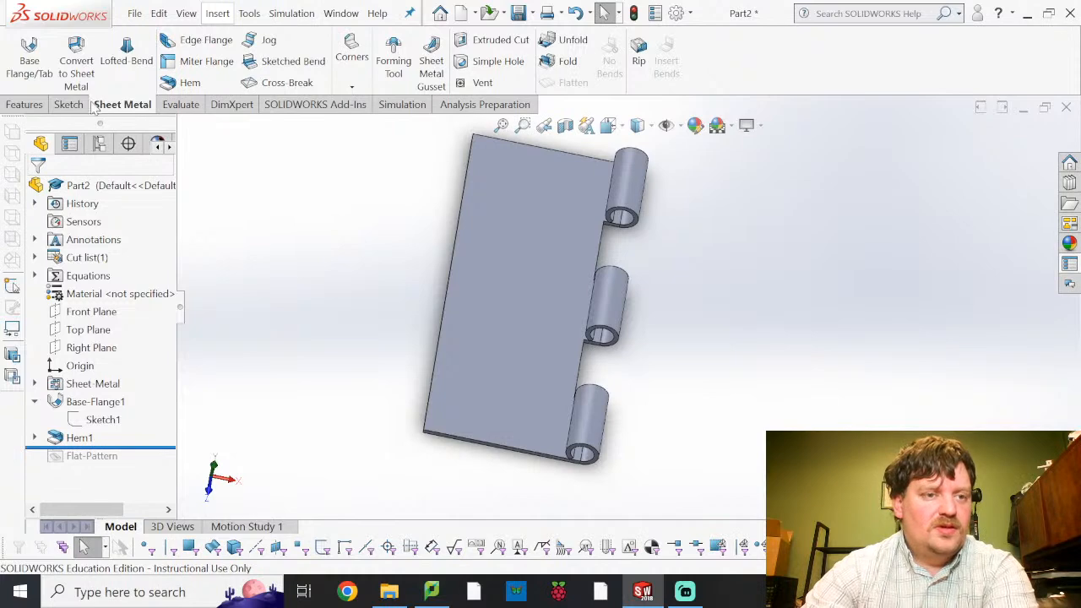
Start a Hole Wizard countersink slot to ANSI Inch for a Flat Head Screw (100), with the size set to #8.
left_click(35, 105)
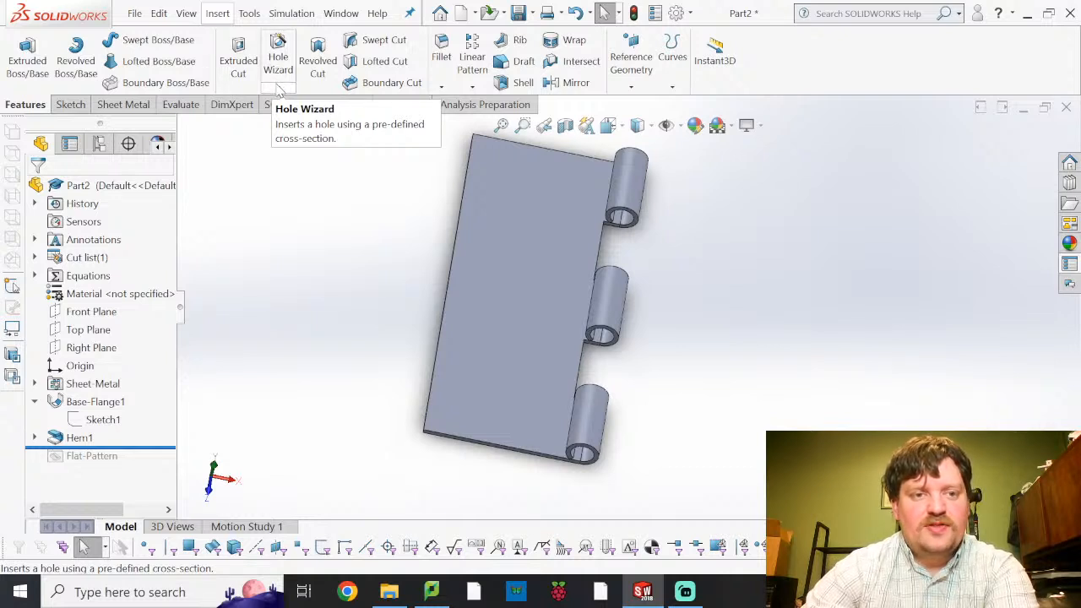
left_click(276, 73)
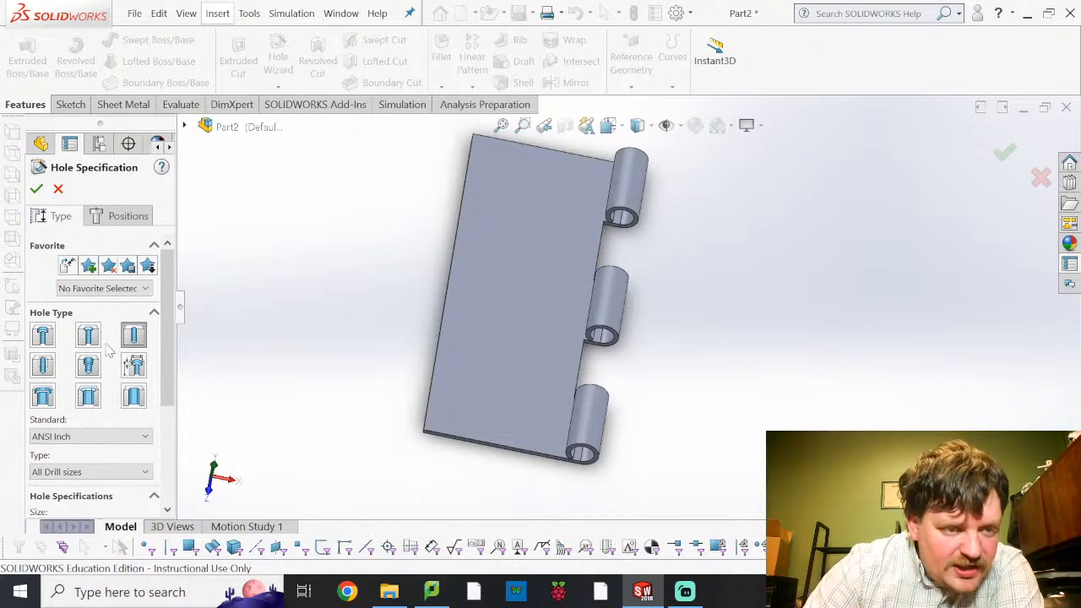
left_click(88, 397)
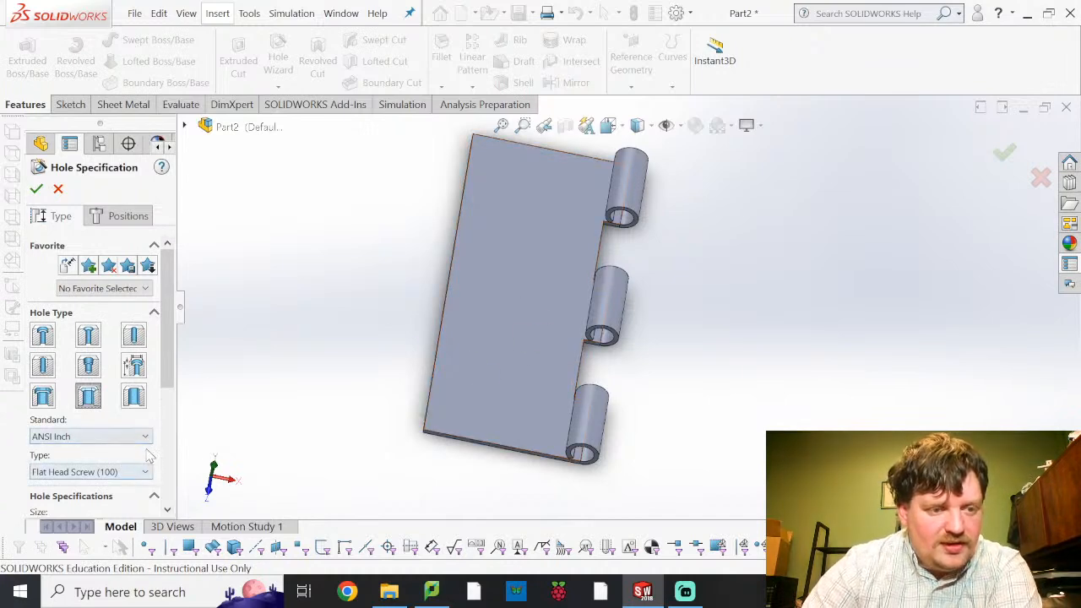
scroll(148, 456, "down", 3)
scroll(127, 434, "down", 3)
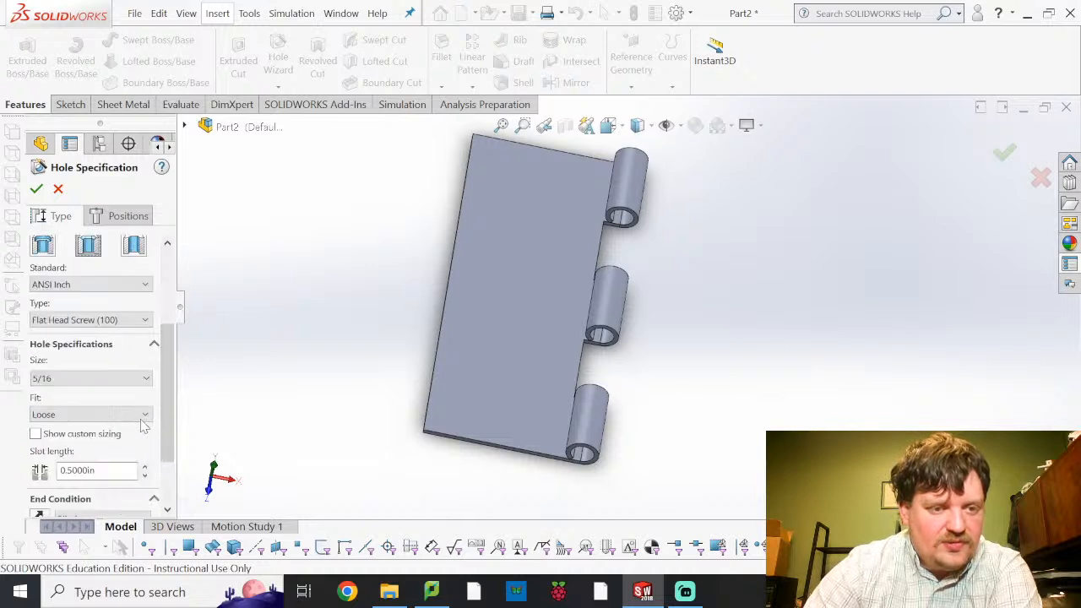
left_click(141, 380)
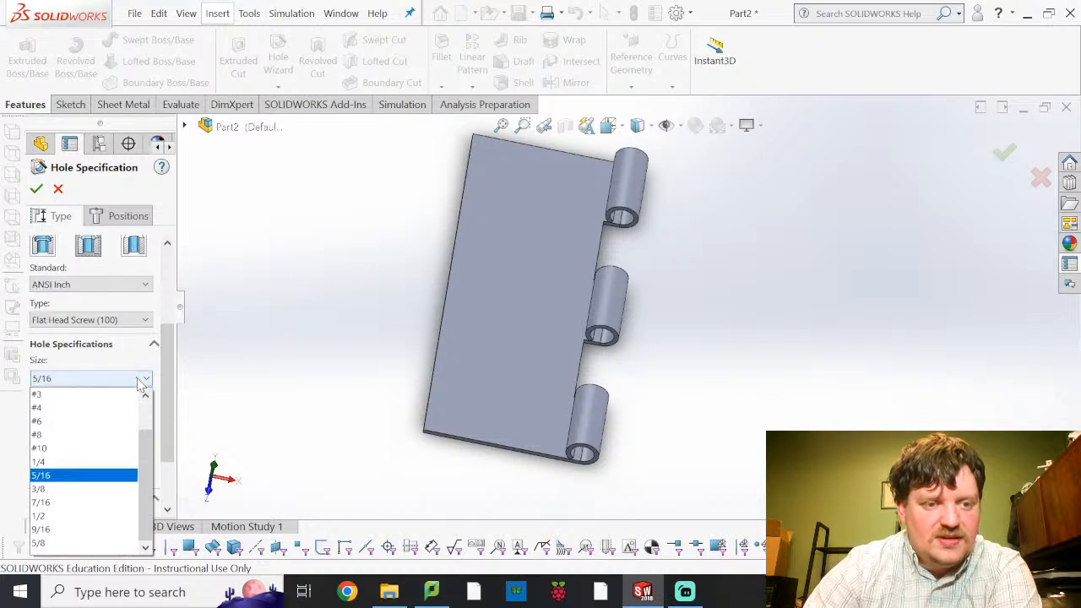
left_click(84, 462)
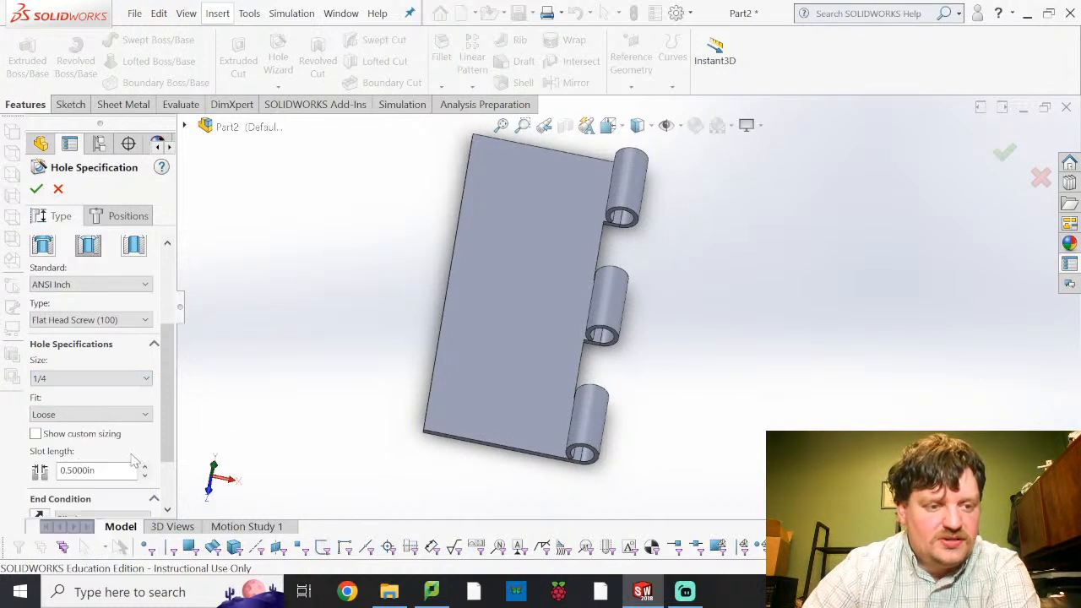
scroll(131, 460, "down", 1)
scroll(137, 385, "down", 1)
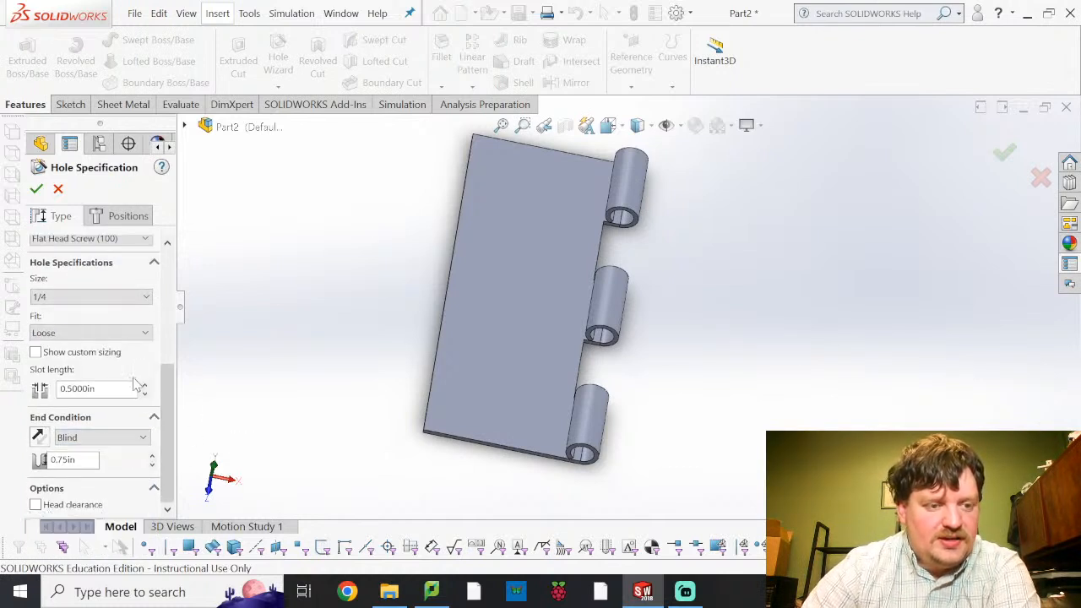
scroll(141, 385, "up", 2)
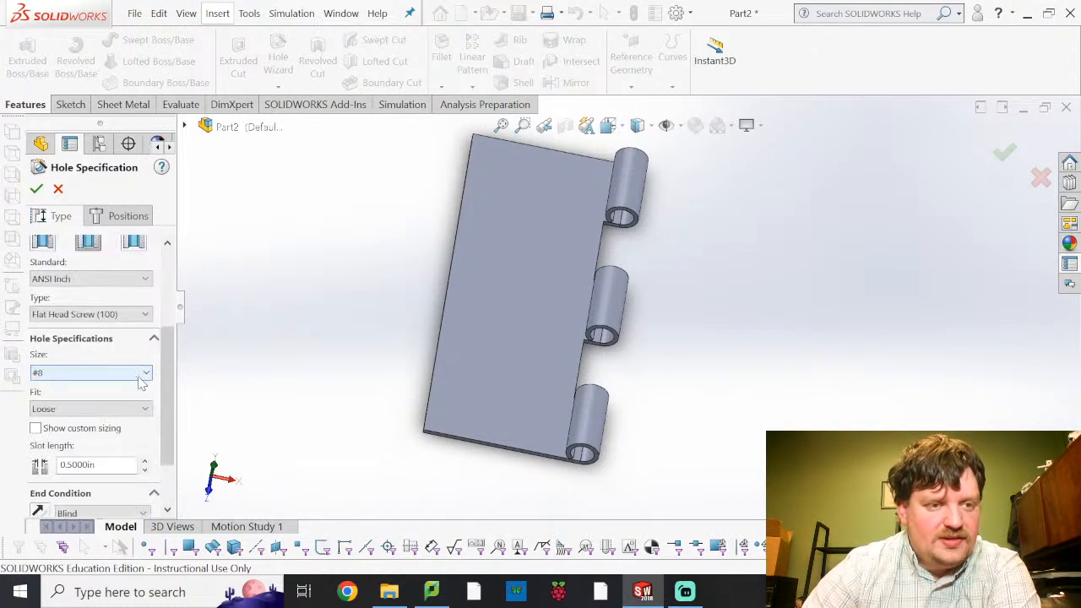
Choose the plate's flat face for positioning and sketch a diagonal line about 1.05 in long from its upper outer corner, continued by a vertical line about 2.17 in long.
left_click(135, 215)
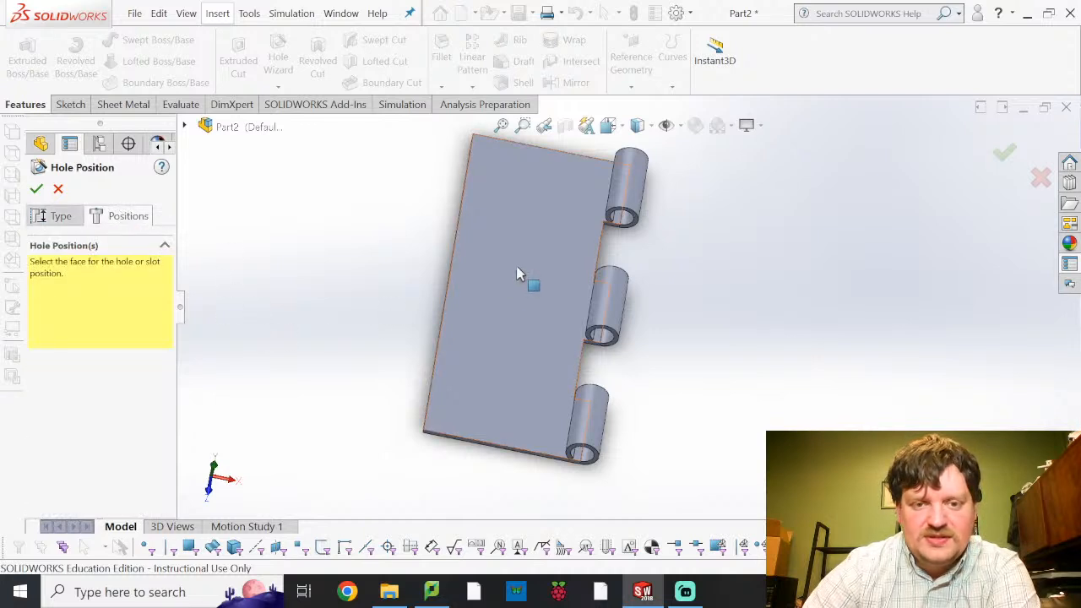
left_click(547, 236)
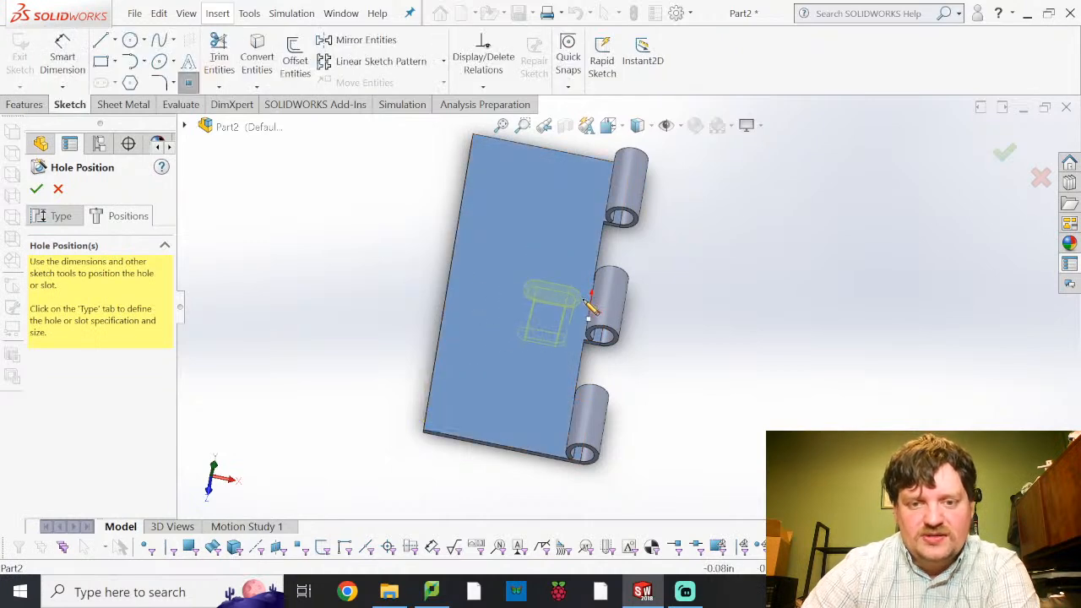
left_click(596, 312)
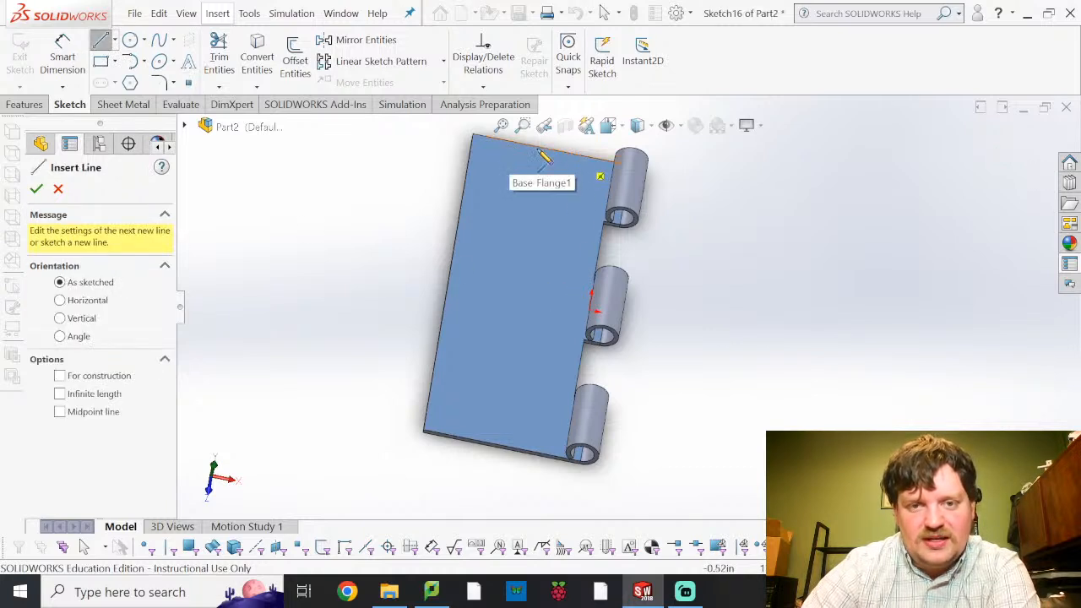
left_click(473, 134)
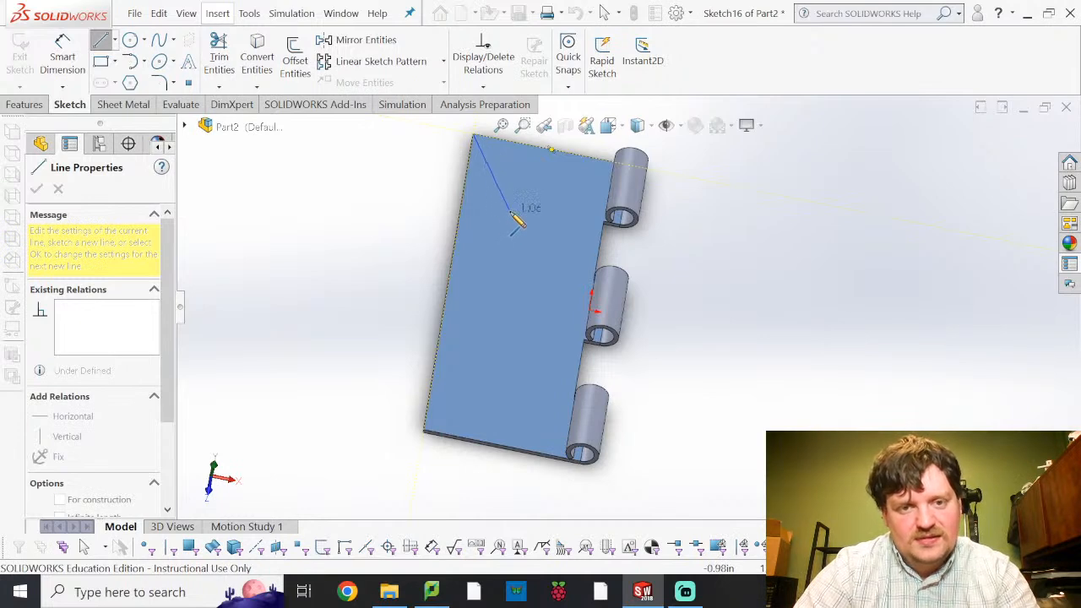
left_click(510, 210)
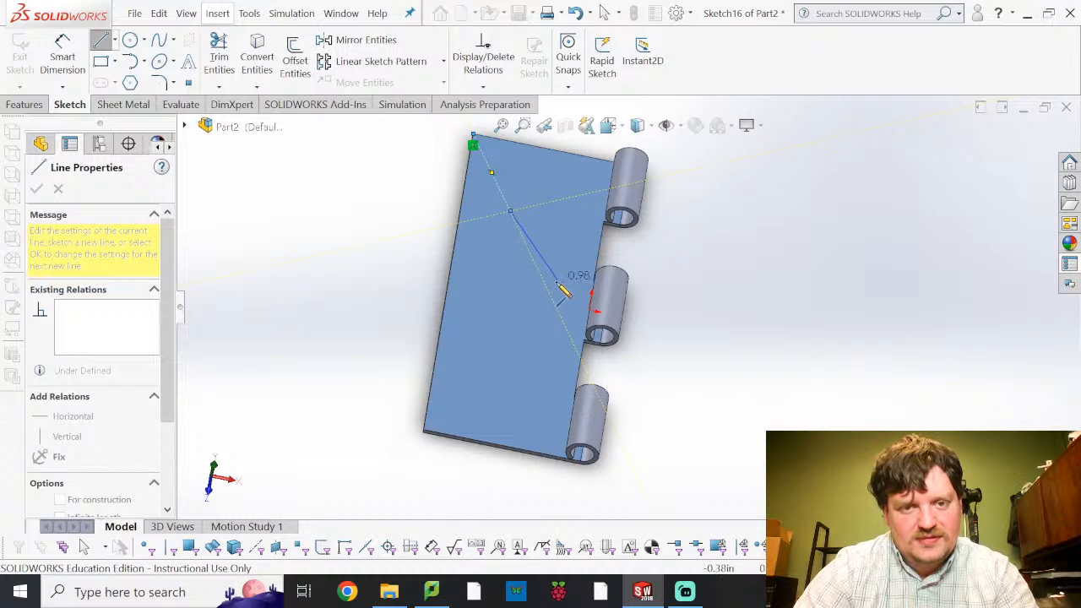
left_click(483, 370)
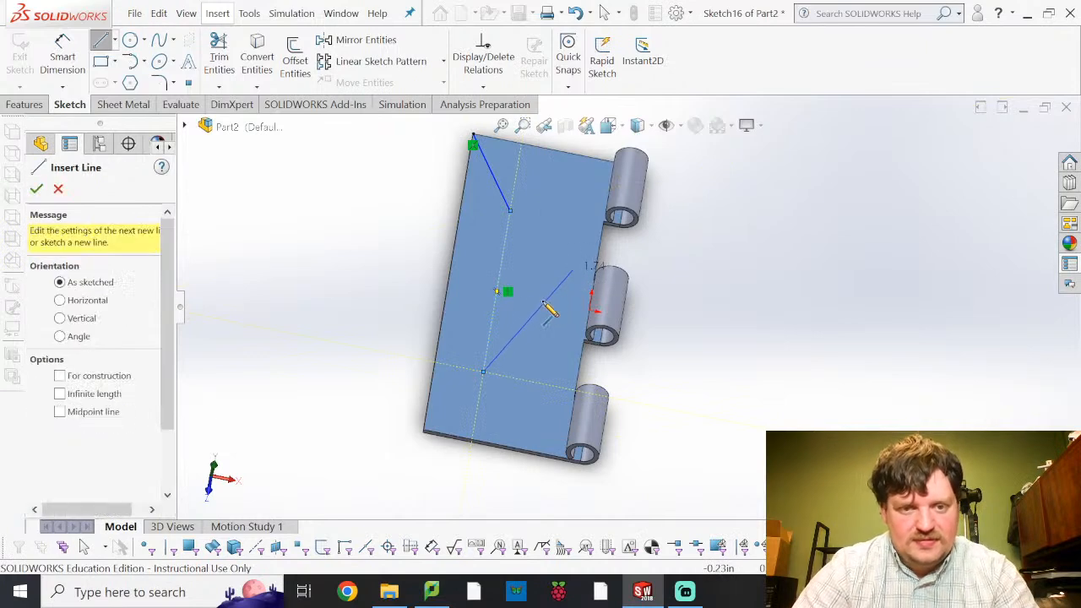
key("Escape")
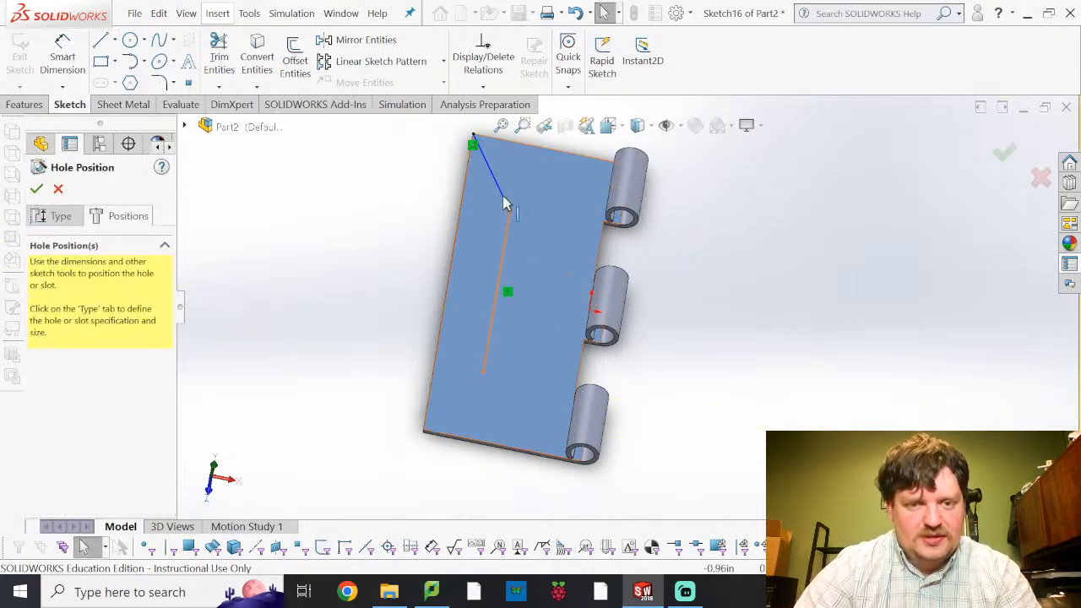
Convert both the vertical line and the diagonal line on the plate's face to construction geometry.
left_click(504, 203)
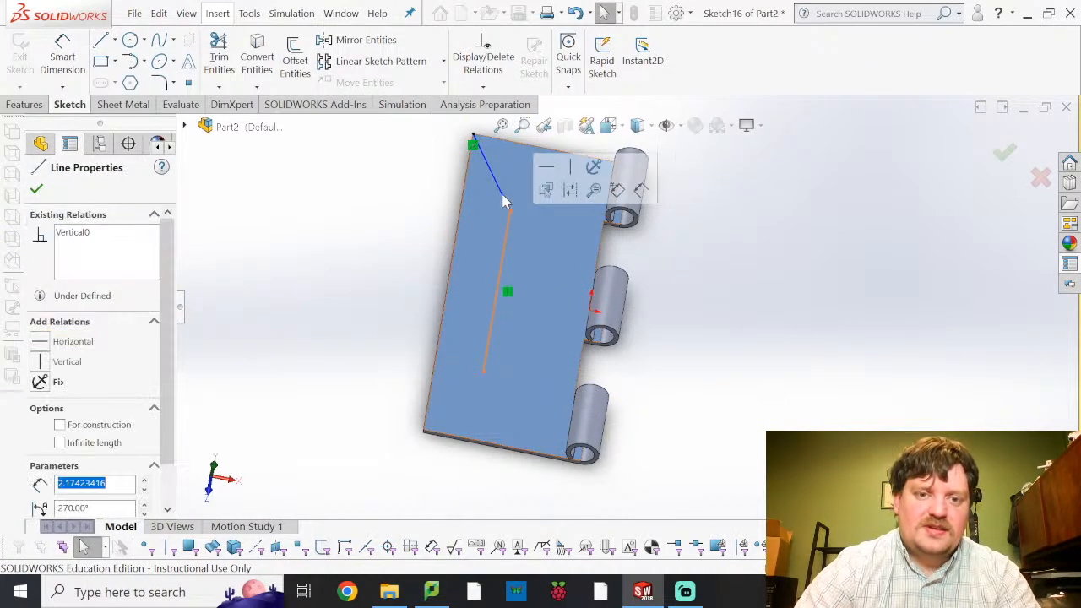
left_click(60, 425)
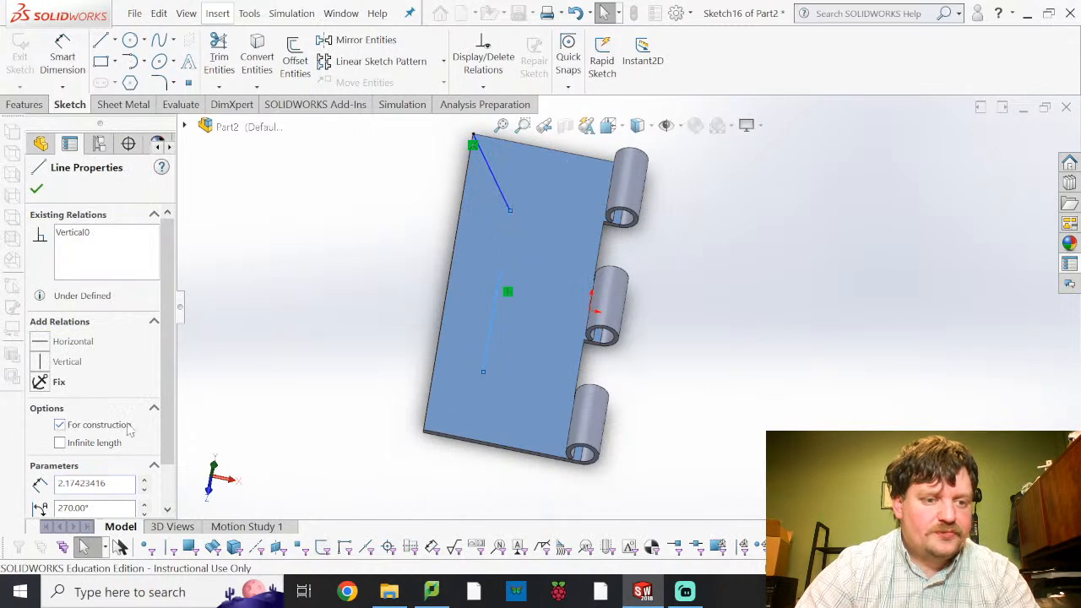
left_click(501, 194)
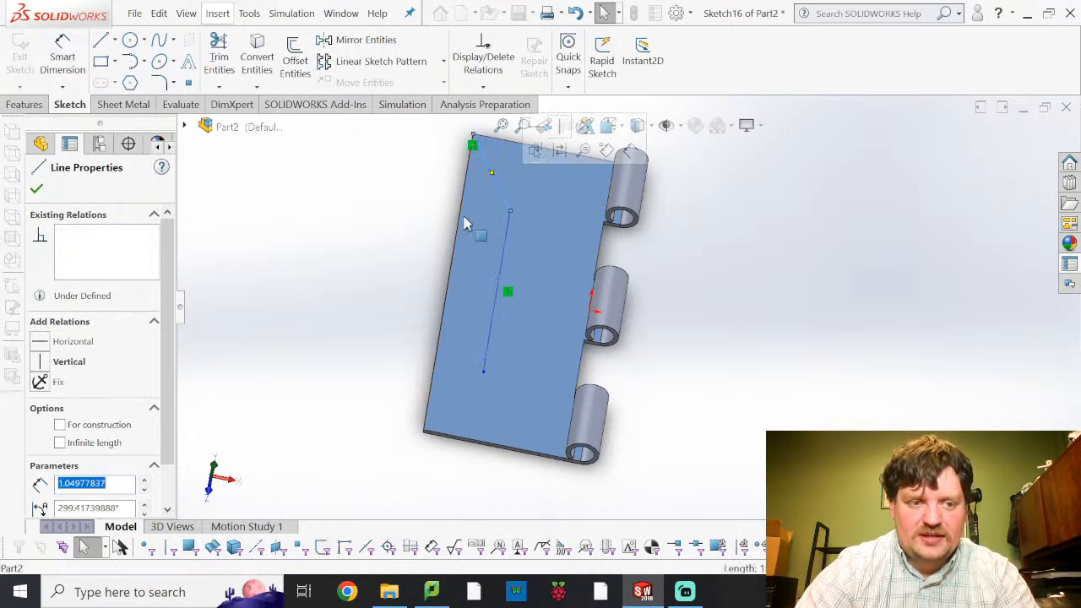
left_click(62, 425)
left_click(534, 250)
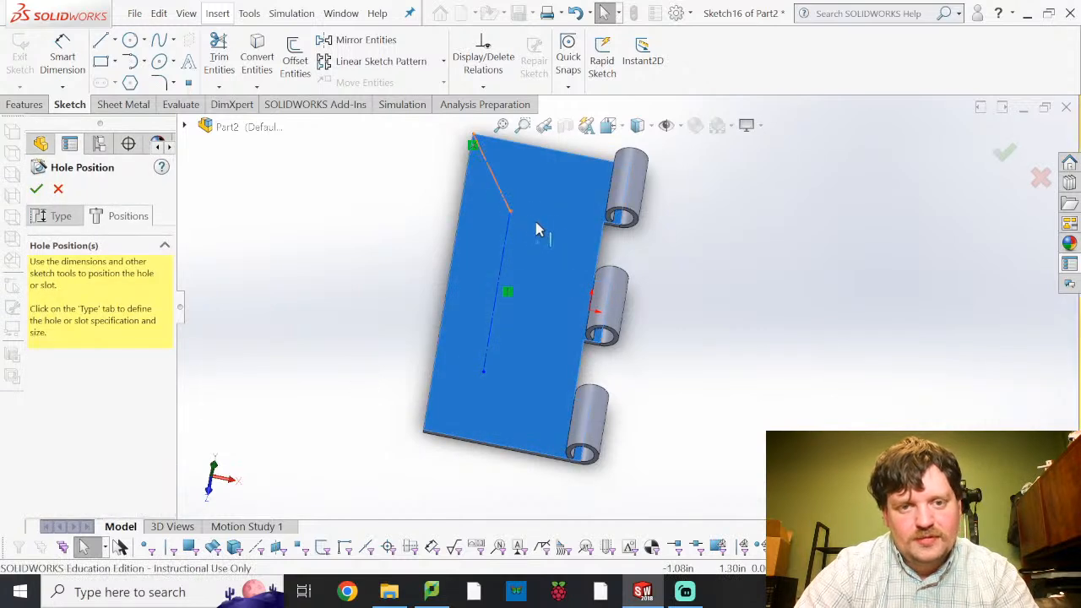
Delete the diagonal construction line and make the vertical construction line's midpoint horizontal with the origin.
left_click(507, 204)
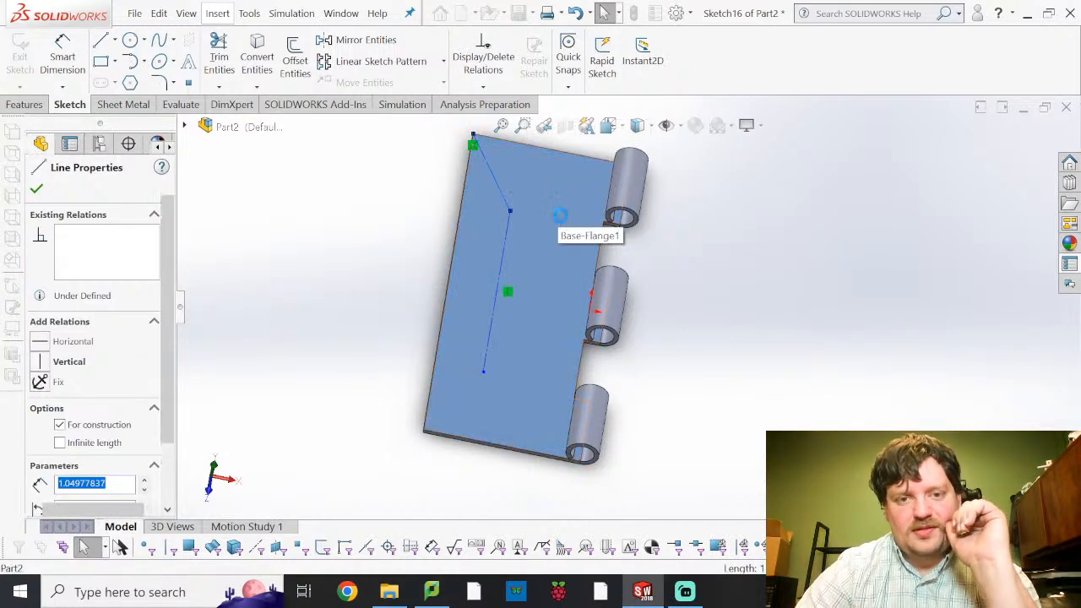
key("Escape")
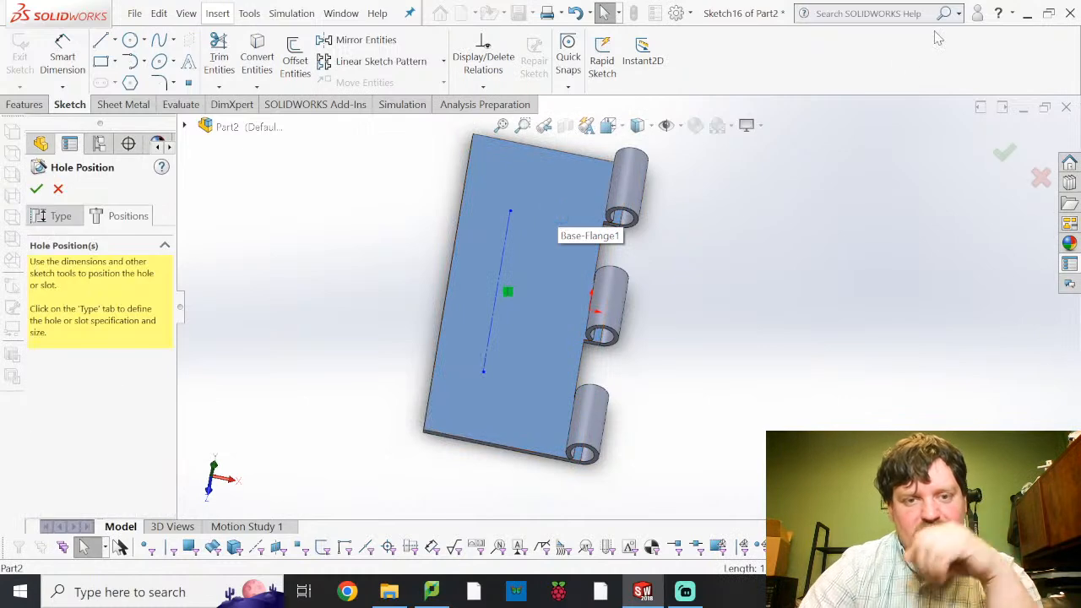
left_click(498, 296)
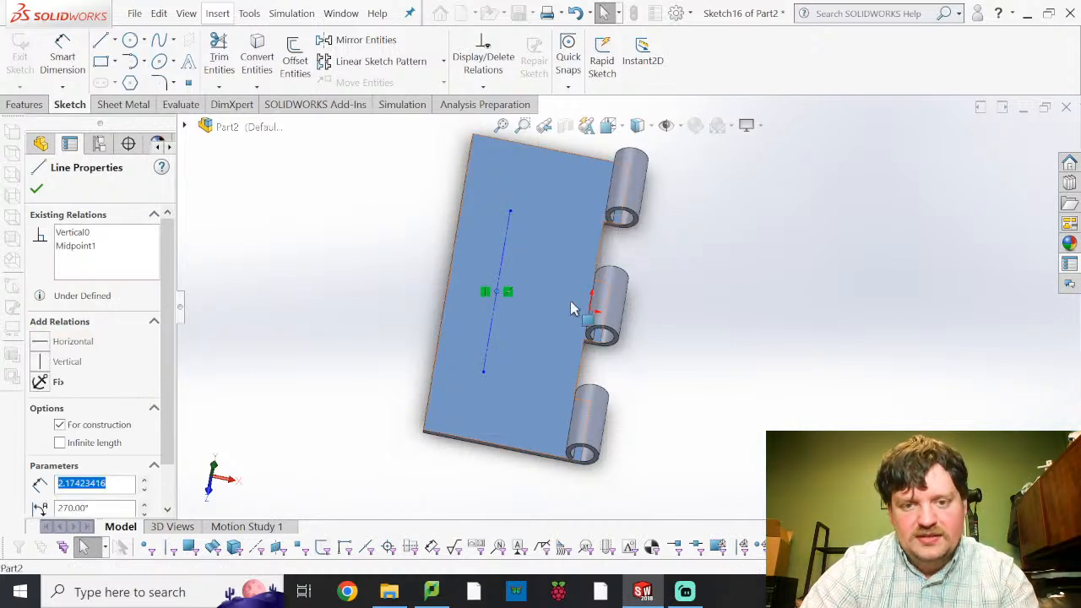
key("Escape")
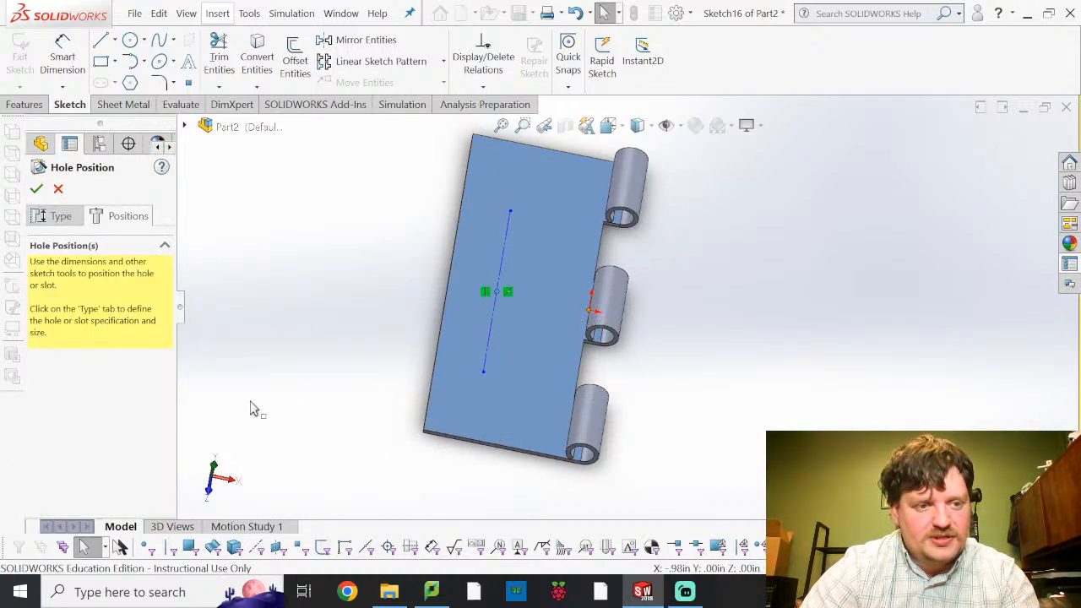
left_click(44, 412)
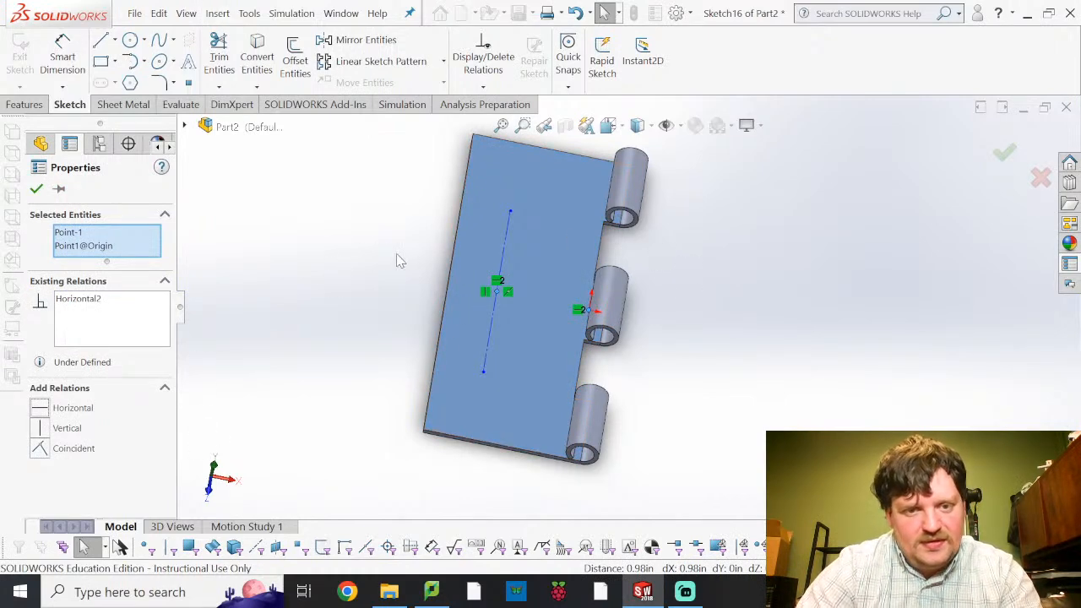
Dimension the vertical construction line's length and set it to 3 in.
left_click(62, 56)
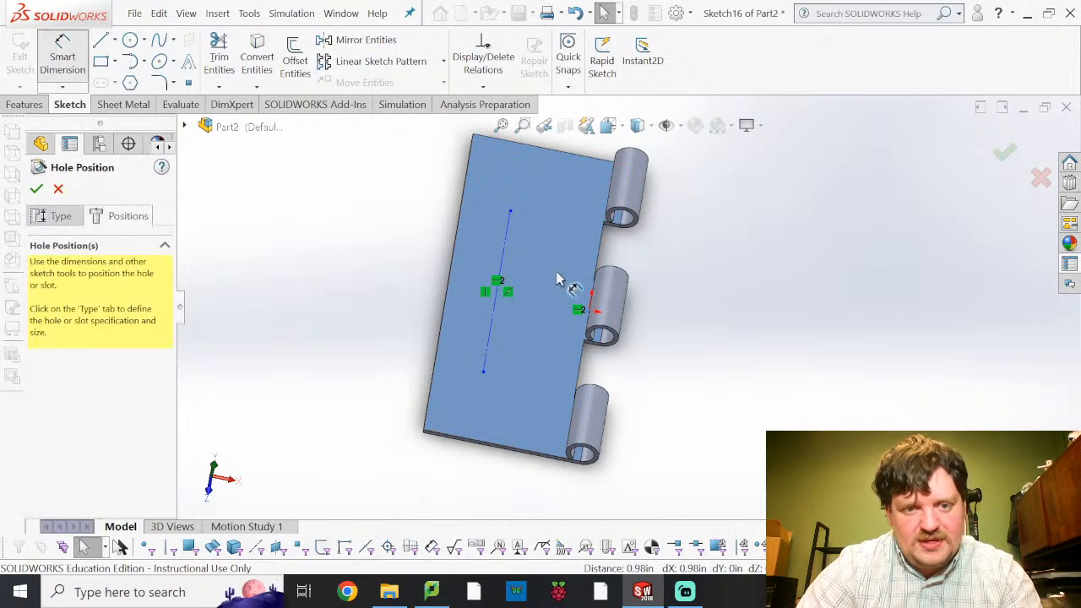
left_click(505, 255)
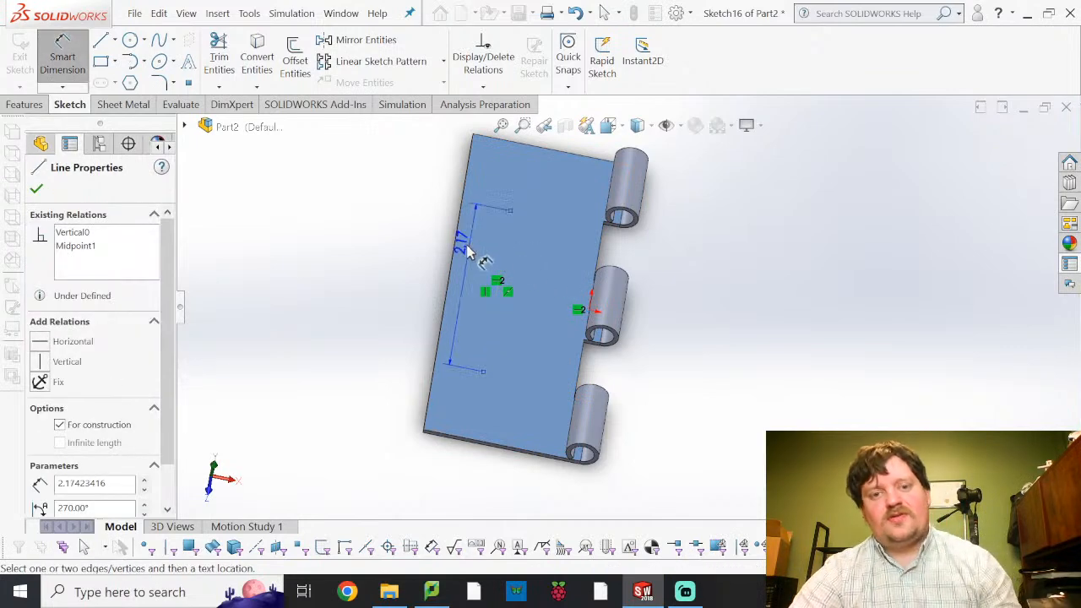
left_click(386, 283)
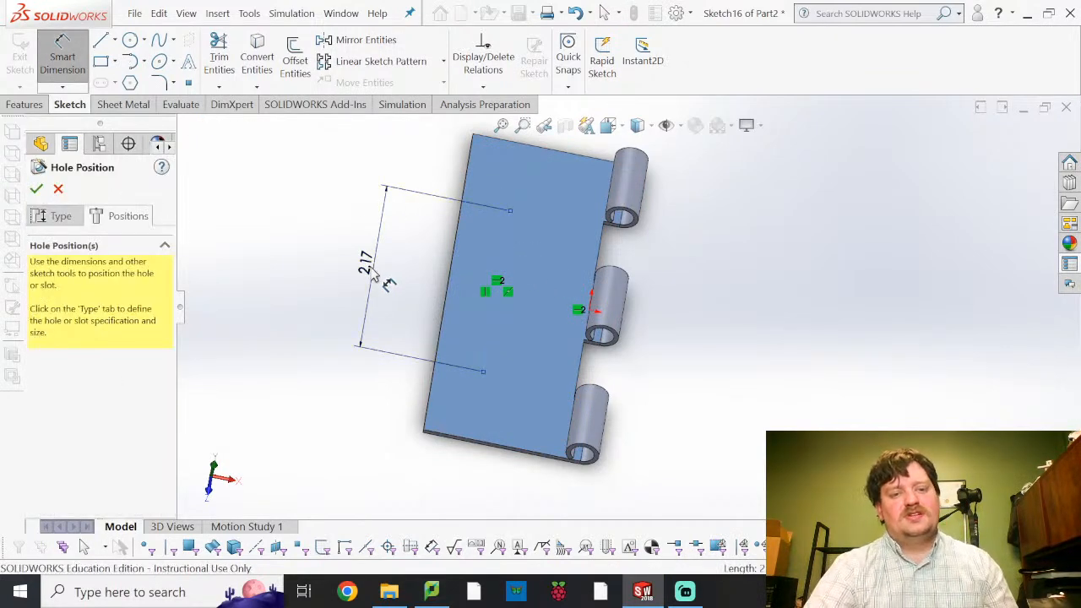
double_click(366, 267)
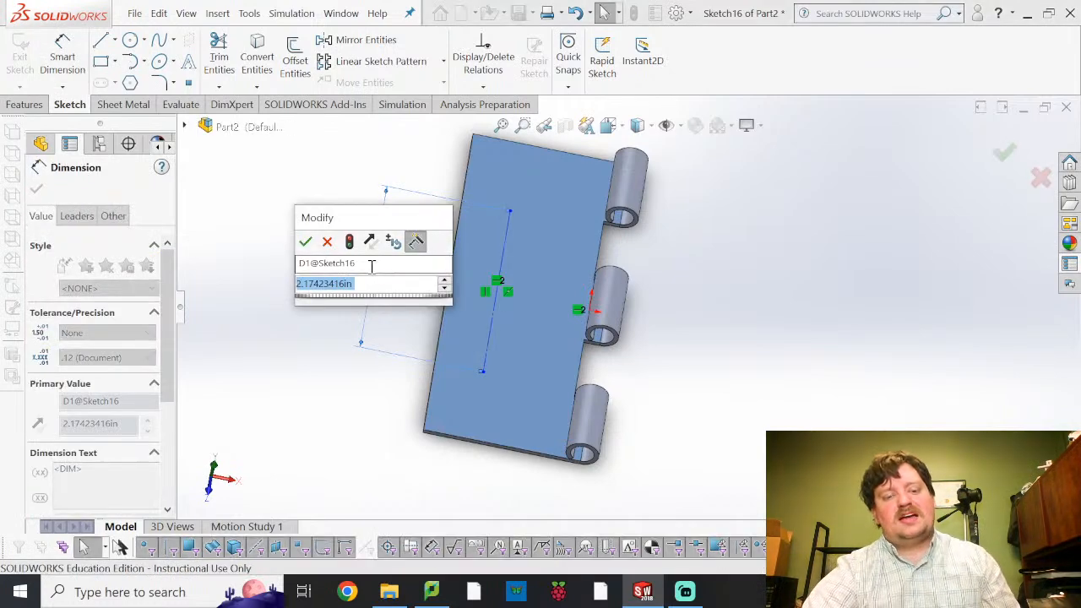
type("2")
key("Return")
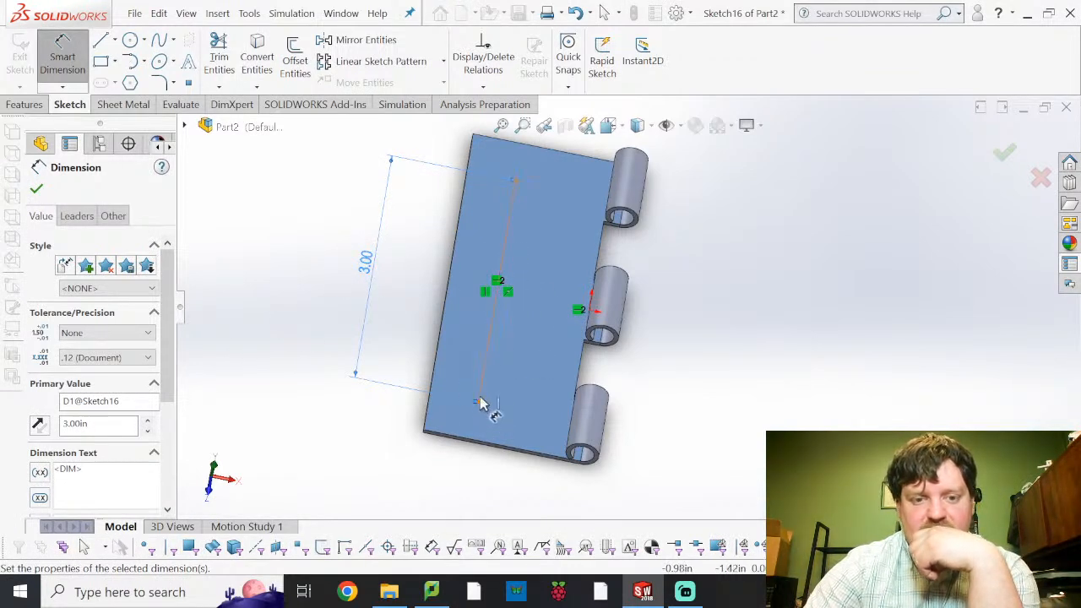
Dimension the distance between the vertical construction line and the plate's outer edge as 0.5 in.
left_click(433, 411)
left_click(427, 402)
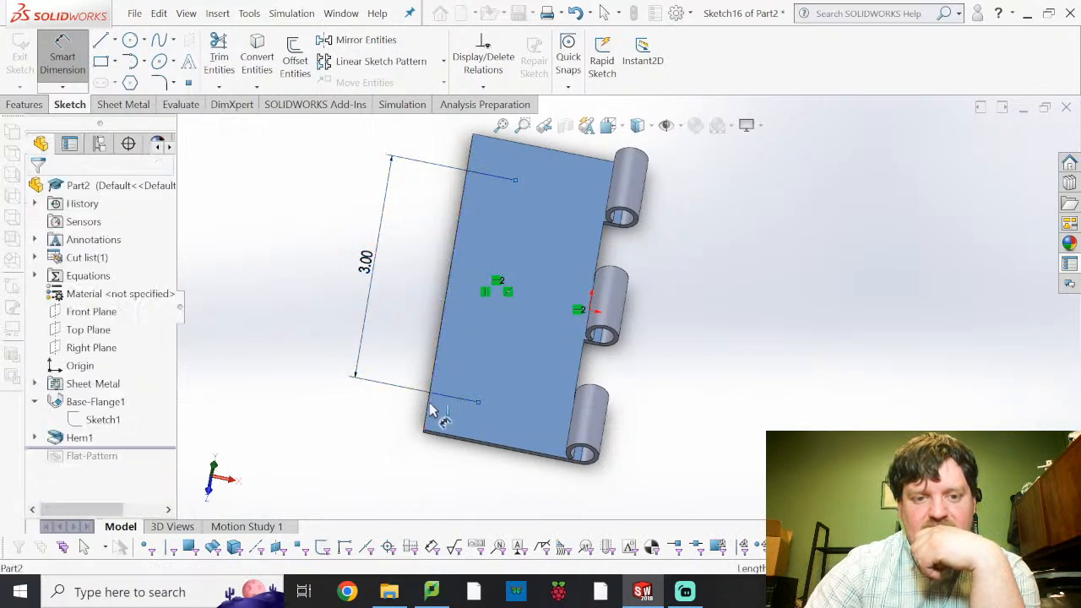
left_click(428, 481)
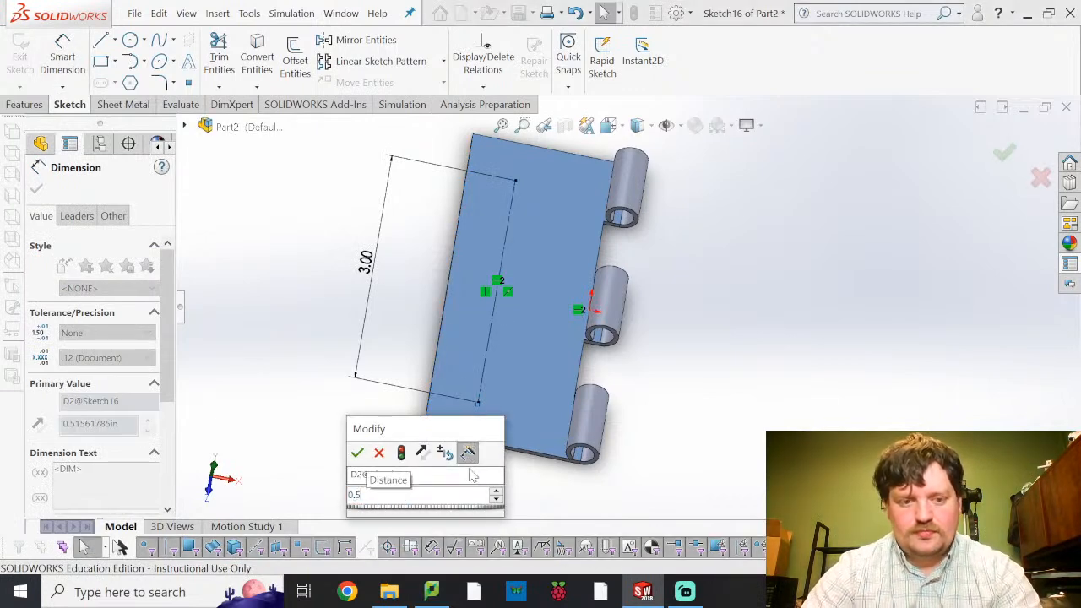
key("Return")
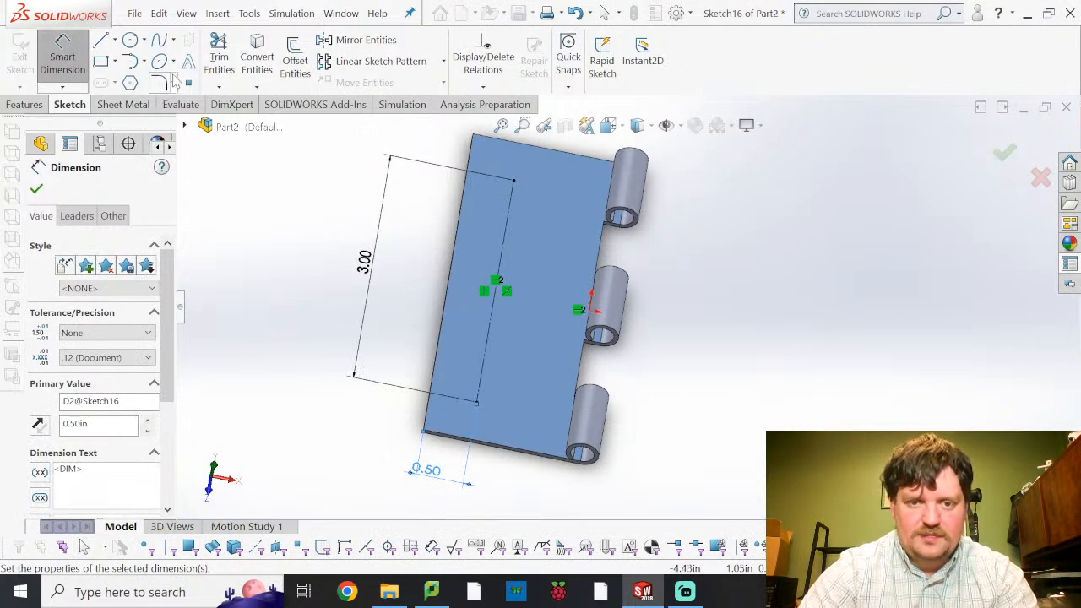
Sketch a second vertical construction line about 1.64 in long on the plate's face, between the first line and the hems.
left_click(102, 41)
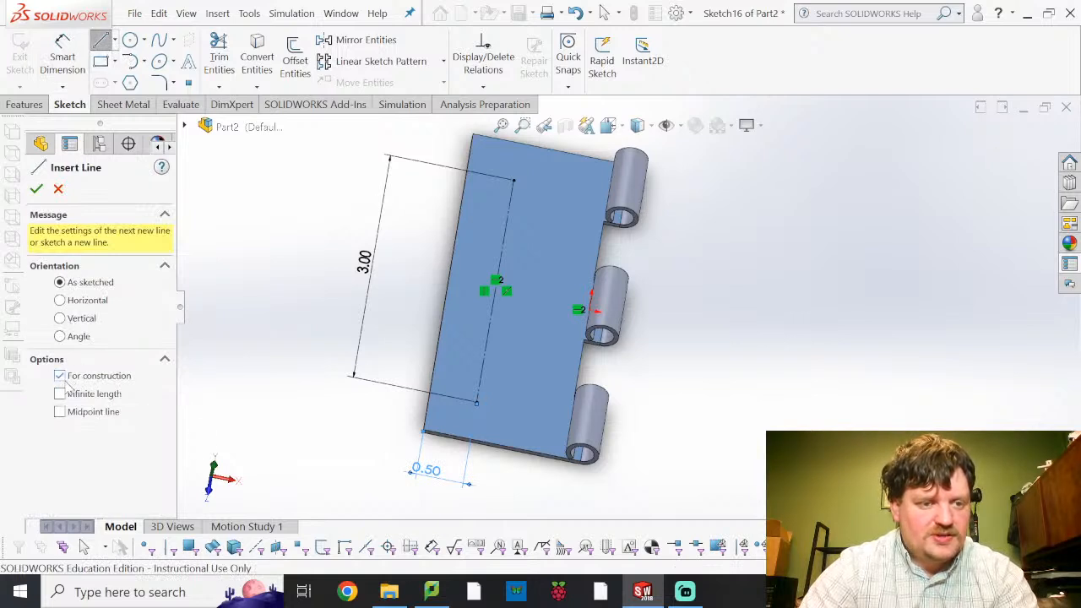
left_click(565, 248)
left_click(549, 368)
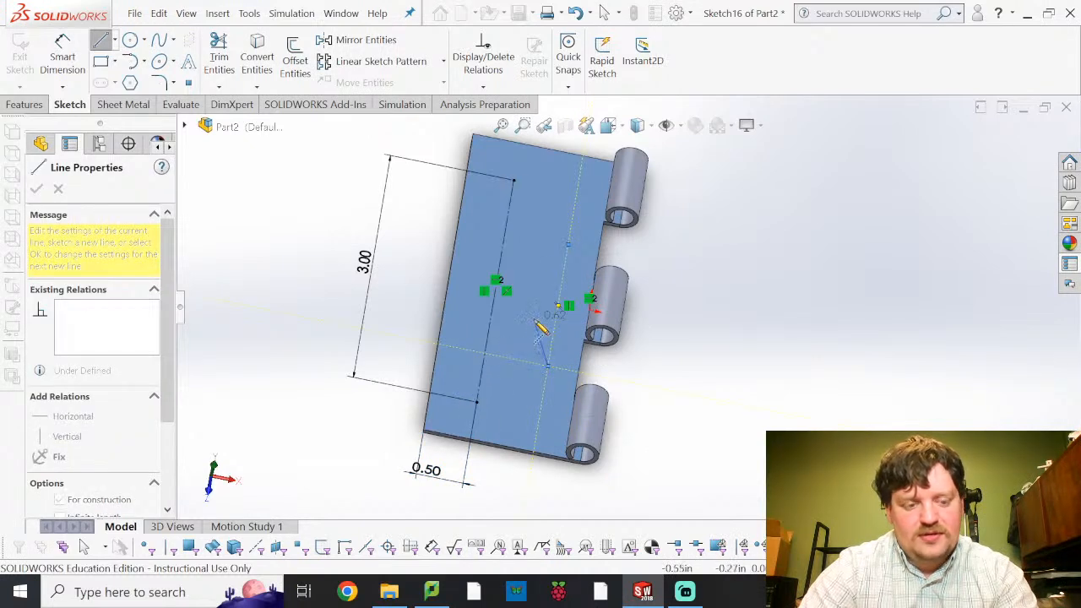
double_click(579, 343)
key("Escape")
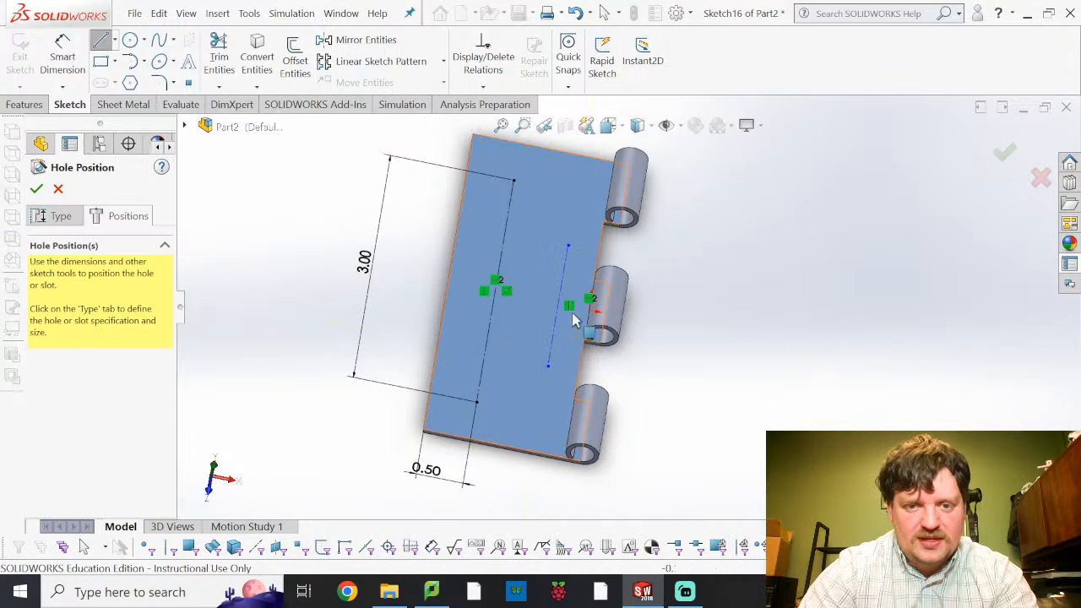
Make the midpoint of the second construction line horizontal with the origin.
left_click(563, 293)
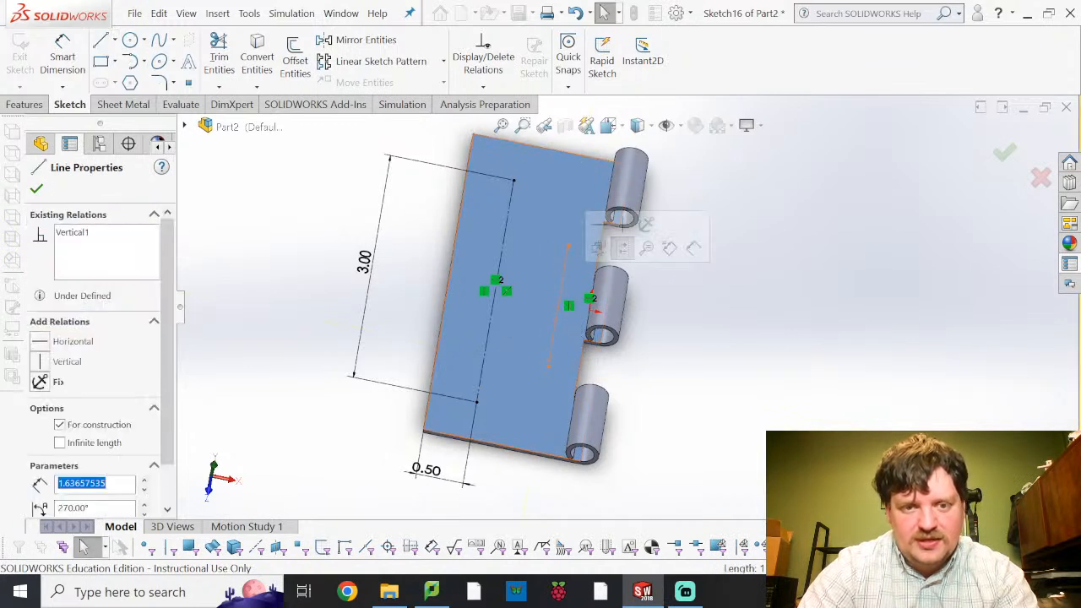
left_click(558, 306)
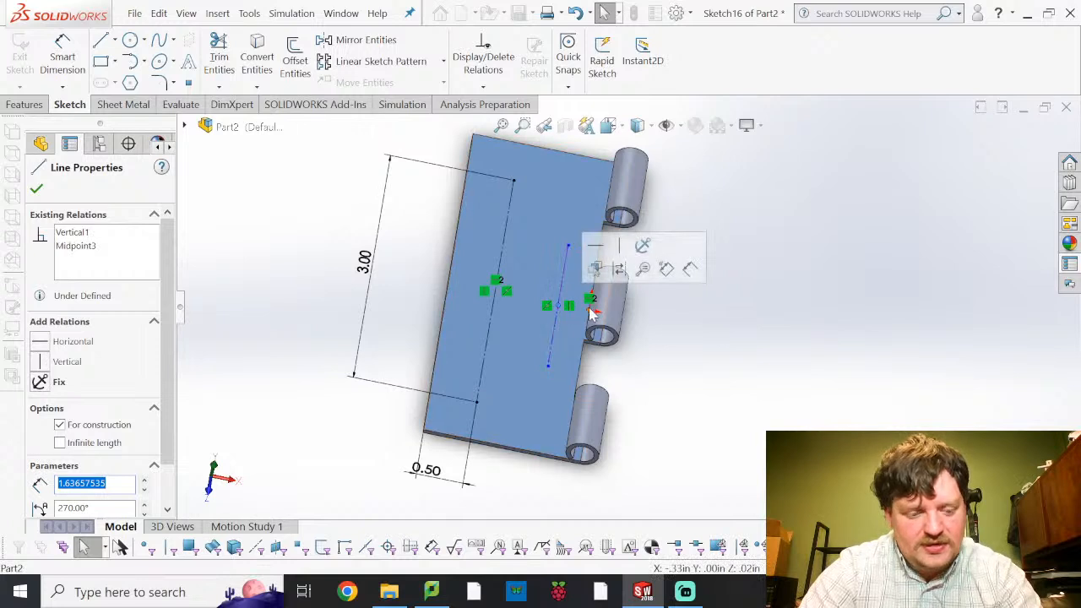
left_click(589, 312, "ctrl")
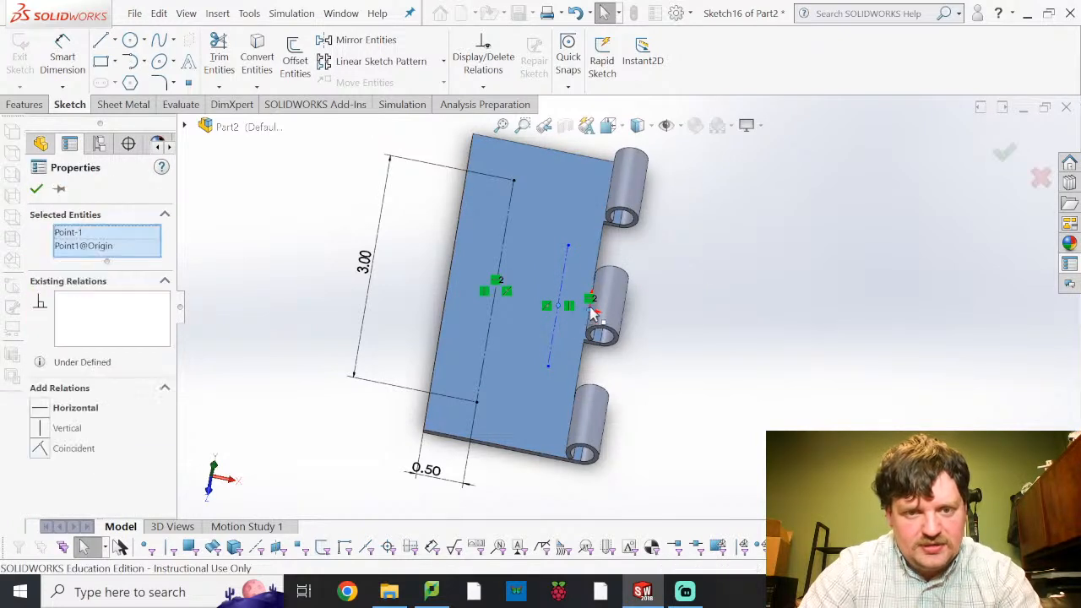
left_click(44, 409)
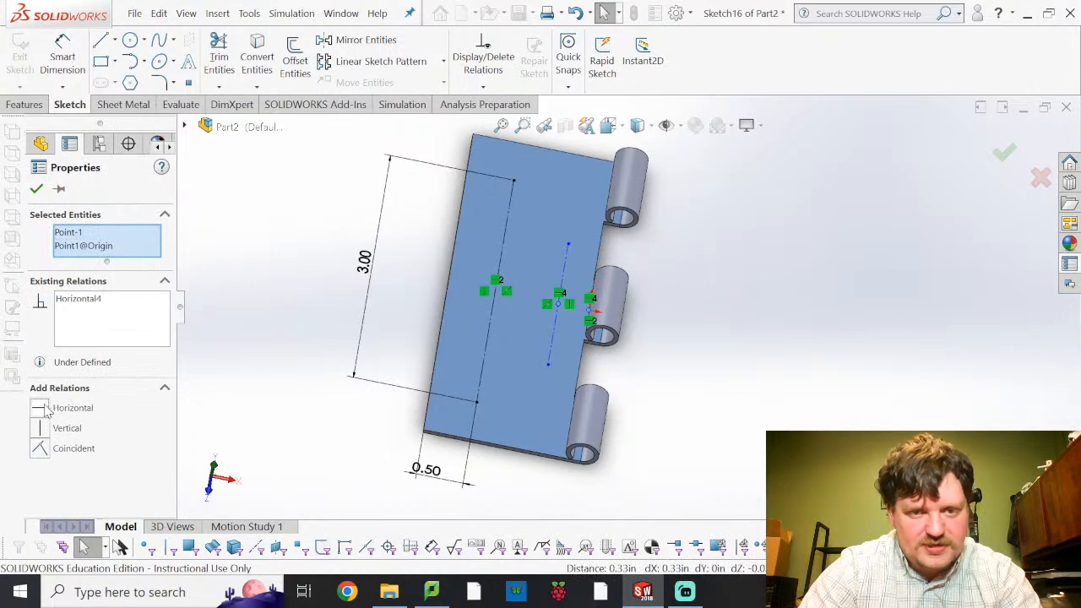
left_click(36, 189)
Dimension the second construction line's length as 1.5 in.
left_click(62, 58)
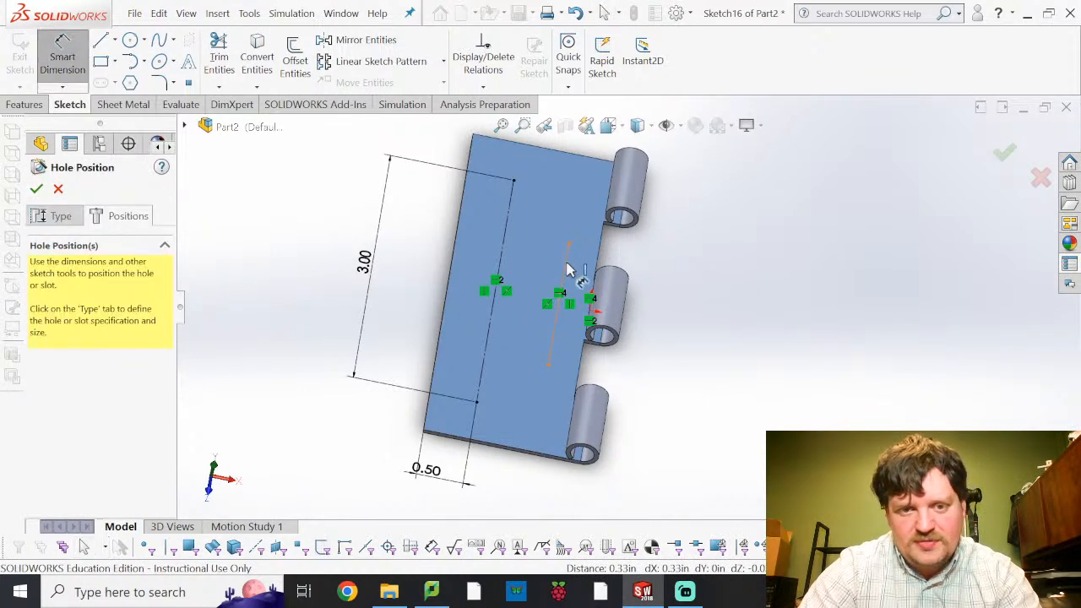
left_click(579, 284)
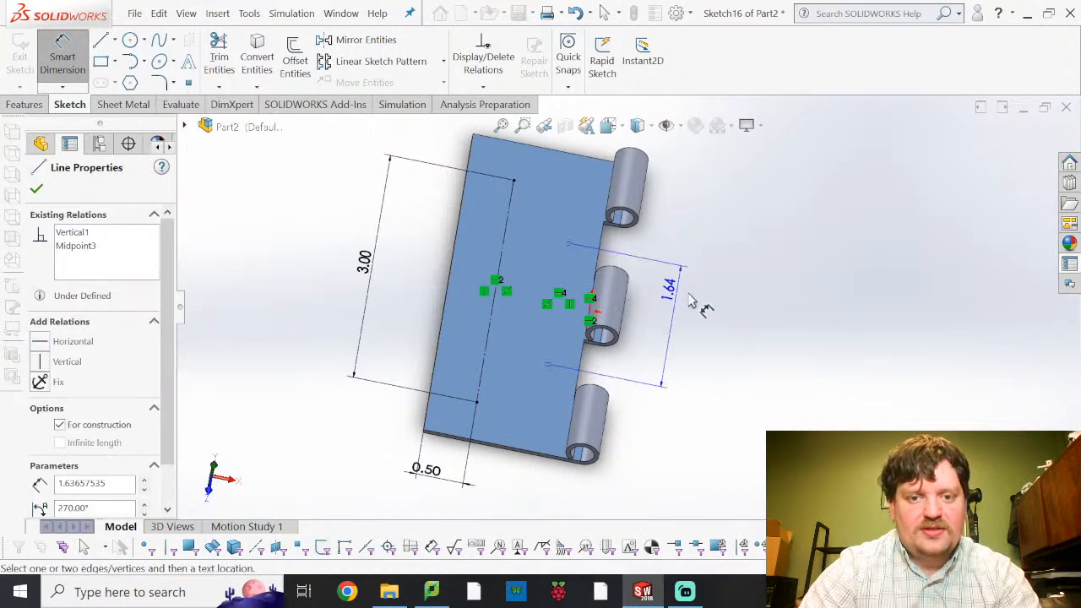
left_click(731, 329)
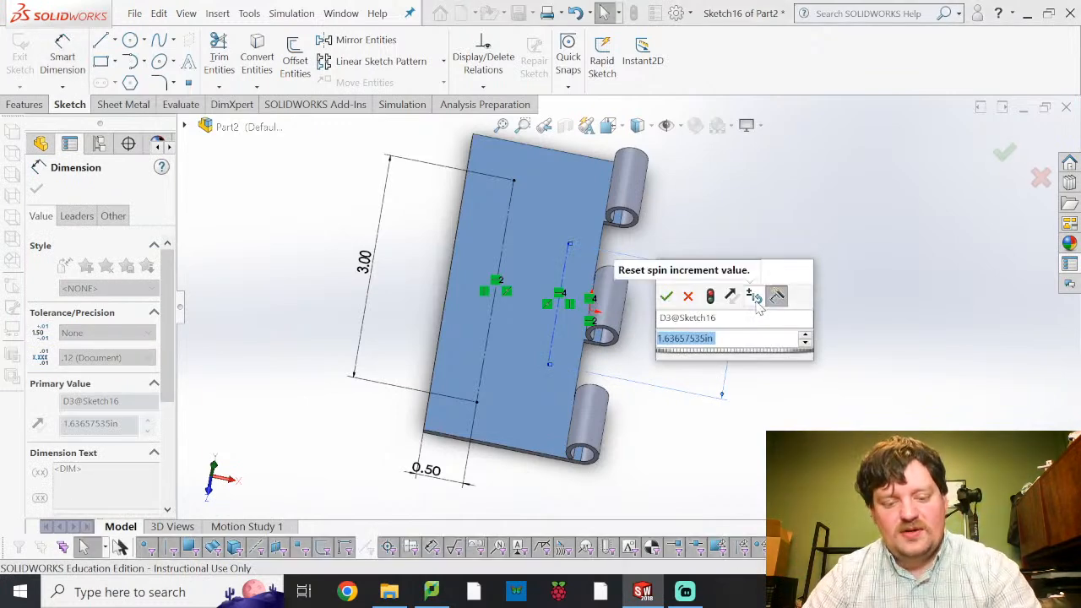
type("1.5")
key("Return")
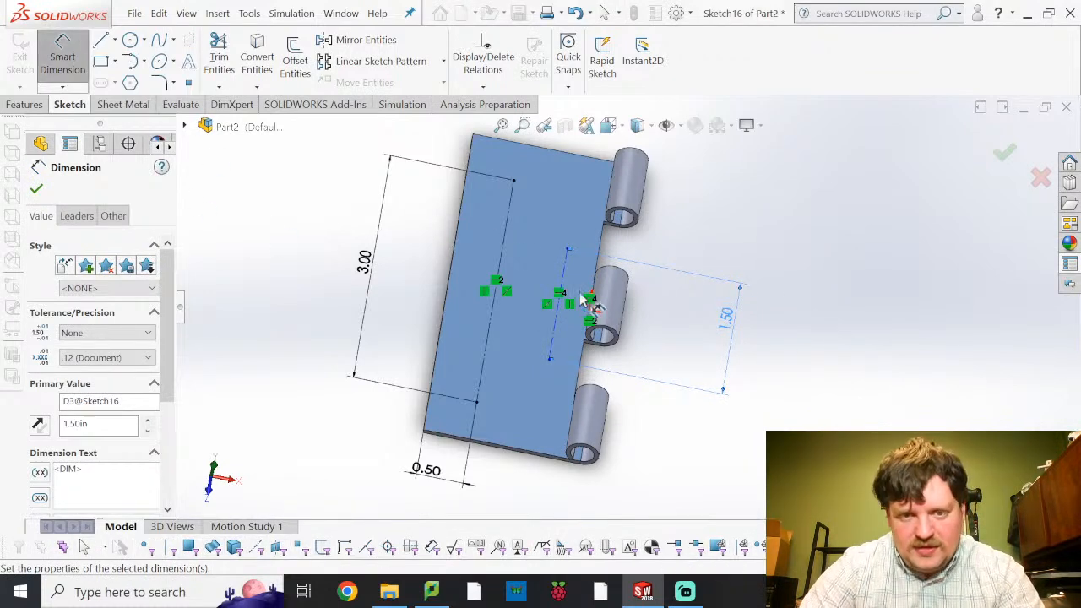
Dimension the distance between the second construction line and the plate's hem-side edge as 0.5 in.
left_click(594, 262)
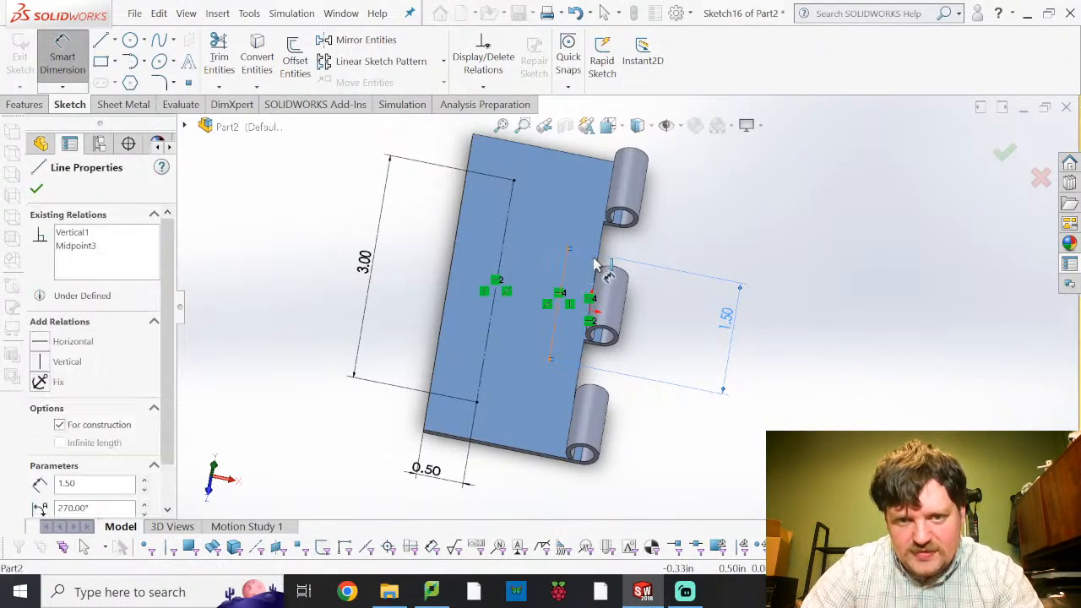
left_click(597, 262)
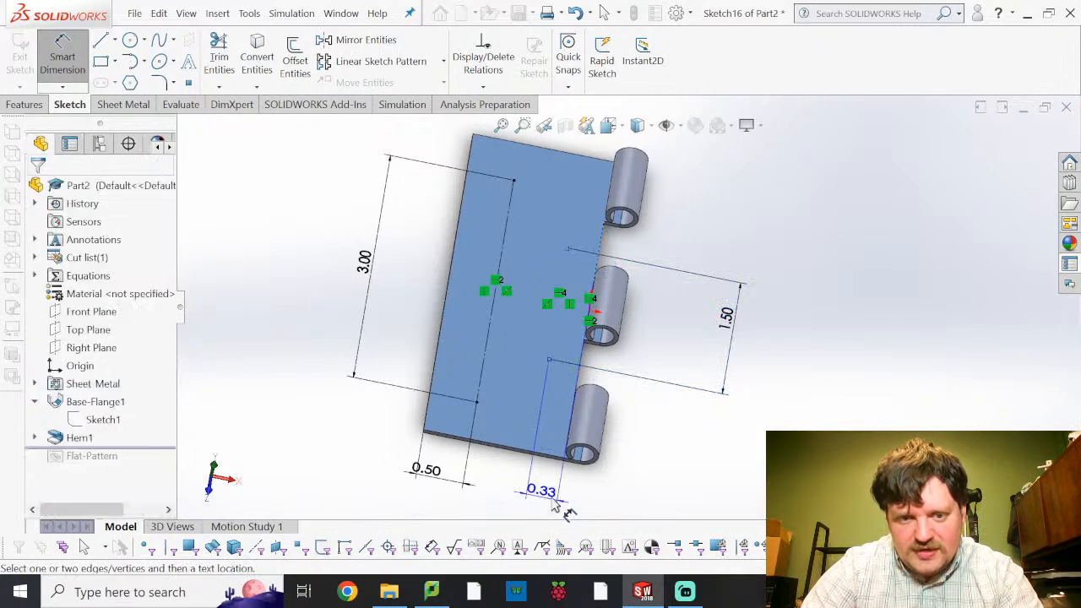
left_click(617, 508)
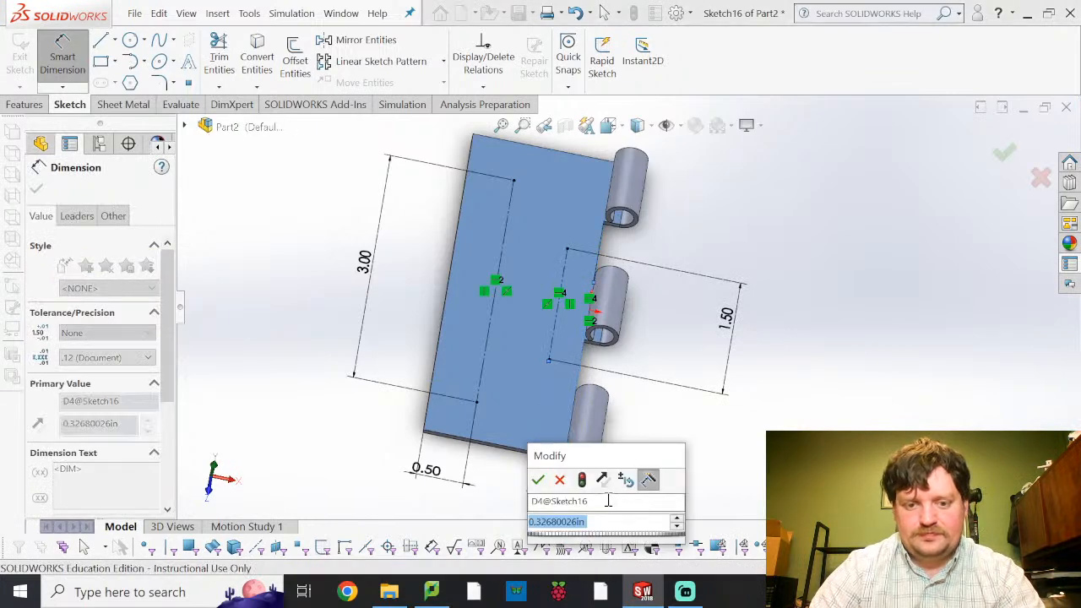
type("0.5")
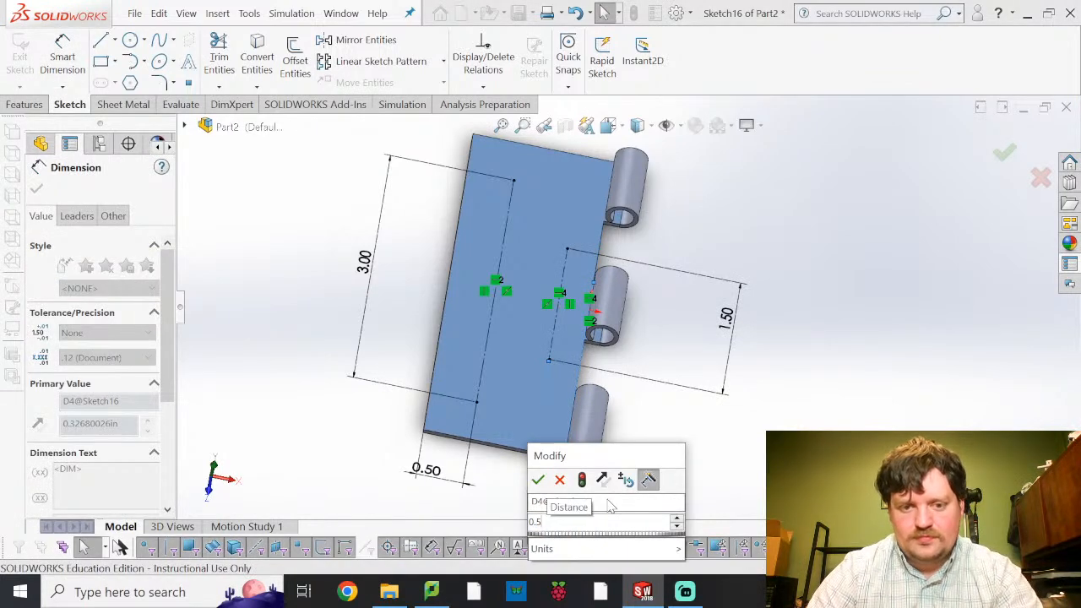
key("Return")
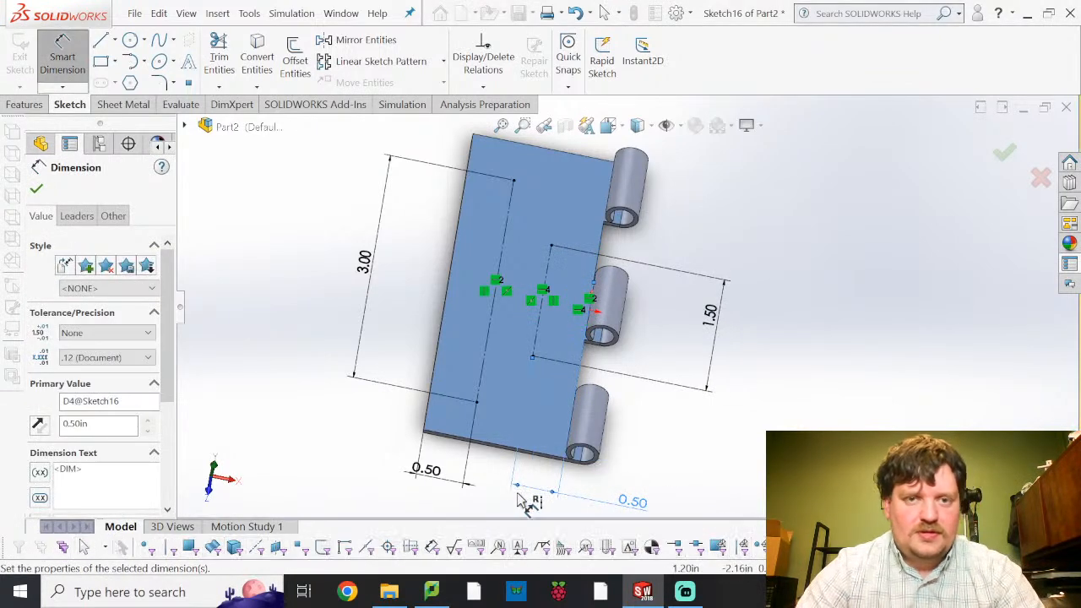
left_click(36, 190)
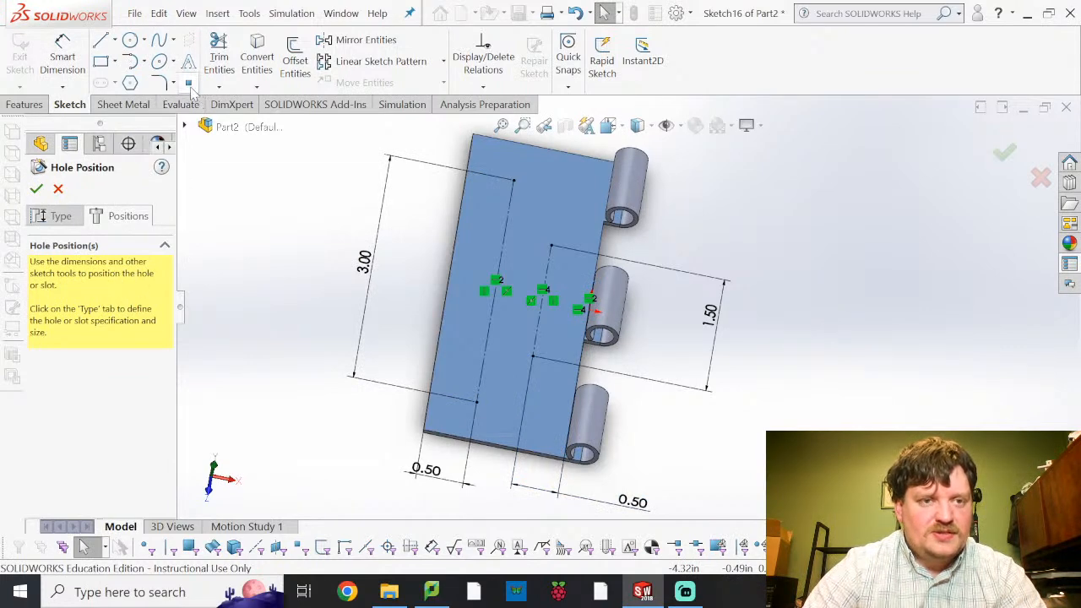
Place countersunk slot points on the upper endpoints of both vertical construction lines.
left_click(189, 84)
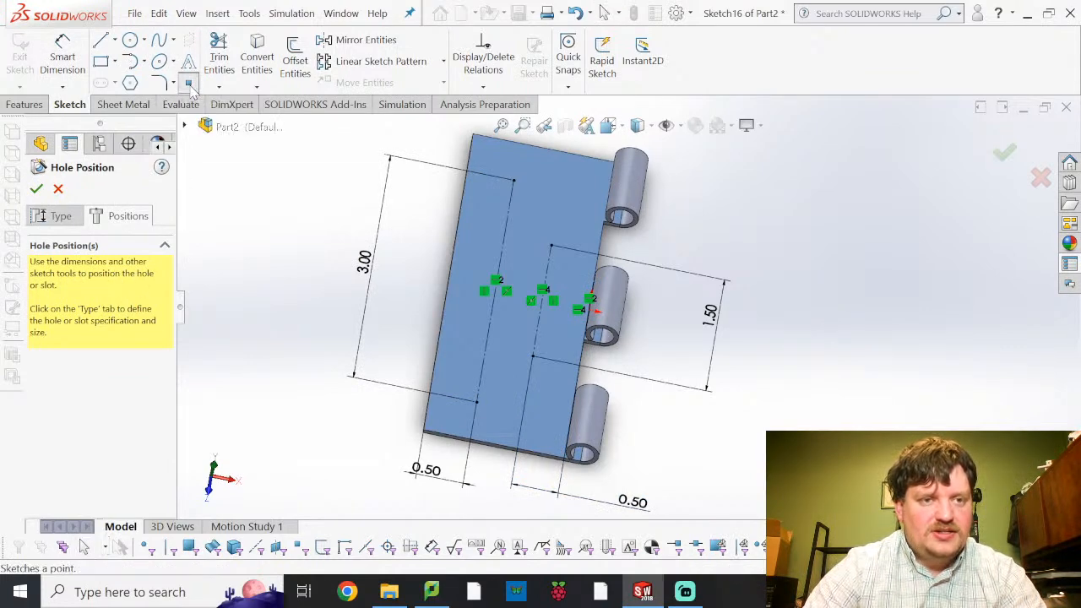
left_click(513, 189)
left_click(551, 246)
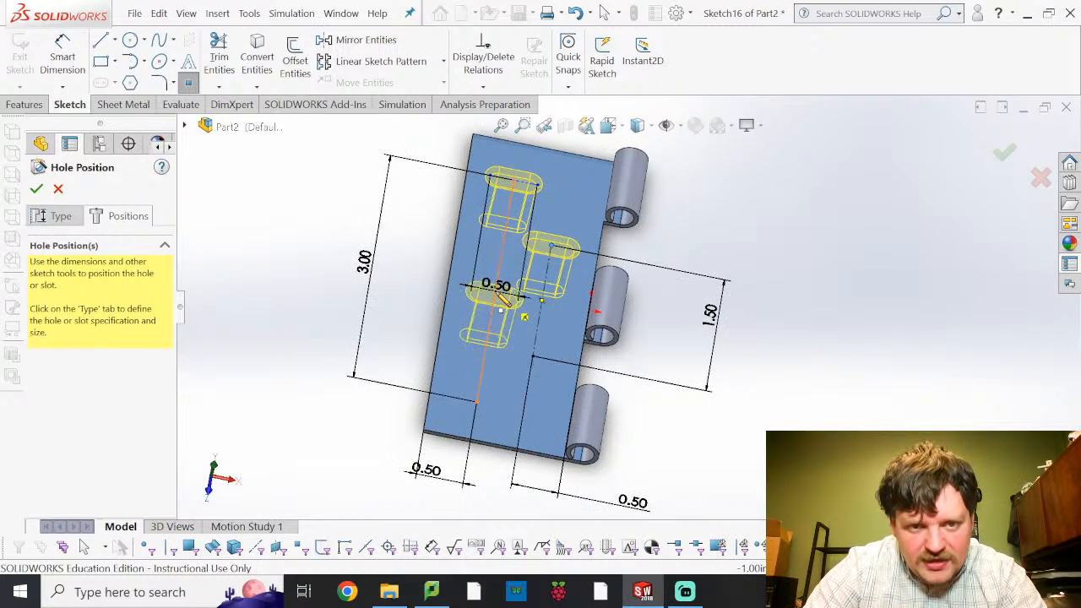
Place countersunk slots at the midpoint and lower end of the 3.00 line and the lower end of the 1.50 line, then apply the feature.
left_click(496, 291)
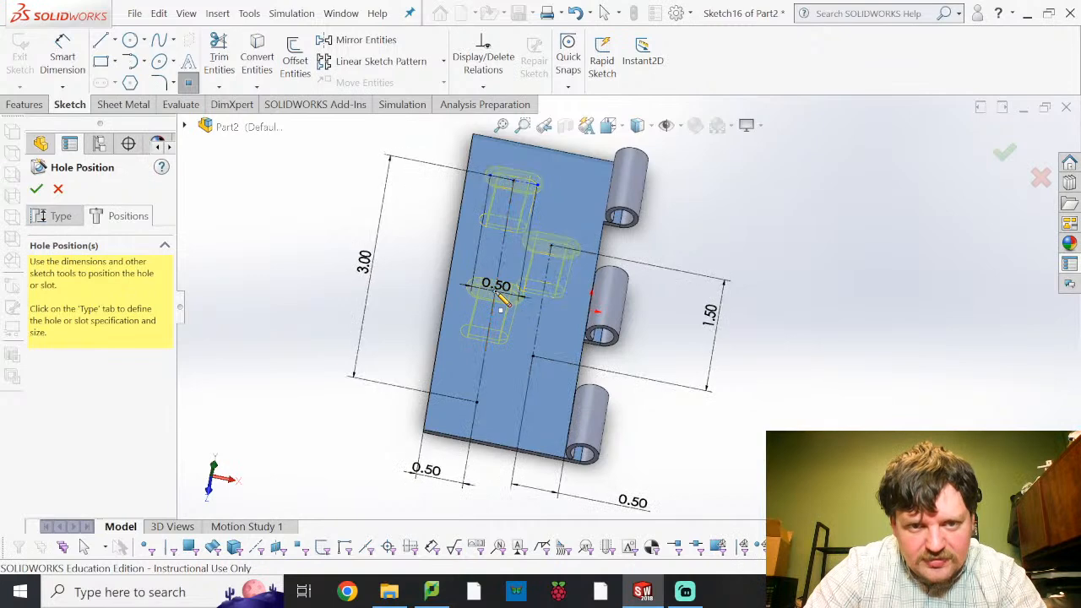
left_click(533, 358)
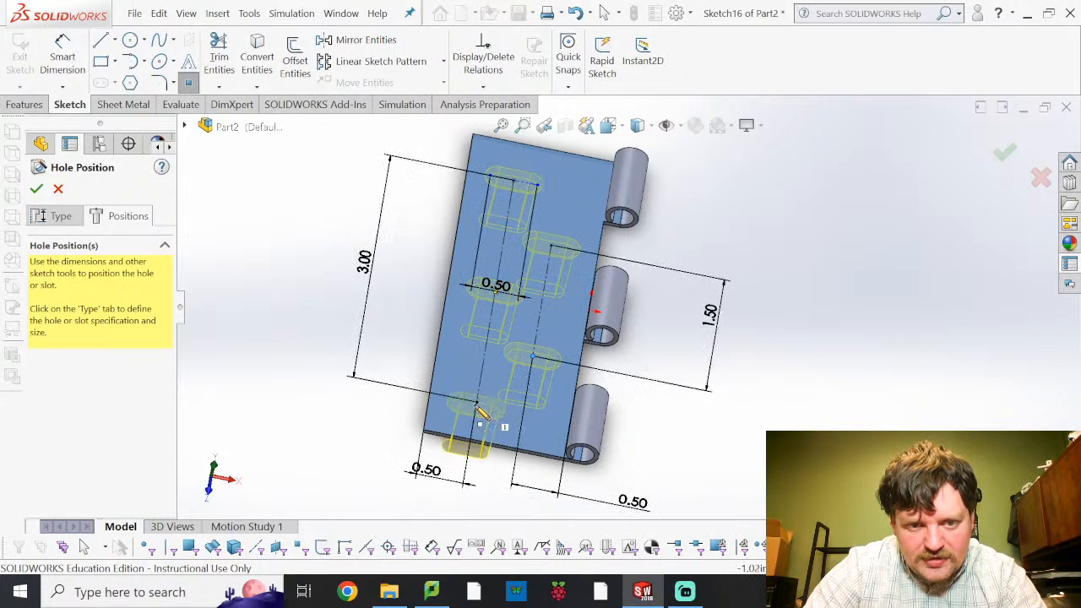
left_click(476, 404)
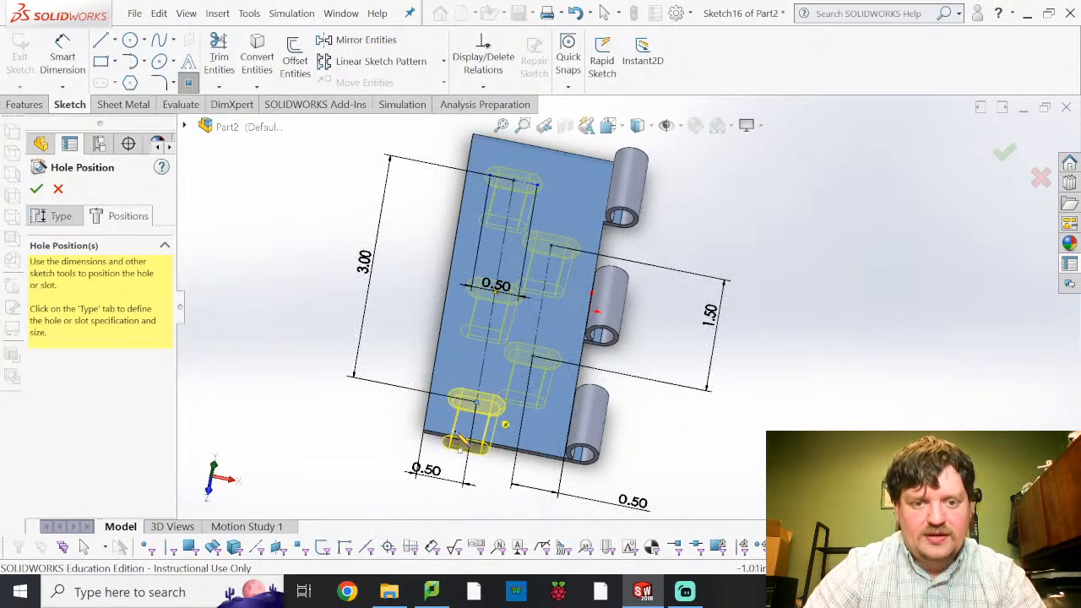
left_click(38, 189)
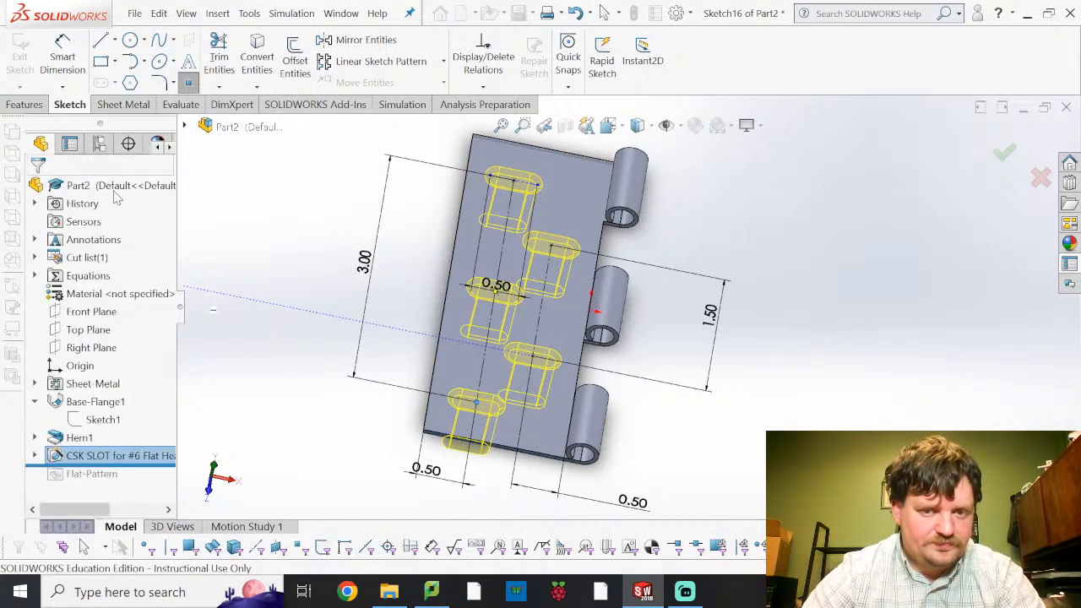
middle_click_drag(731, 380, 639, 373)
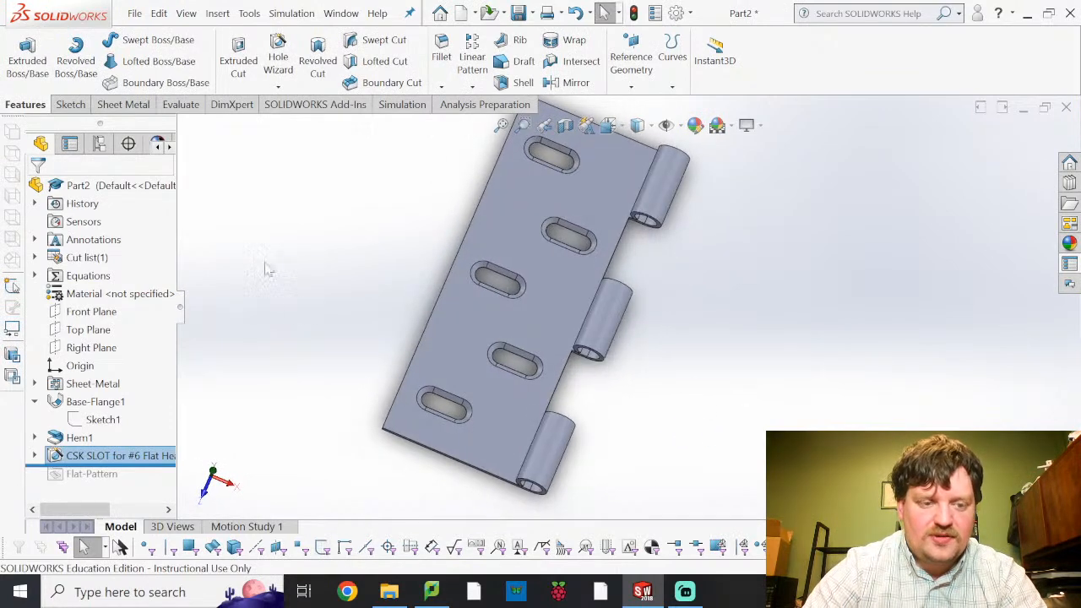
Edit the countersunk slot feature and set its screw type to Socket Countersunk Head Cap.
left_click(124, 457)
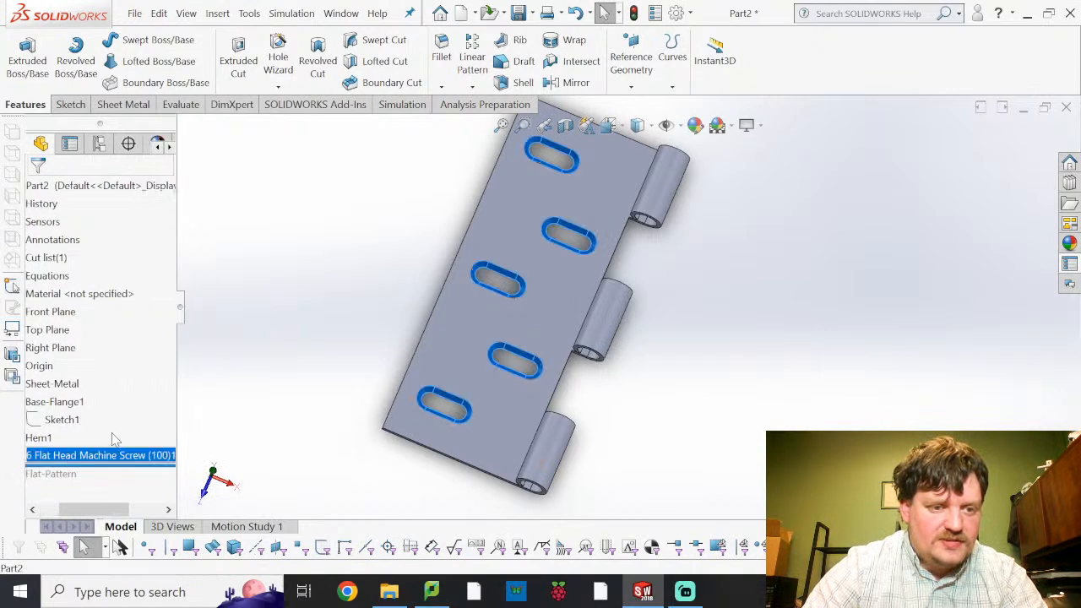
left_click(197, 454)
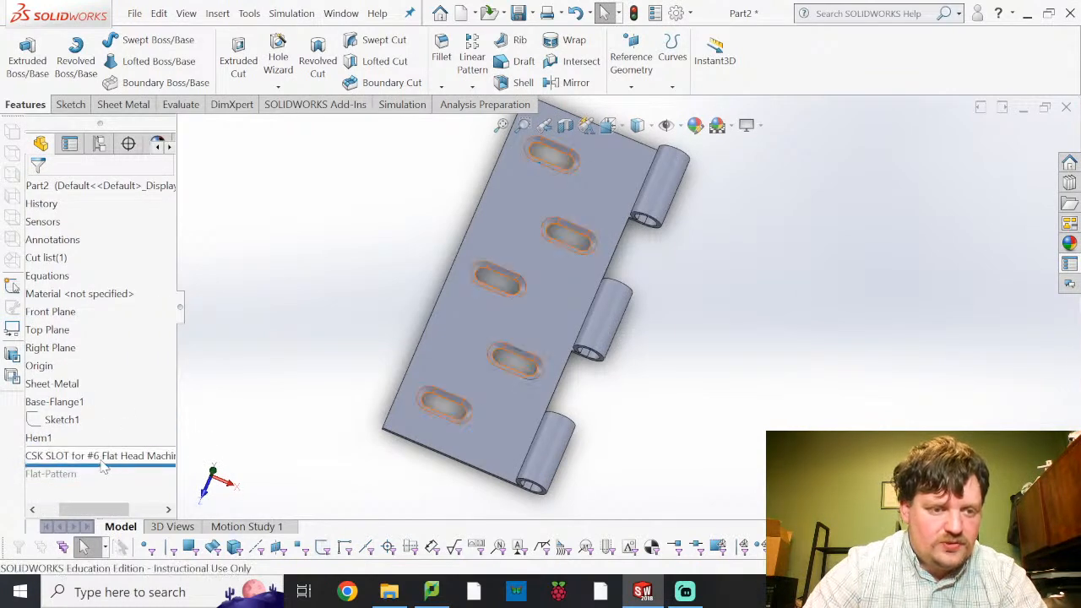
left_click(47, 457)
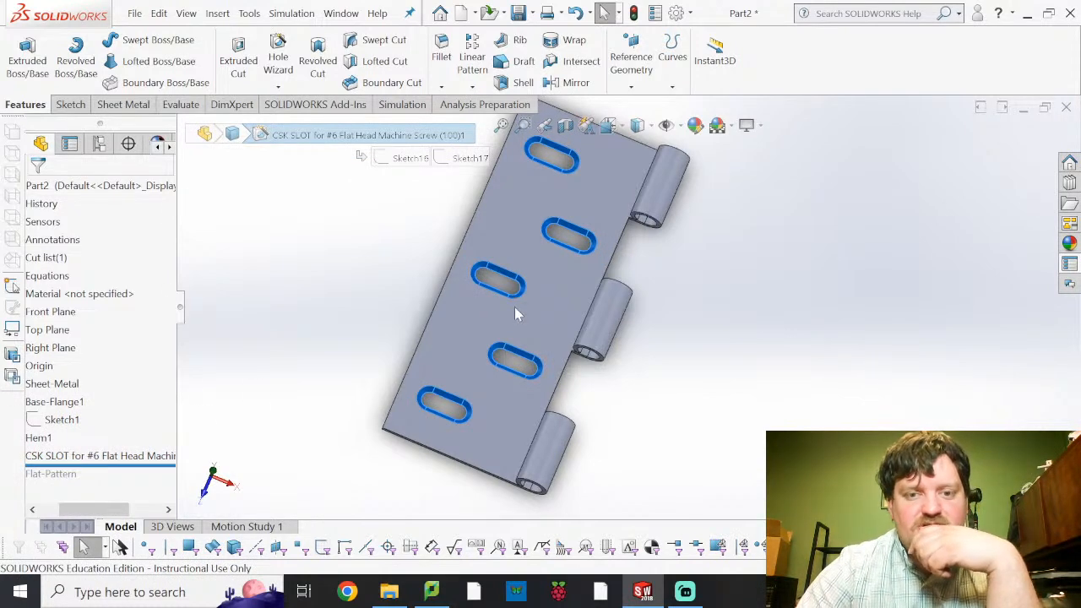
left_click(429, 136)
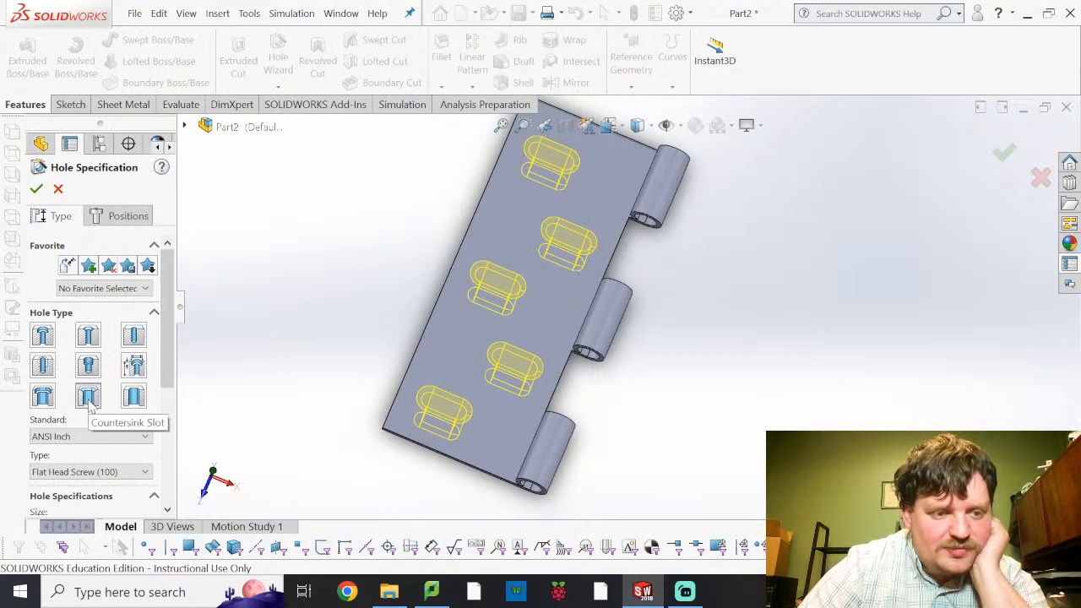
left_click(91, 473)
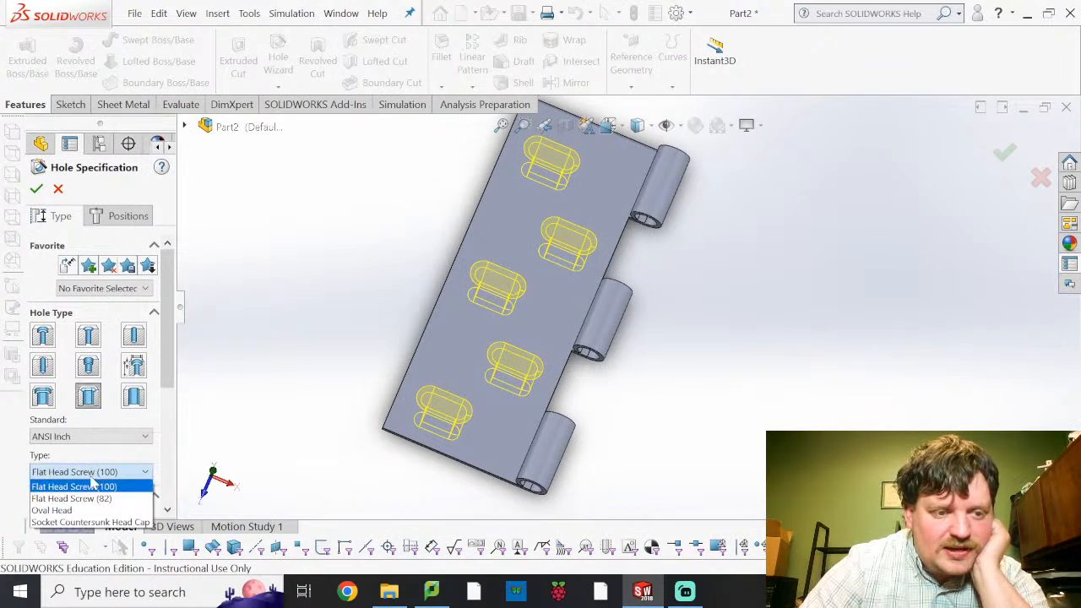
left_click(126, 523)
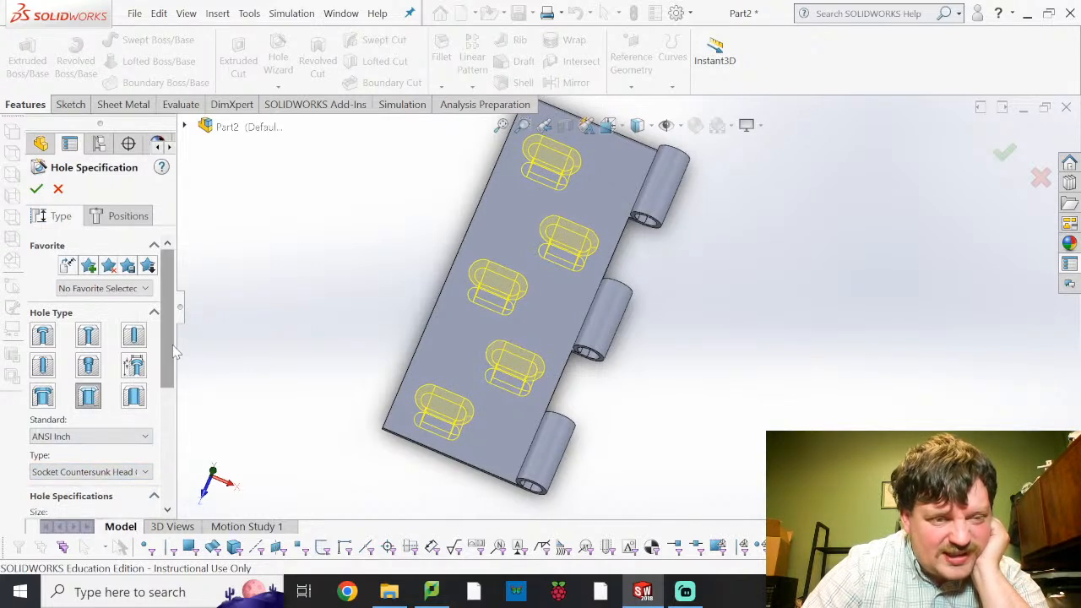
Set the slot length to 0.000 in and briefly display the custom sizing values.
left_click_drag(175, 353, 208, 469)
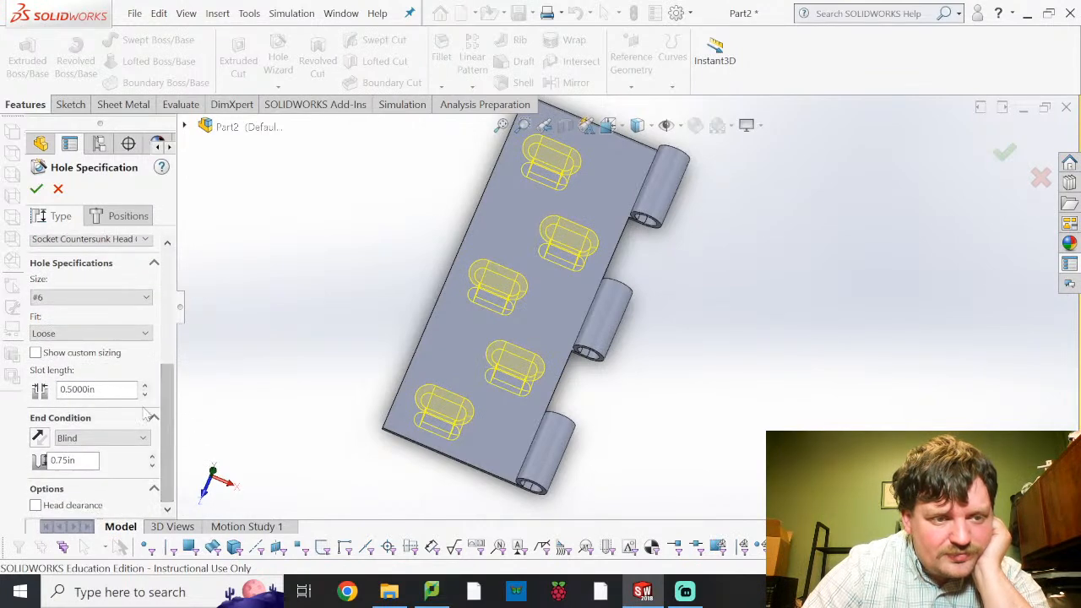
left_click_drag(113, 391, 30, 391)
type("0")
key("Return")
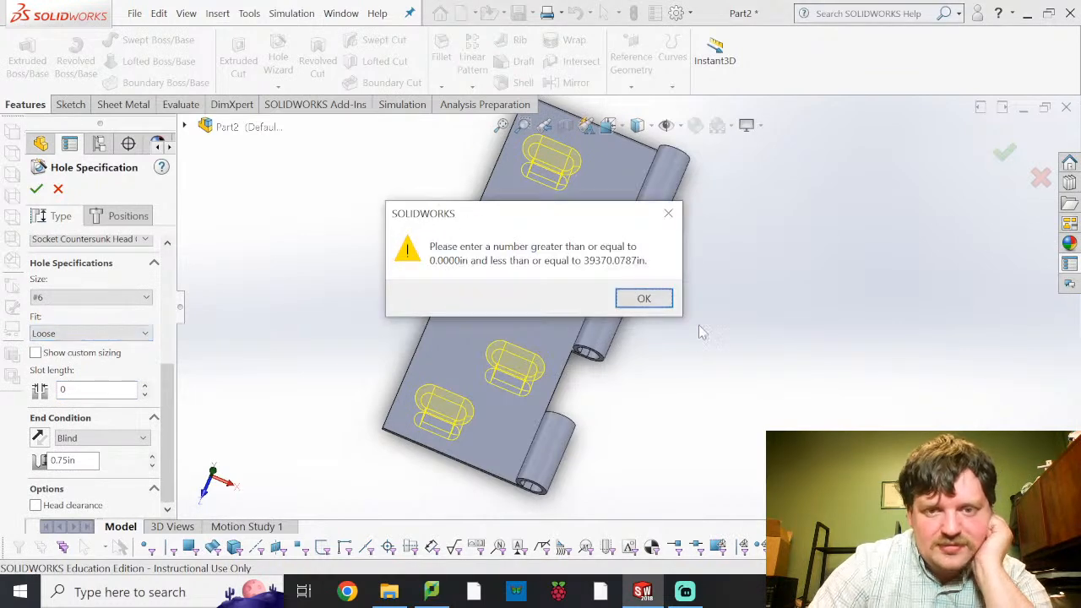
left_click(641, 299)
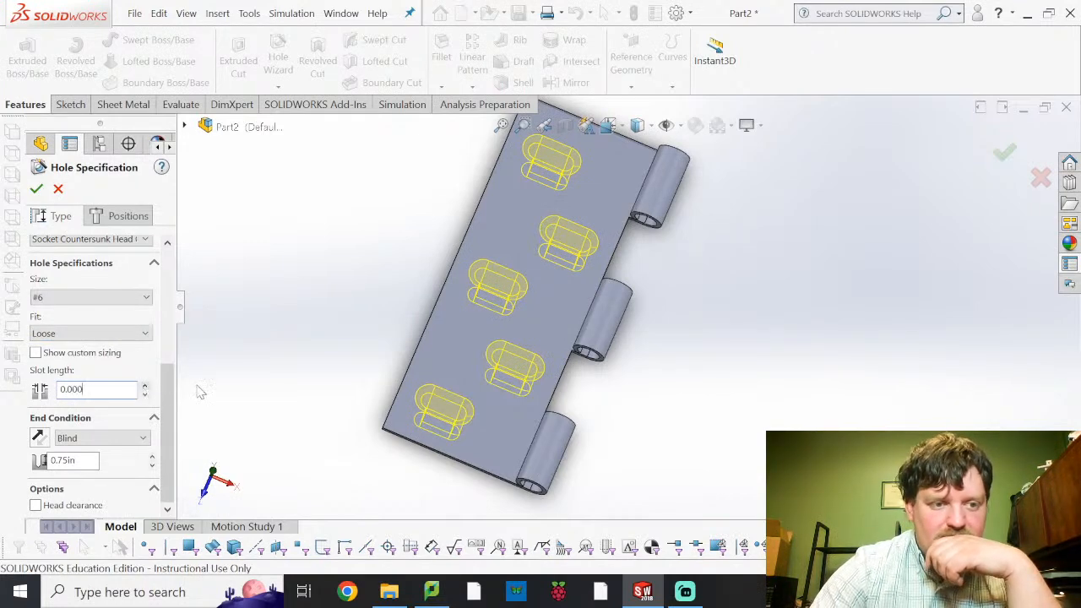
left_click(131, 356)
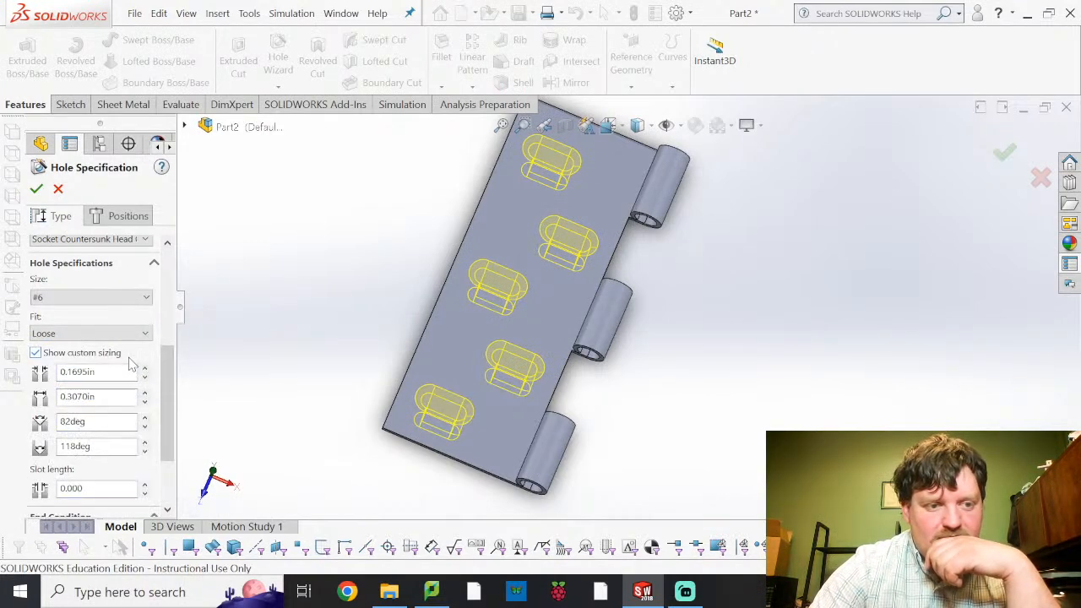
left_click(36, 353)
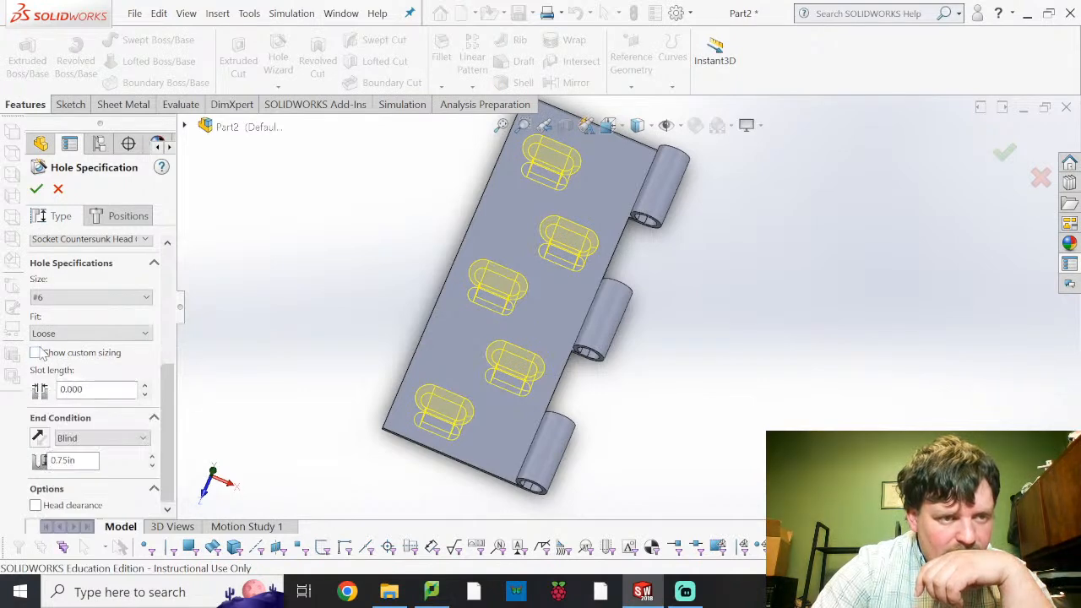
Set the fastener size to 1/4 with a Close fit and apply the change to the five holes.
left_click(145, 300)
left_click(79, 354)
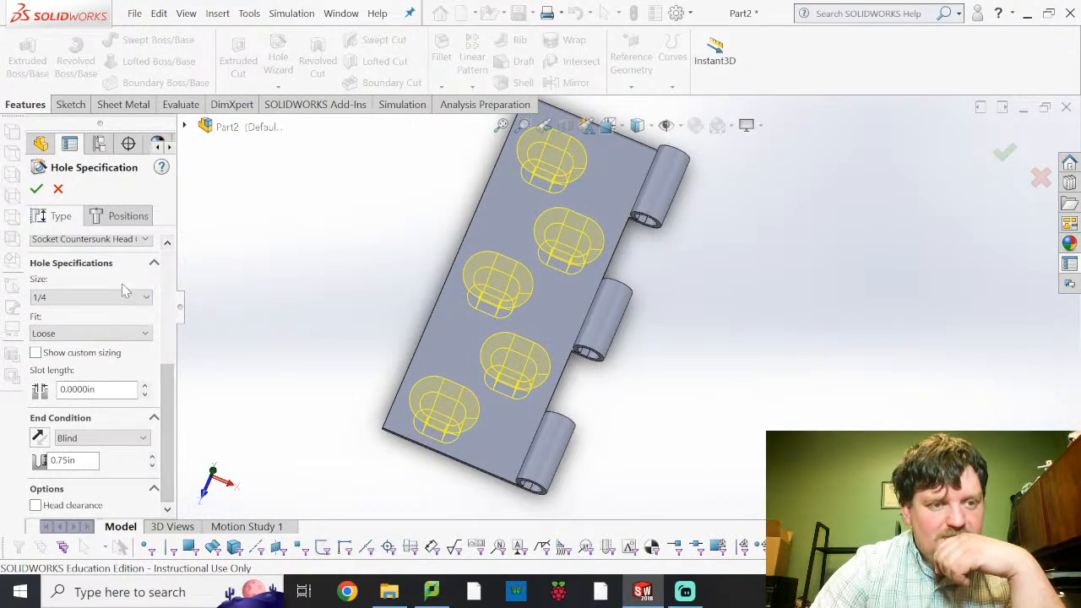
scroll(142, 298, "down", 2)
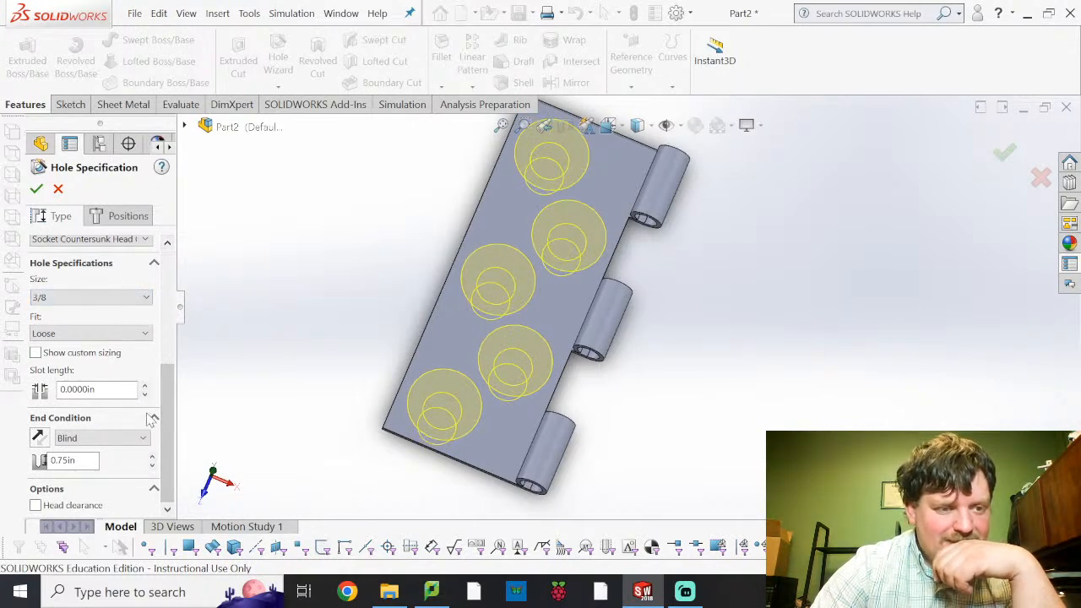
left_click(93, 333)
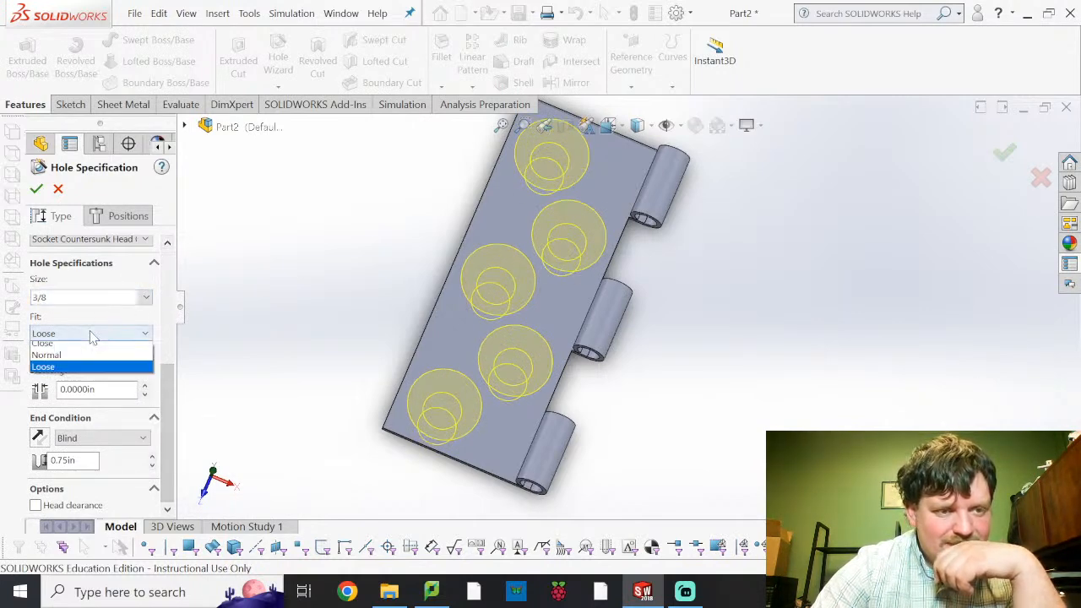
left_click(50, 348)
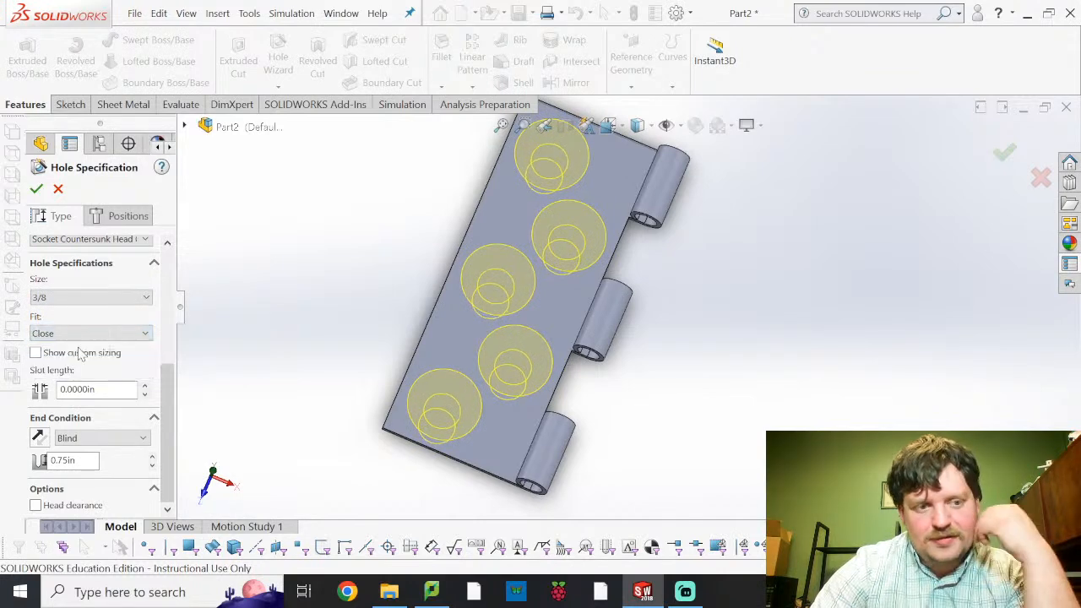
left_click(127, 298)
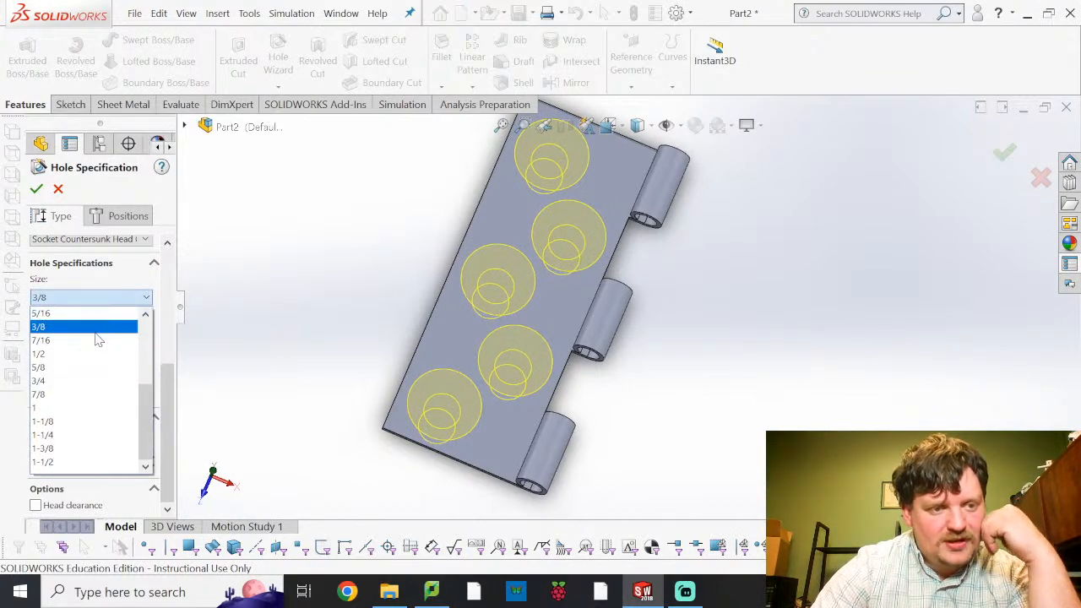
scroll(97, 339, "up", 2)
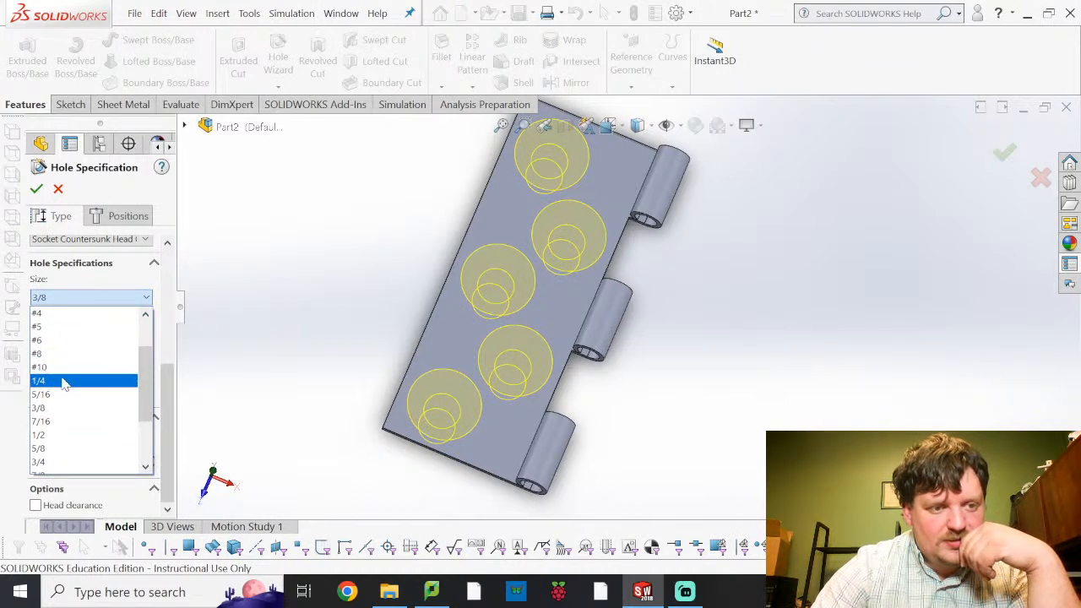
left_click(65, 382)
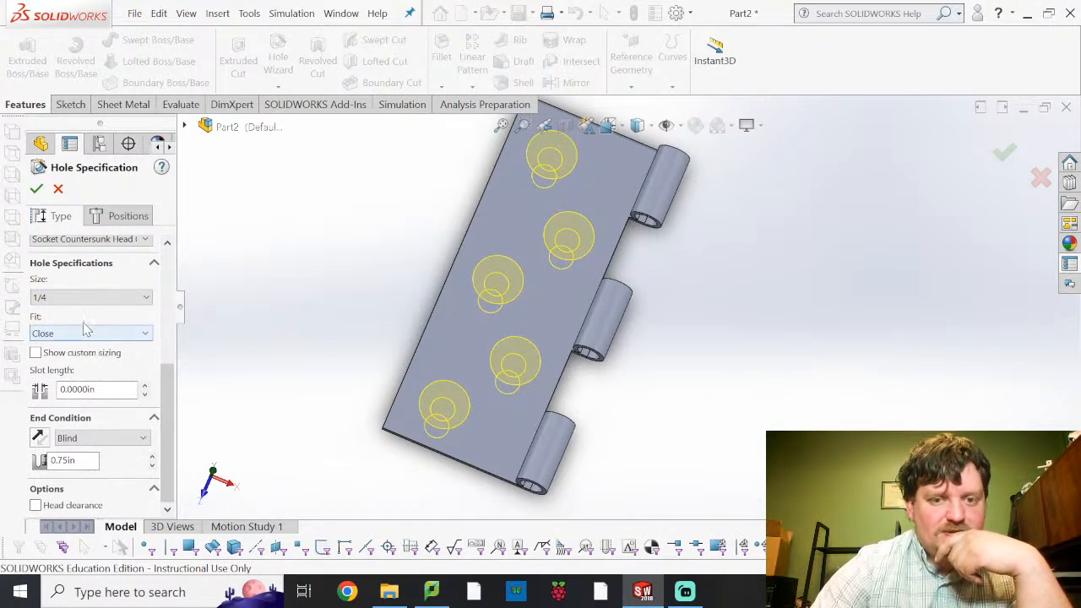
left_click(37, 190)
left_click(623, 301)
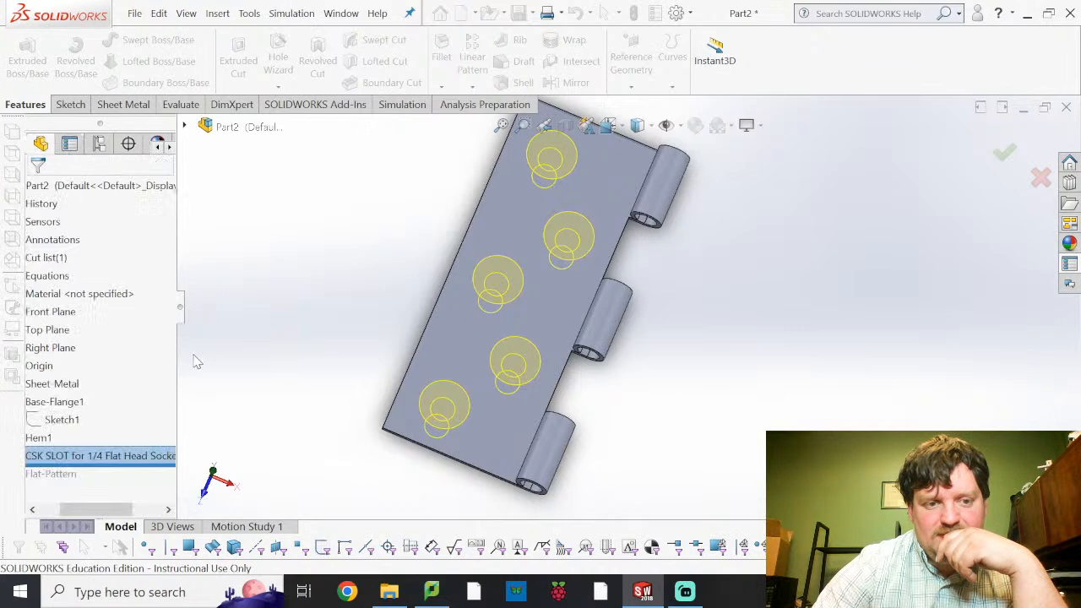
left_click(305, 333)
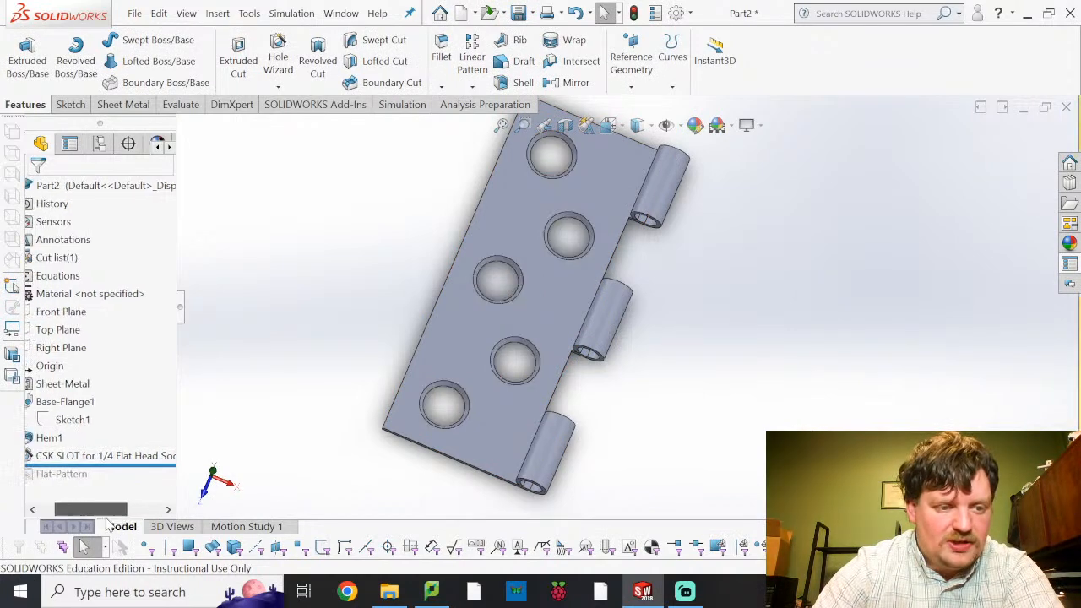
Reopen the hole feature for editing and change its hole type from countersink slot to Countersink.
left_click_drag(88, 508, 68, 506)
left_click(66, 456)
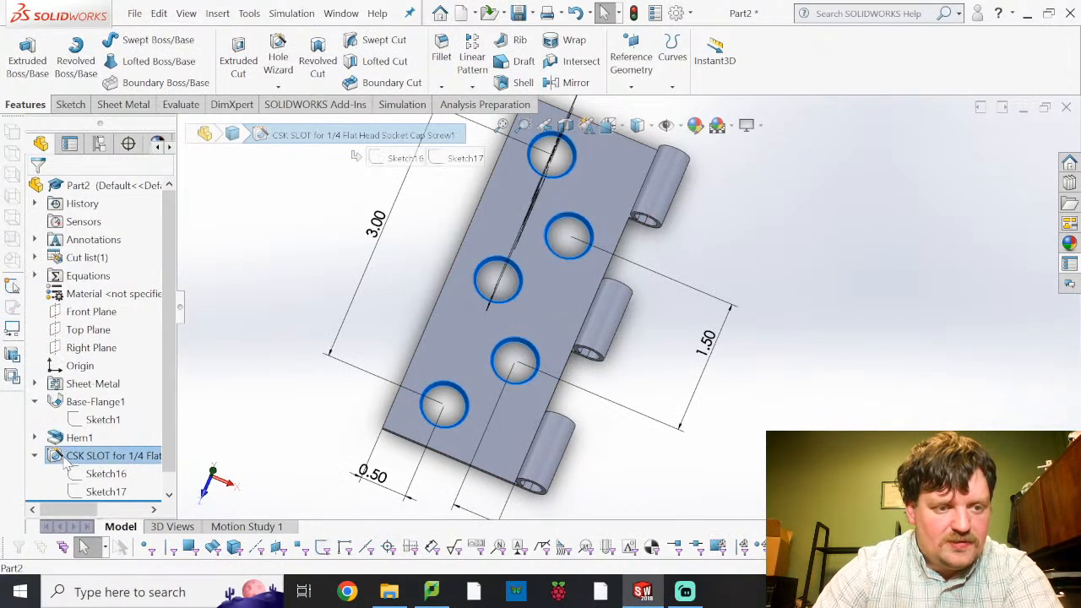
left_click(65, 456)
left_click(73, 412)
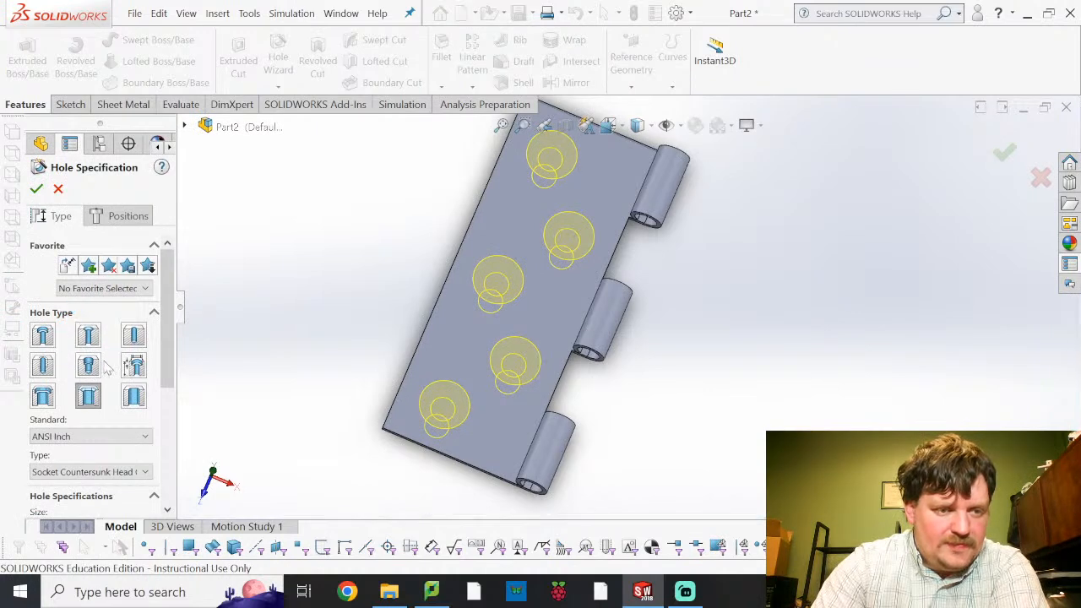
left_click_drag(166, 361, 167, 386)
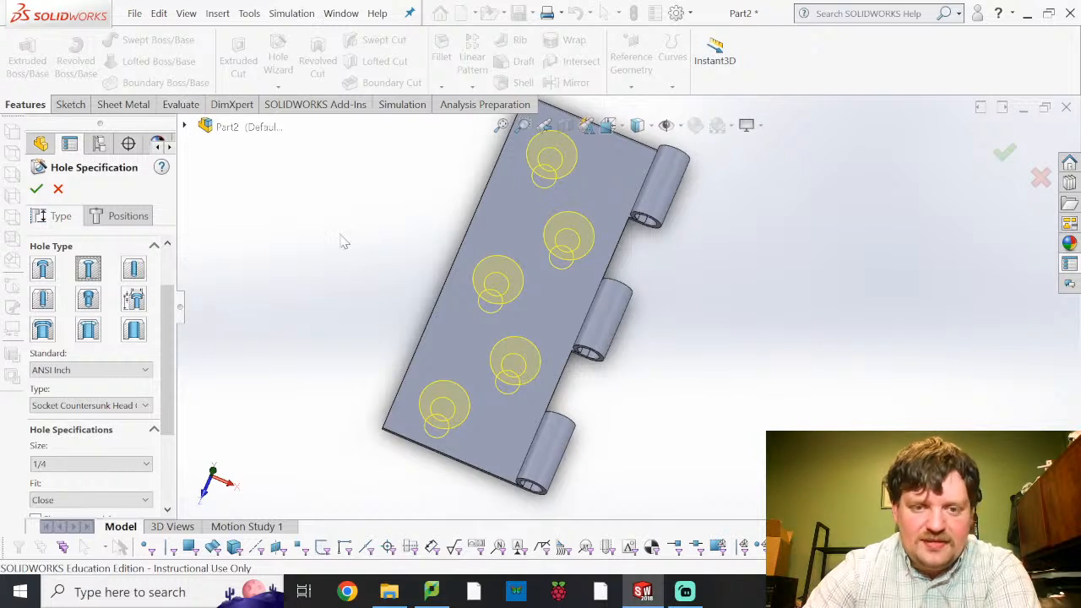
Set the countersink fastener size to #10 and apply the edited hole feature.
scroll(135, 414, "down", 3)
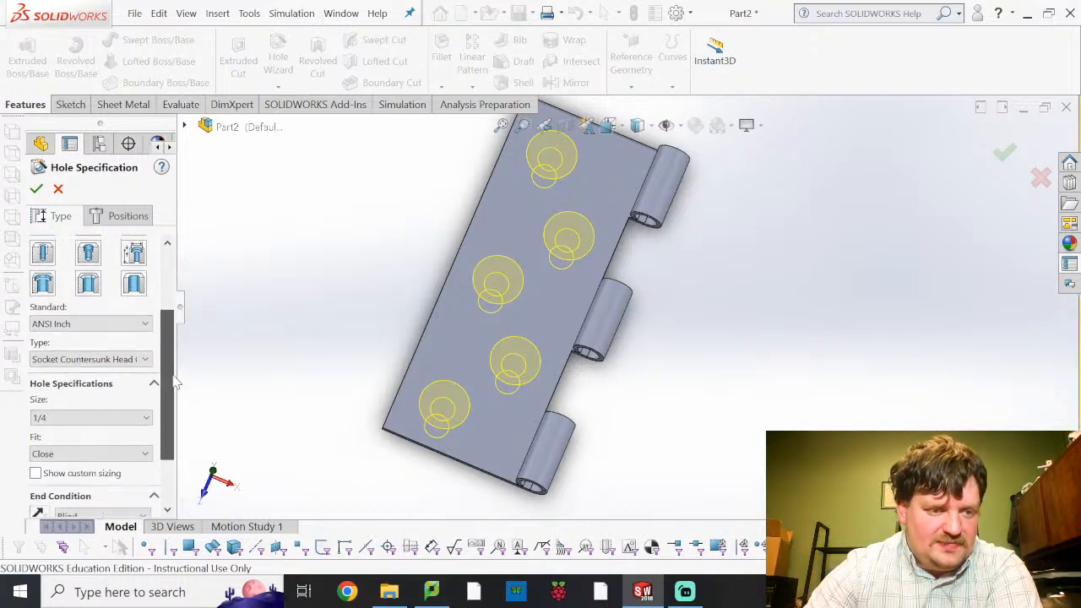
left_click(134, 410)
scroll(122, 439, "up", 2)
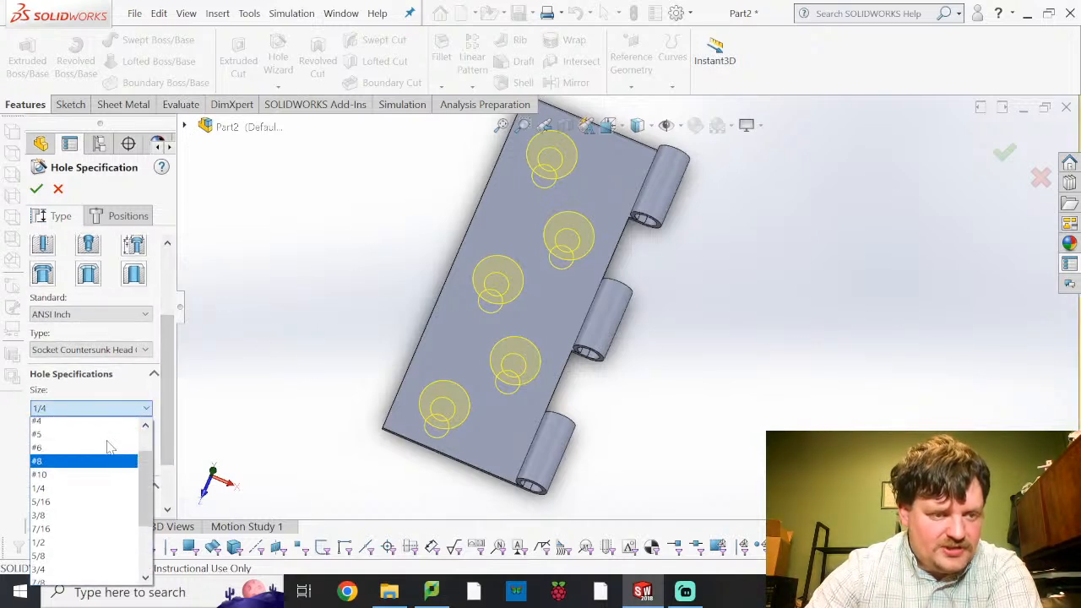
left_click(76, 491)
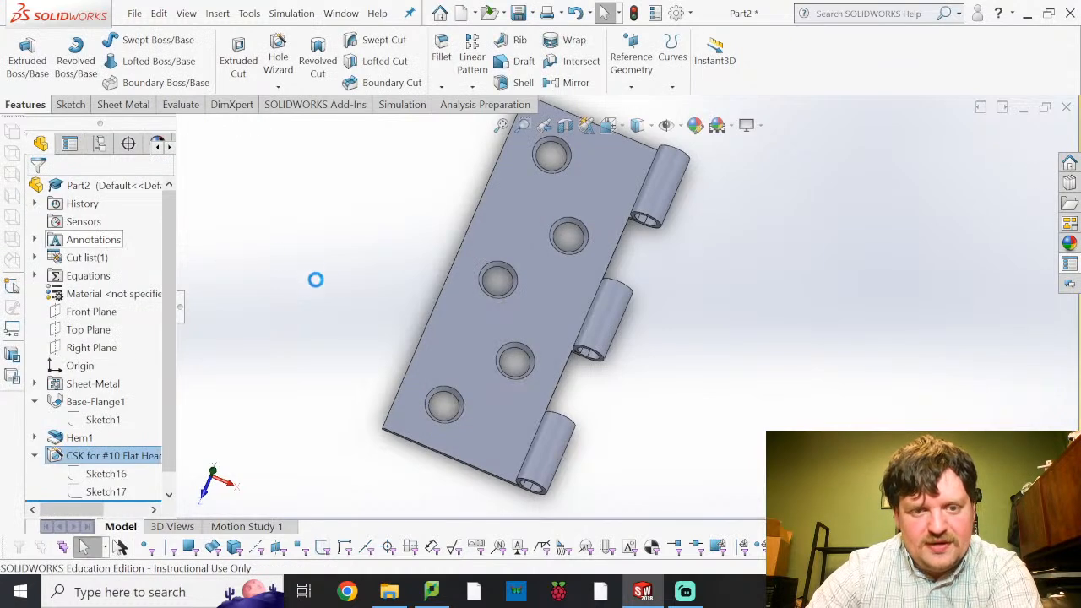
Save the finished hinge leaf in the Solidworks folder as MLA3-Hinge-3Finger.
middle_click_drag(514, 338, 554, 278)
left_click(137, 15)
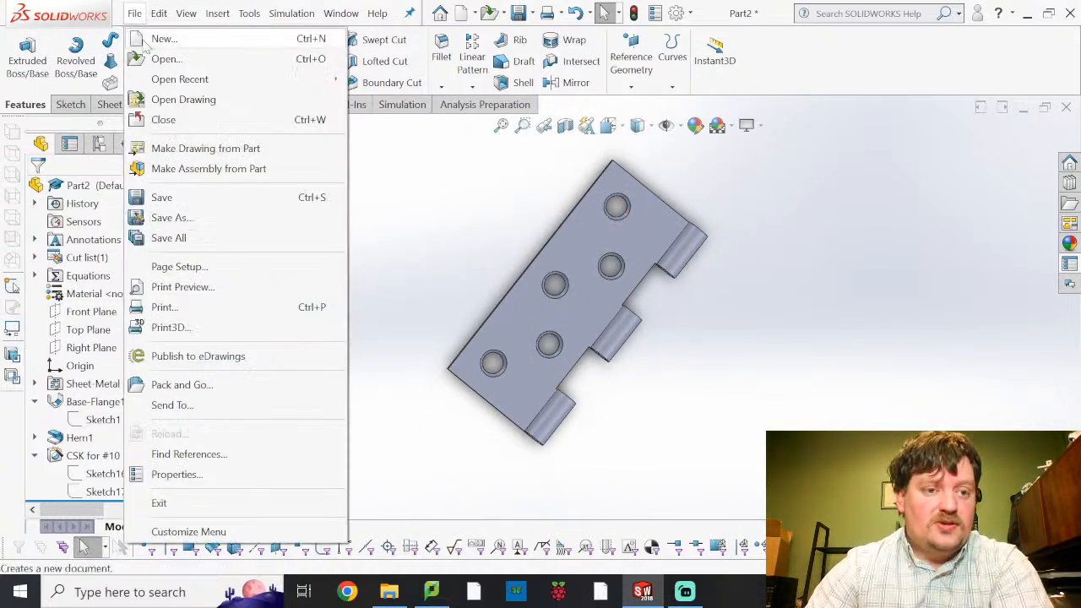
left_click(207, 203)
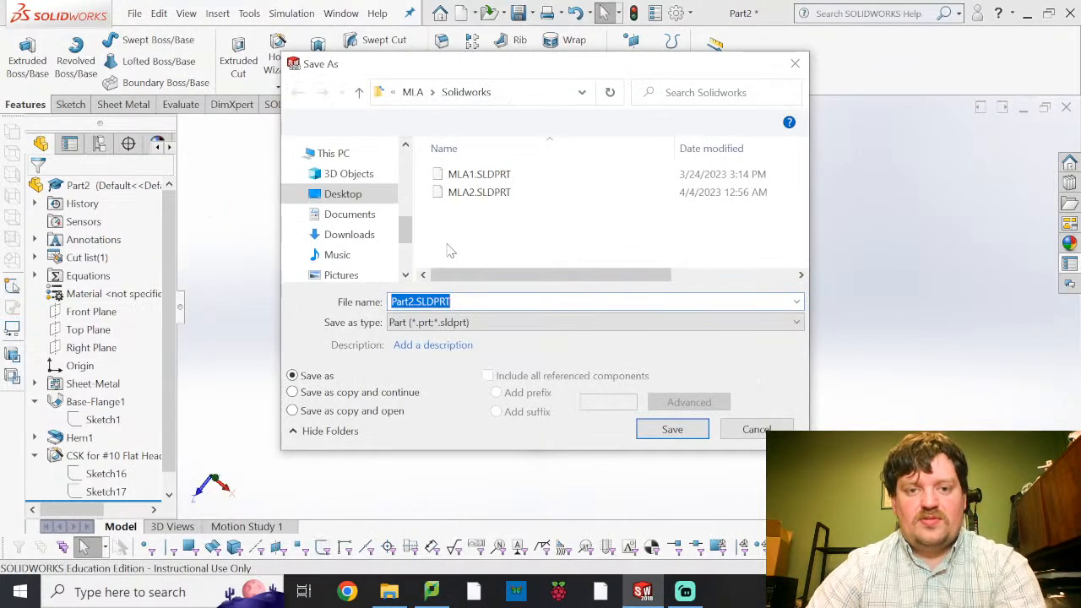
left_click(465, 303)
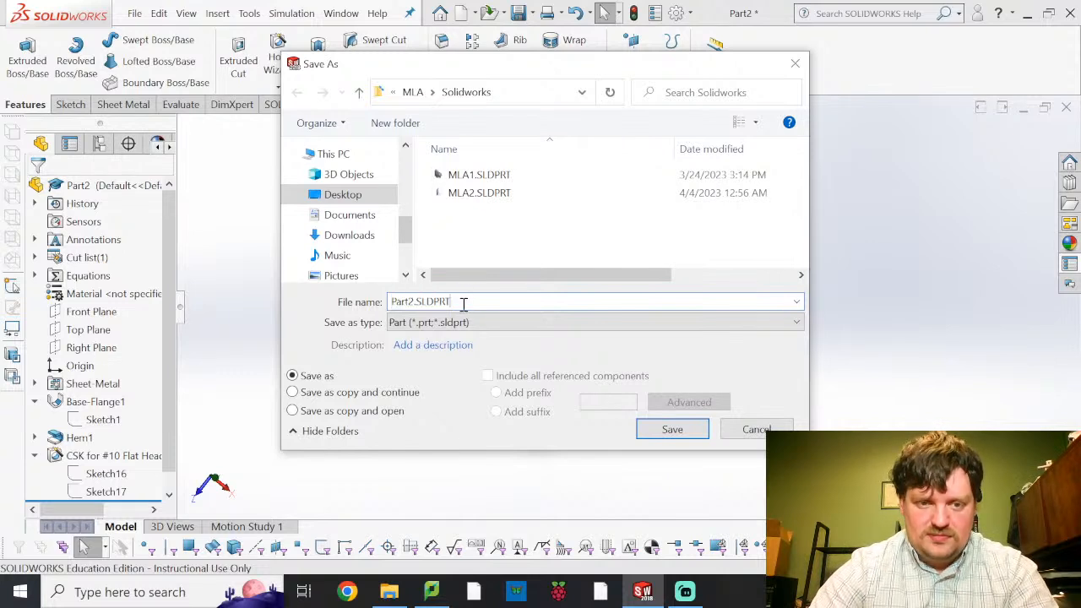
key("ctrl+a")
type("MLA3")
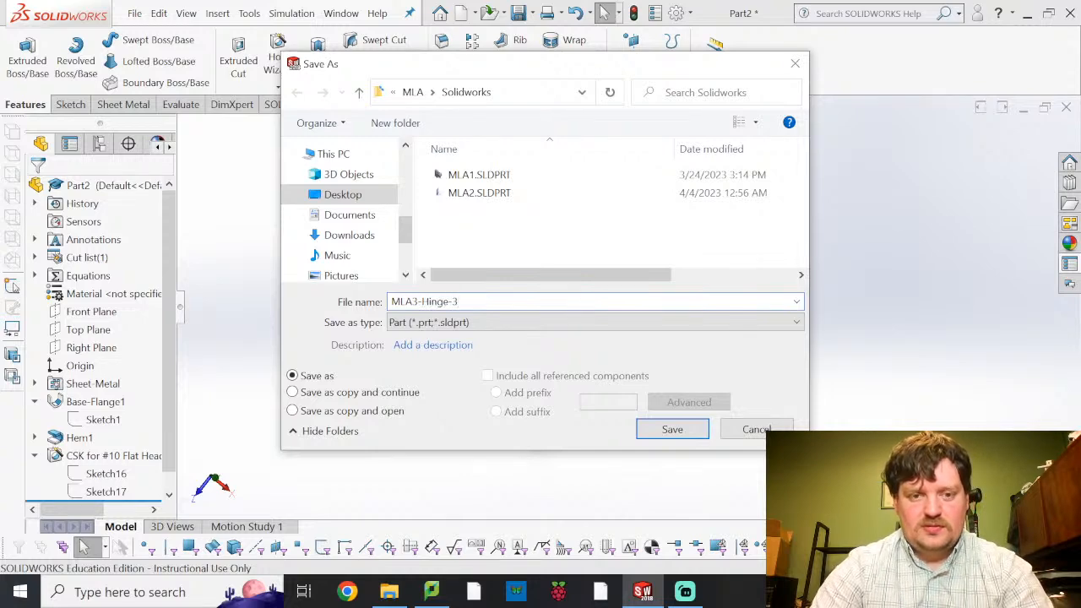
key("Return")
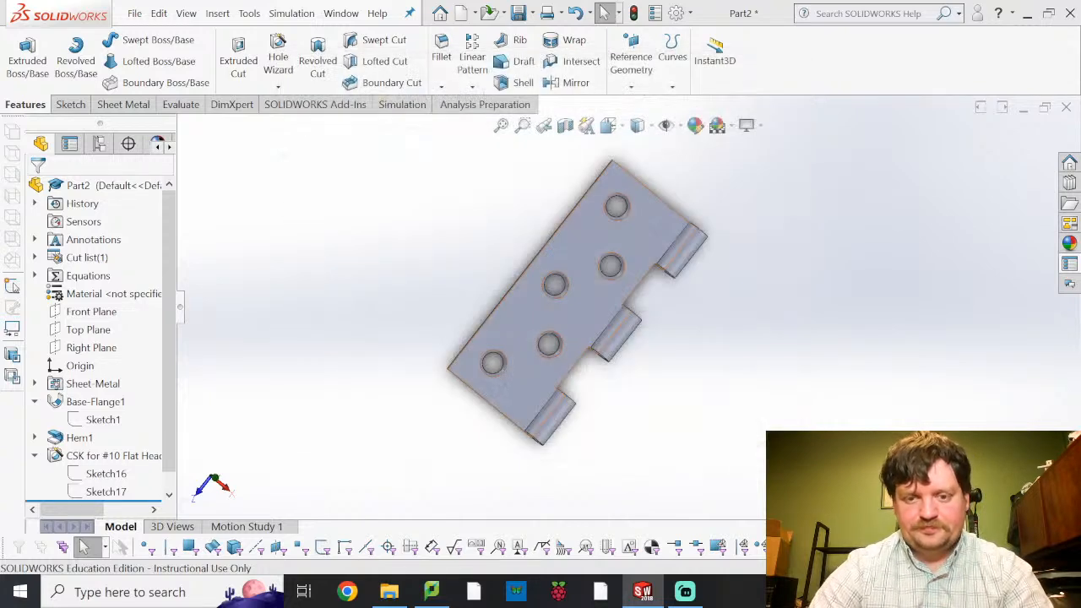
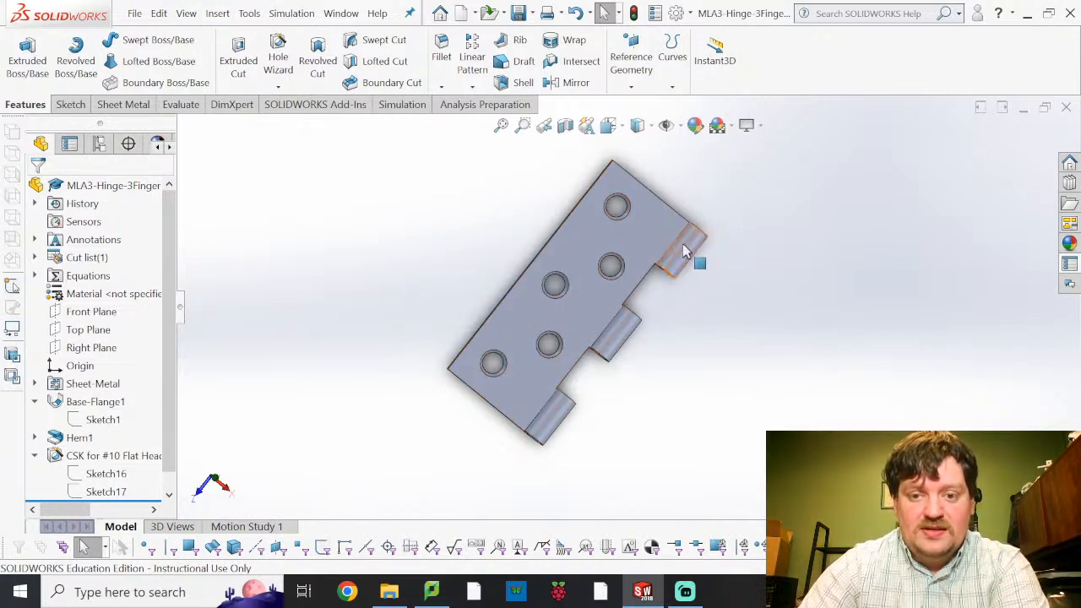
Open the base flange's profile sketch for editing and view it normal to the sketch plane.
left_click(97, 418)
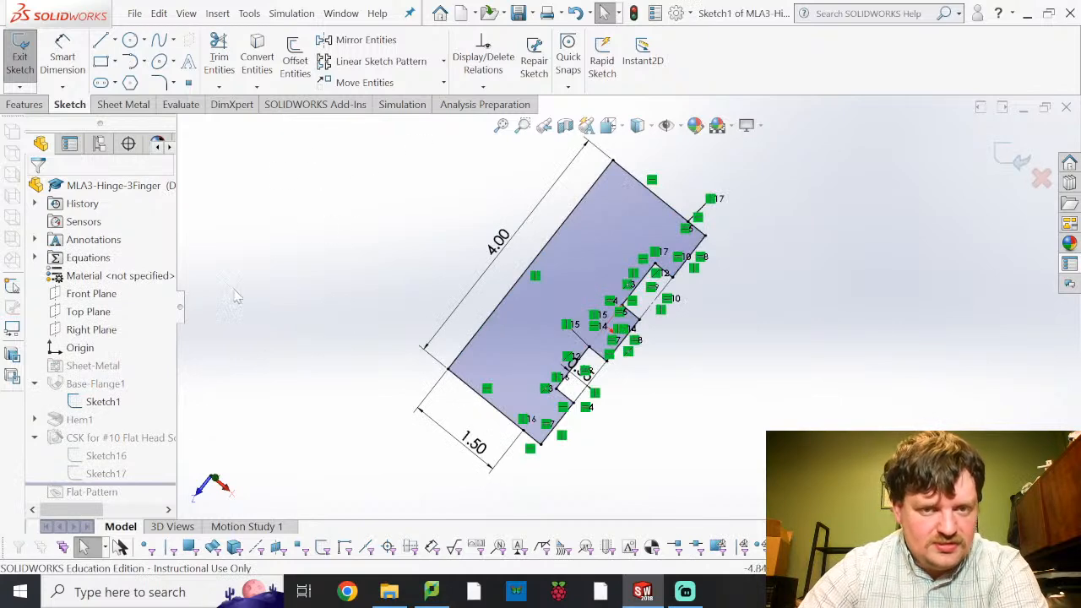
left_click(623, 125)
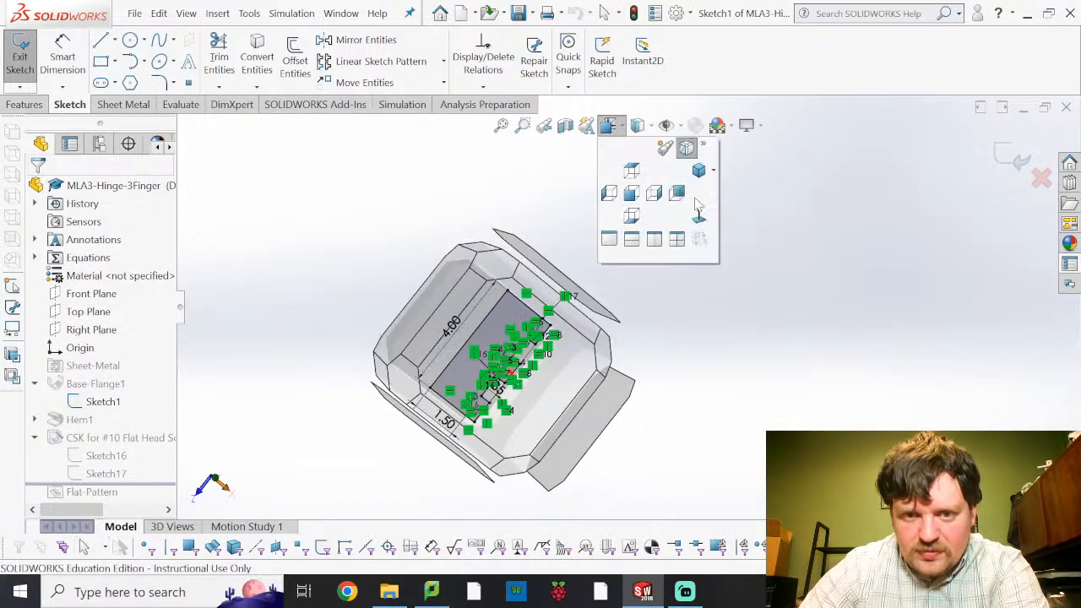
left_click(700, 217)
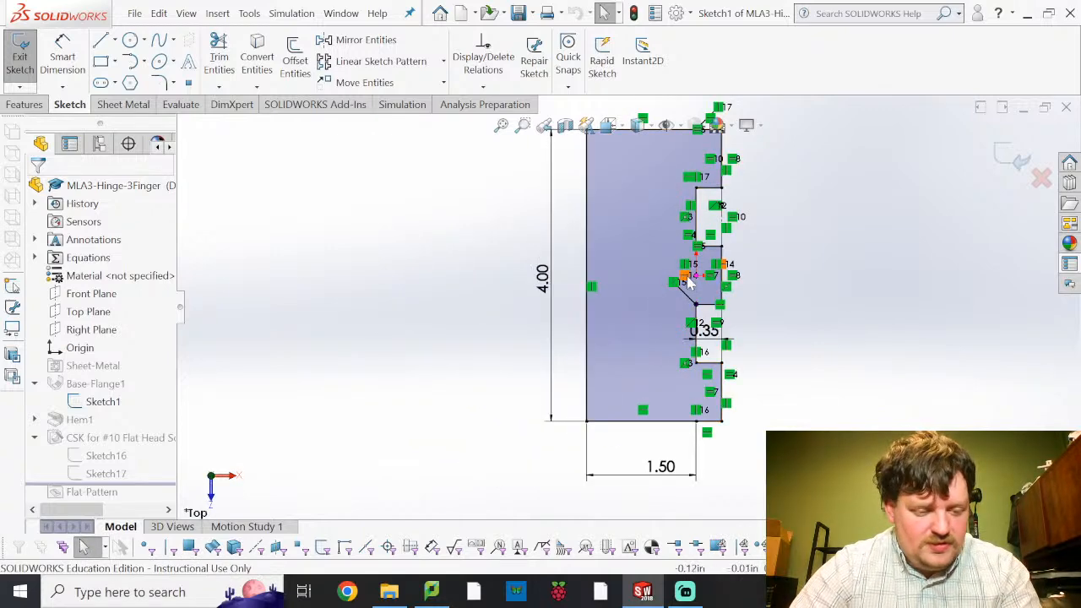
mouse_move(754, 253)
middle_mouse_down("ctrl")
mouse_move(728, 299)
mouse_move(665, 289)
middle_mouse_up("ctrl")
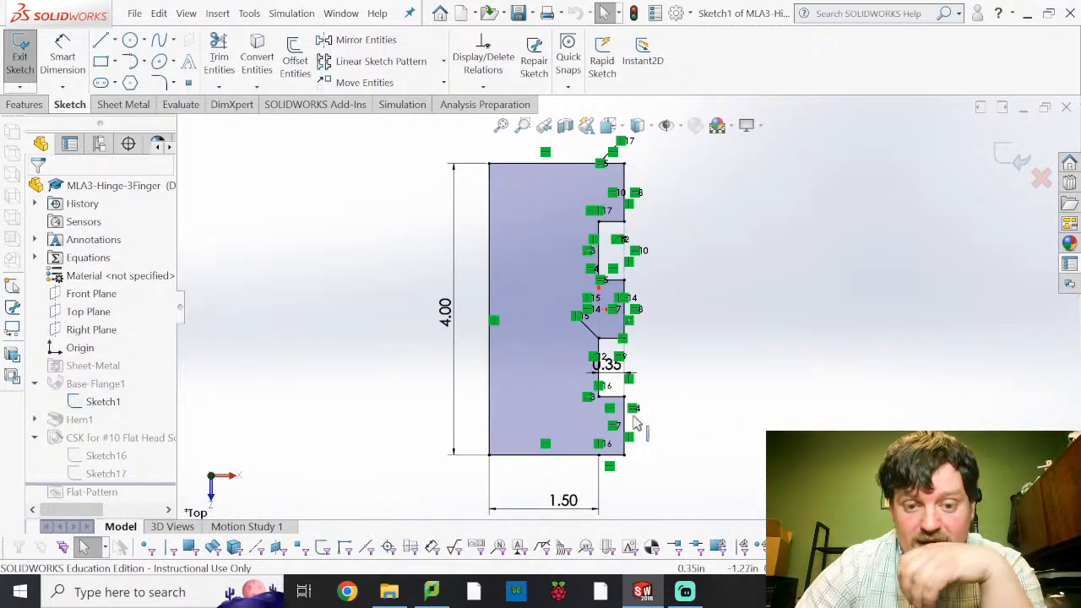
Draw vertical lines across the roots of the three hinge fingers, connecting the existing corners in line with the notch edges.
left_click(115, 40)
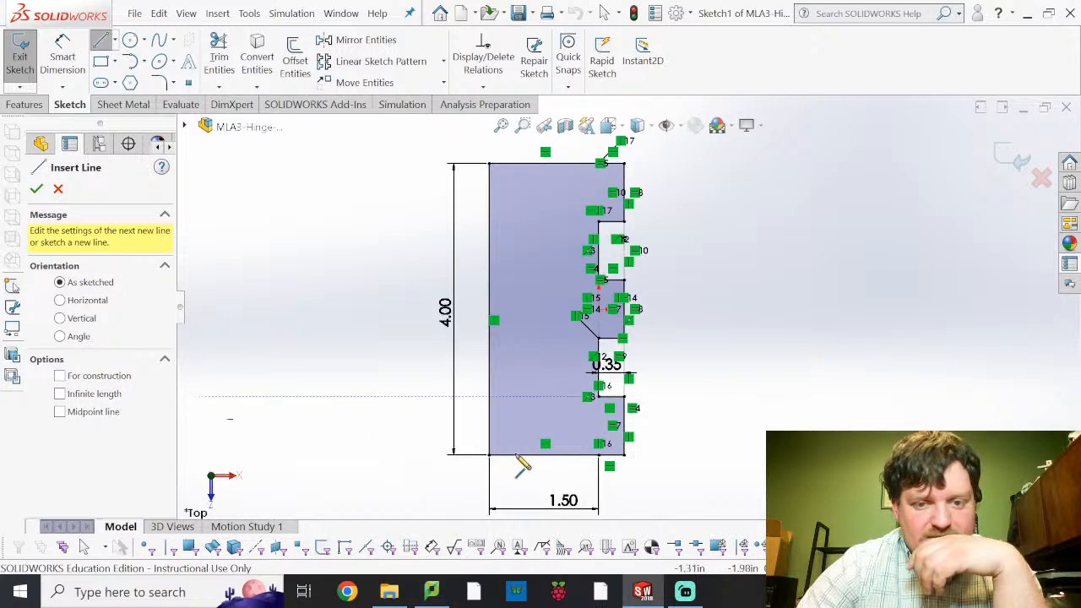
left_click(599, 455)
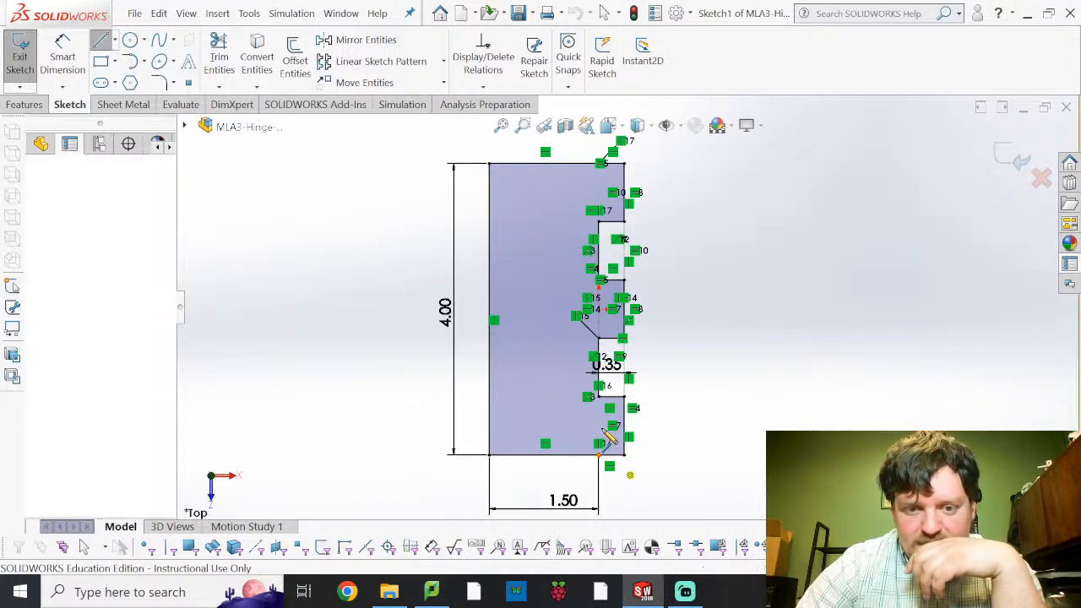
left_click(600, 397)
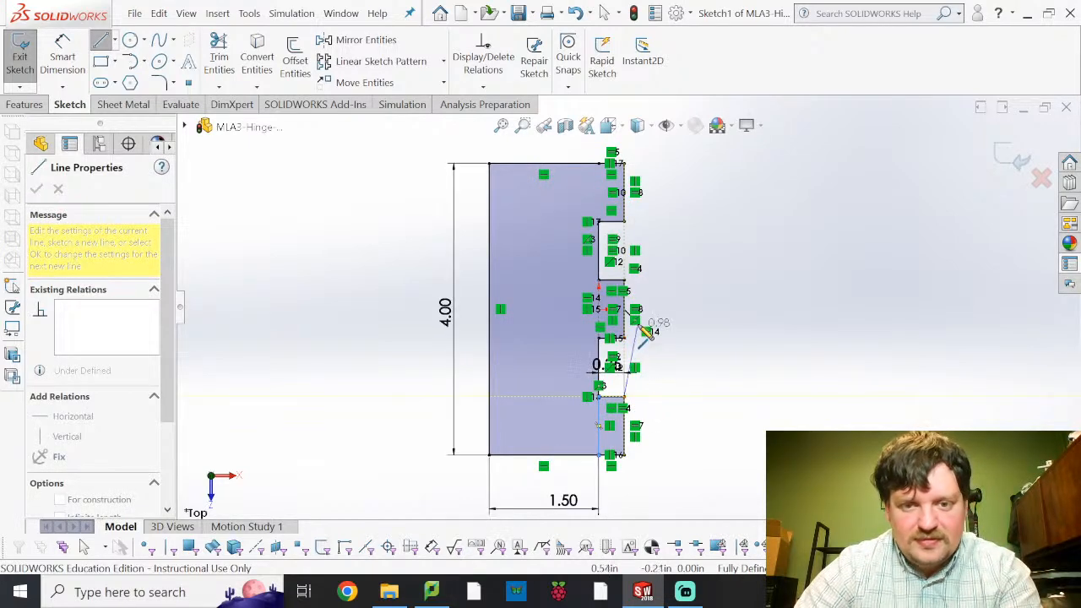
key("Escape")
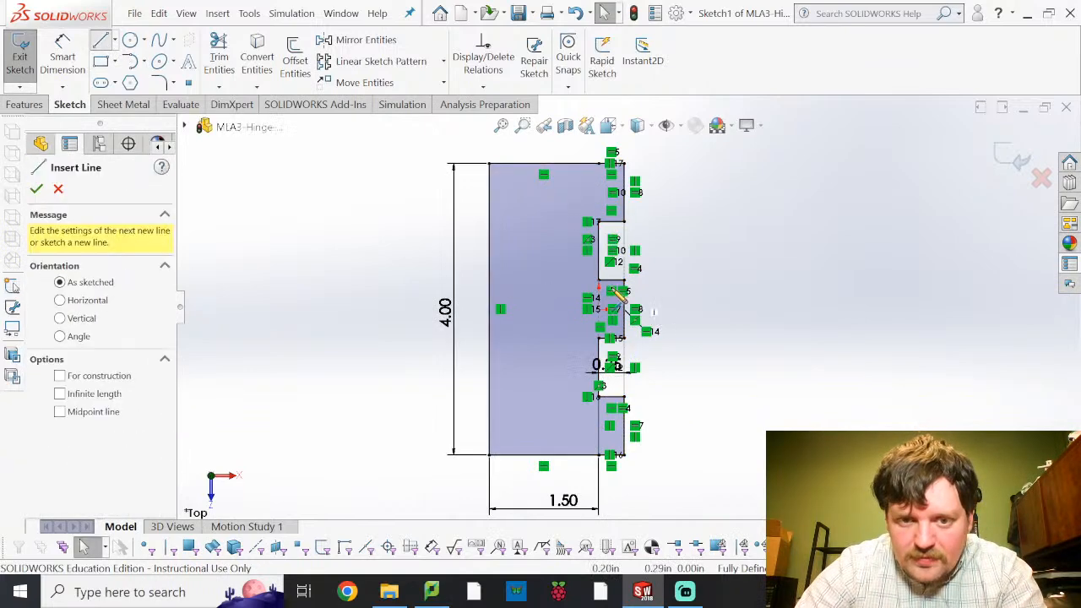
left_click(604, 363)
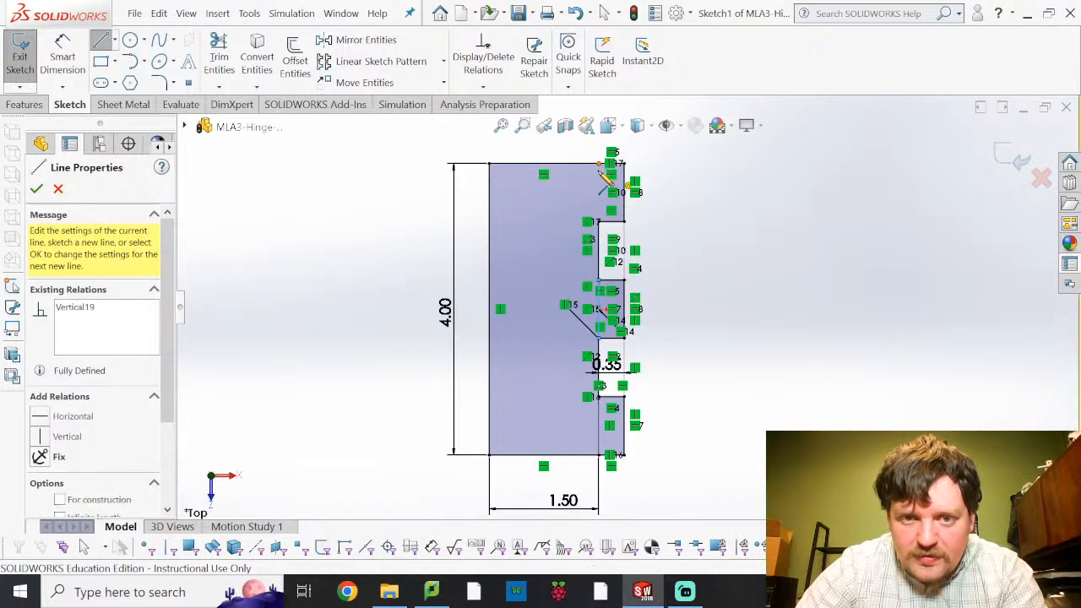
left_click(600, 164)
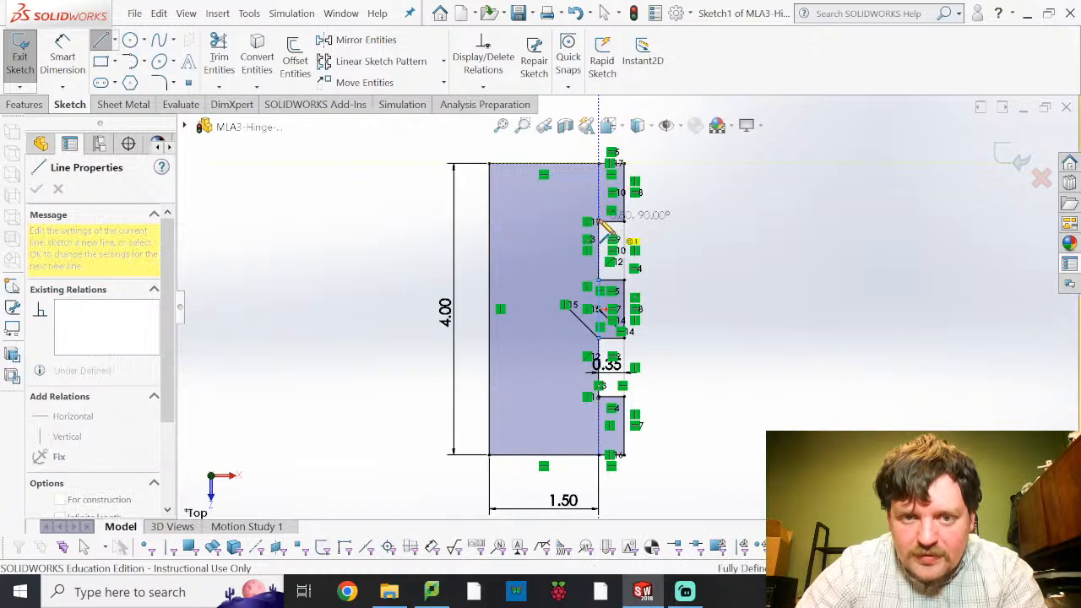
left_click(600, 222)
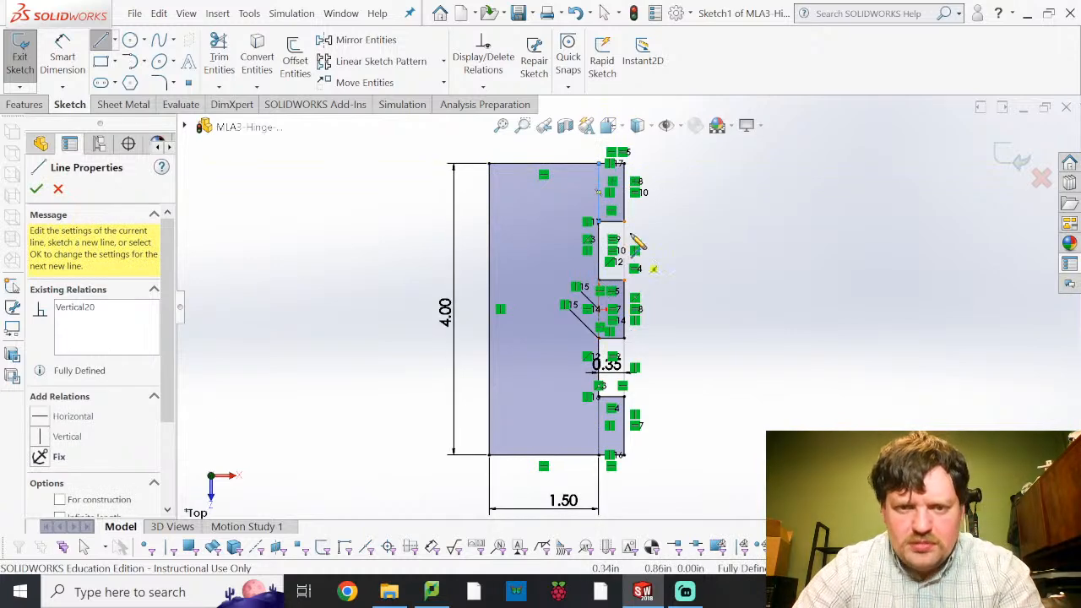
scroll(620, 289, "up", 3)
scroll(638, 290, "down", 5)
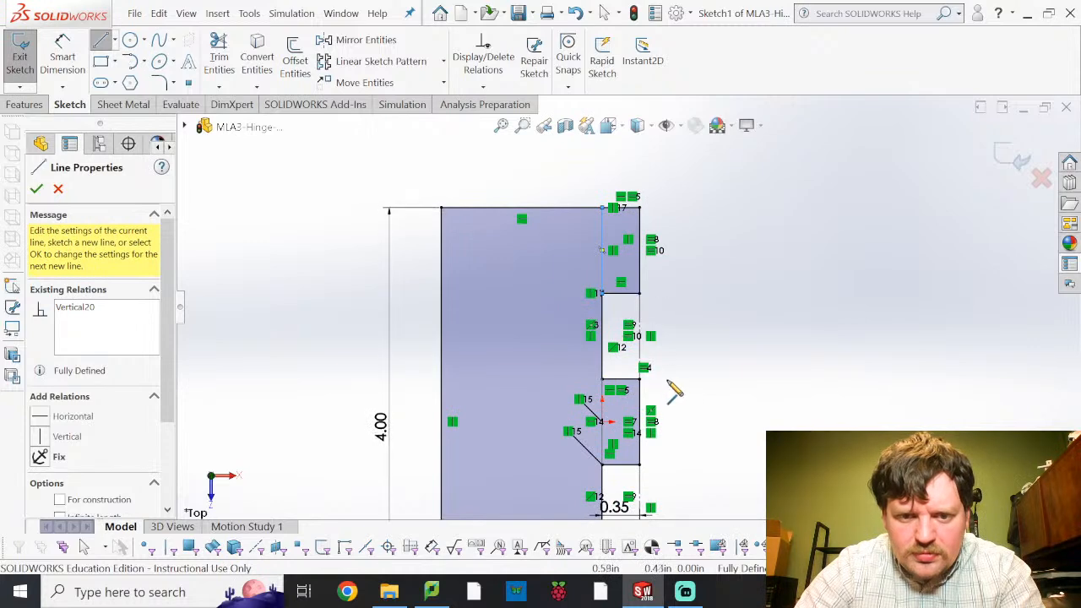
key("Escape")
key("Escape")
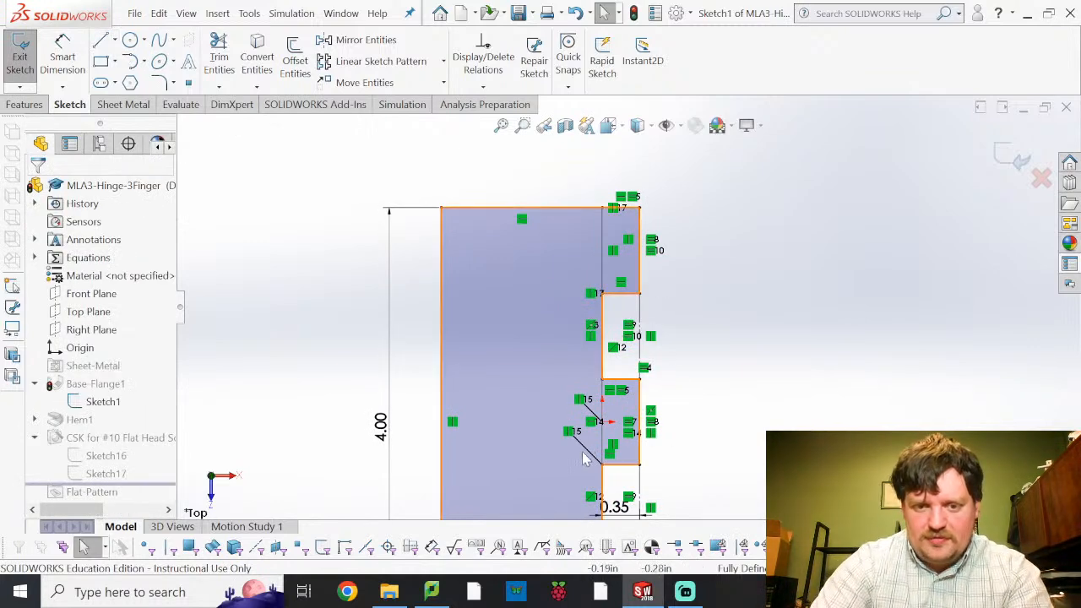
Convert the middle finger's outer edge and the upper finger's outer and top edges to construction lines.
left_click(641, 414)
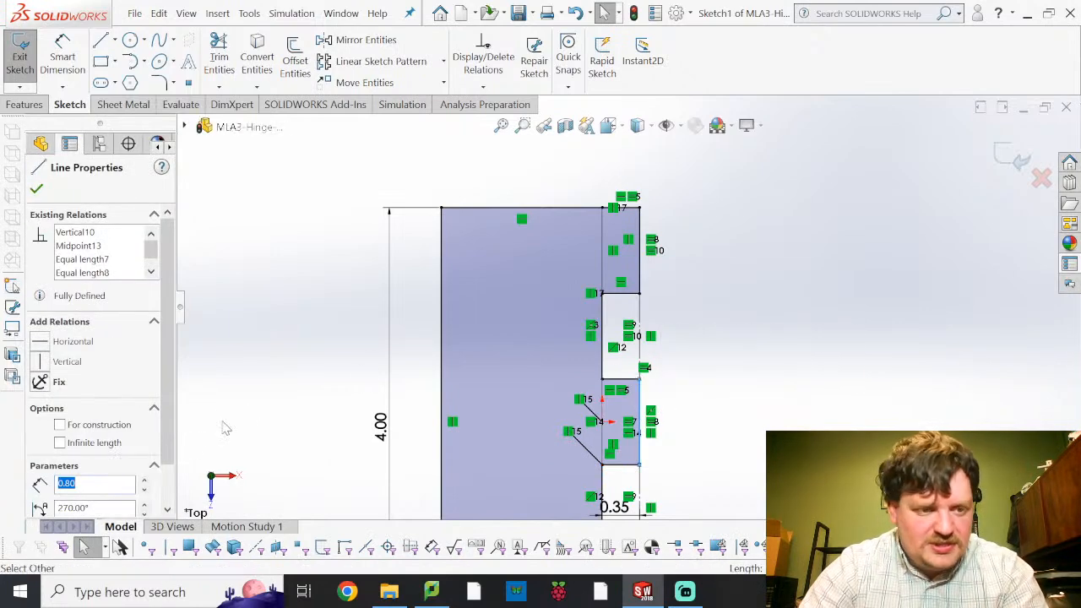
left_click(60, 425)
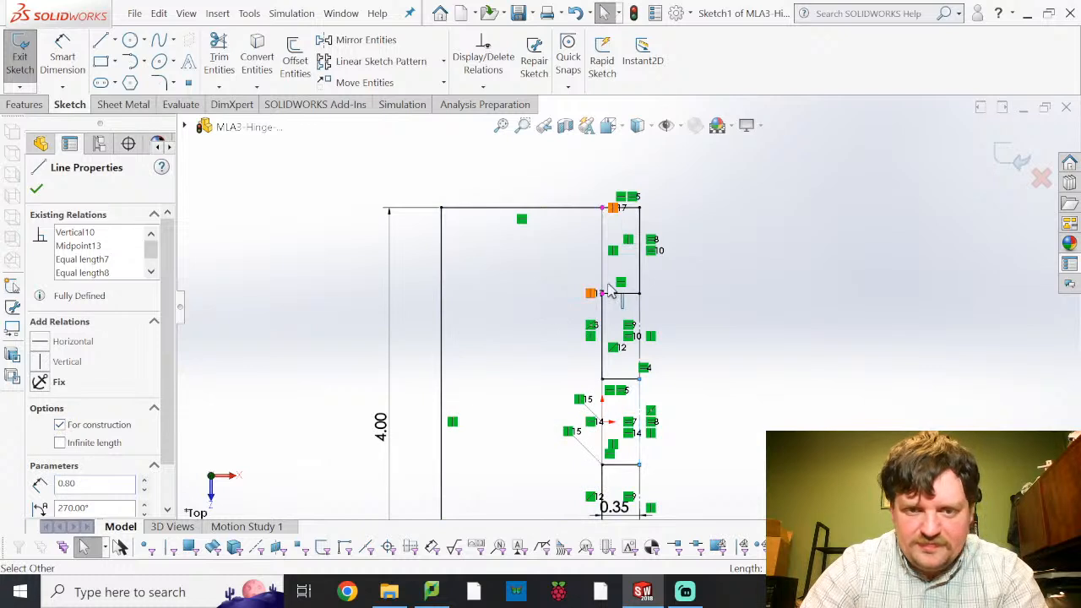
left_click(640, 269)
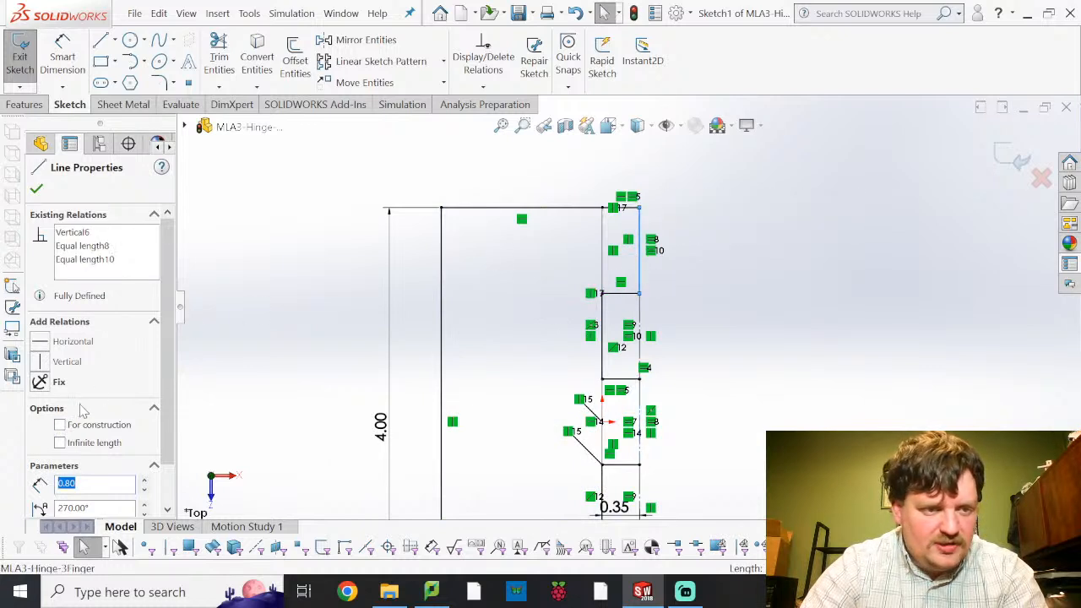
left_click(60, 425)
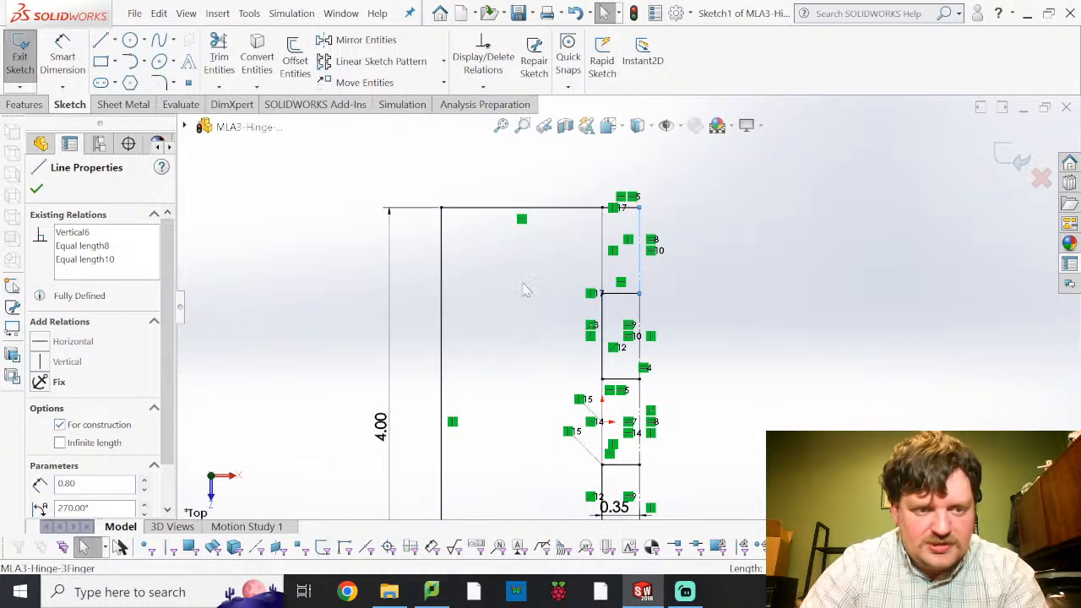
left_click(632, 207)
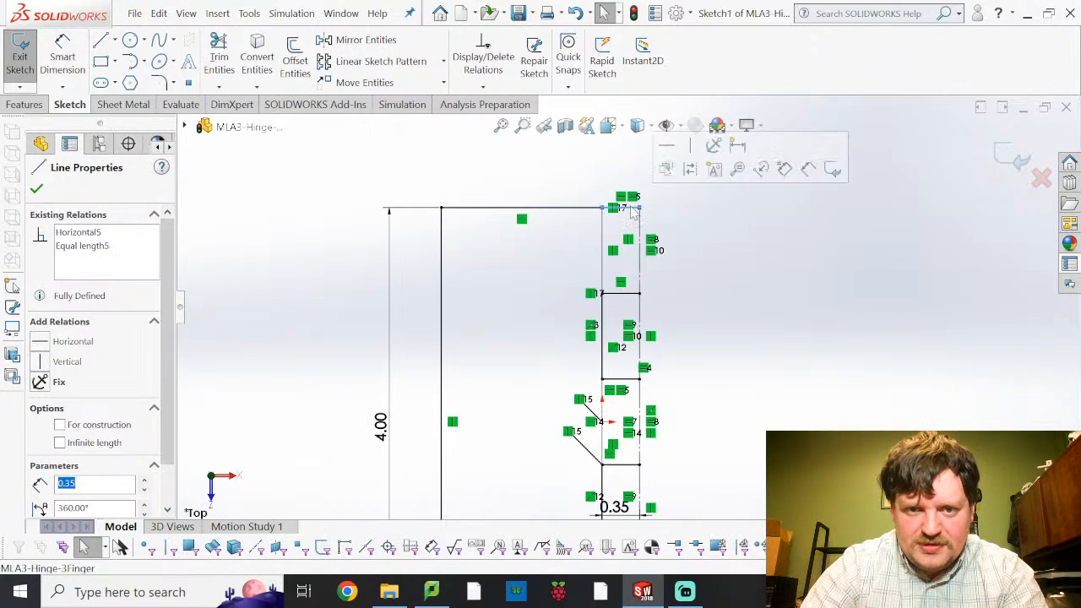
left_click(60, 424)
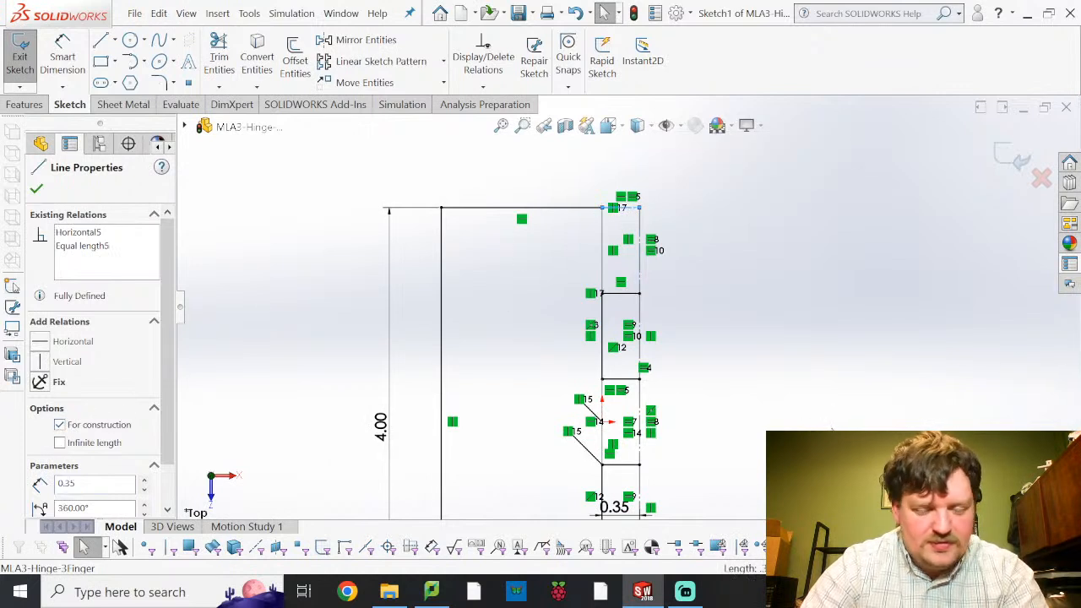
Convert the bottom and outer edges of the lowest finger to construction lines.
mouse_move(834, 405)
middle_mouse_down("ctrl")
mouse_move(845, 292)
mouse_move(827, 272)
middle_mouse_up("ctrl")
scroll(845, 296, "up", 1)
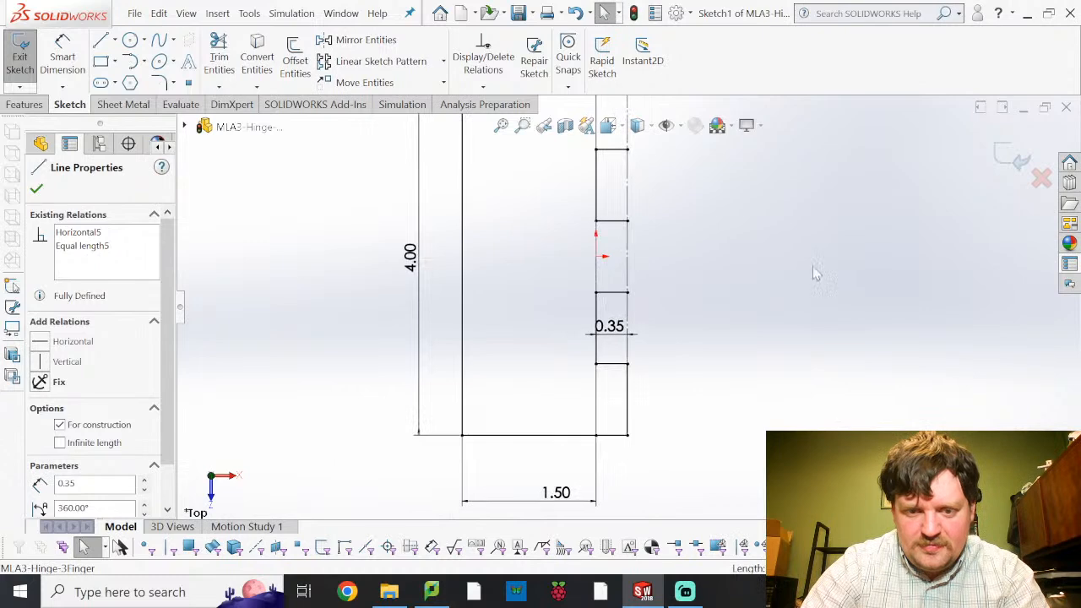
left_click(621, 435)
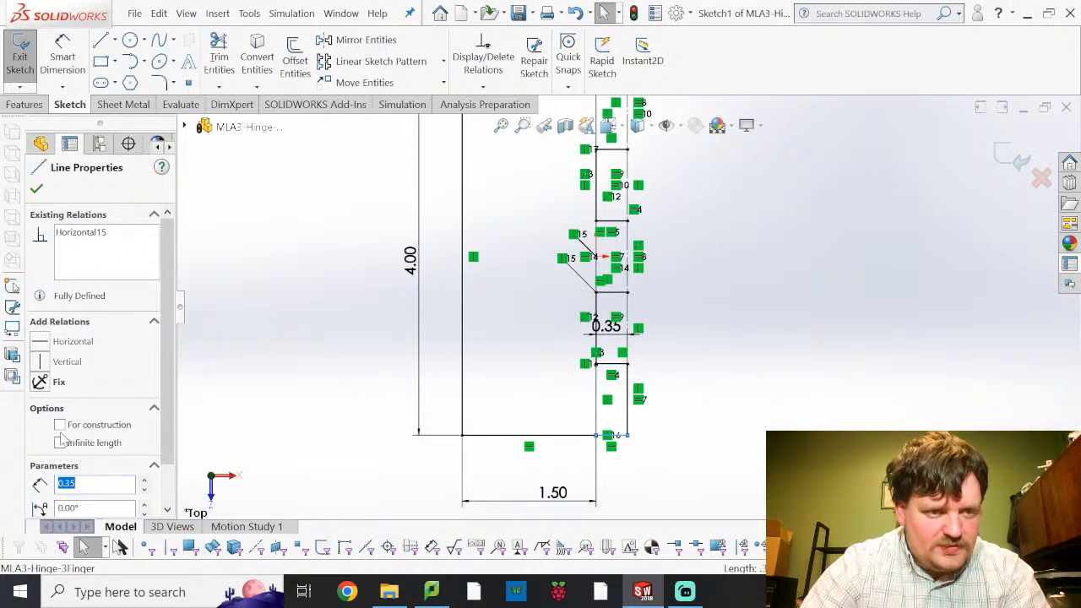
left_click(627, 403)
left_click(60, 426)
left_click(749, 396)
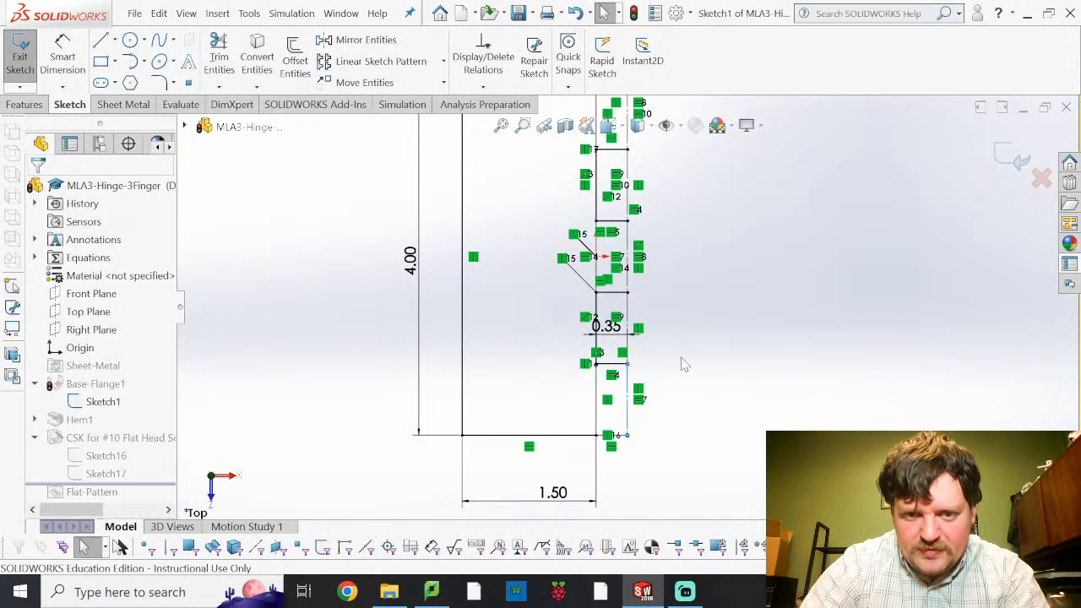
Convert the inner vertical edges of the lower and upper notches to construction lines.
left_click(597, 314)
left_click(60, 425)
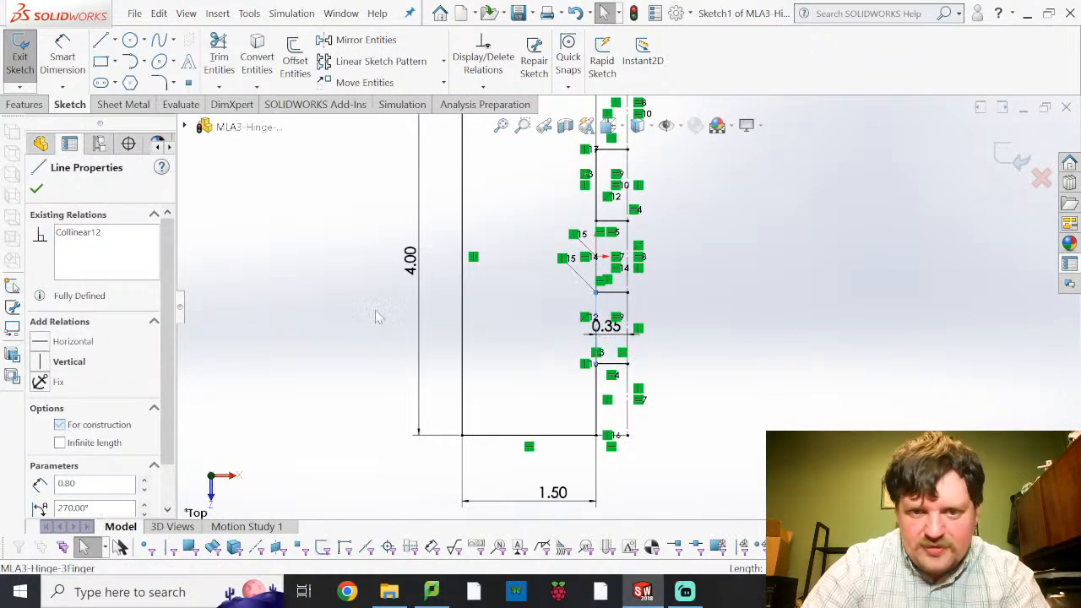
left_click(596, 180)
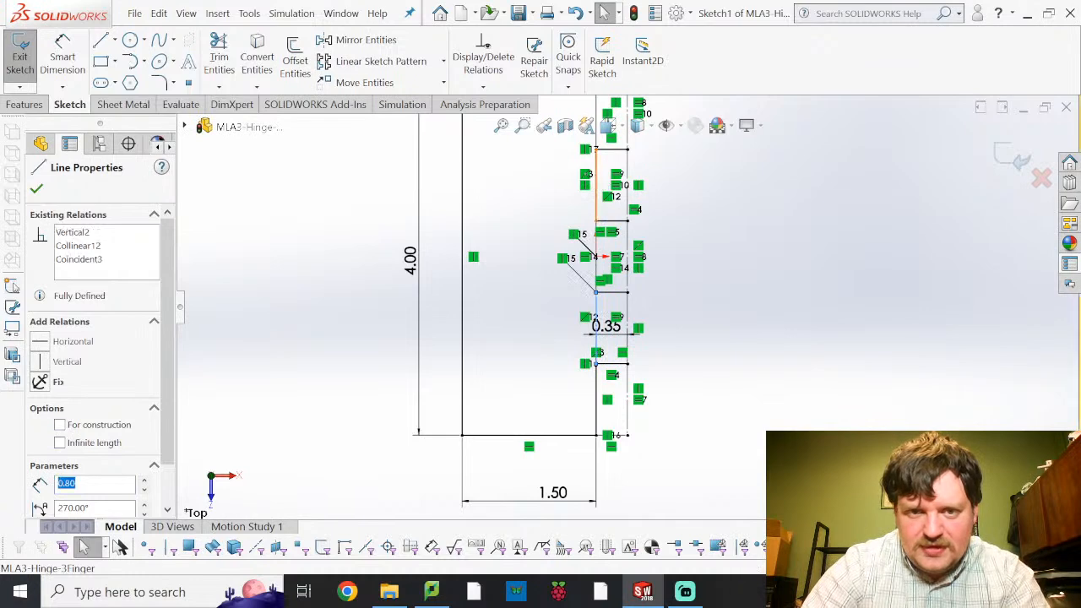
left_click(60, 425)
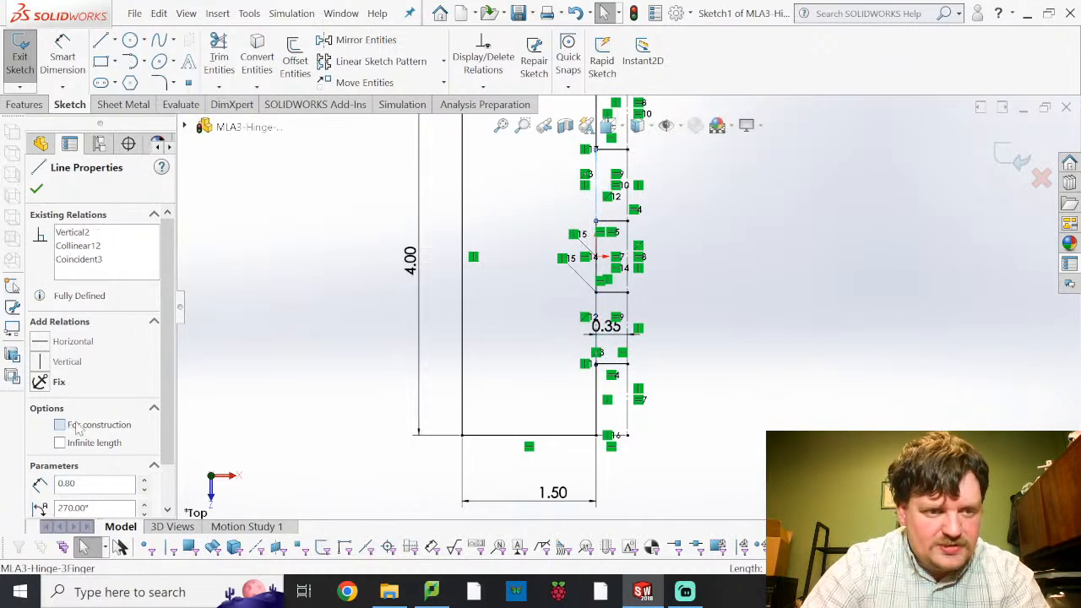
Change the outer vertical construction lines spanning the two notches into solid profile lines, forming two fingers.
left_click(629, 246)
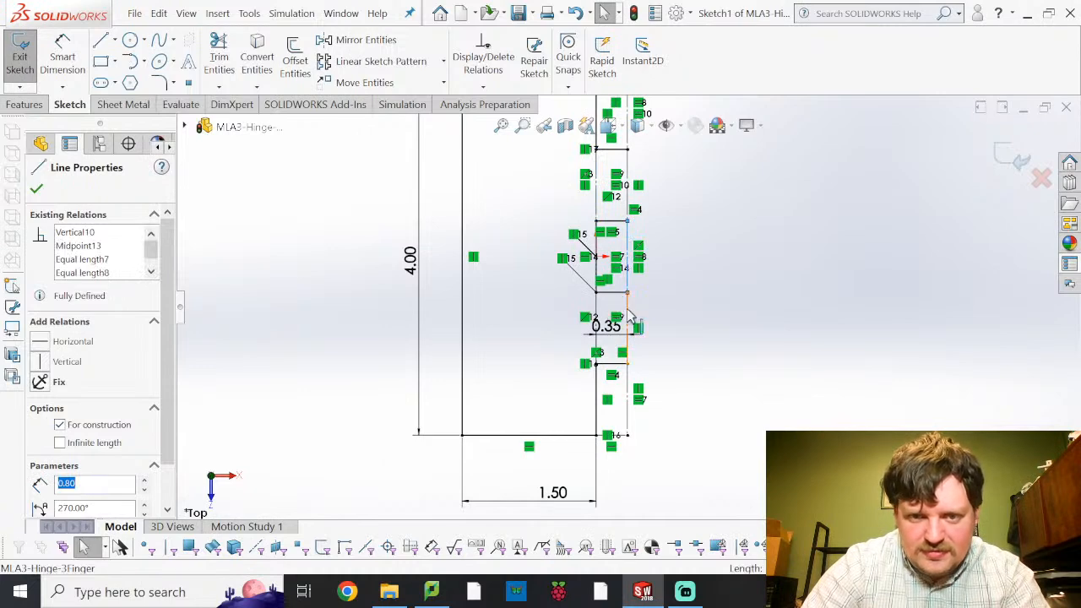
left_click(627, 315)
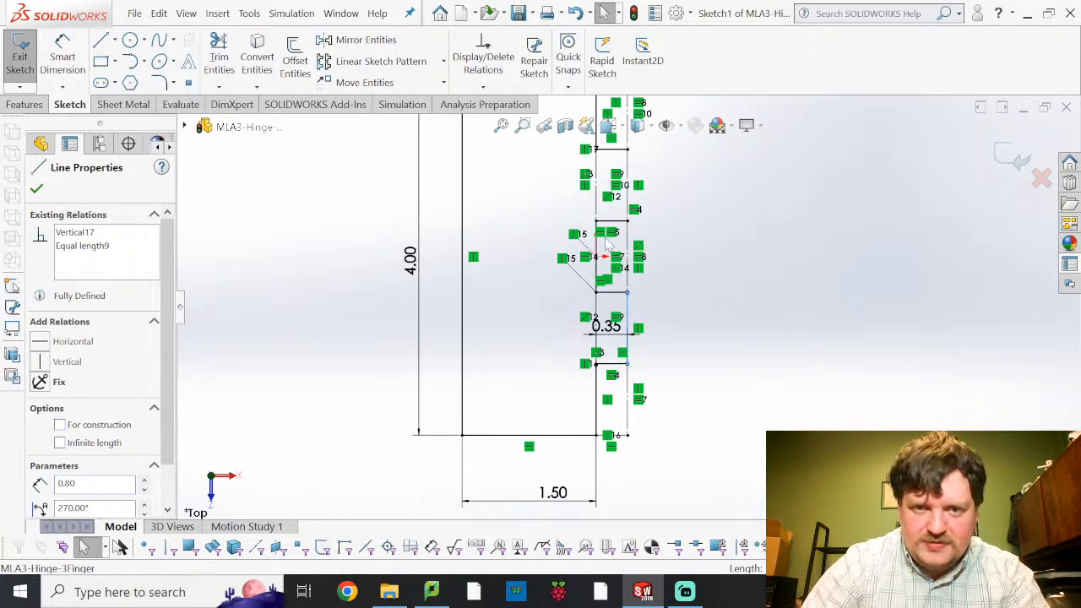
left_click(627, 173)
left_click(59, 425)
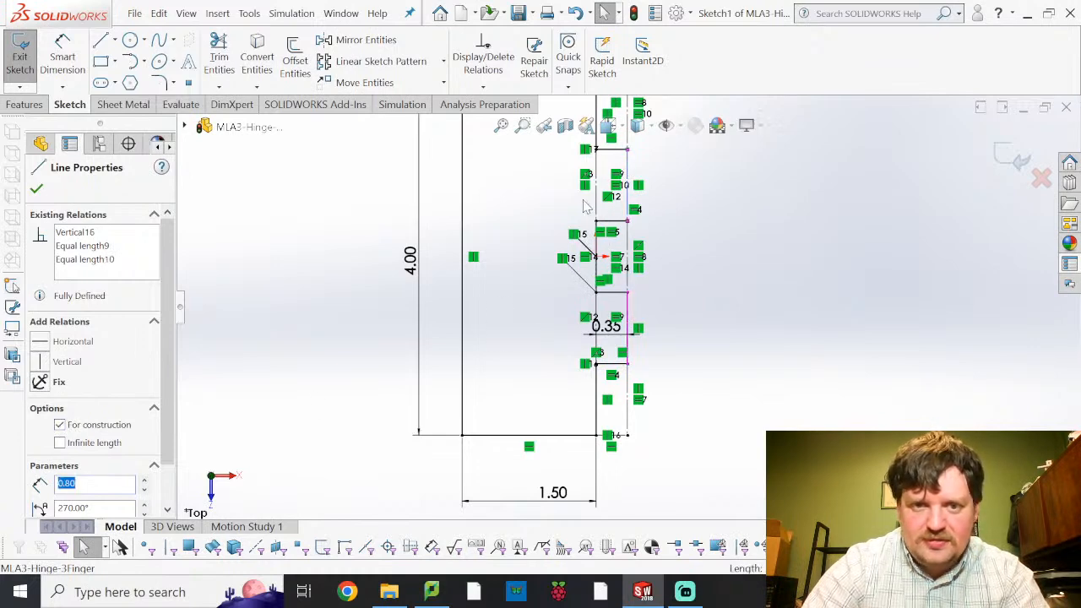
left_click(59, 425)
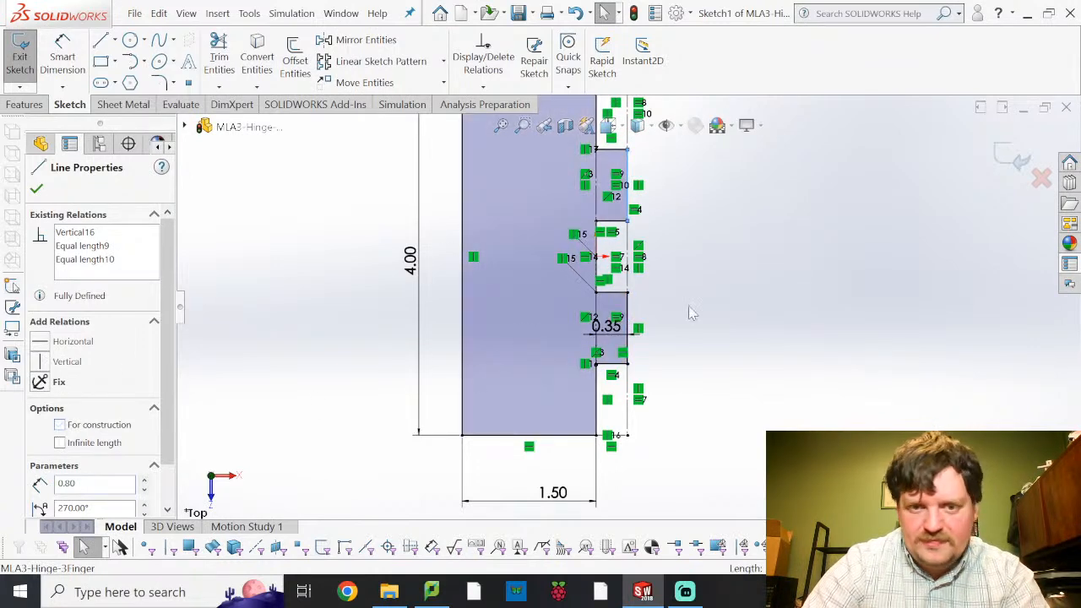
Finish the base sketch edit, stop the rebuild at Hem1 for repair, and dismiss the error report.
left_click(746, 287)
scroll(753, 240, "down", 1)
scroll(755, 259, "up", 1)
scroll(756, 266, "up", 1)
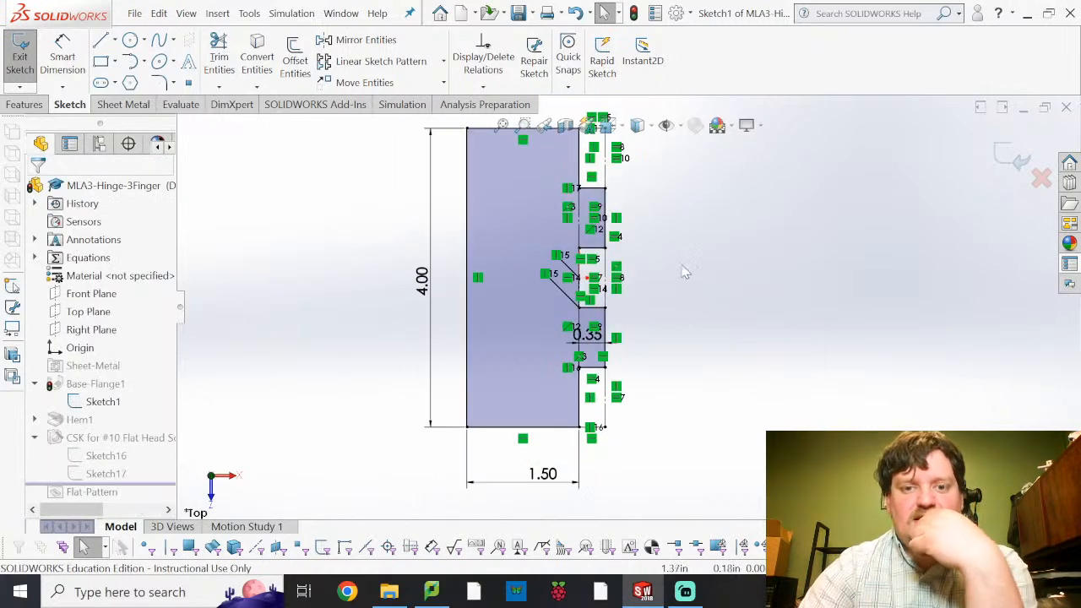
scroll(635, 243, "up", 1)
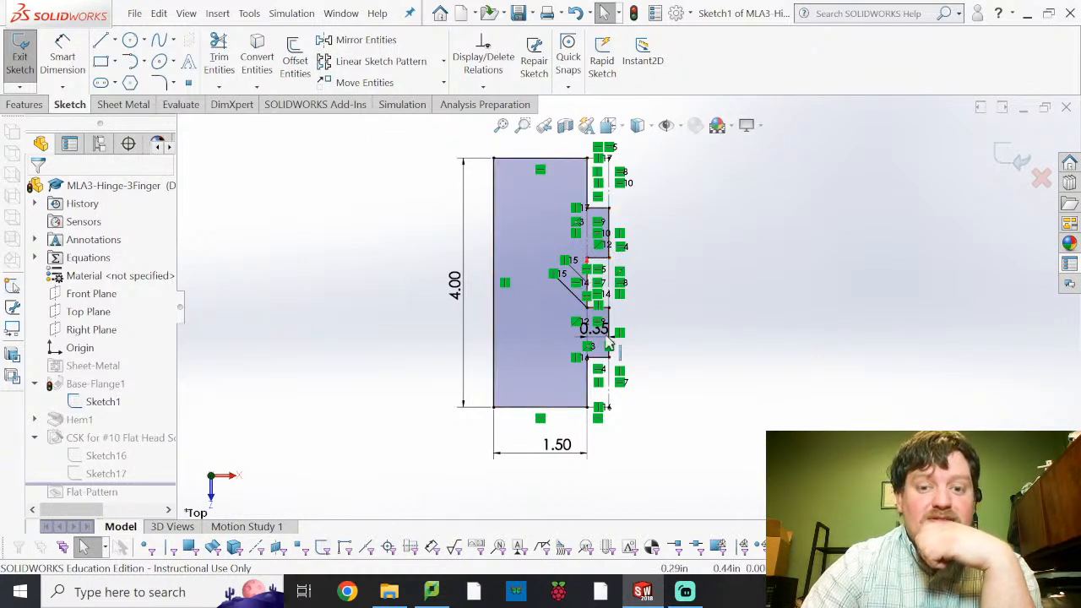
left_click(15, 61)
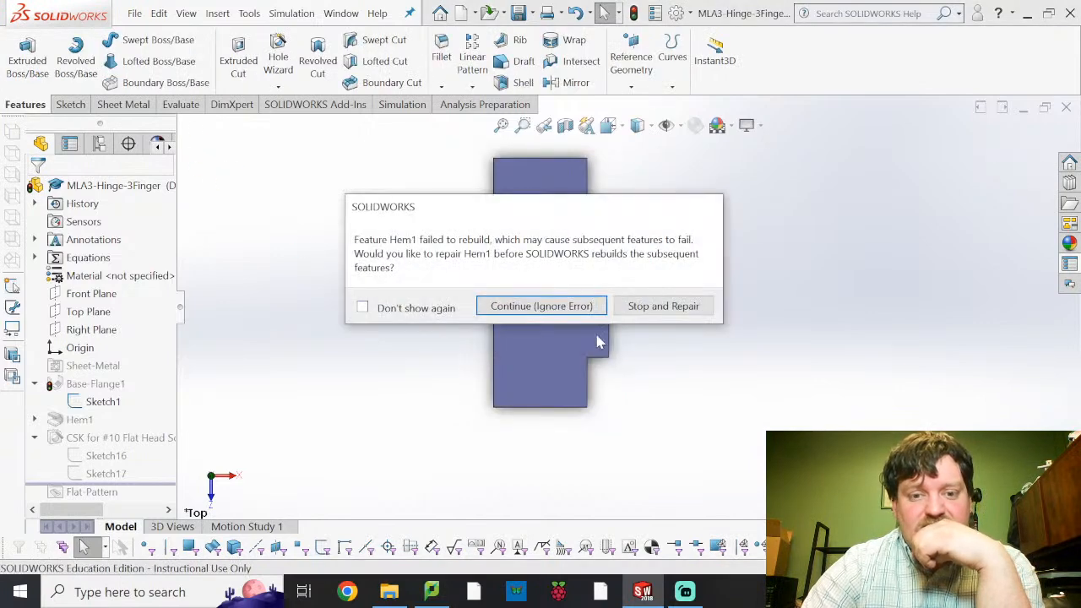
left_click(658, 307)
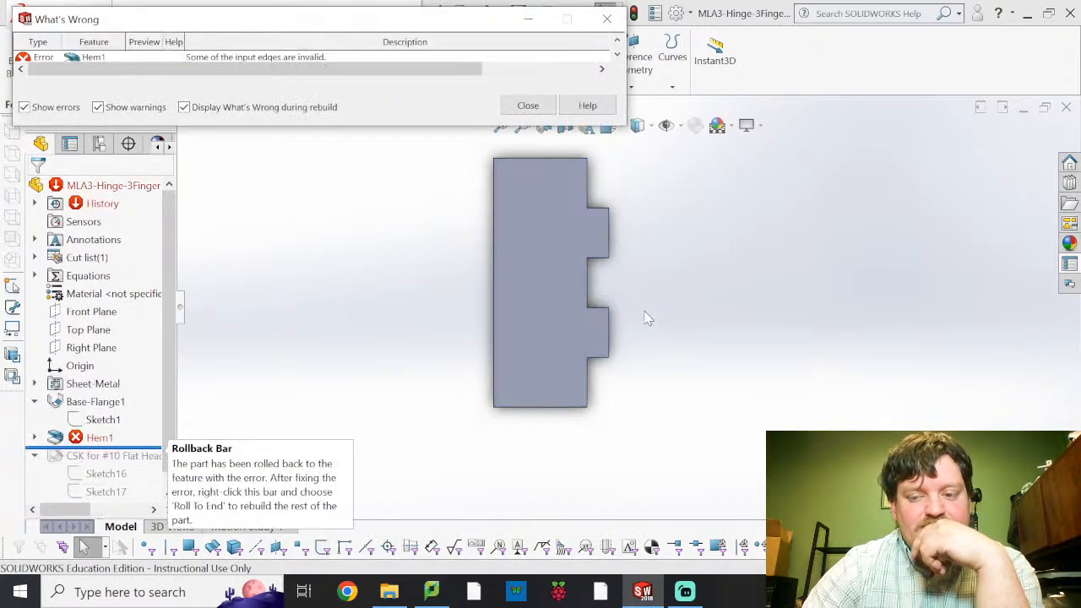
left_click(539, 108)
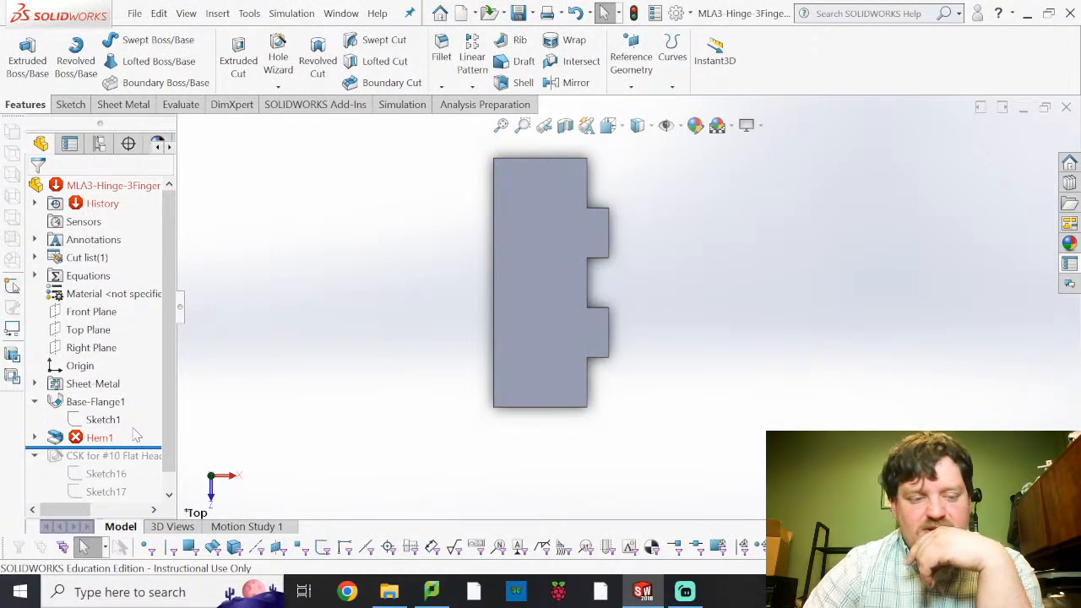
Edit Hem1 so that it rolls the outer edges of the lower and upper fingers.
left_click(89, 438)
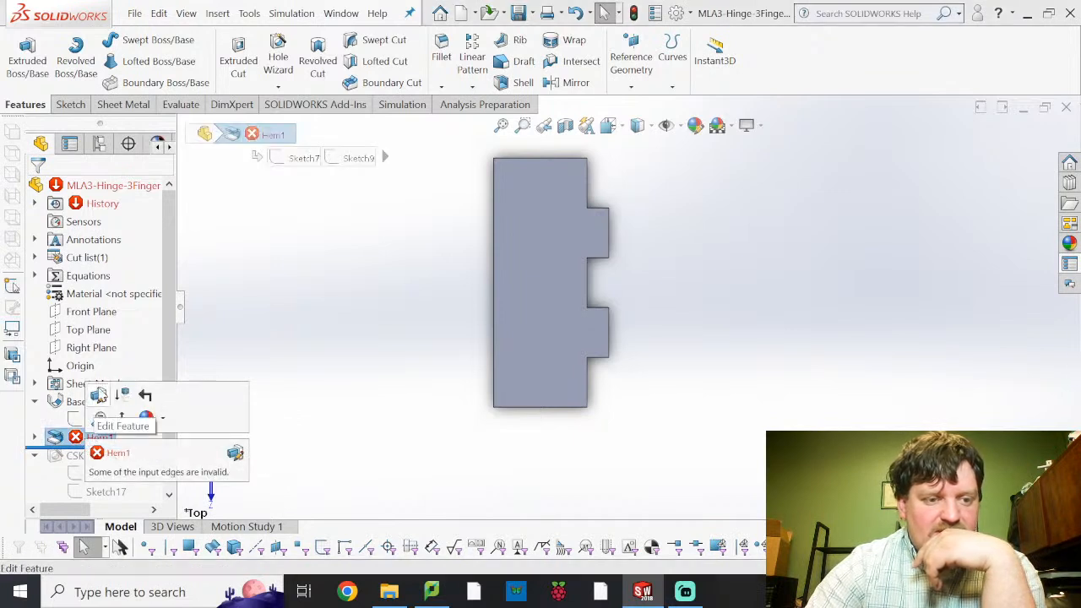
left_click(98, 394)
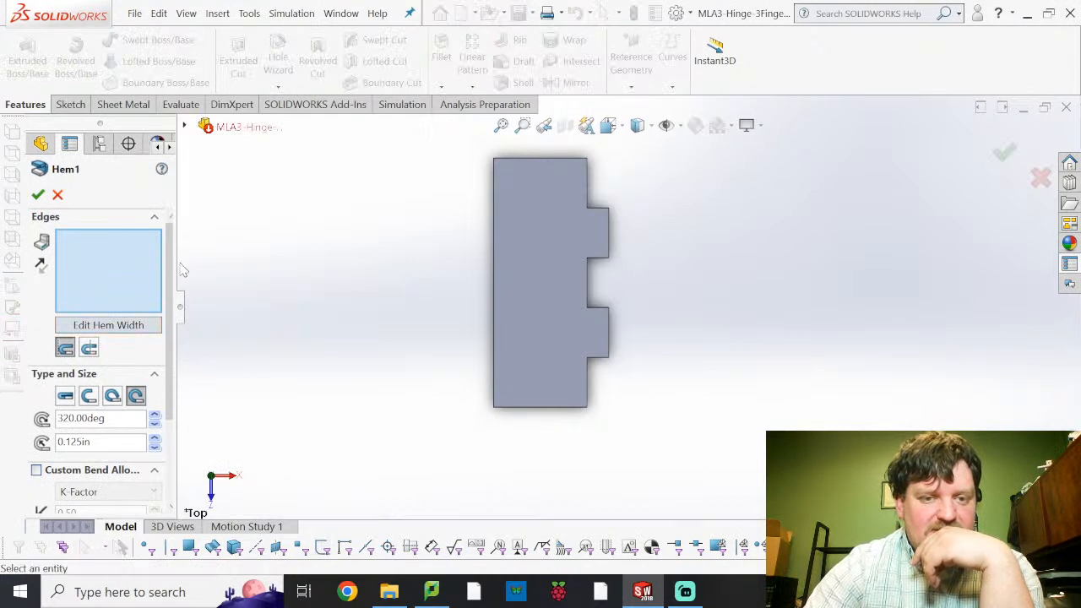
left_click(611, 339)
left_click(610, 249)
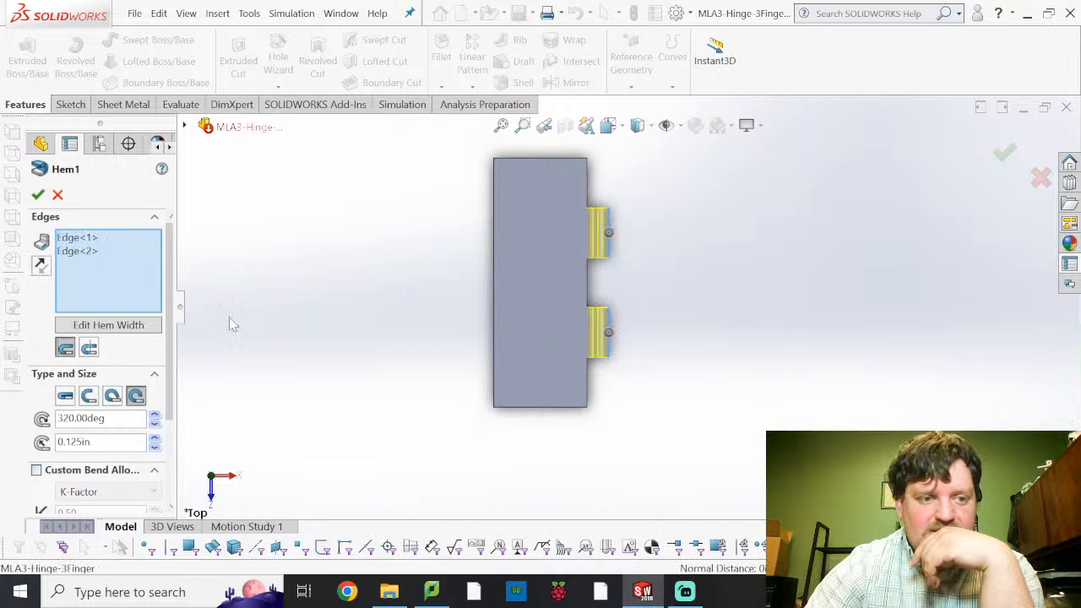
left_click(38, 194)
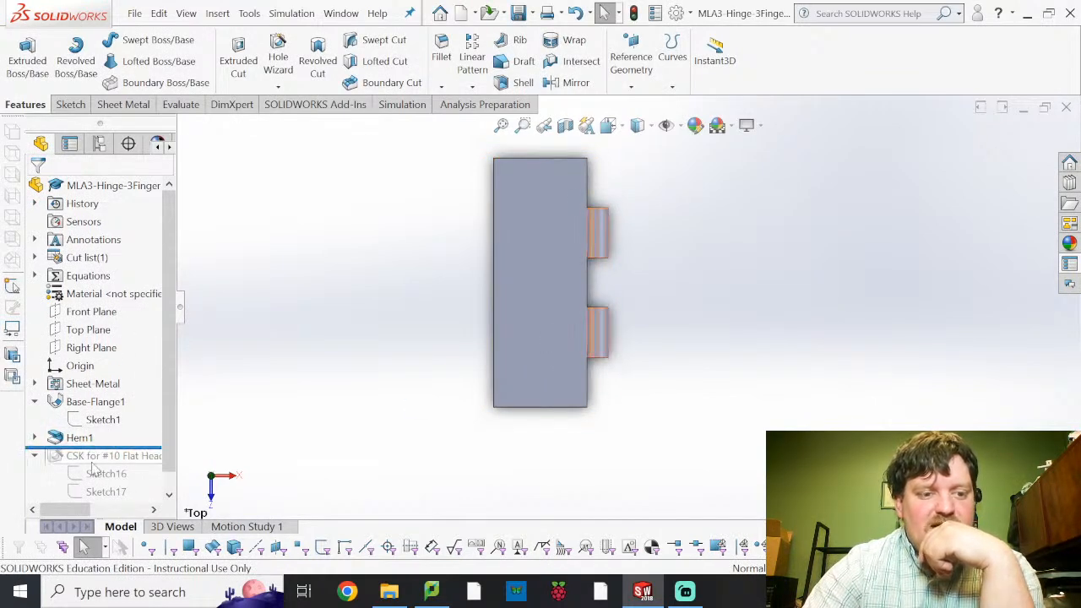
Roll the model forward past the #10 countersunk hole feature and open its position sketch, Sketch16, for editing.
mouse_move(108, 446)
left_mouse_down()
mouse_move(106, 510)
mouse_move(116, 484)
left_mouse_up()
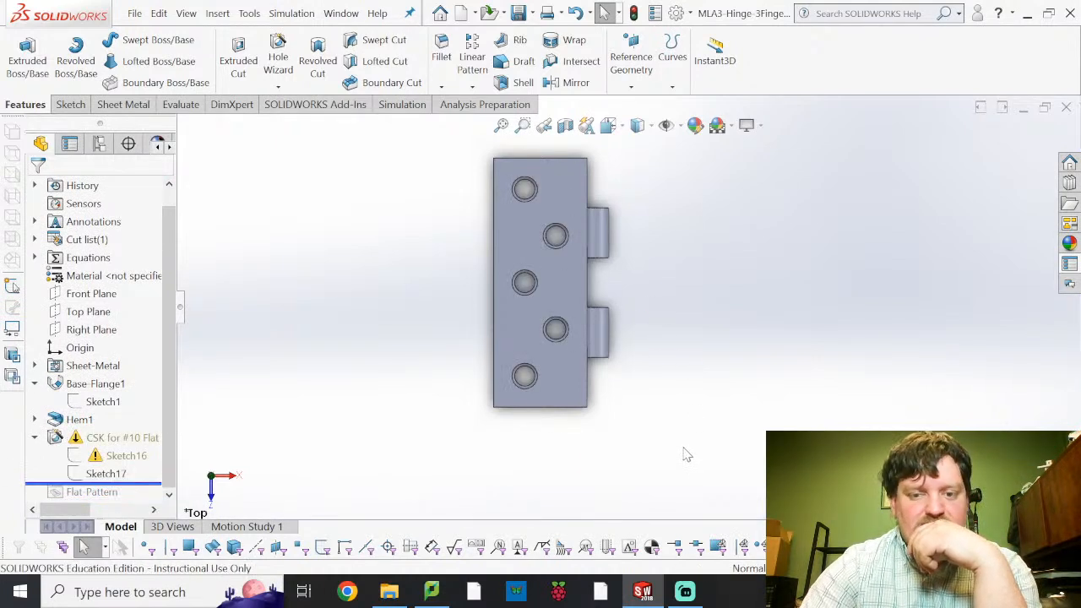
left_click(118, 437)
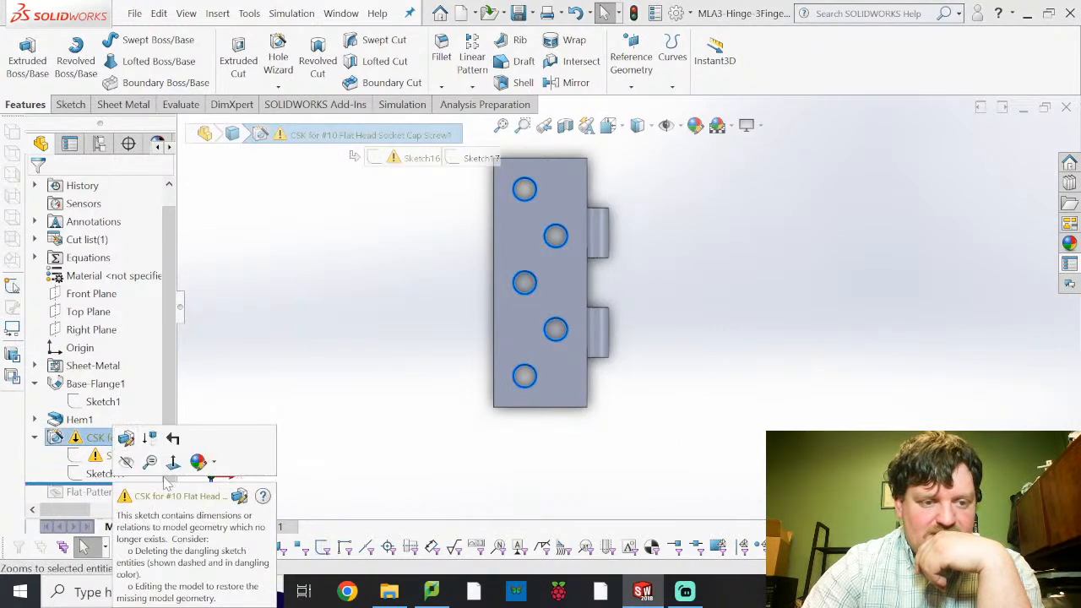
left_click(102, 456)
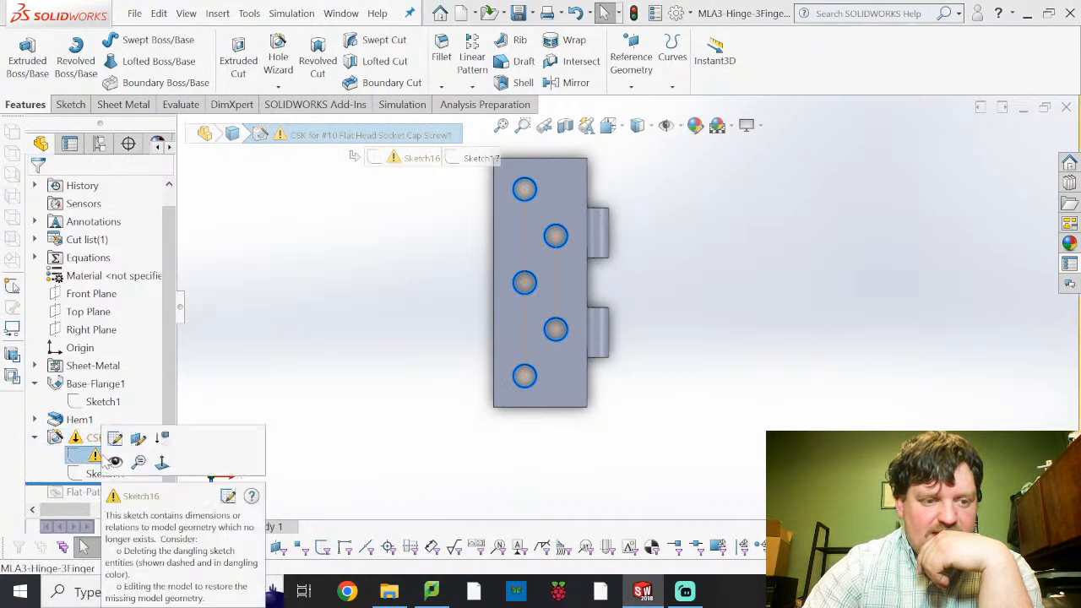
left_click(114, 437)
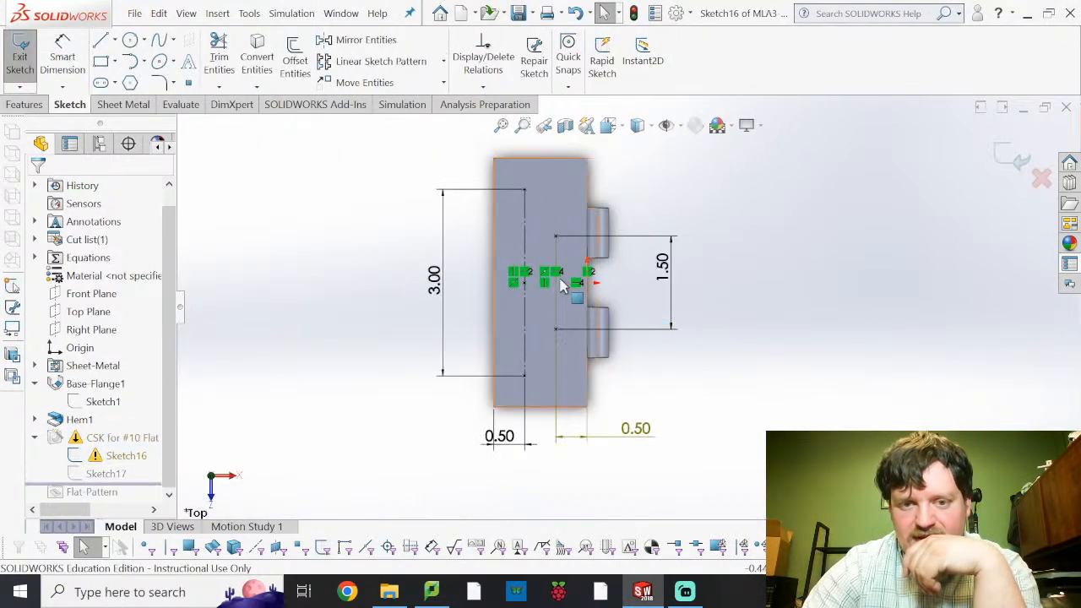
Delete the dangling Distance9 relation from the construction line through the two holes nearest the fingers.
scroll(591, 309, "down", 4)
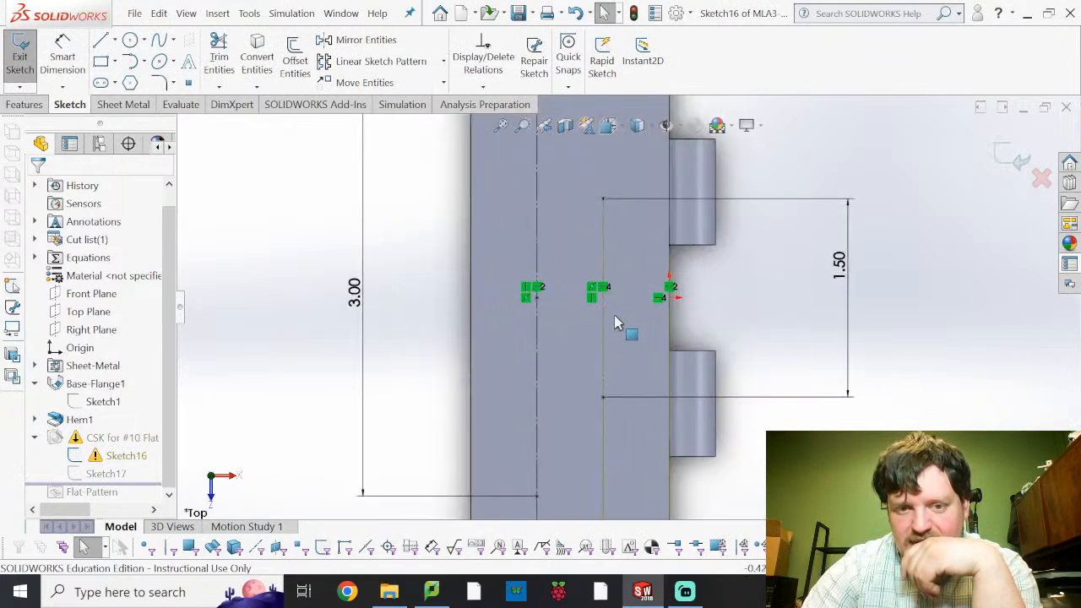
left_click(668, 298)
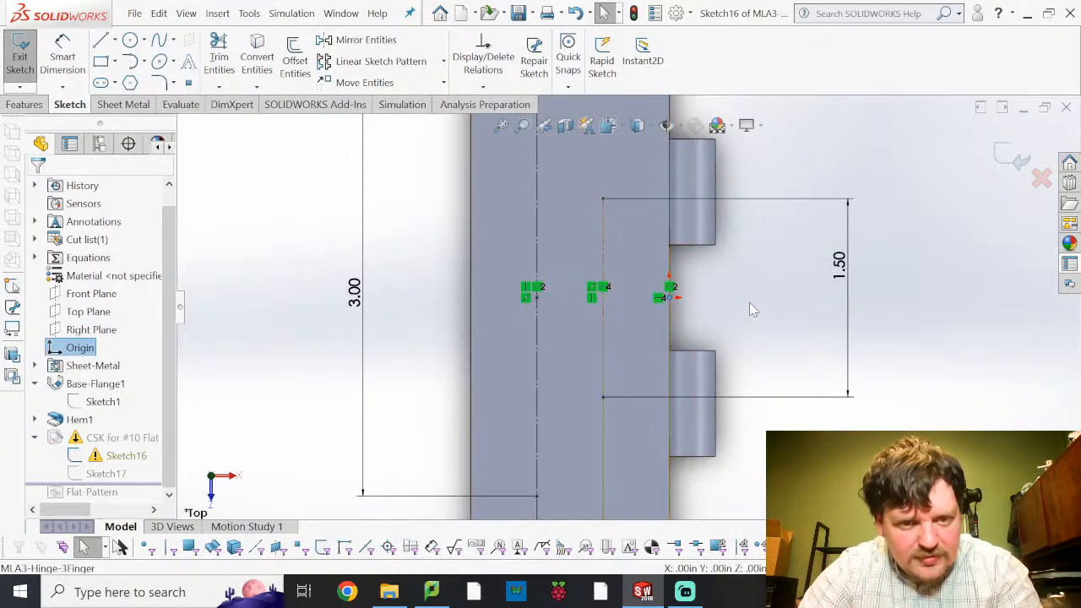
scroll(645, 389, "down", 2)
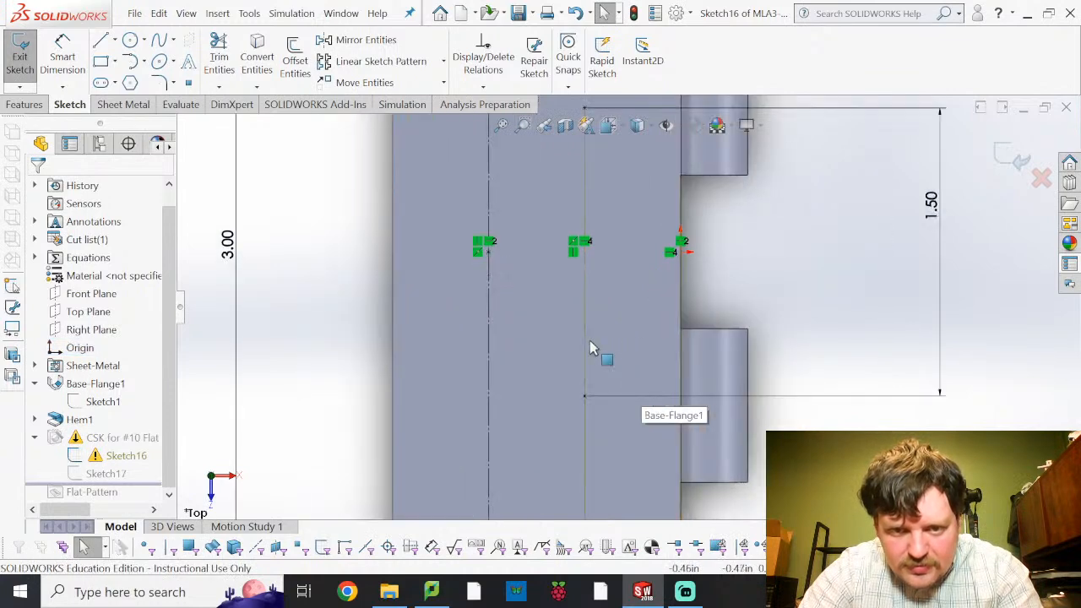
left_click(586, 337)
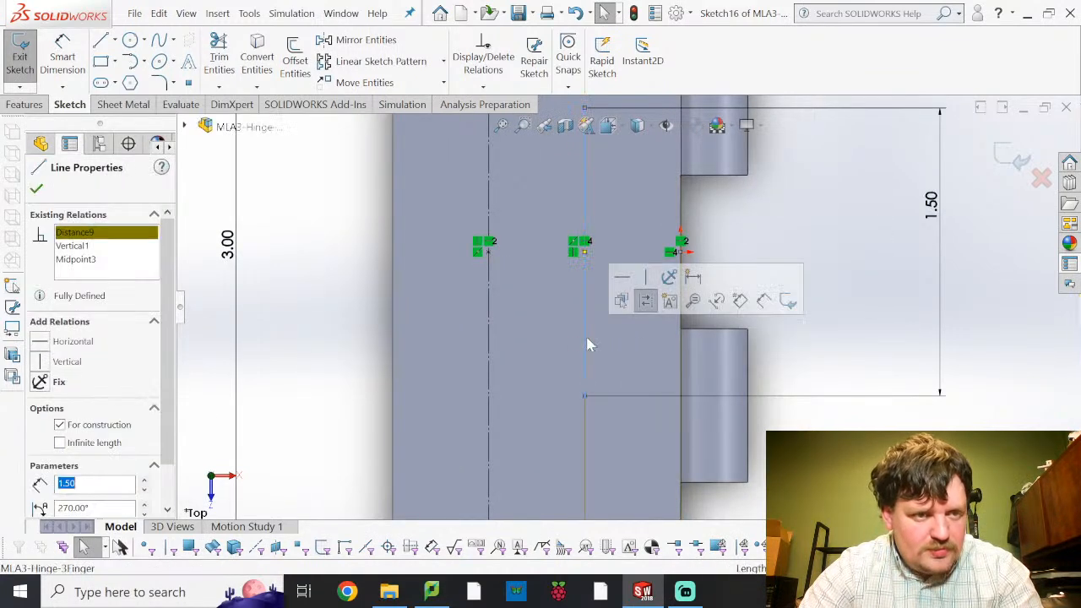
left_click(97, 236)
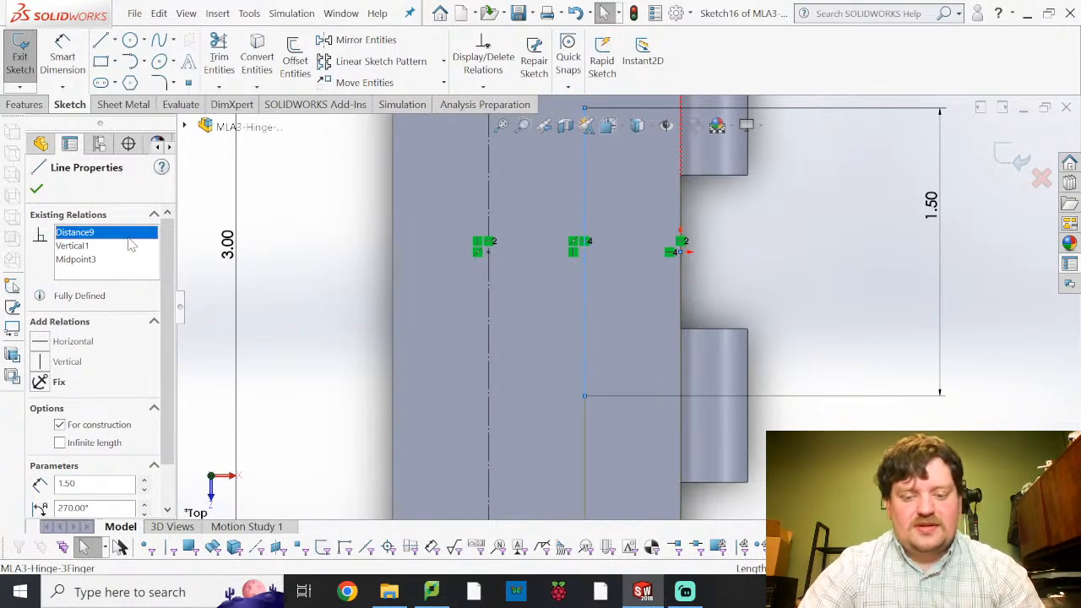
key("Delete")
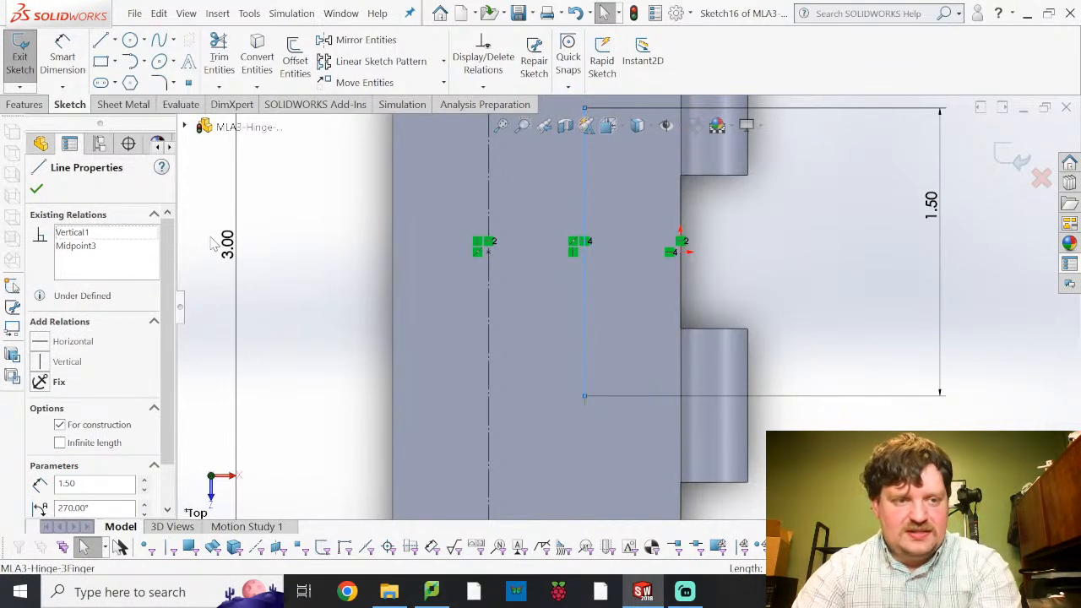
left_click(38, 191)
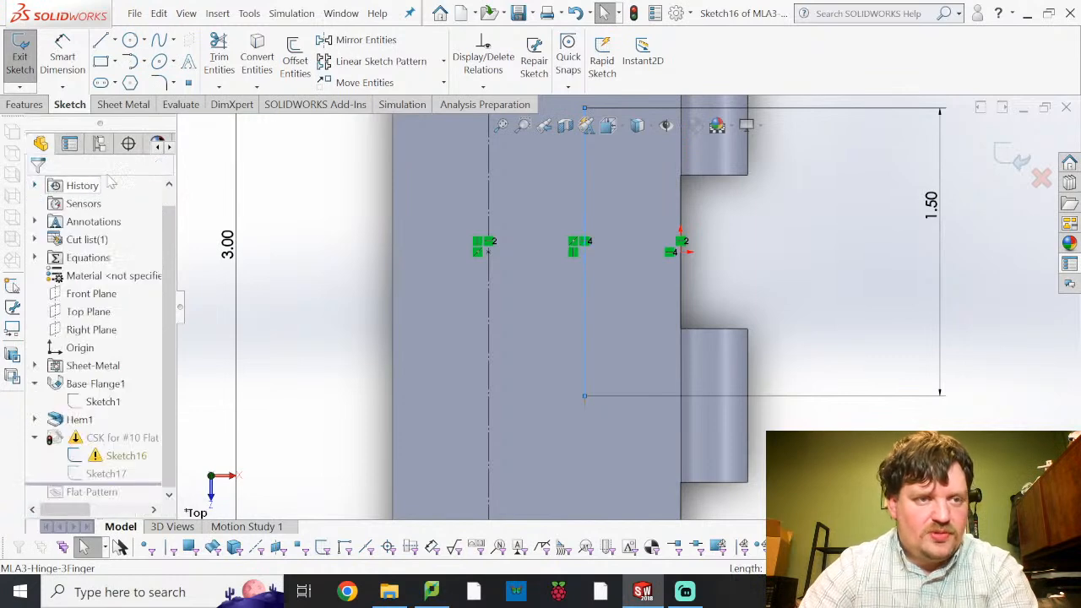
Dimension that construction line 0.50 in from the leaf's edge between the two fingers, and finish the hole sketch.
left_click(62, 57)
left_click(586, 291)
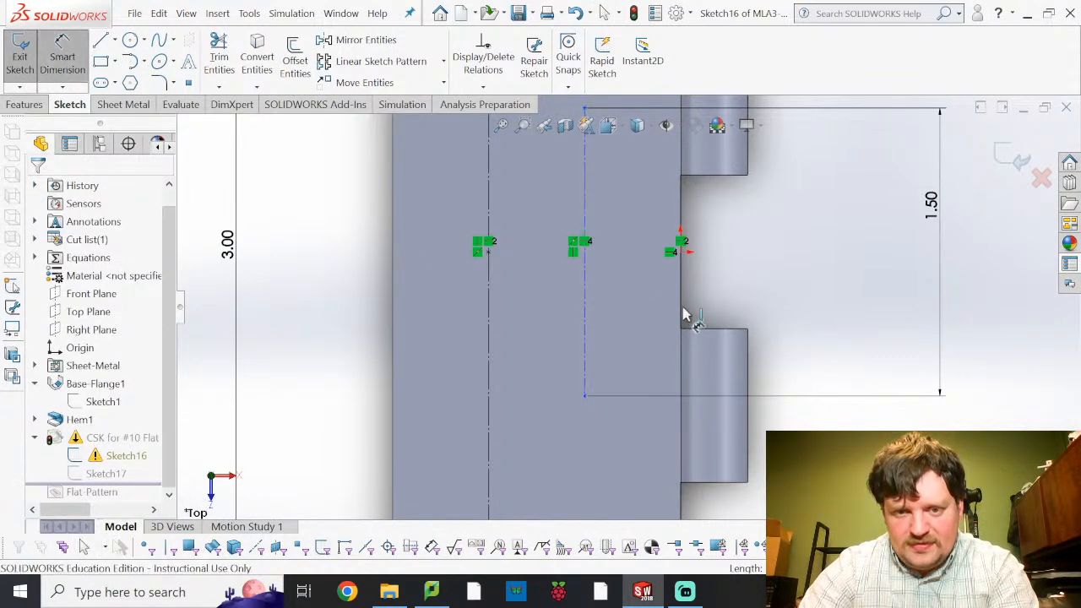
left_click(682, 313)
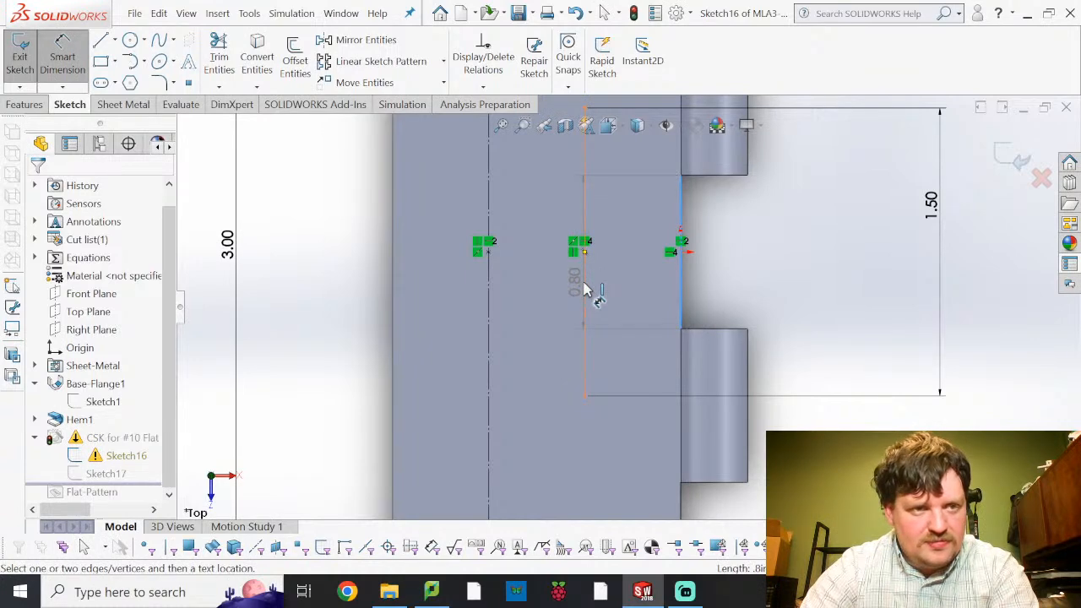
left_click(589, 294)
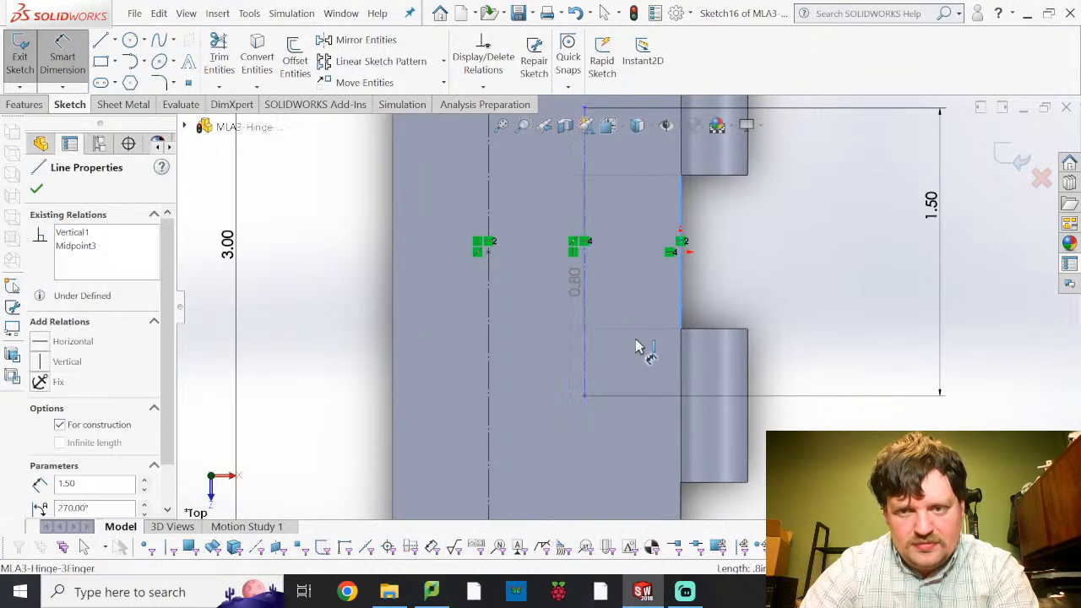
left_click(638, 471)
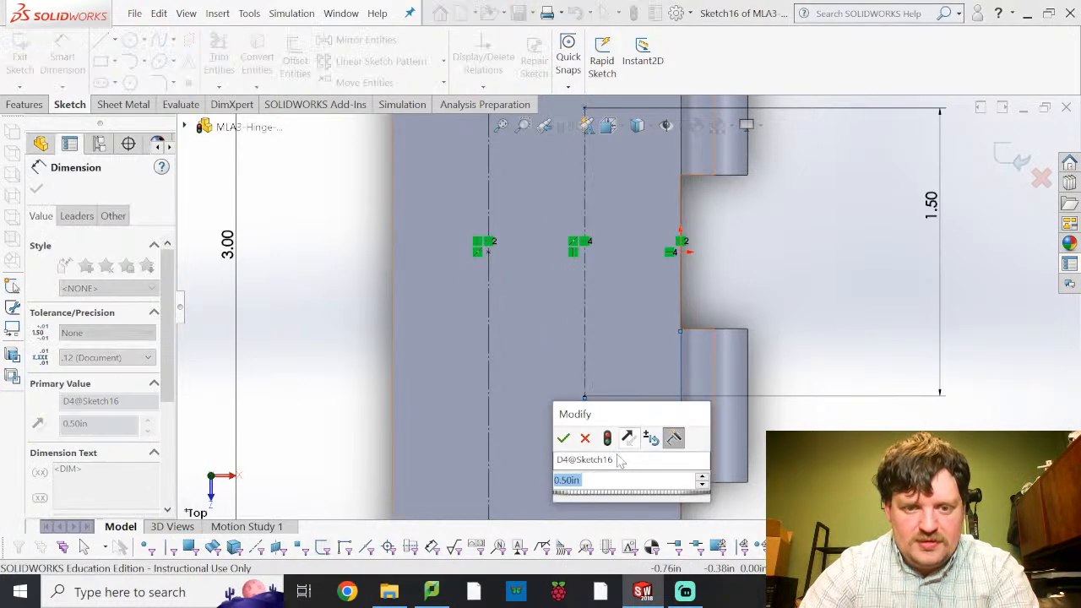
left_click(563, 437)
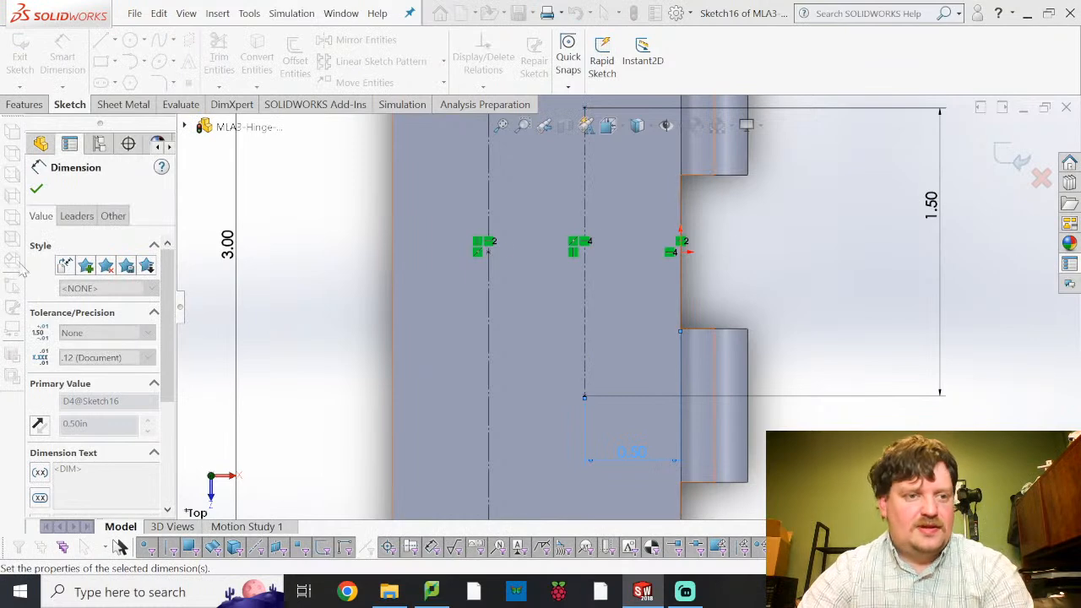
left_click(41, 189)
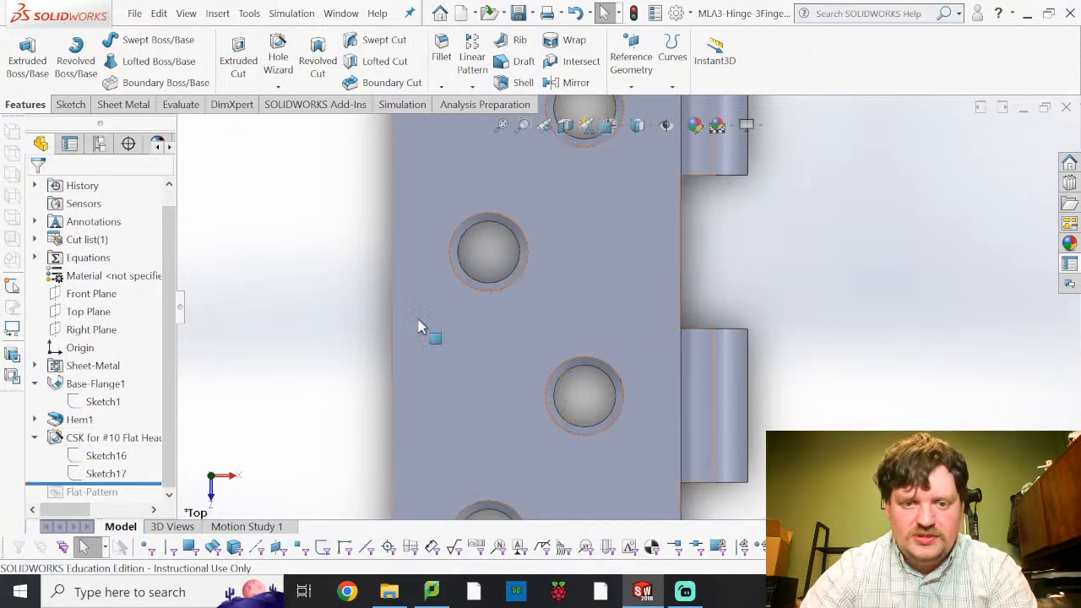
Save the two-finger leaf as a separate part file named MLA3-Hinge-2Finger.SLDPRT in the Solidworks folder.
scroll(597, 268, "down", 1)
scroll(623, 289, "up", 2)
scroll(625, 291, "up", 4)
middle_click_drag(628, 296, 702, 329)
left_click(134, 13)
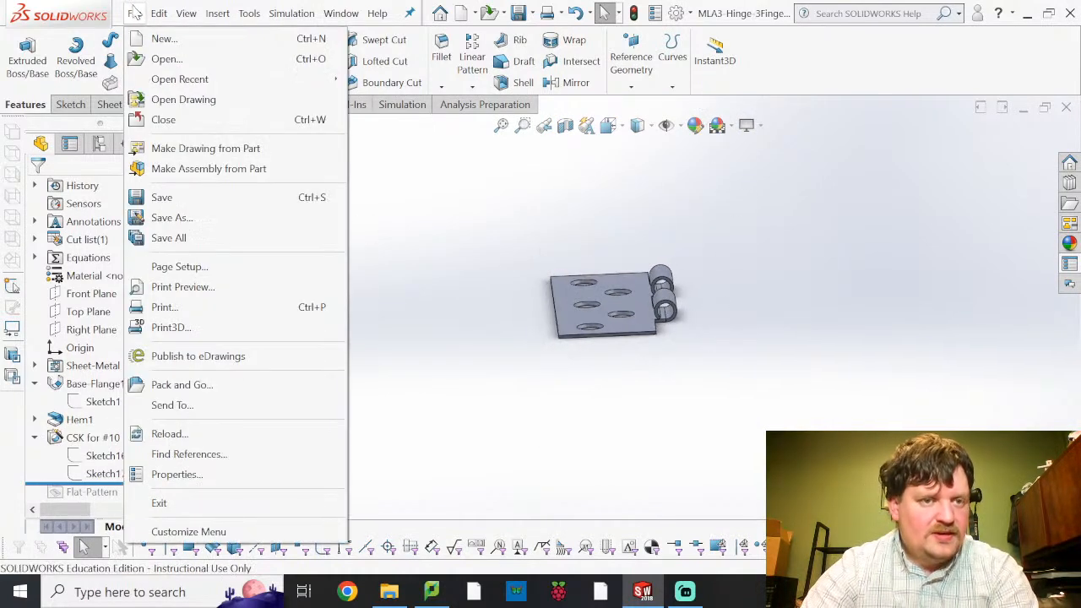
left_click(173, 218)
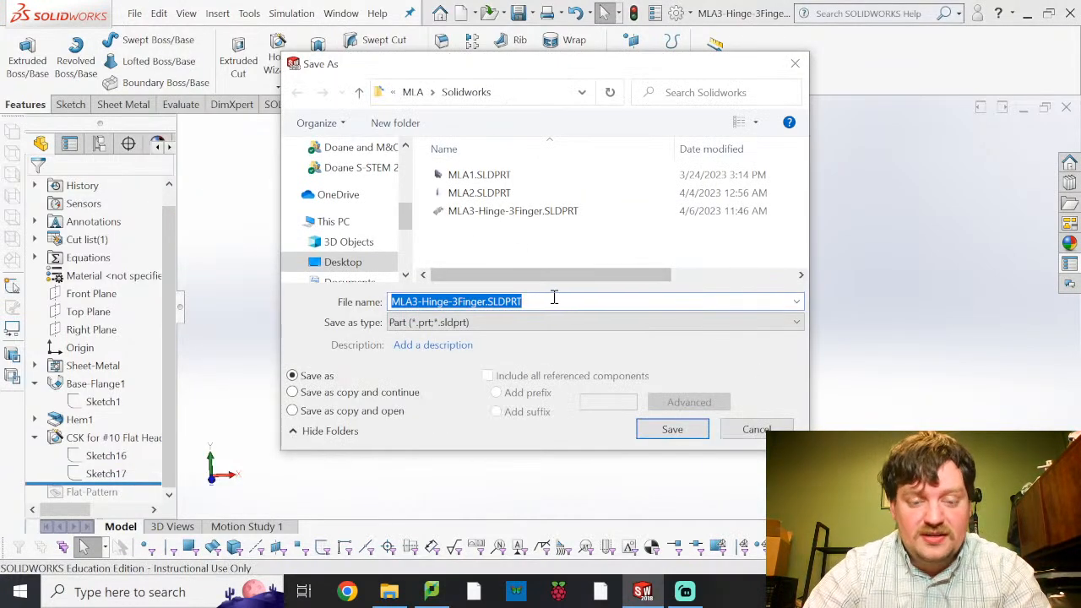
left_click(526, 301)
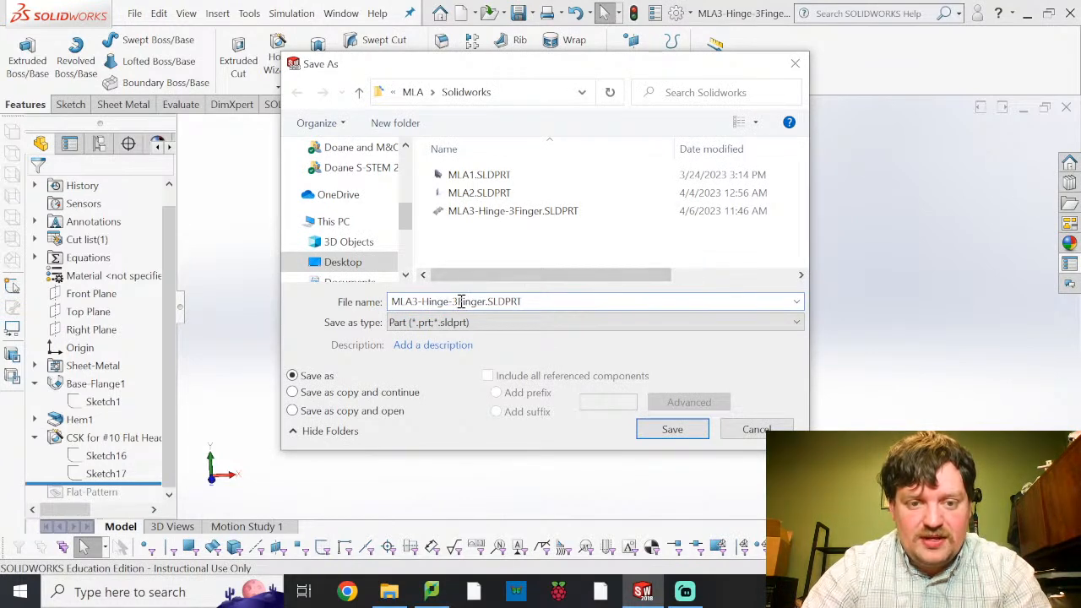
key("BackSpace")
type("2")
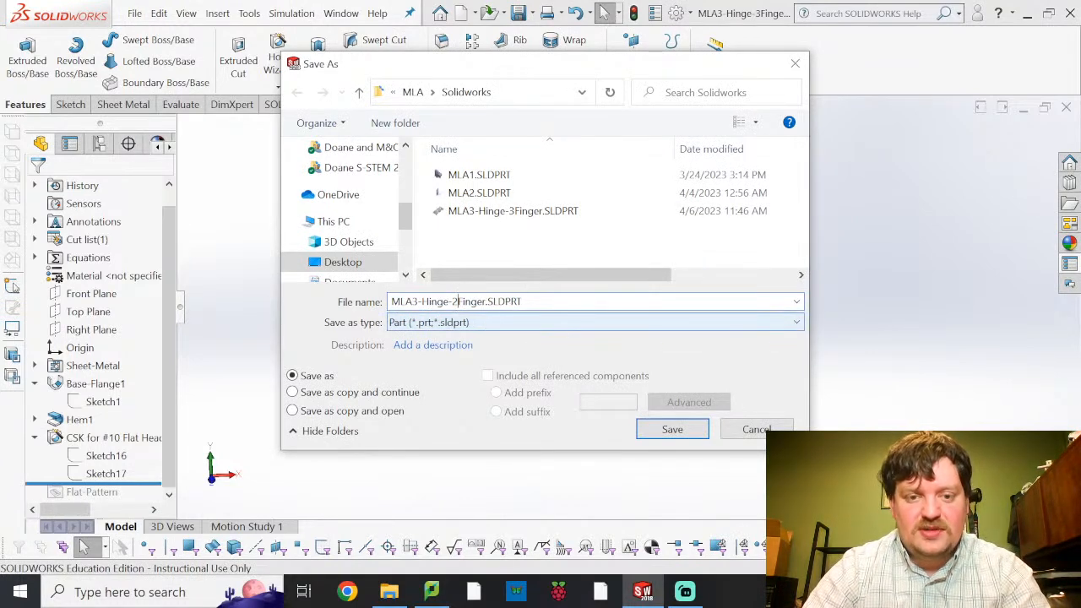
left_click(697, 434)
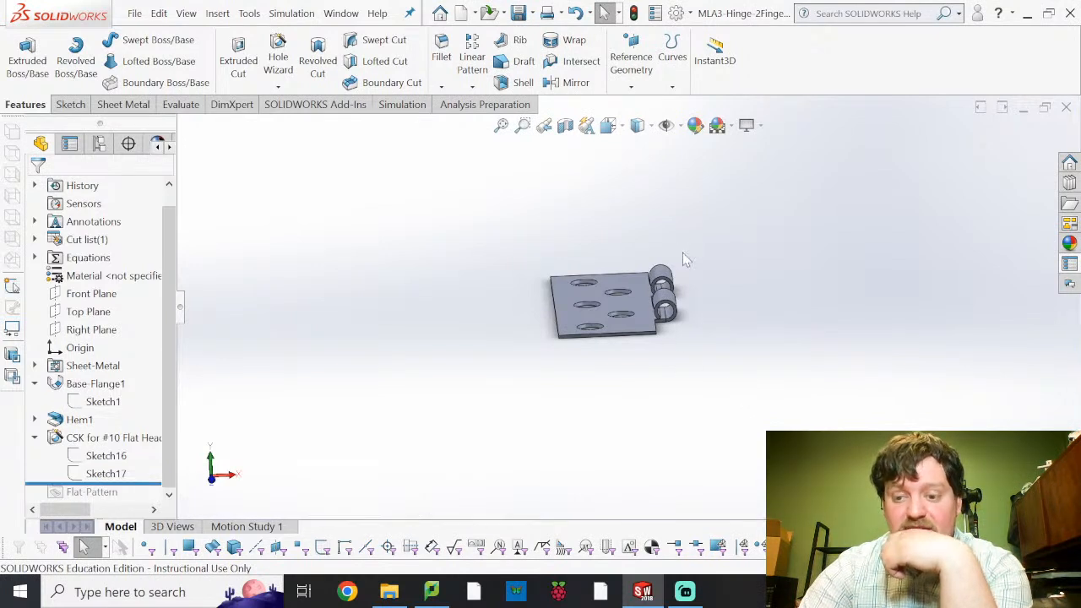
Create a new part document and bring up the sketch tools.
left_click(135, 13)
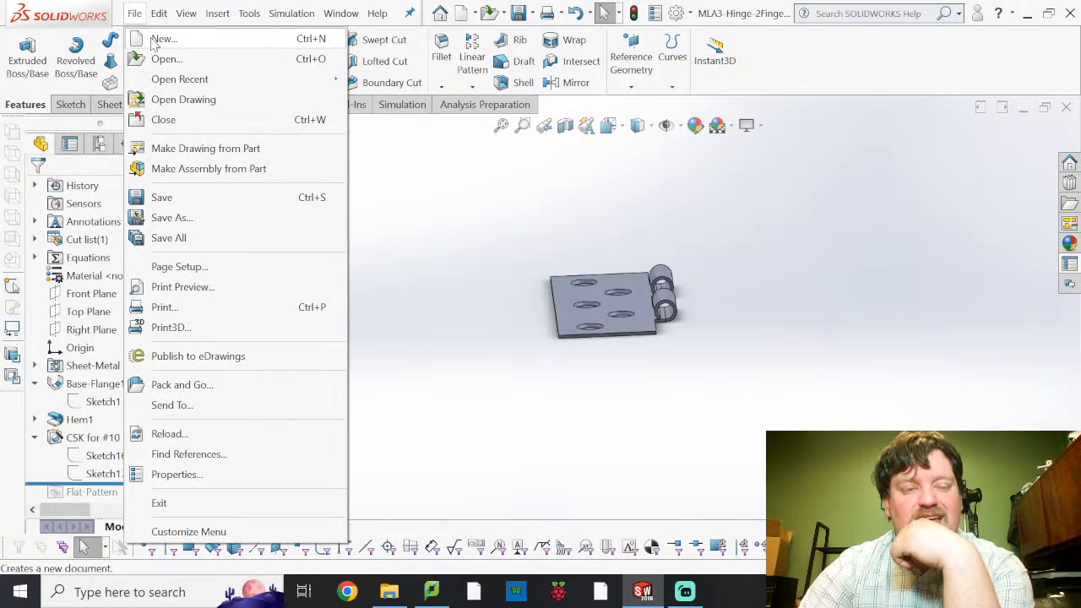
left_click(160, 39)
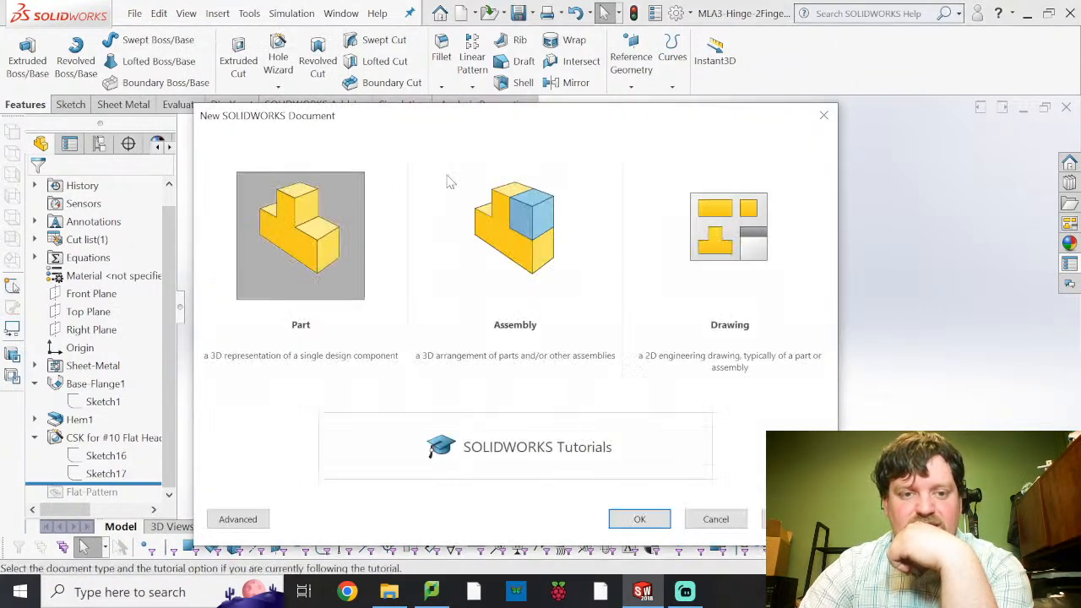
left_click(652, 520)
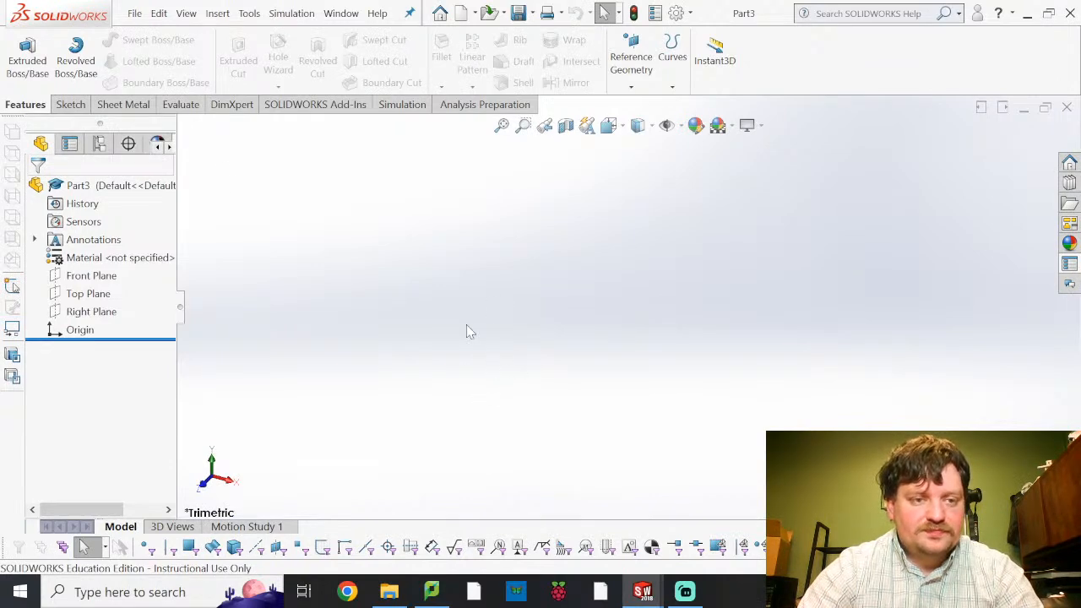
left_click(70, 103)
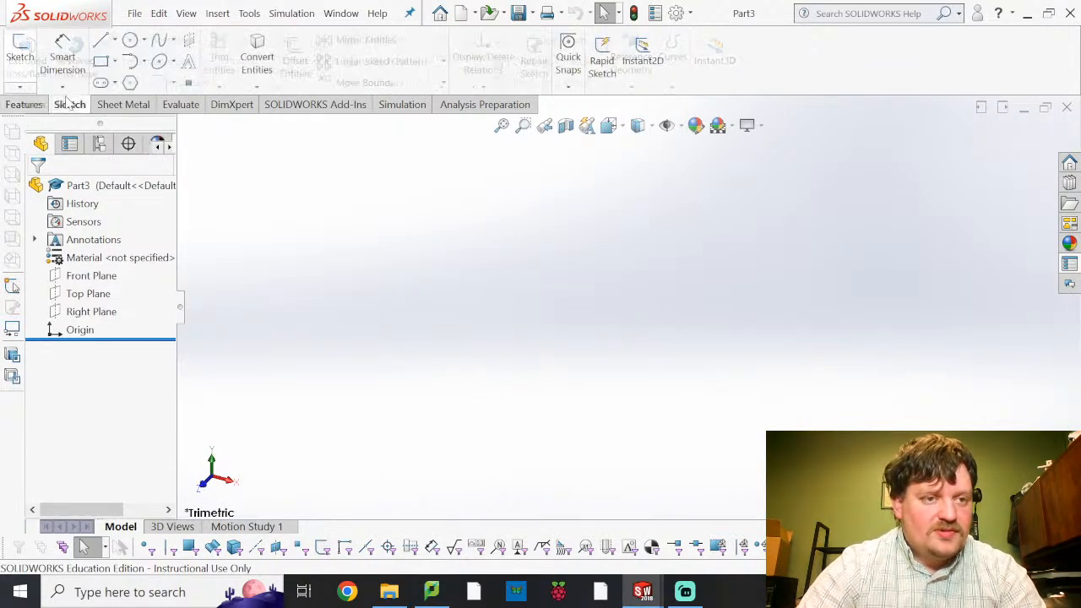
Start a sketch on the Top Plane and draw a circle about 82 in in diameter centred on the origin.
left_click(26, 52)
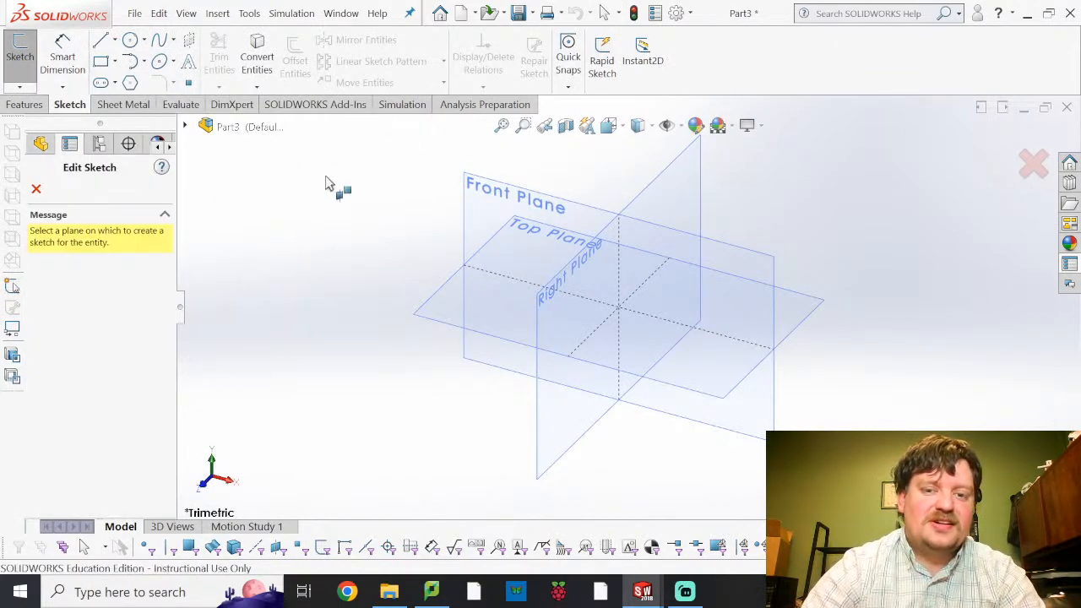
left_click(451, 323)
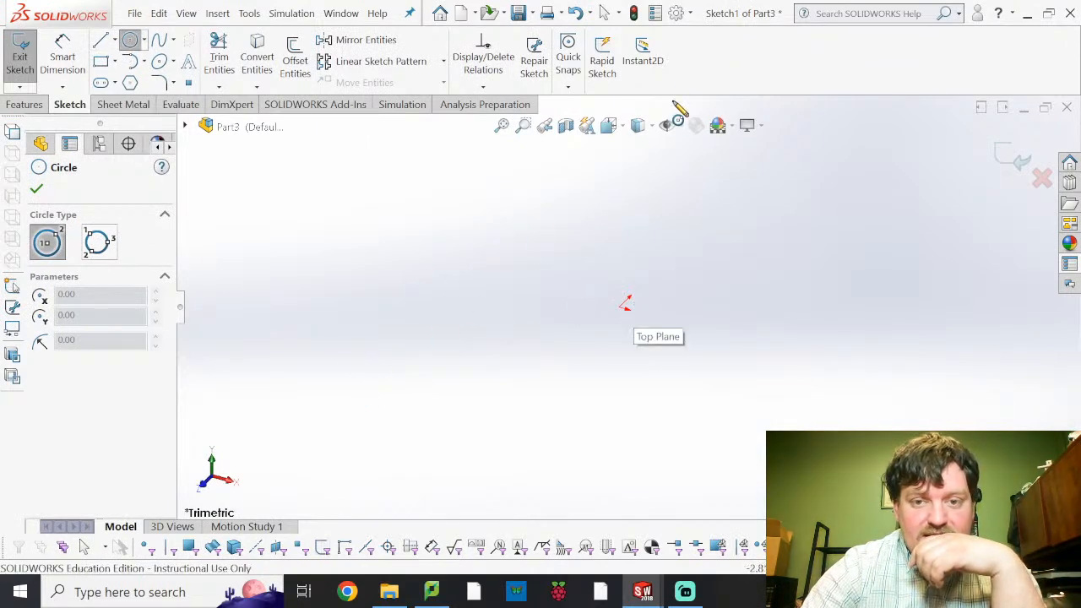
left_click(612, 125)
mouse_move(635, 129)
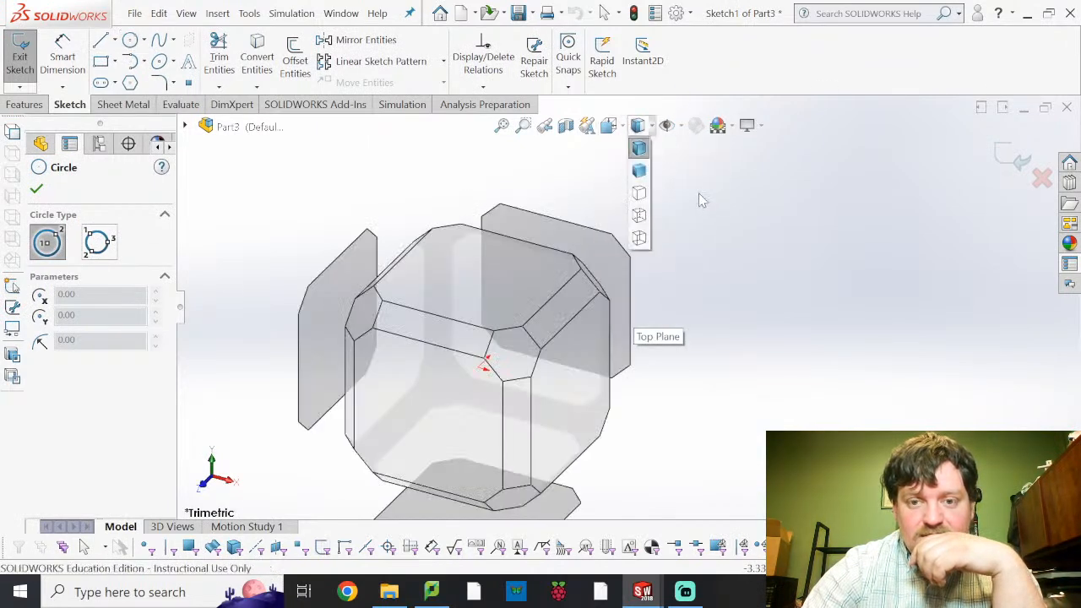
left_click(699, 221)
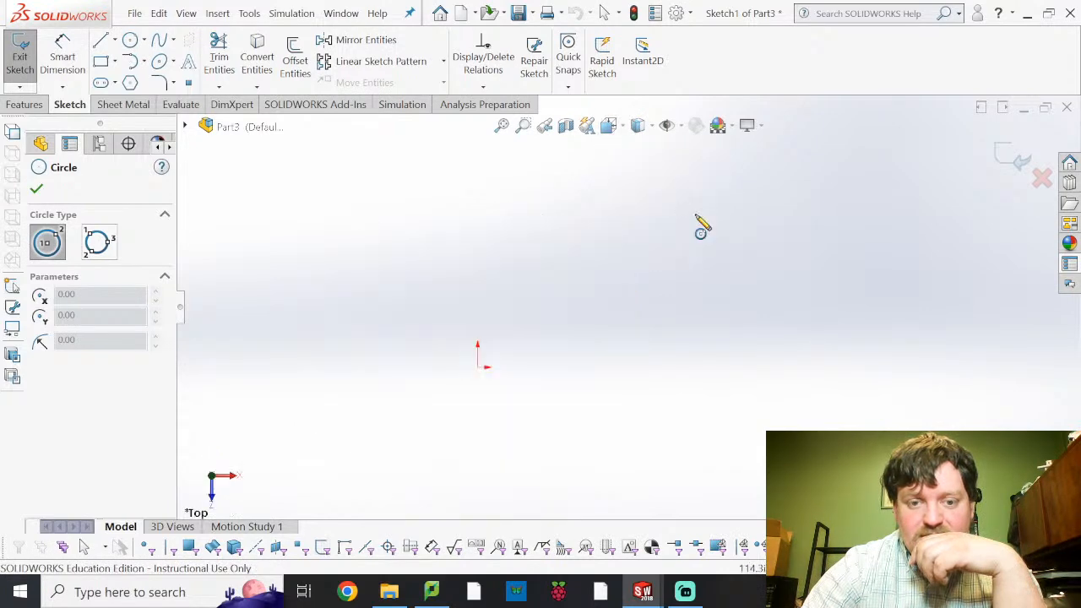
left_click(477, 367)
left_click(477, 289)
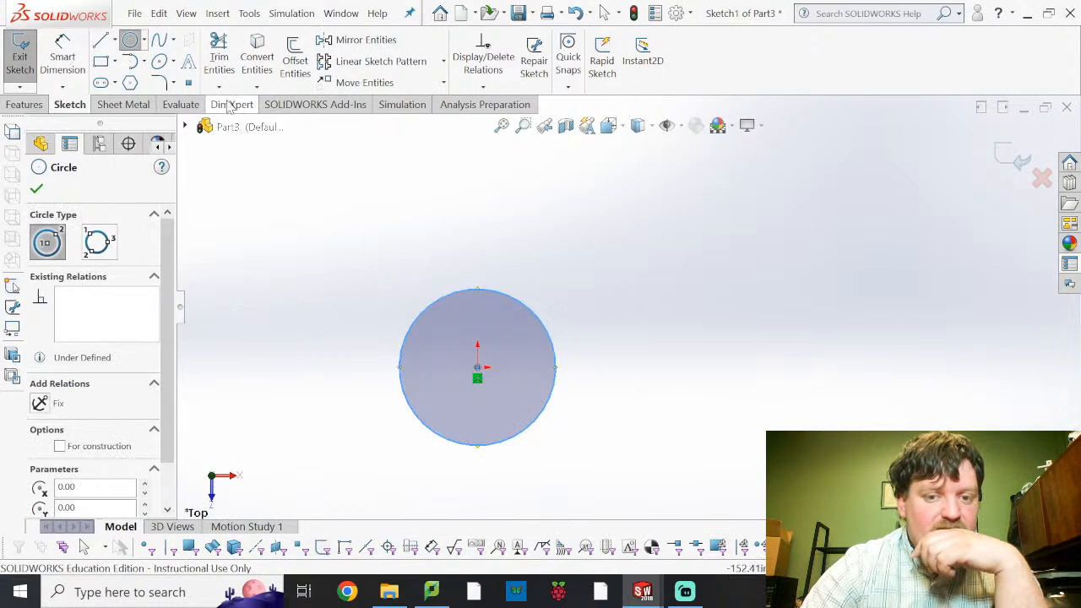
key("Escape")
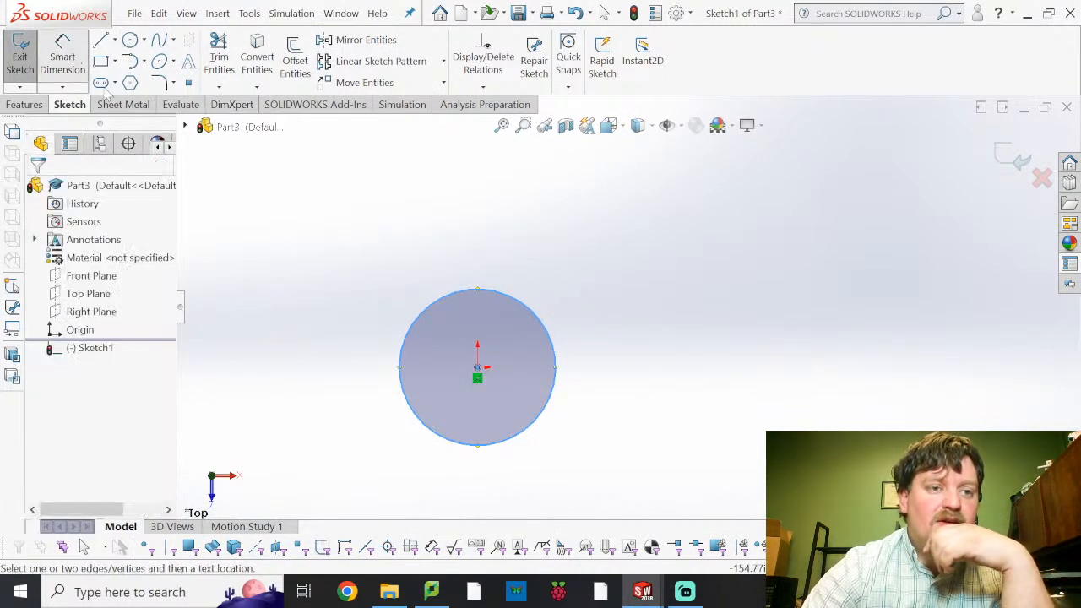
Dimension the circle's diameter to 0.25 in and finish the sketch.
left_click(536, 314)
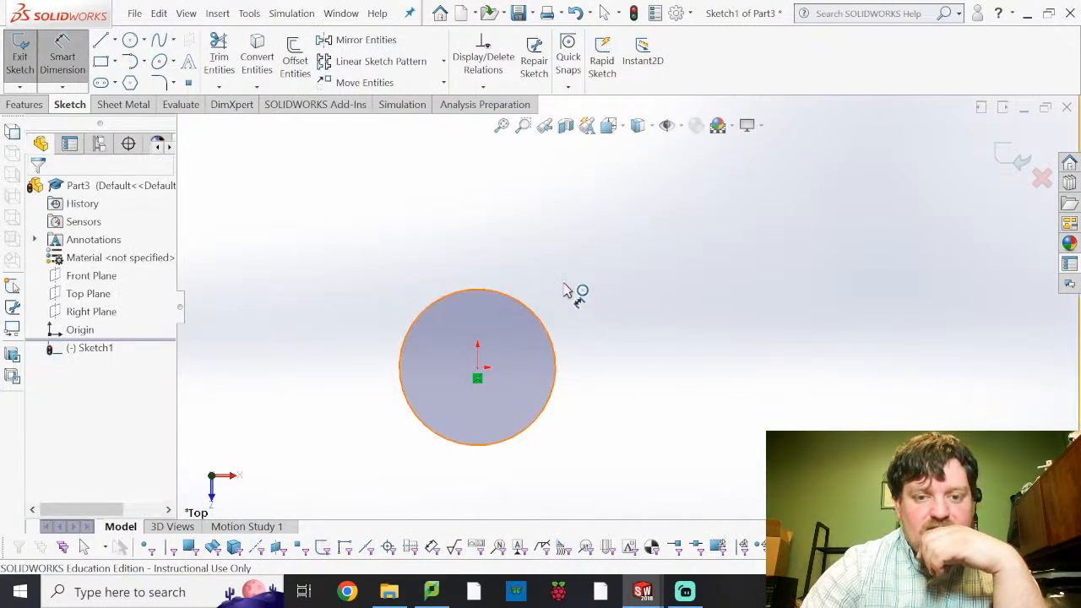
left_click(648, 319)
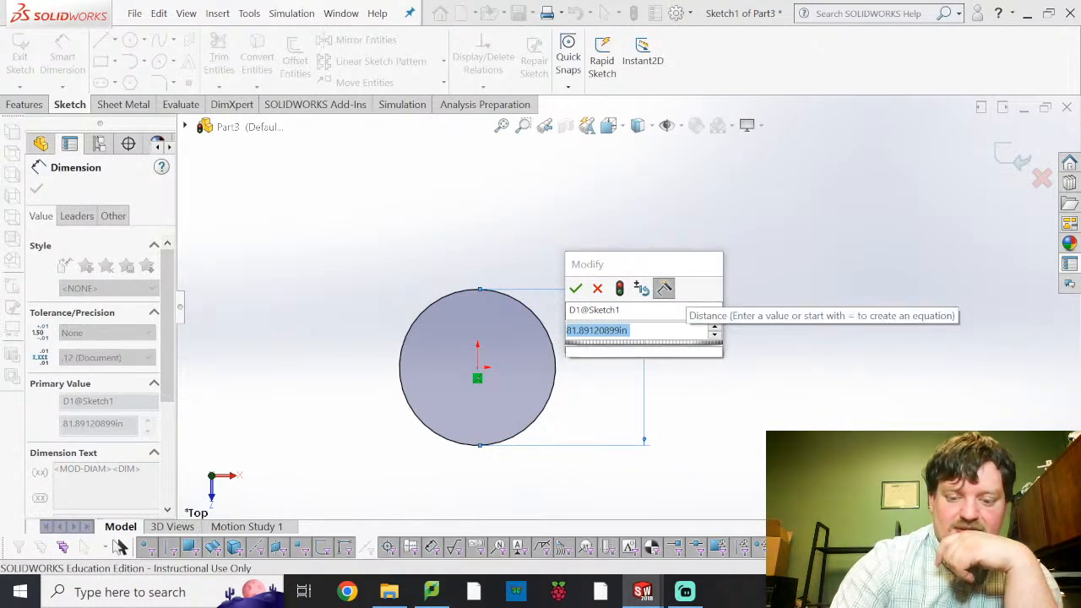
type("0.25")
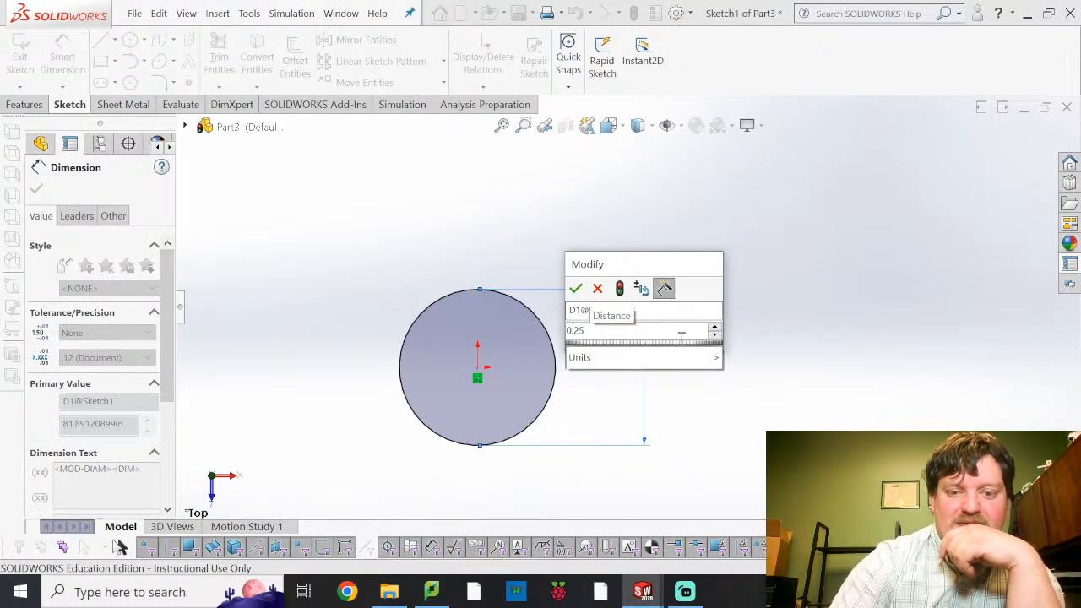
key("Return")
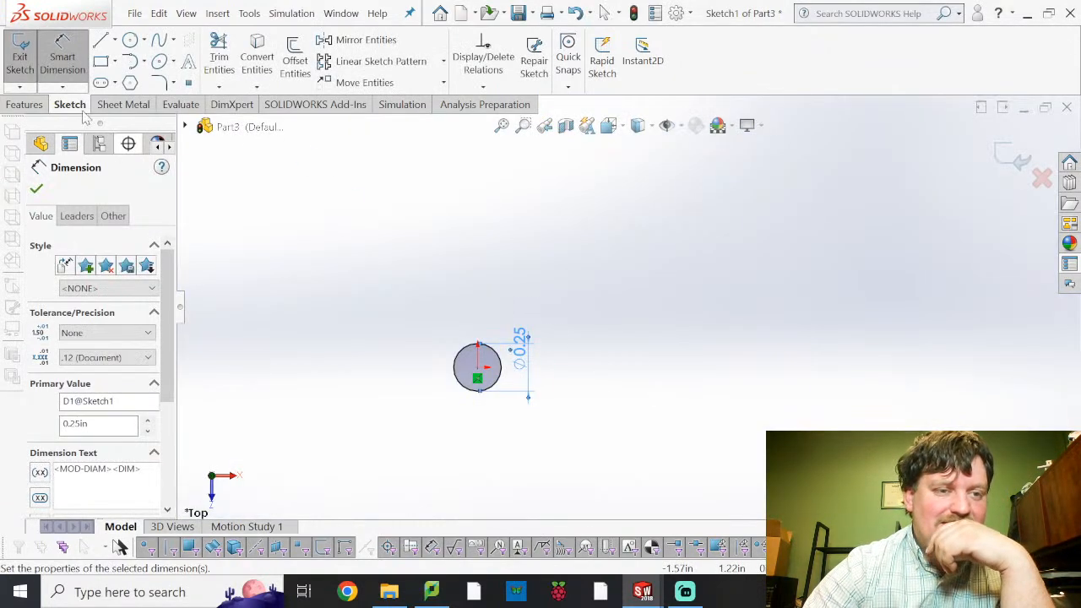
left_click(63, 53)
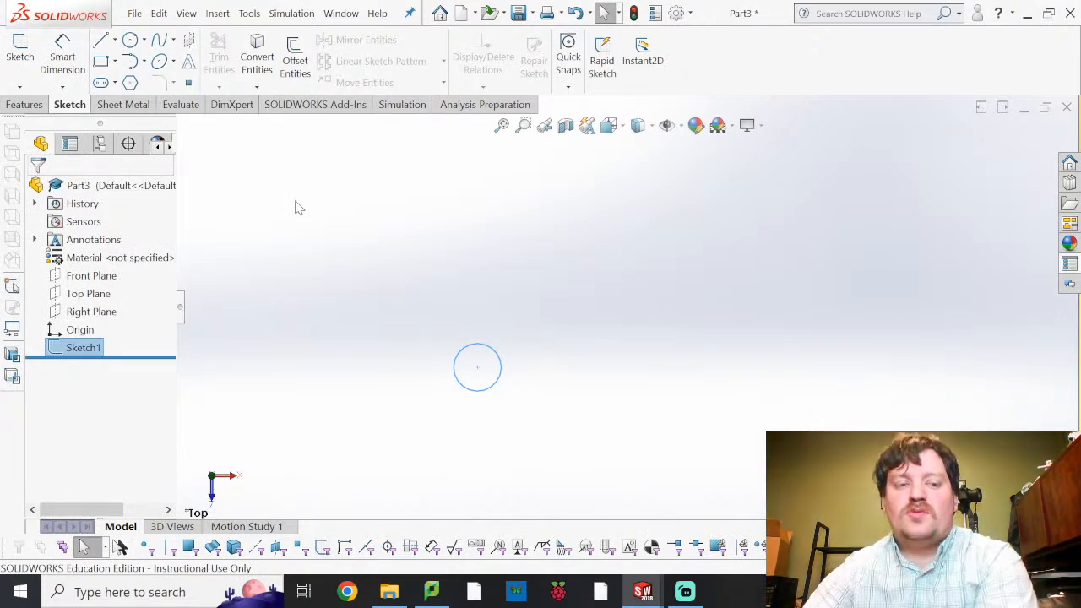
Extrude the 0.25 in circle as a blind boss 4 in deep to form the pin's shaft.
left_click(39, 105)
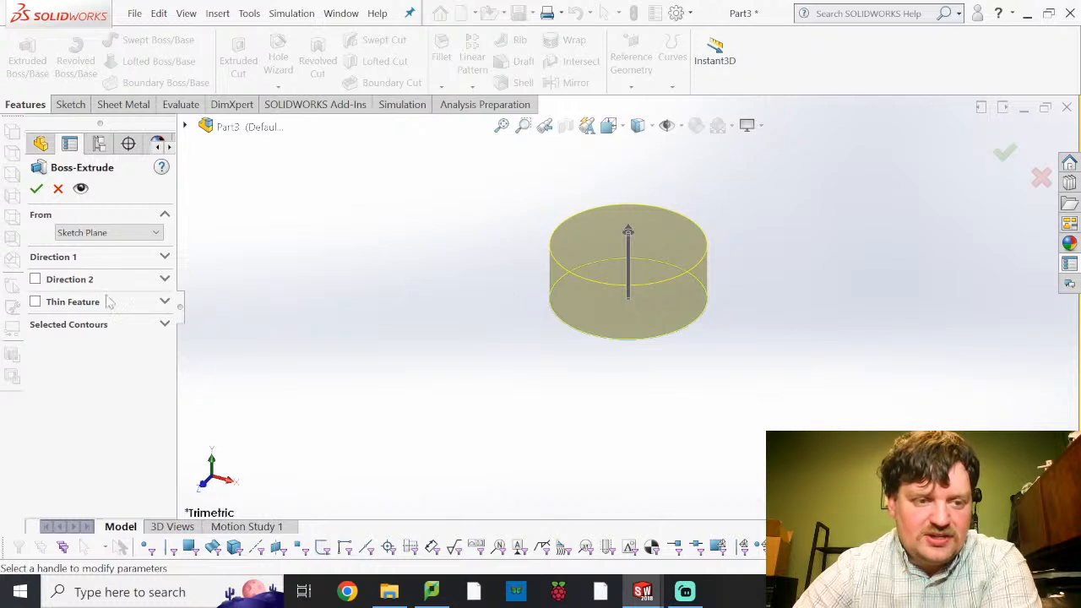
left_click(165, 325)
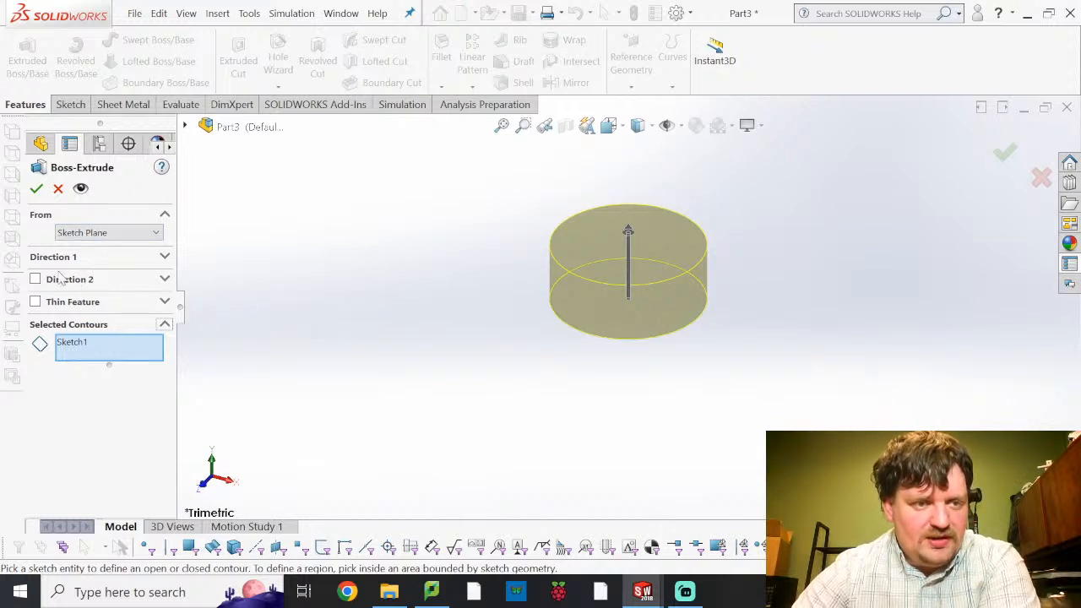
left_click(166, 257)
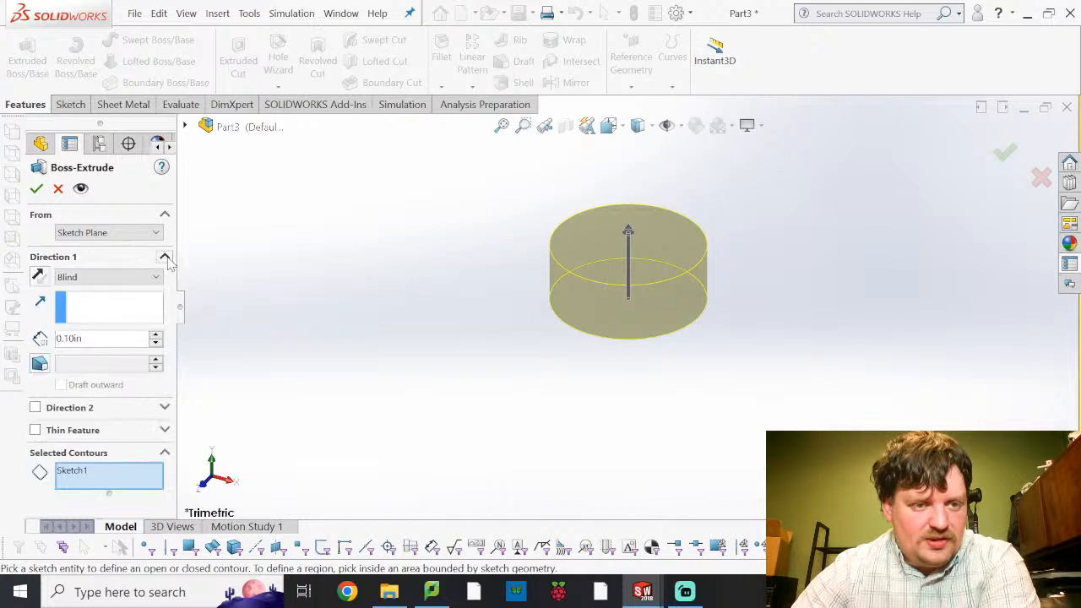
left_click(108, 341)
type("4")
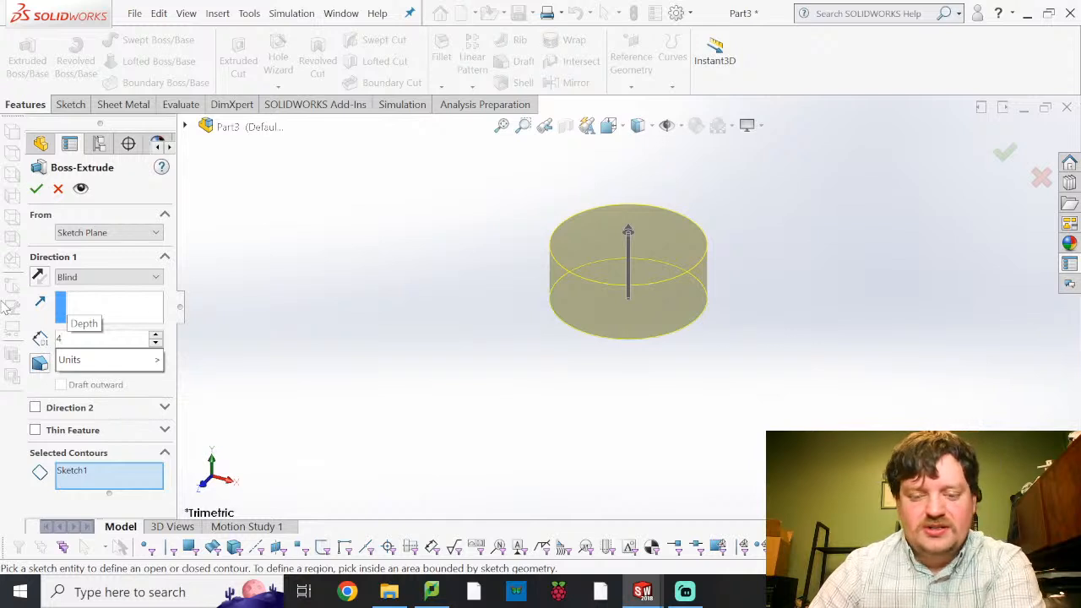
key("Return")
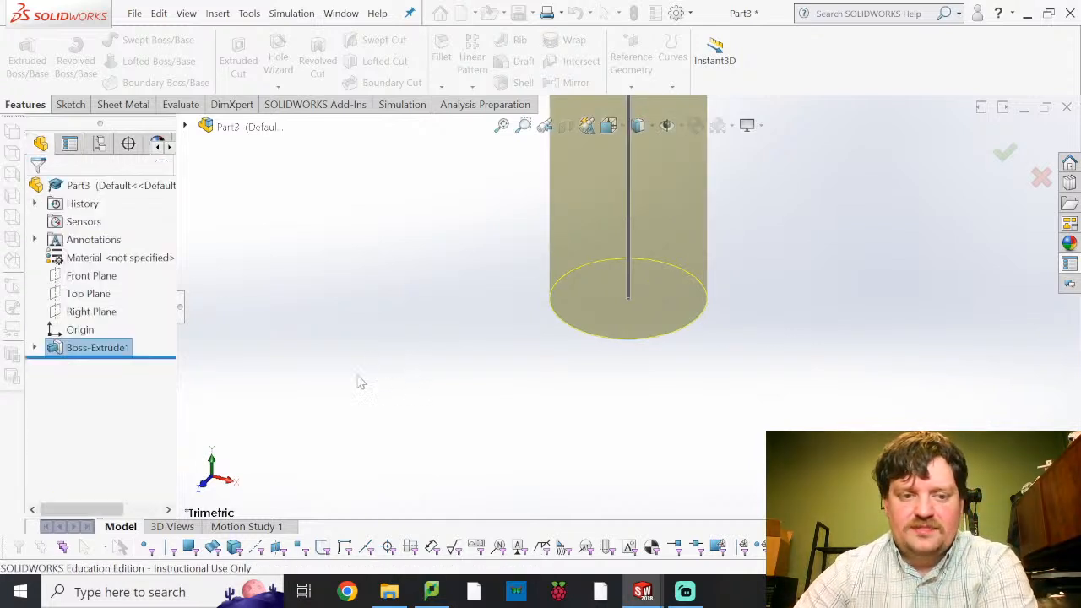
Start a sketch on the shaft's top end face and draw a concentric circle about 0.85 in in diameter.
scroll(582, 274, "down", 4)
scroll(577, 275, "up", 10)
scroll(582, 274, "up", 8)
scroll(639, 170, "down", 3)
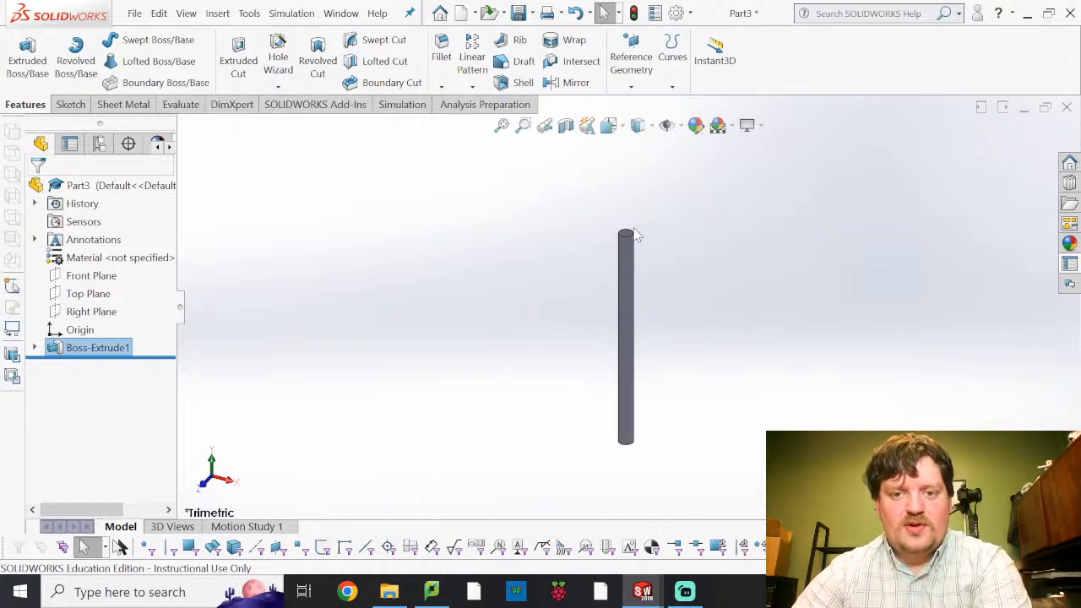
scroll(636, 232, "down", 5)
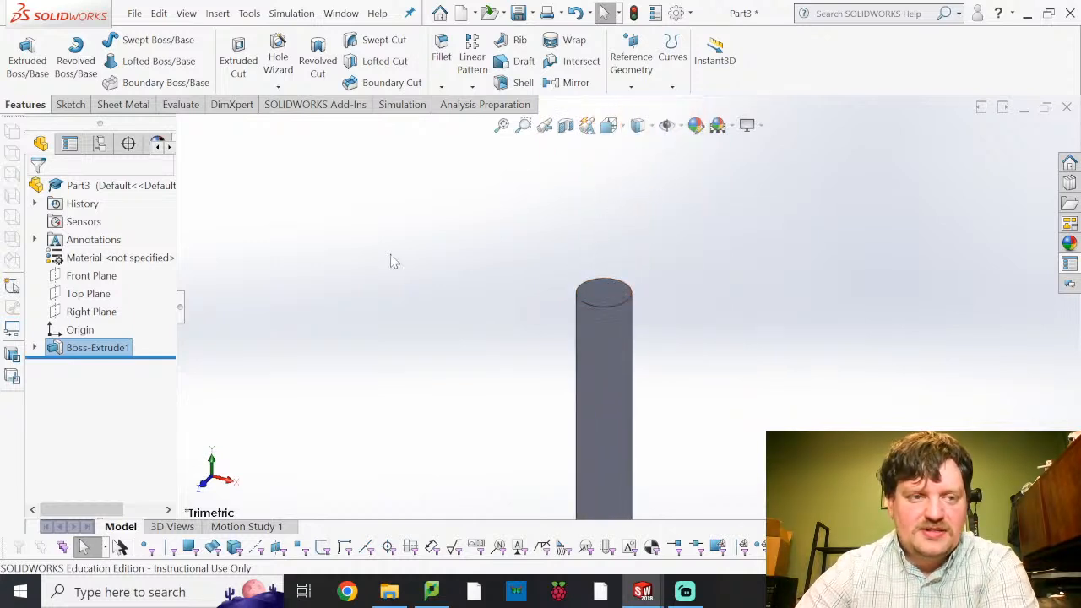
left_click(70, 104)
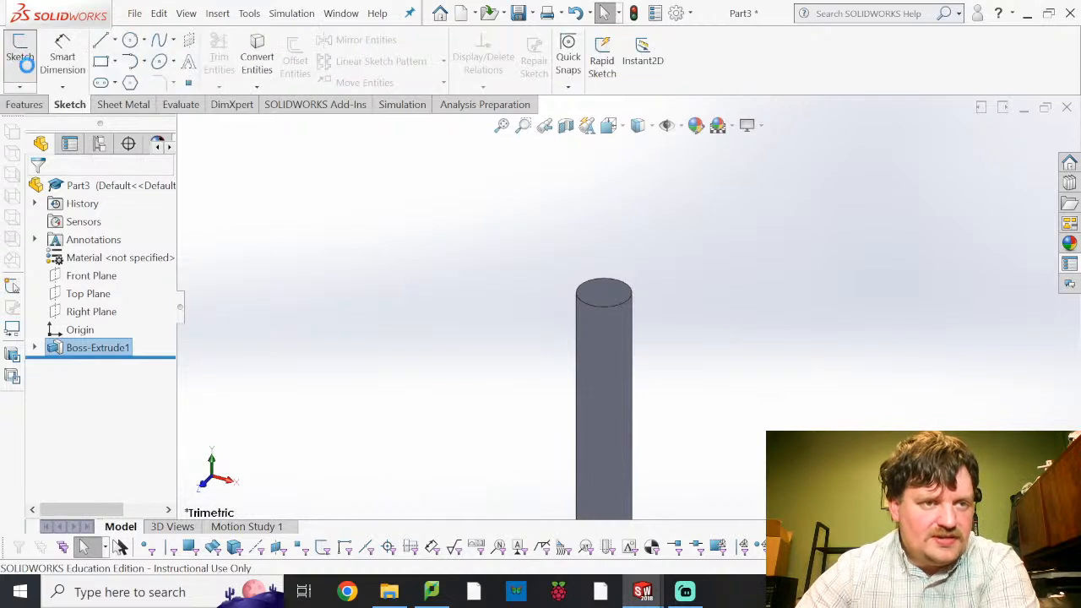
left_click(22, 58)
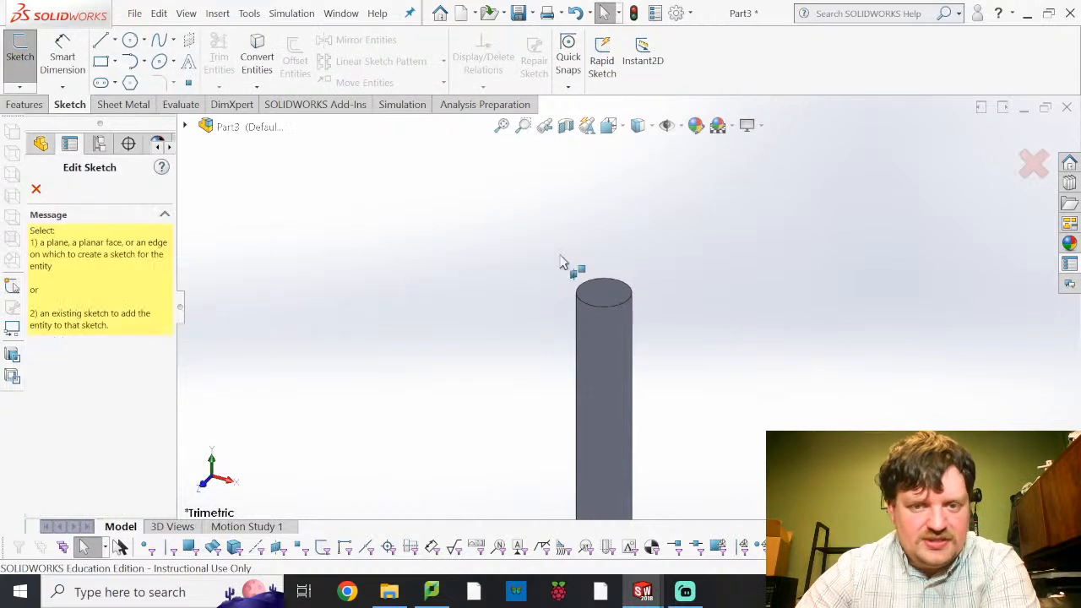
left_click(600, 294)
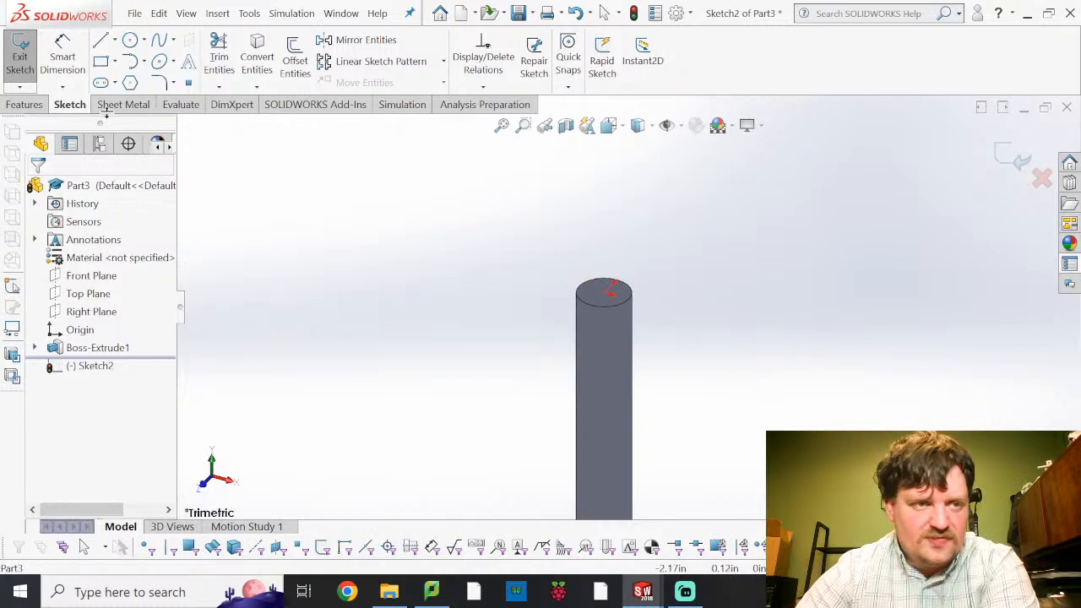
left_click(131, 41)
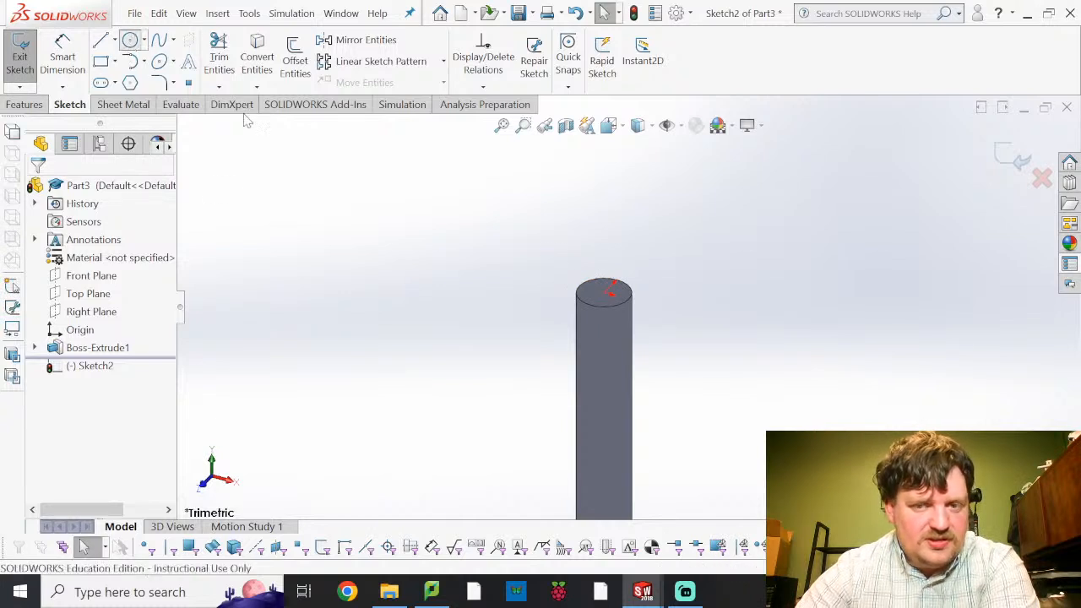
left_click(604, 293)
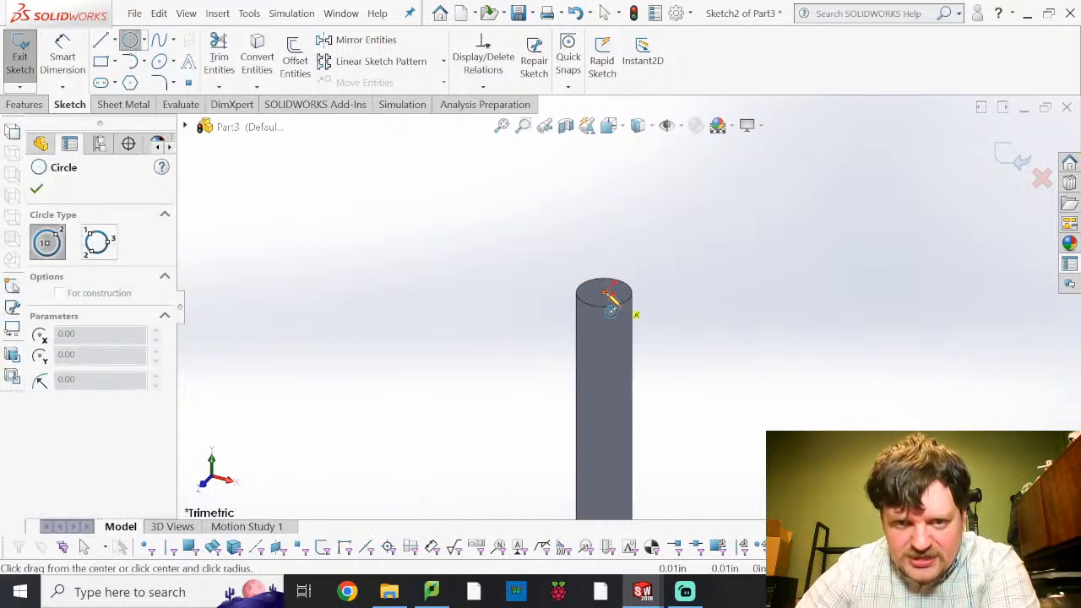
left_click(551, 336)
key("Escape")
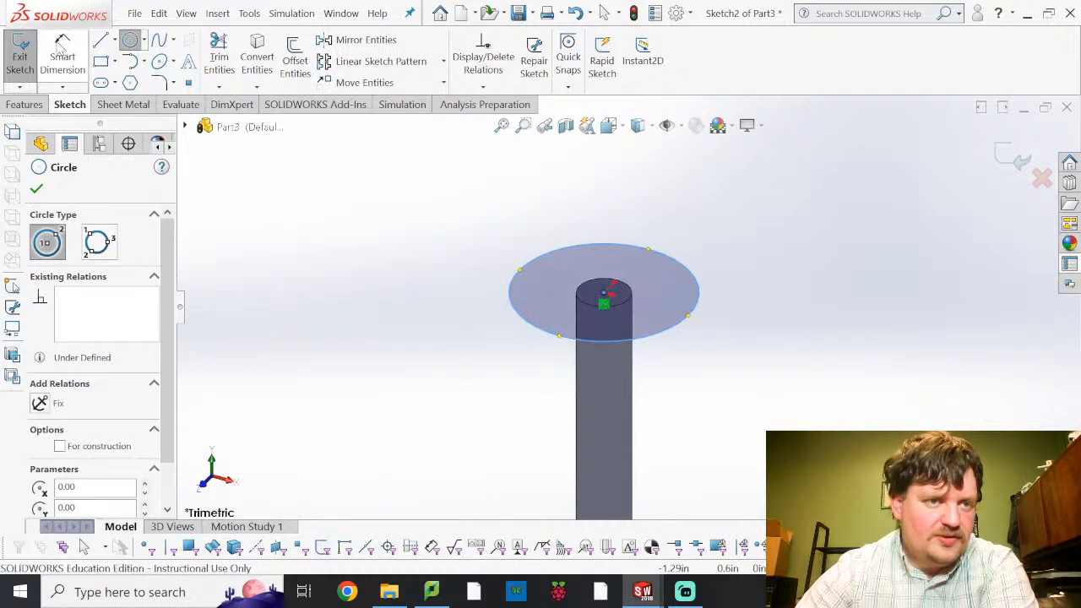
Dimension the head circle's diameter to 0.5 in and finish the sketch.
left_click(565, 338)
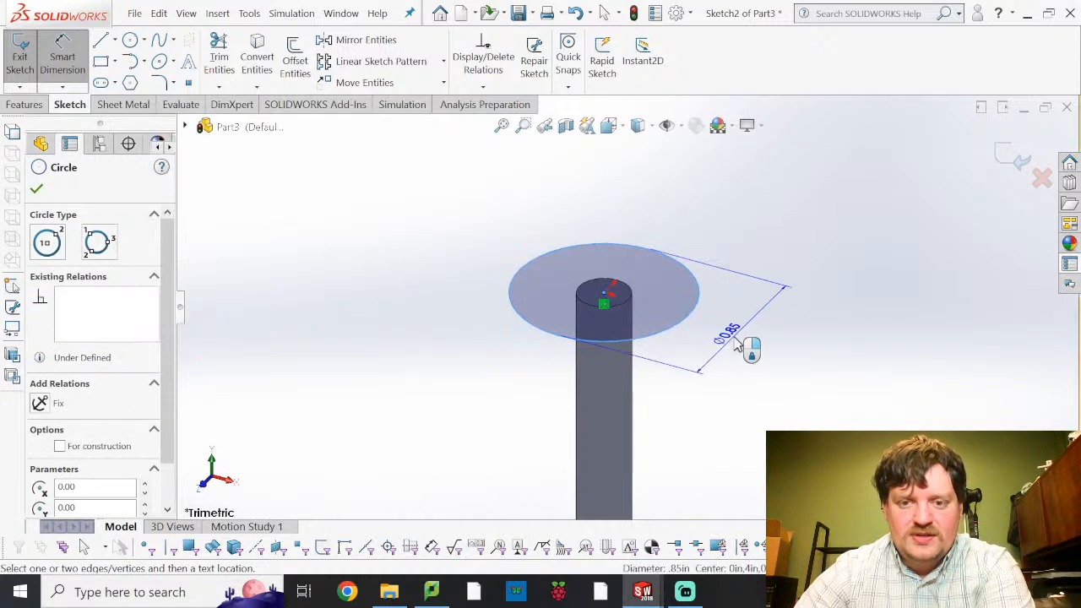
left_click(748, 344)
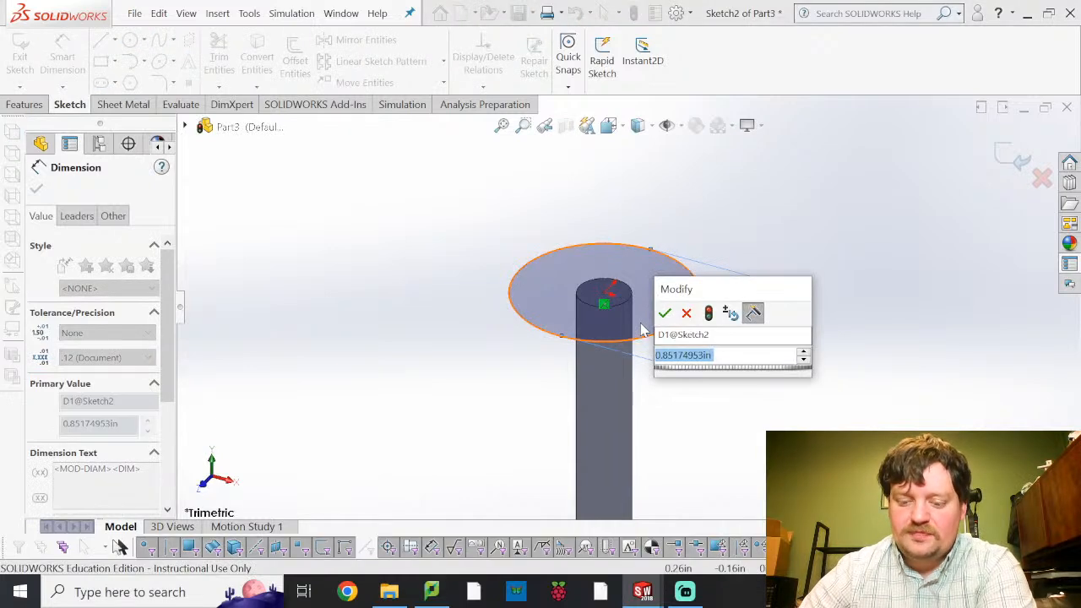
type("0.5")
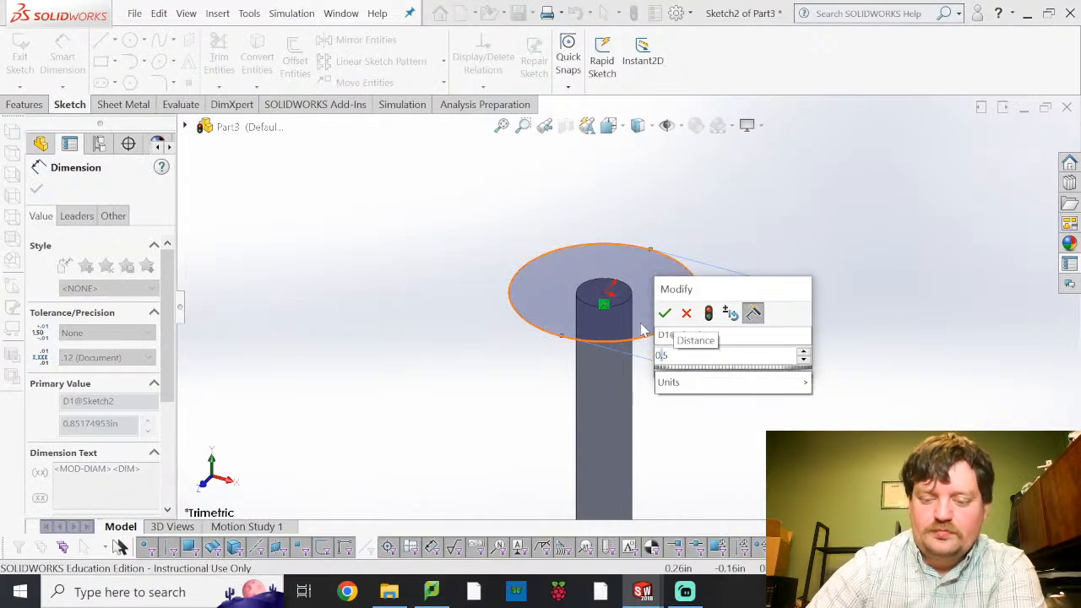
key("Return")
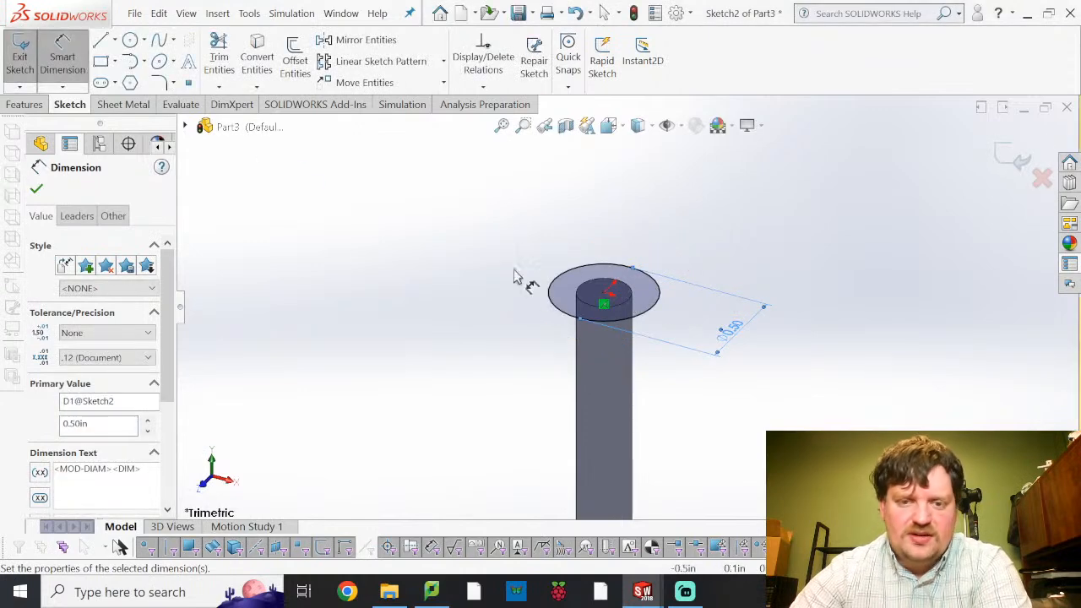
left_click(20, 58)
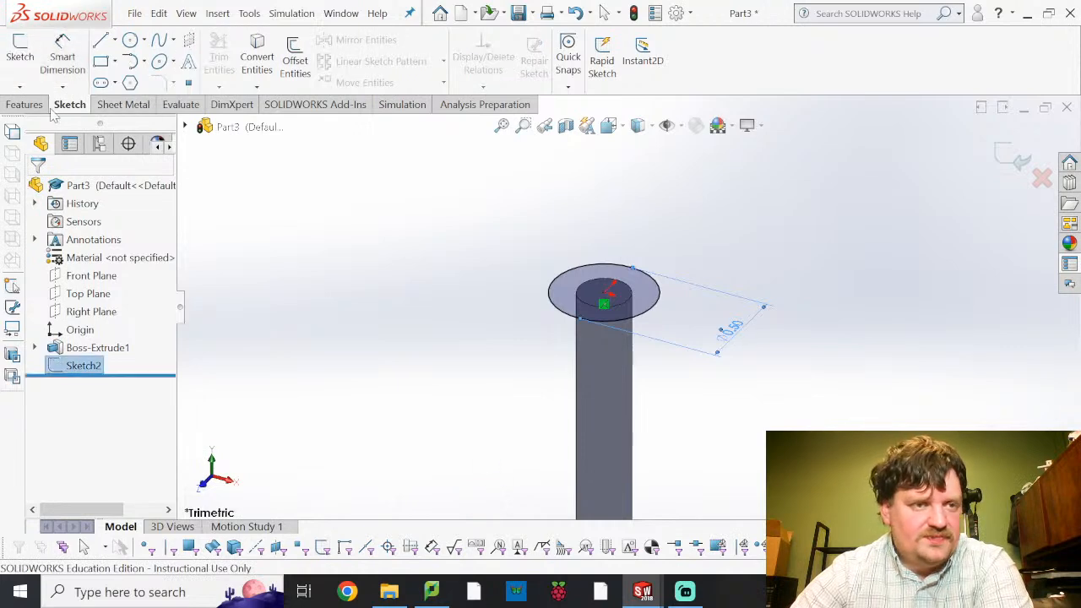
Extrude the head circle as a blind boss 0.25 in upward from the shaft's end to form the pin head.
left_click(29, 67)
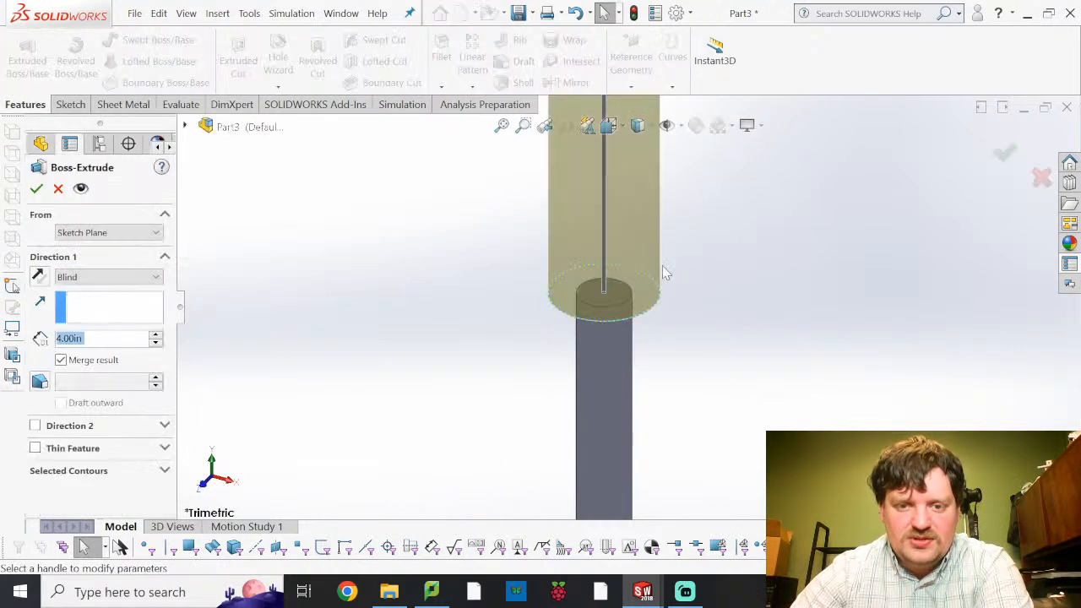
left_click(104, 338)
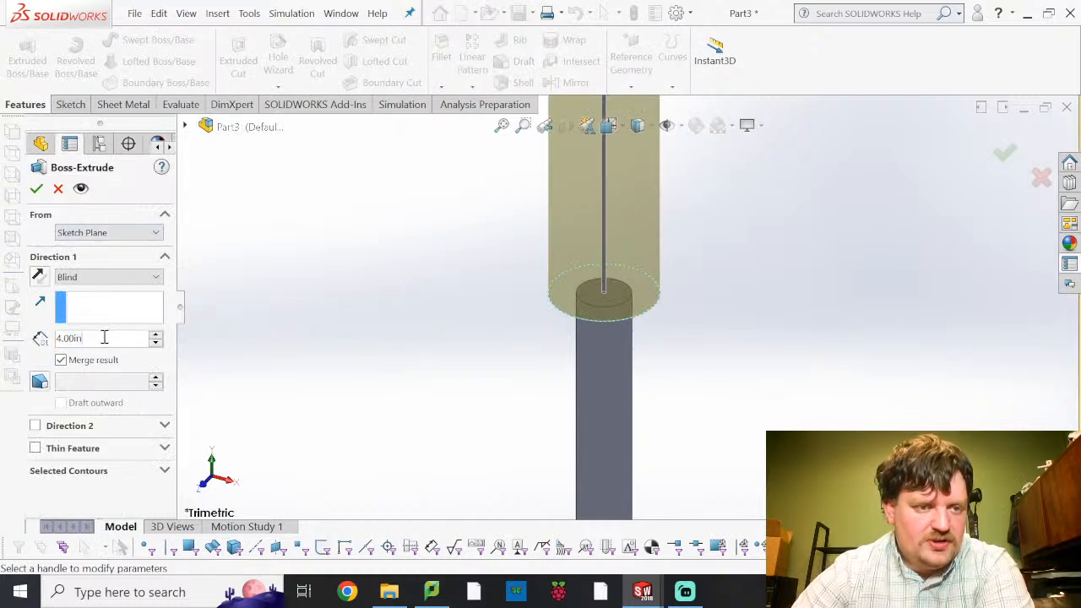
type("0")
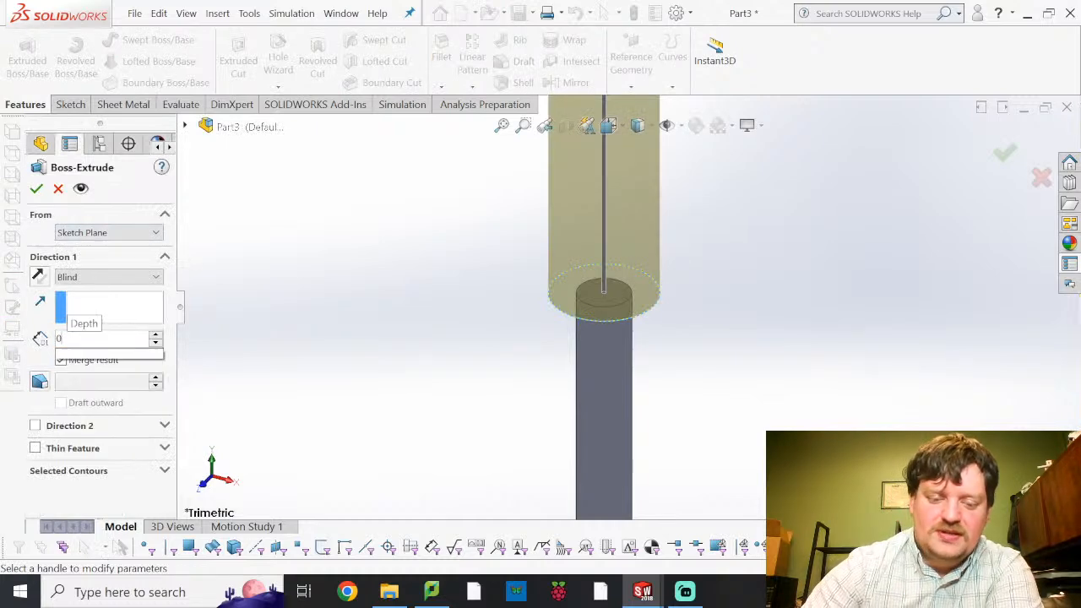
type(".25")
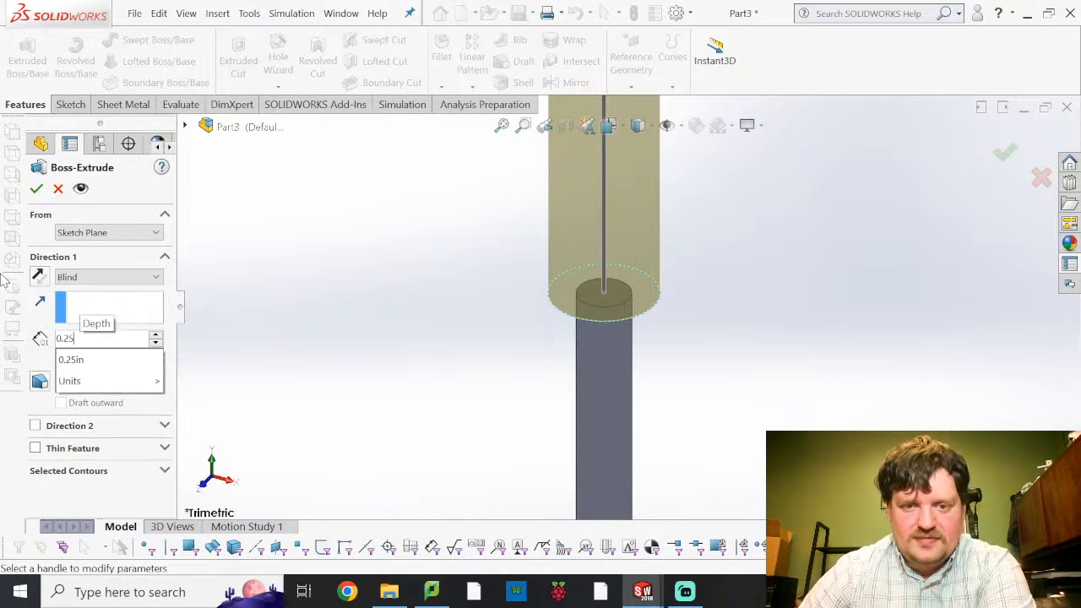
key("Return")
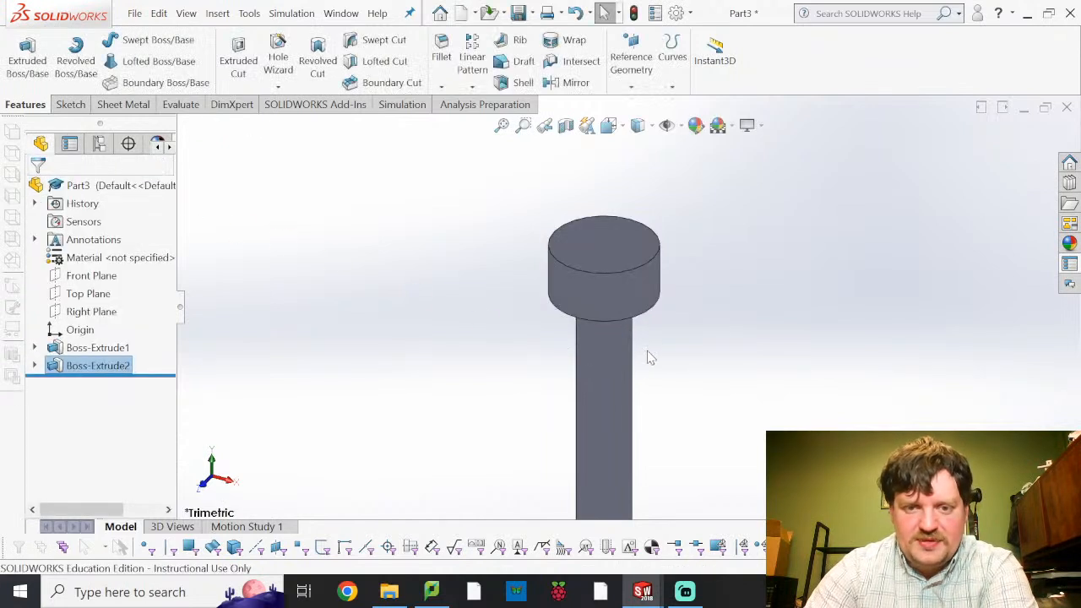
scroll(648, 359, "down", 3)
scroll(650, 361, "up", 5)
scroll(667, 372, "up", 3)
scroll(666, 380, "down", 1)
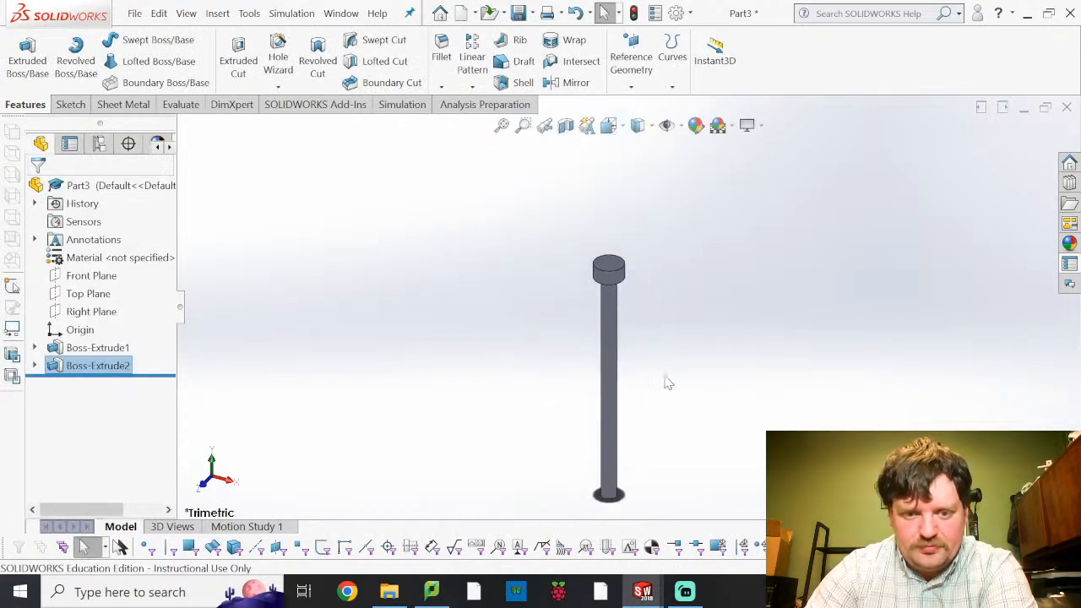
Save the pin part under the file name ML3-Hinge-Pin in the Solidworks folder.
left_click(134, 14)
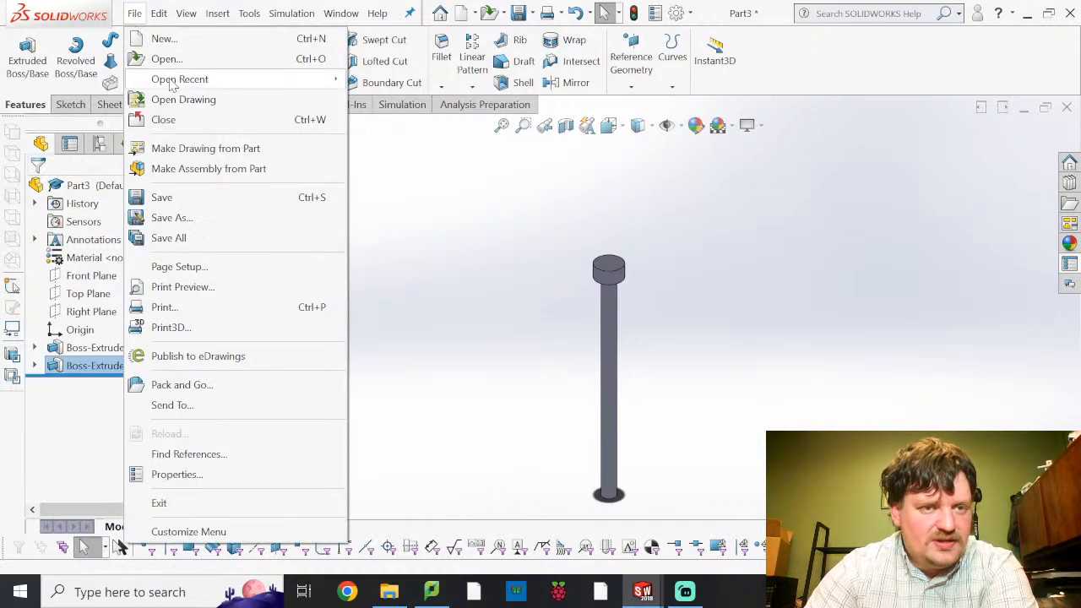
left_click(205, 217)
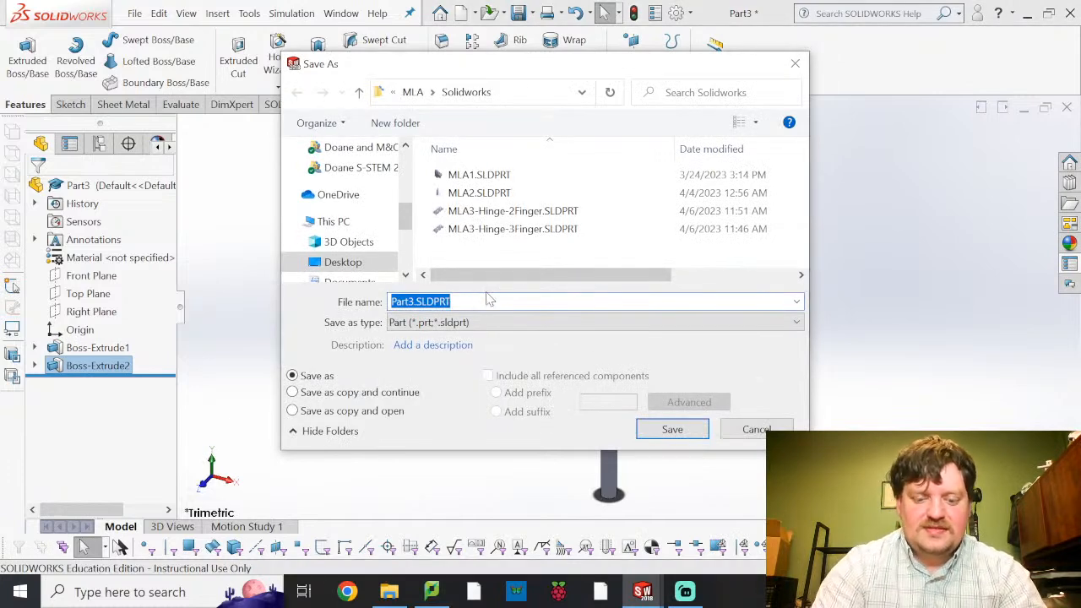
type("ML3")
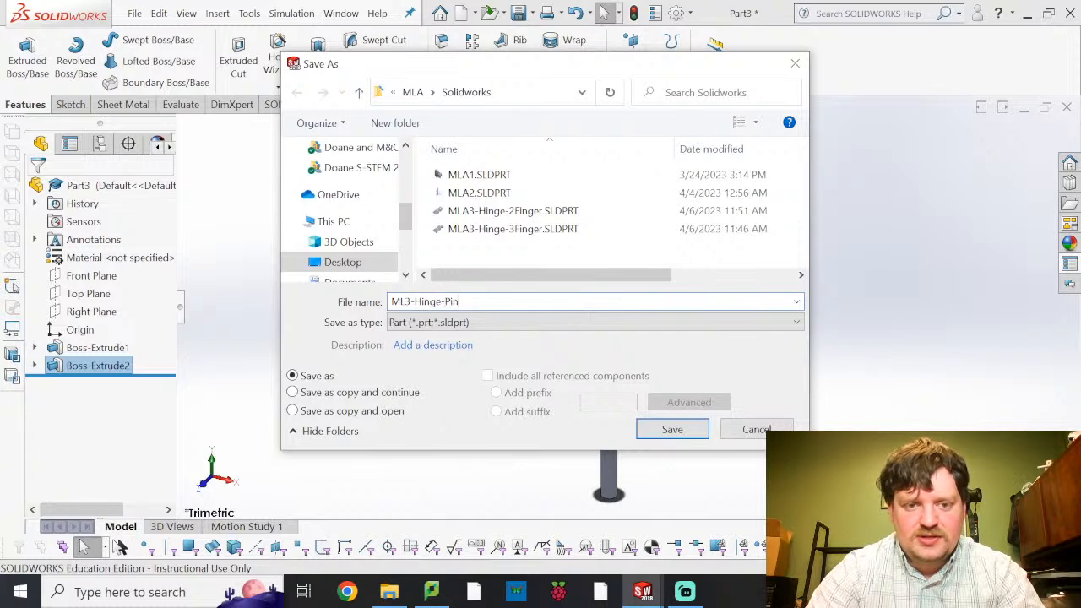
type("-Hinge-Pin")
key("Return")
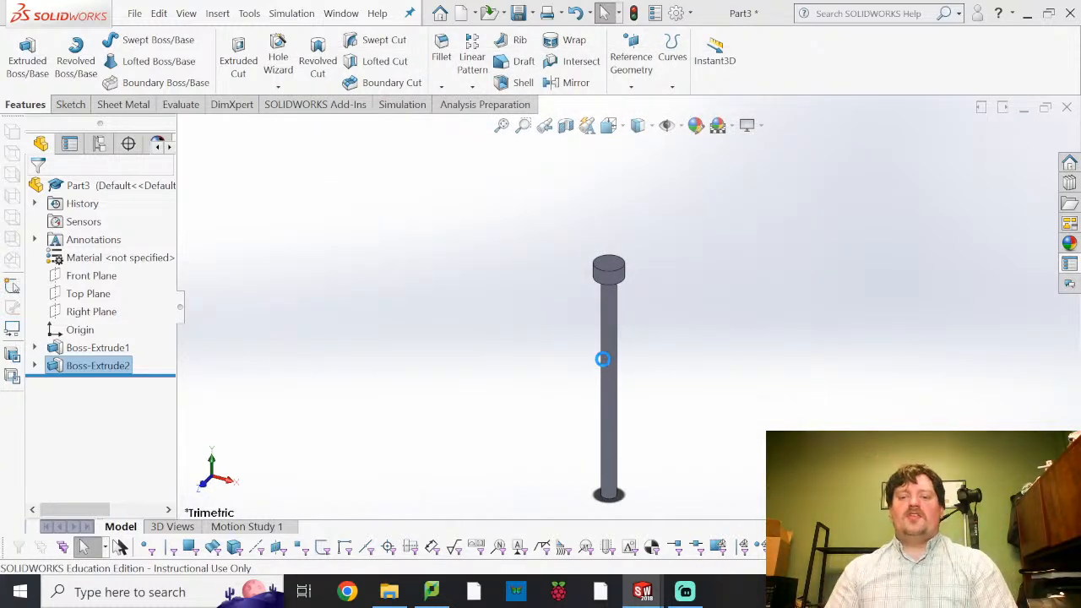
Create a new assembly document.
left_click(140, 12)
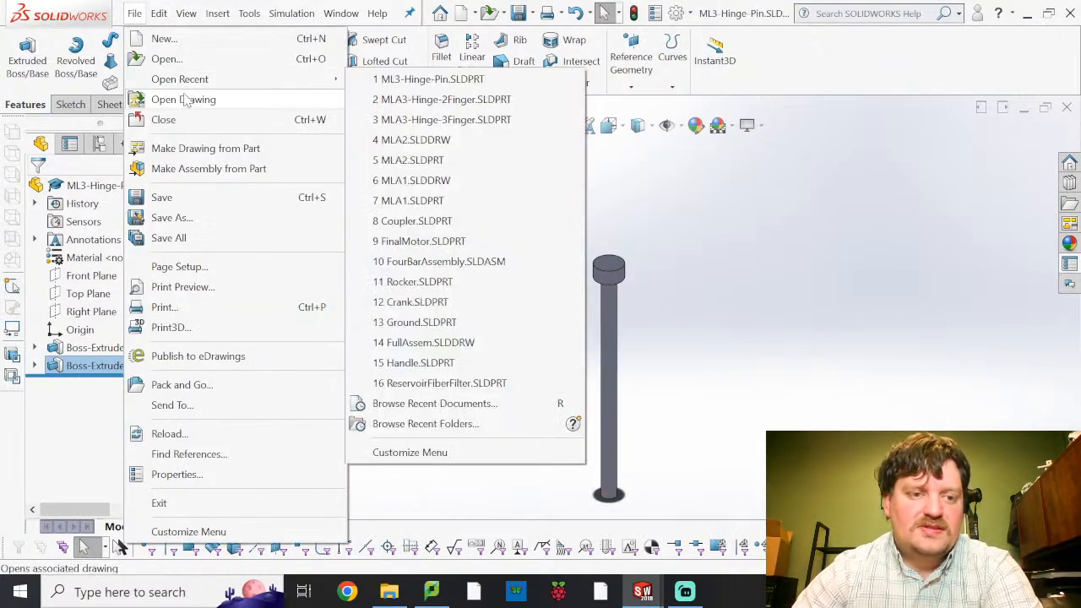
left_click(138, 15)
left_click(139, 15)
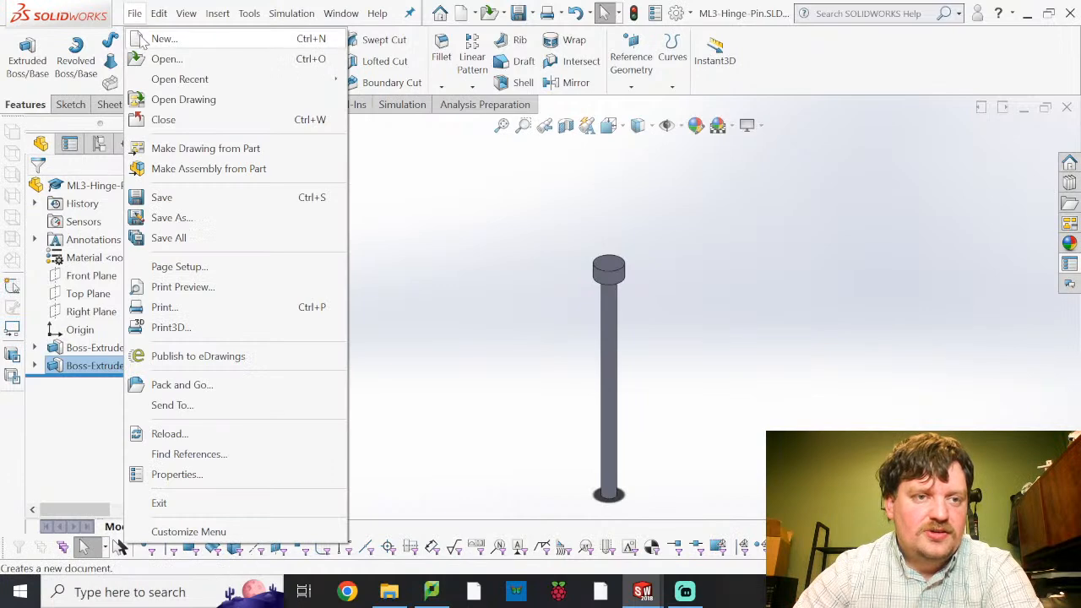
left_click(142, 39)
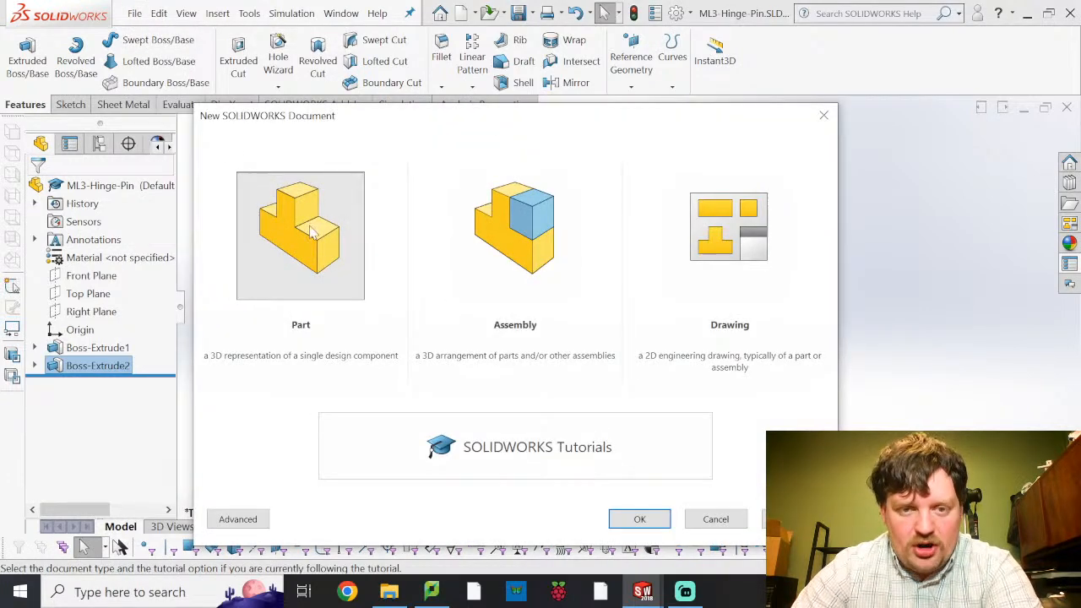
left_click(508, 245)
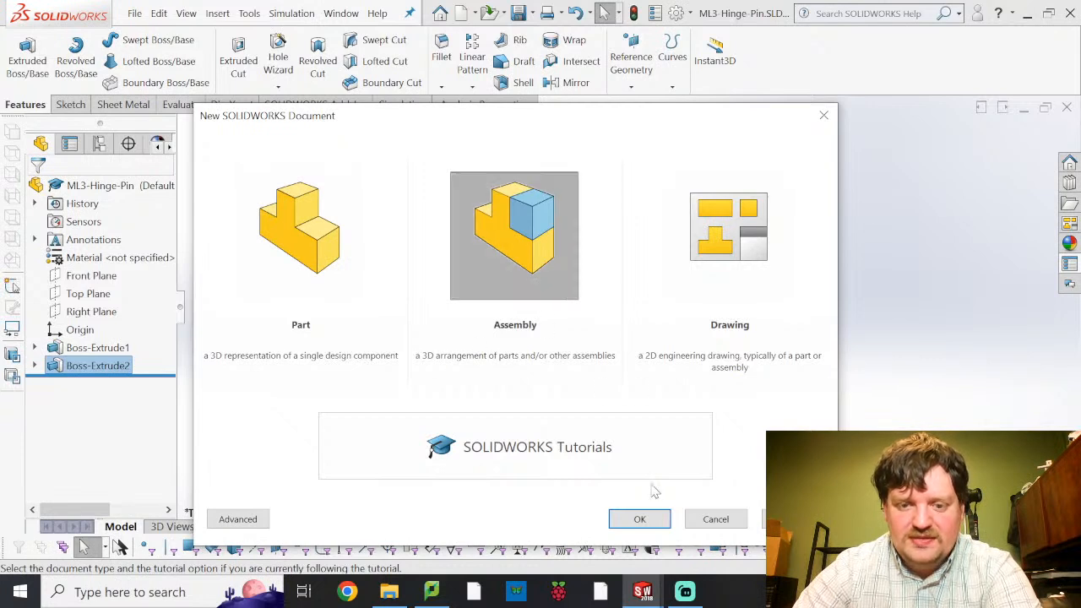
left_click(641, 519)
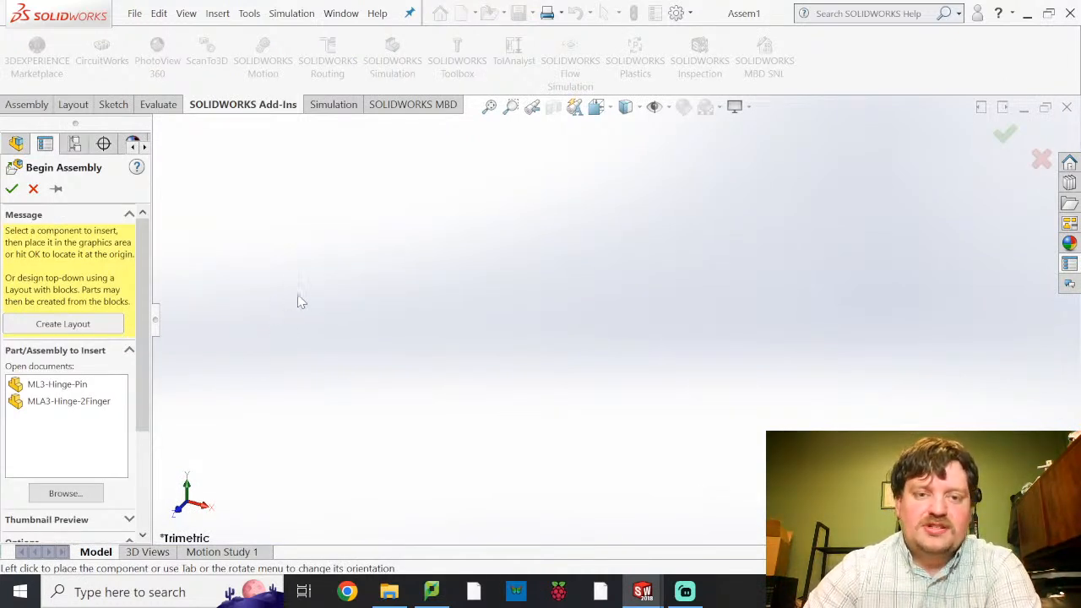
Open MLA3-Hinge-3Finger.SLDPRT for insertion and place it as the assembly's first component.
left_click(80, 404)
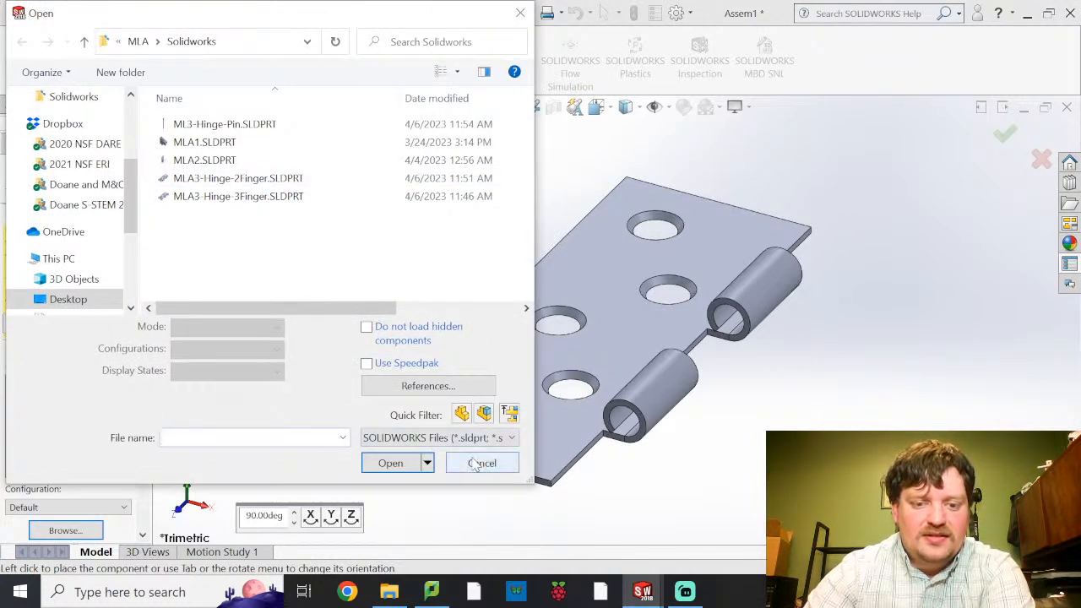
left_click(261, 196)
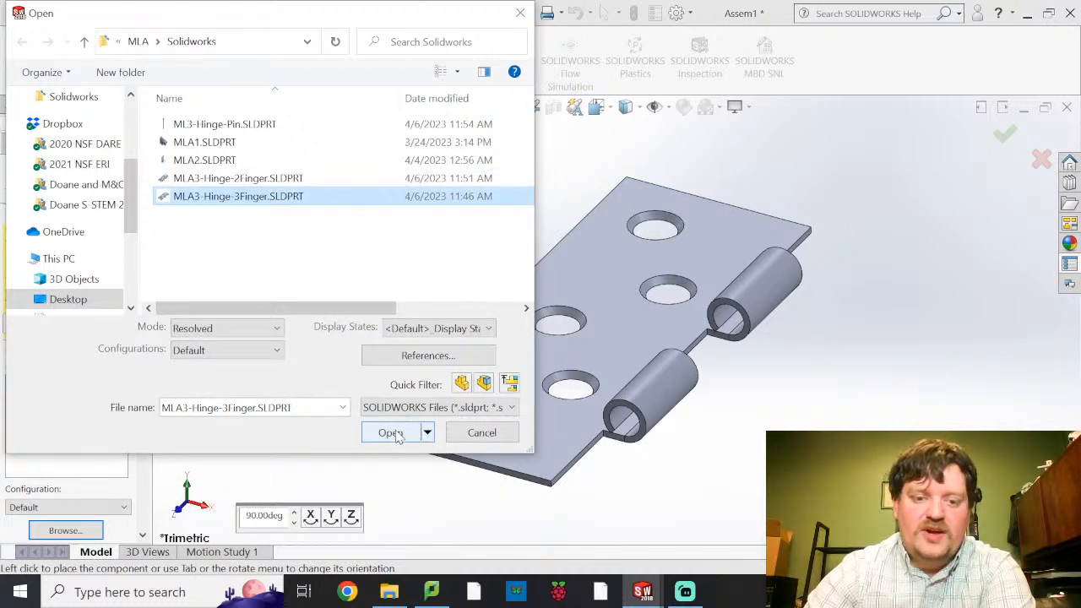
left_click(390, 432)
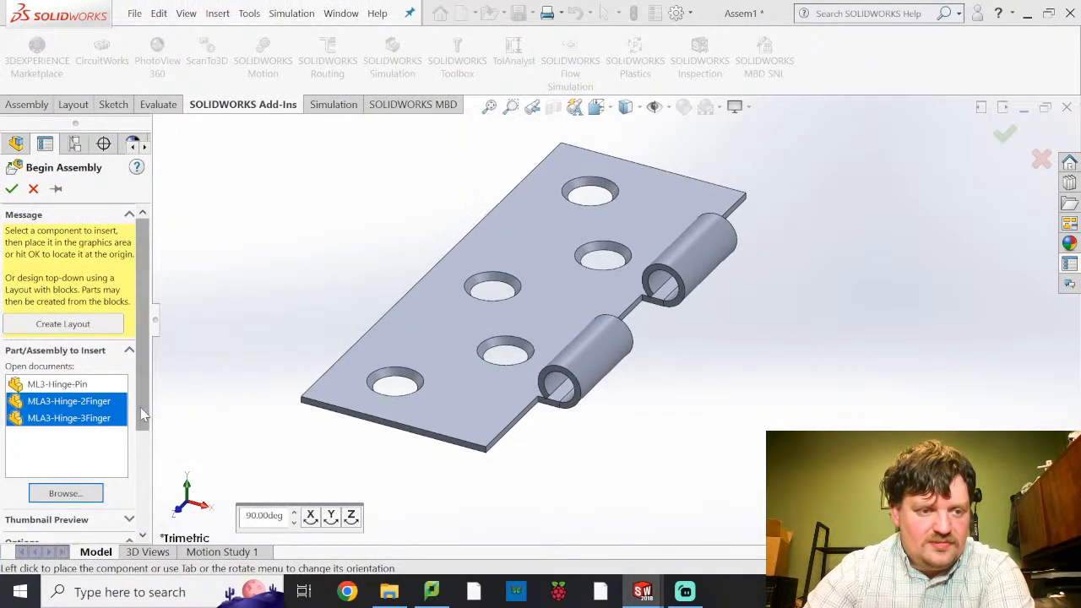
left_click(75, 402)
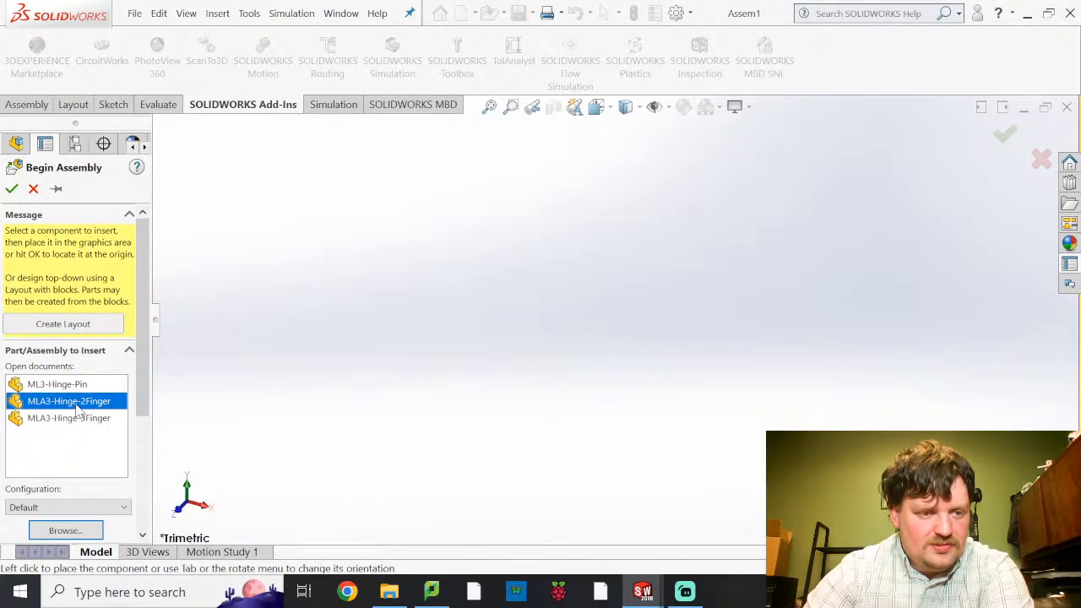
left_click(80, 418)
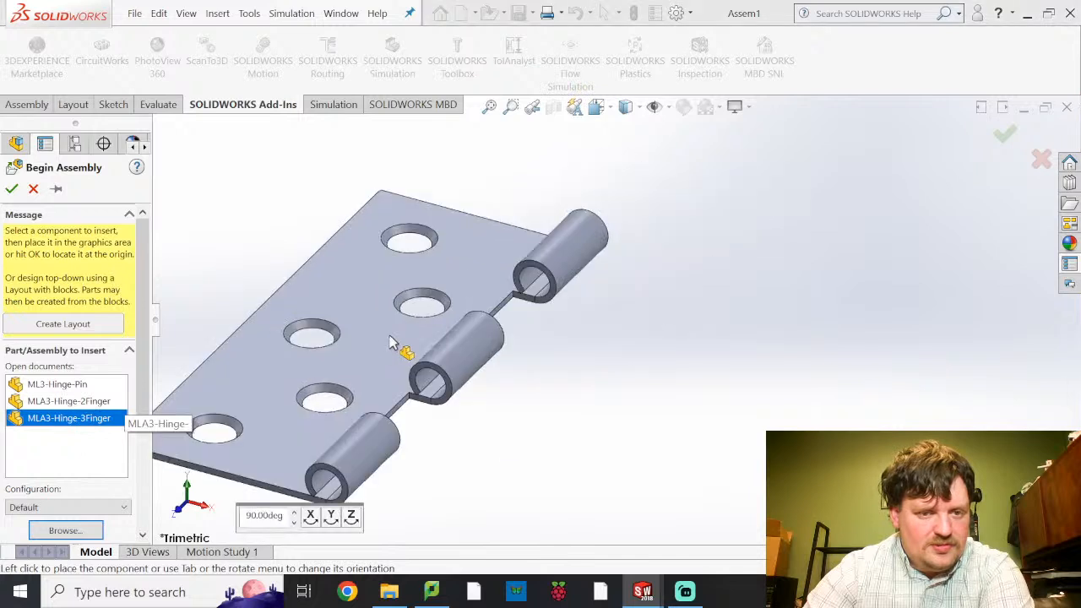
left_click(496, 307)
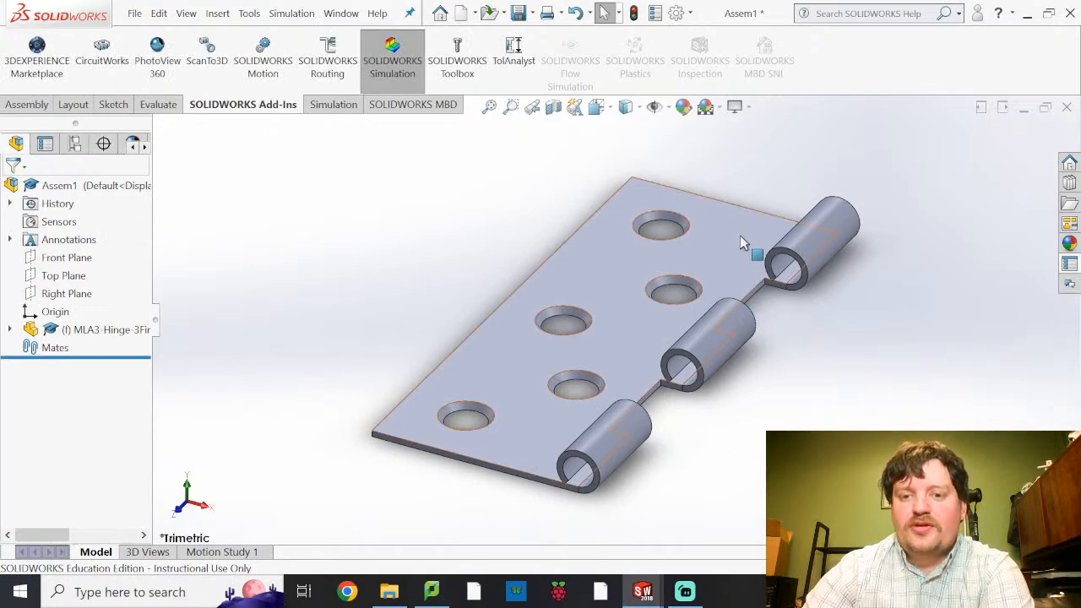
Insert the MLA3-Hinge-2Finger leaf into the assembly and place it beside the three-finger leaf's knuckles.
scroll(733, 243, "up", 5)
scroll(653, 331, "down", 1)
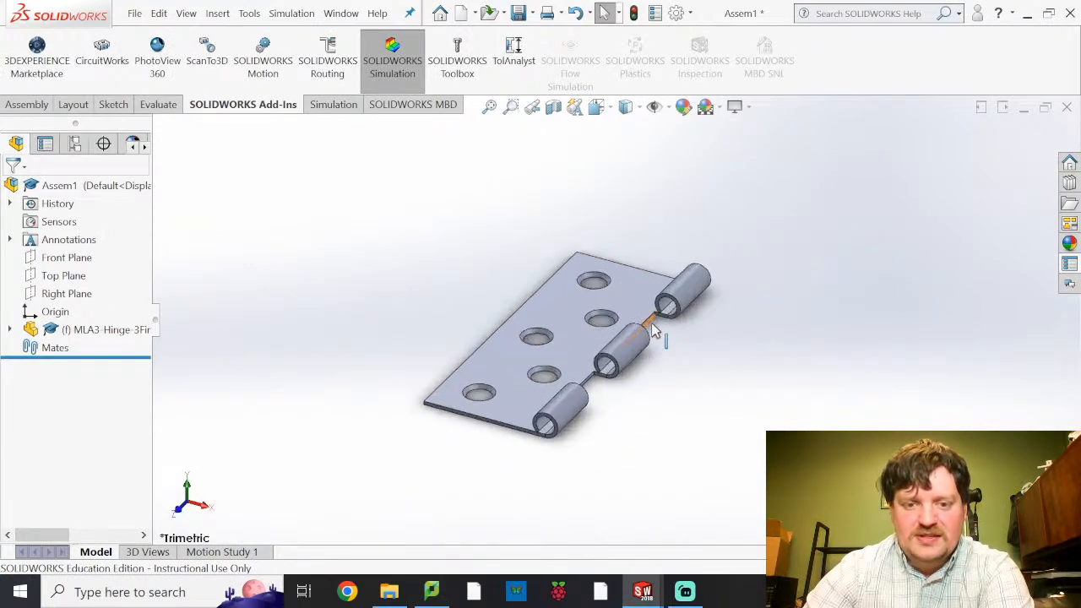
left_click(16, 105)
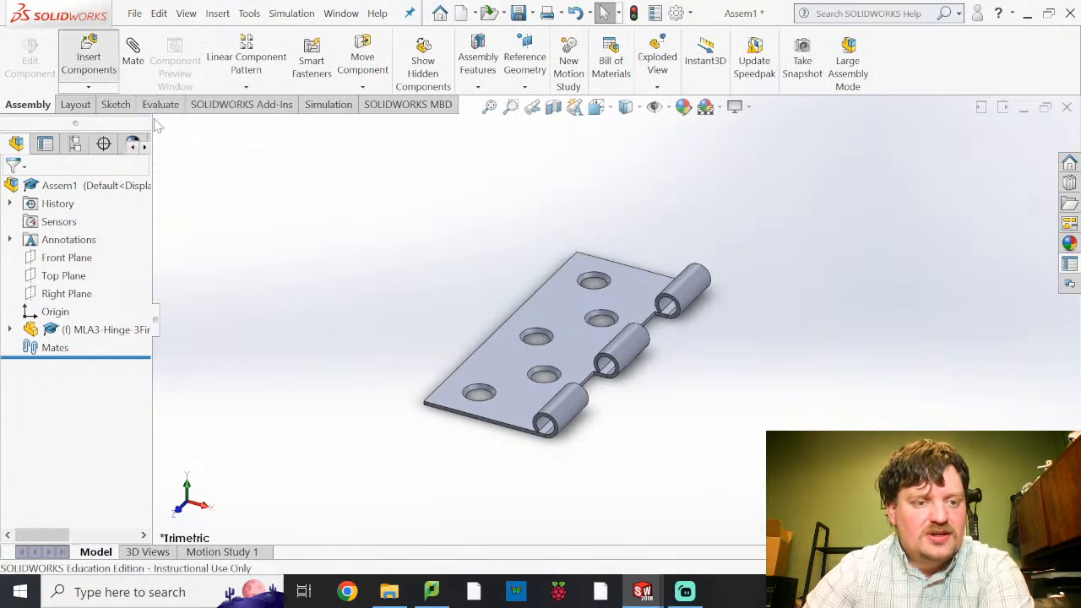
left_click(98, 90)
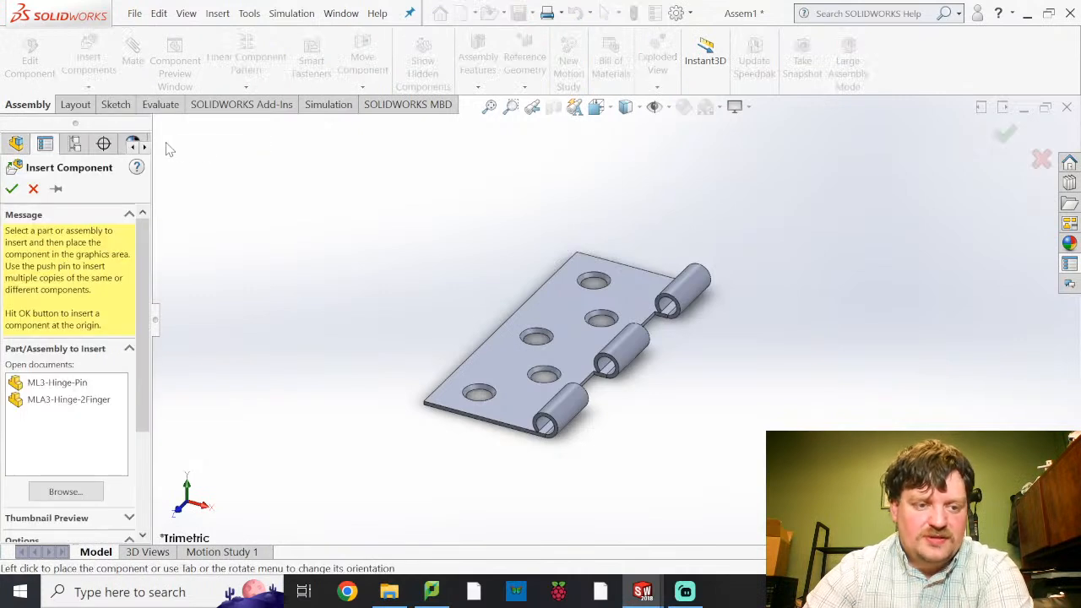
left_click(90, 400)
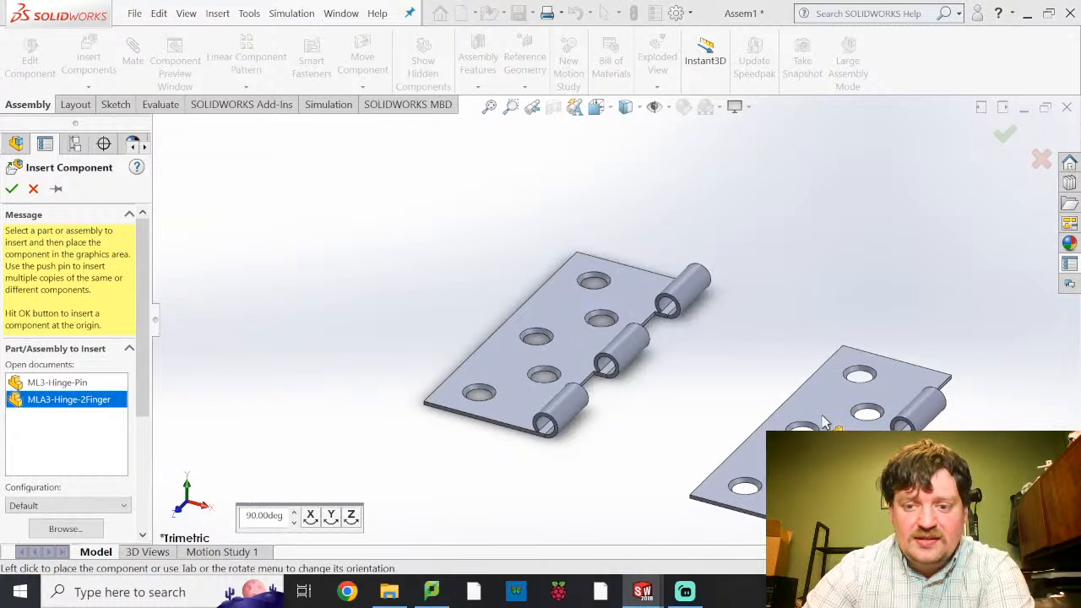
left_click(706, 400)
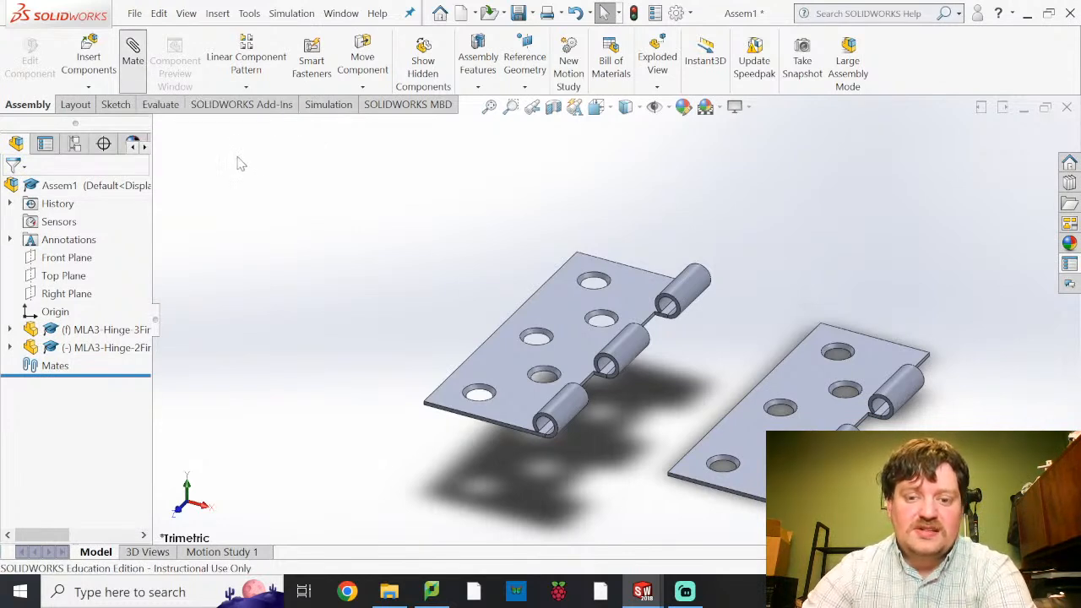
Start the Mate command and show temporary axes in the assembly.
left_click(133, 53)
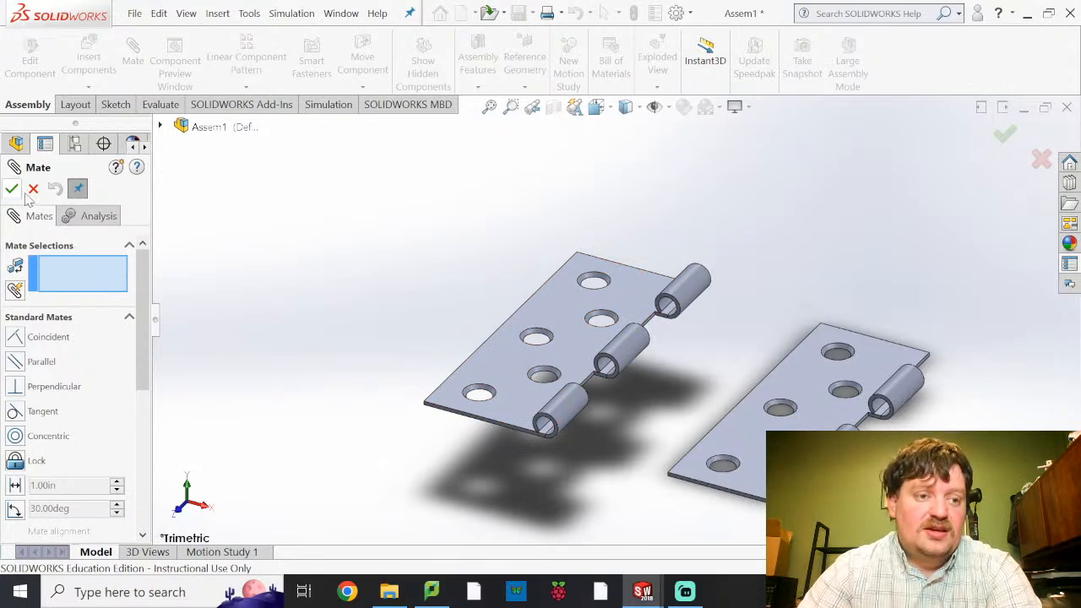
left_click(188, 14)
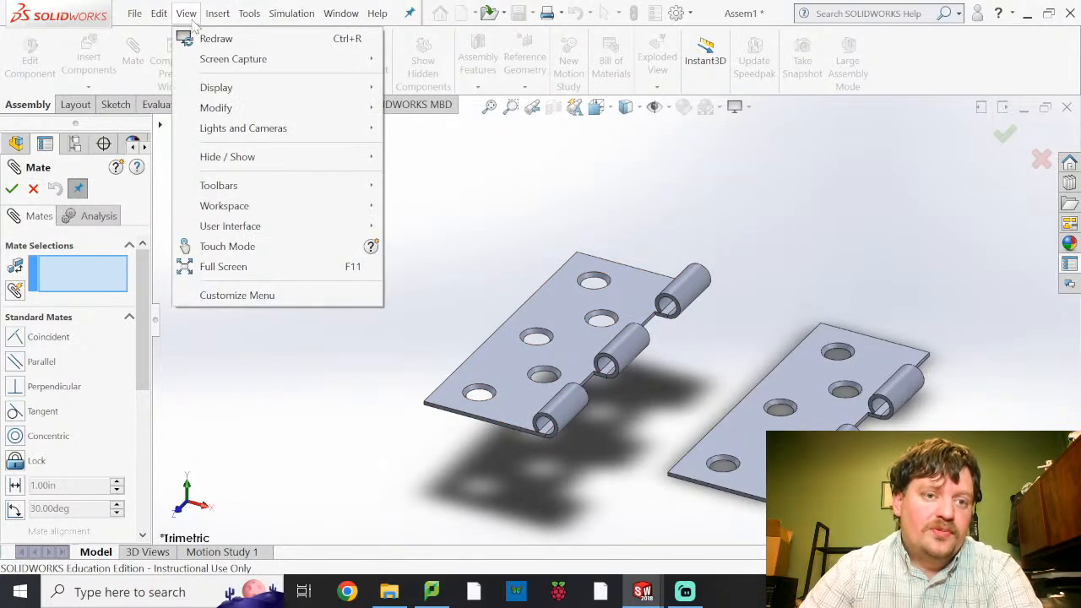
mouse_move(238, 92)
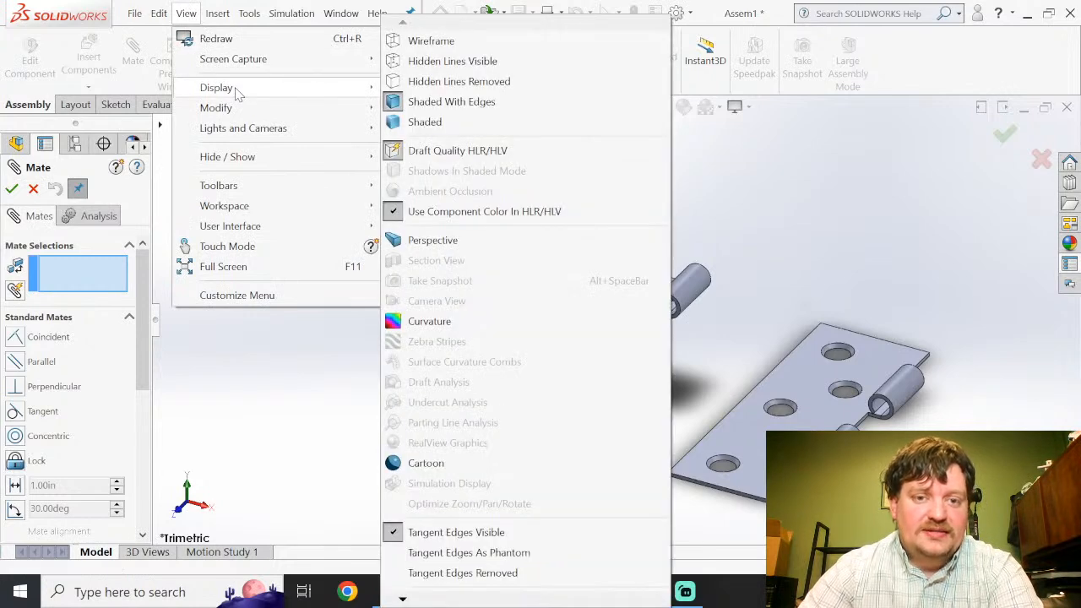
mouse_move(261, 158)
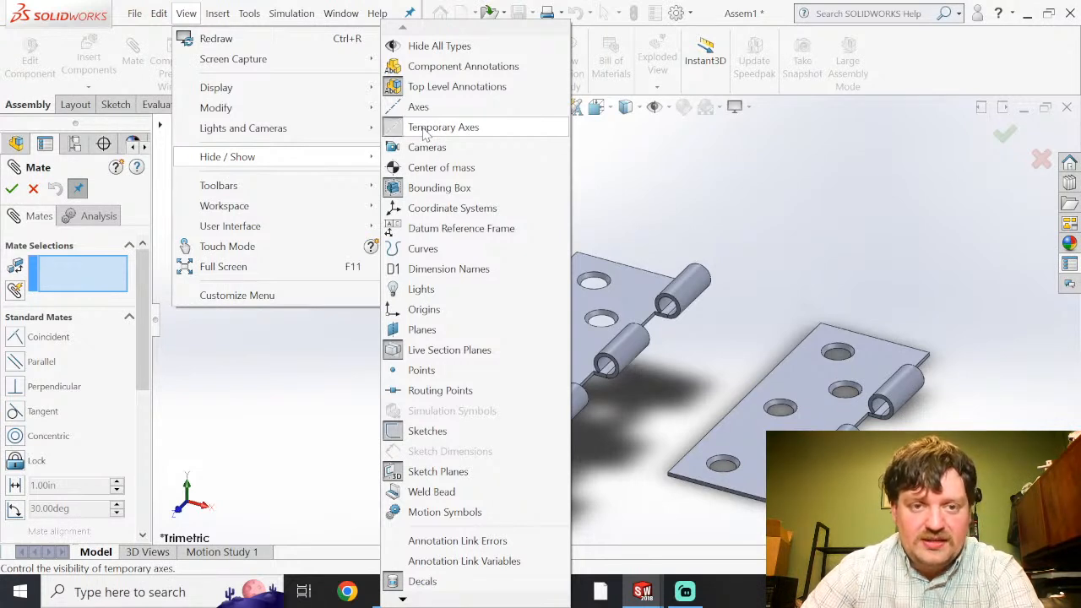
left_click(629, 211)
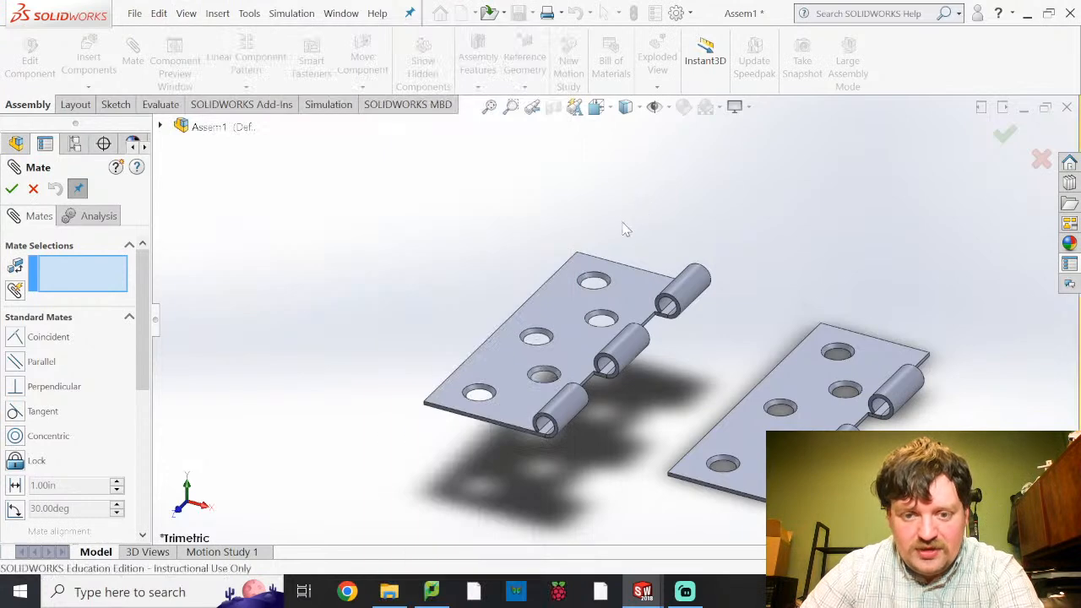
Examine the three-finger leaf's knuckle bores and countersunk holes for temporary axes usable in a mate.
scroll(635, 363, "up", 3)
scroll(629, 359, "down", 10)
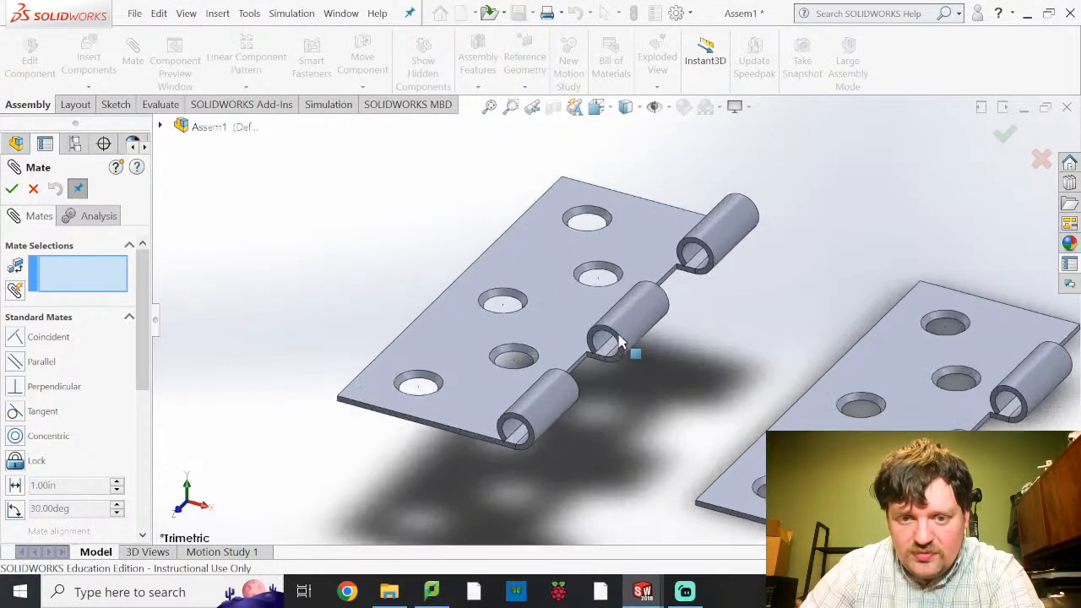
scroll(616, 361, "up", 6)
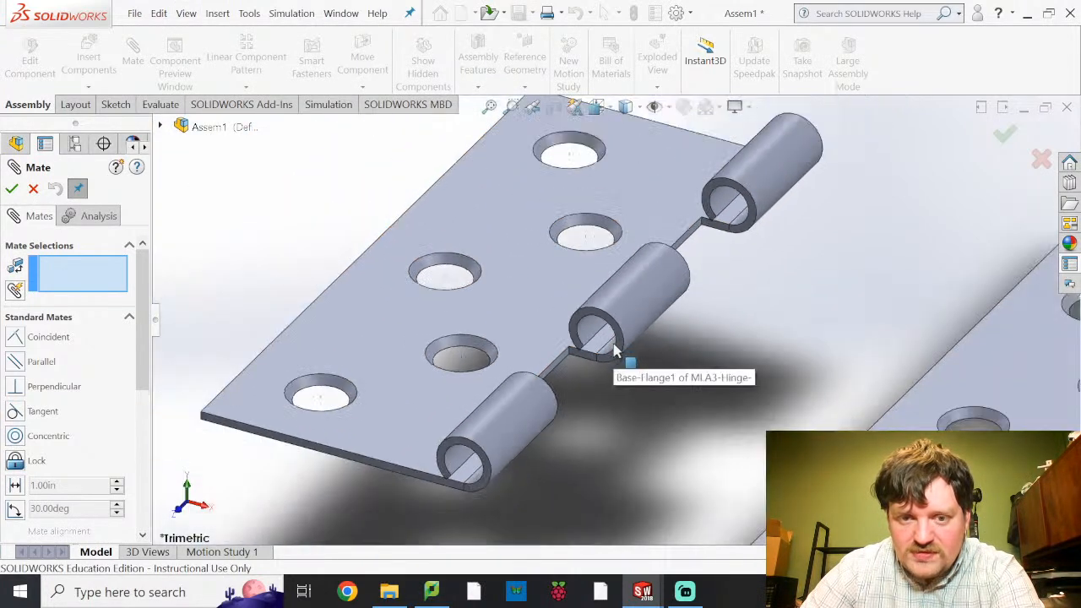
middle_click_drag(610, 367, 623, 347)
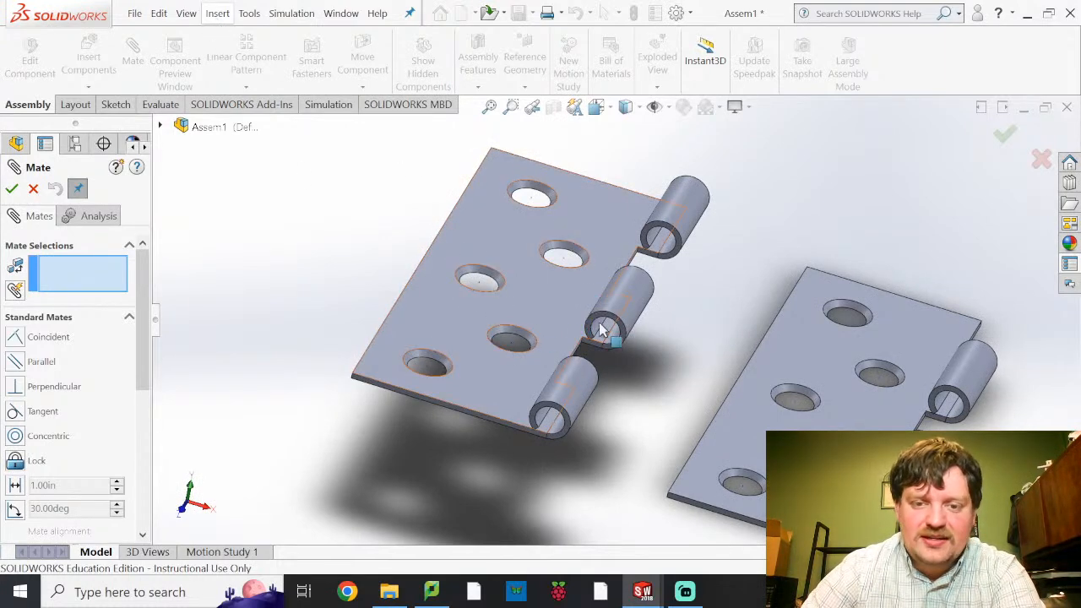
scroll(492, 284, "down", 4)
scroll(506, 299, "down", 3)
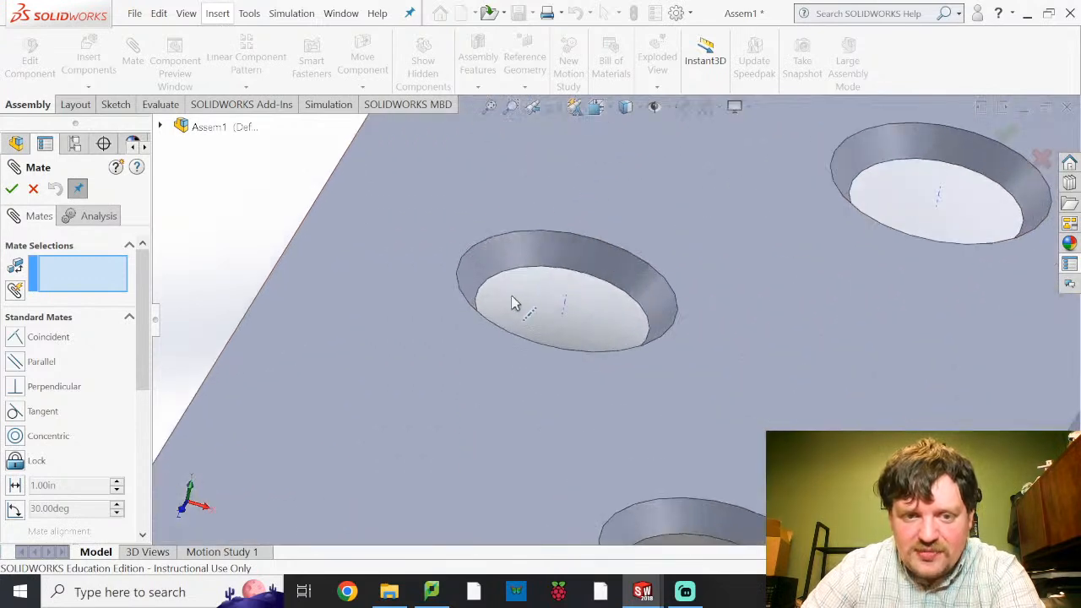
scroll(605, 317, "up", 6)
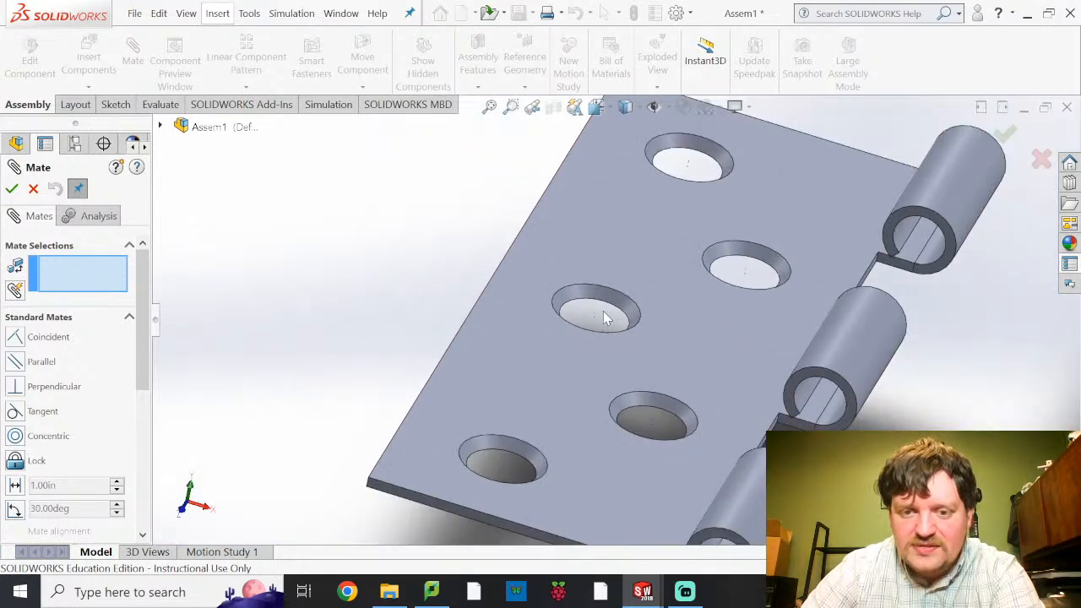
scroll(709, 358, "down", 5)
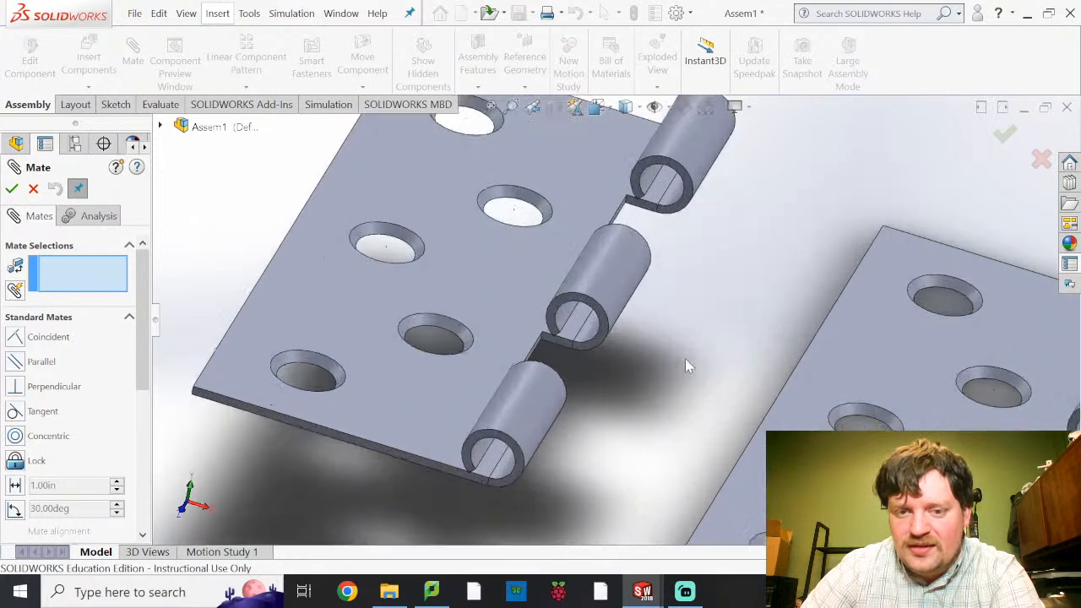
middle_click_drag(593, 326, 591, 266)
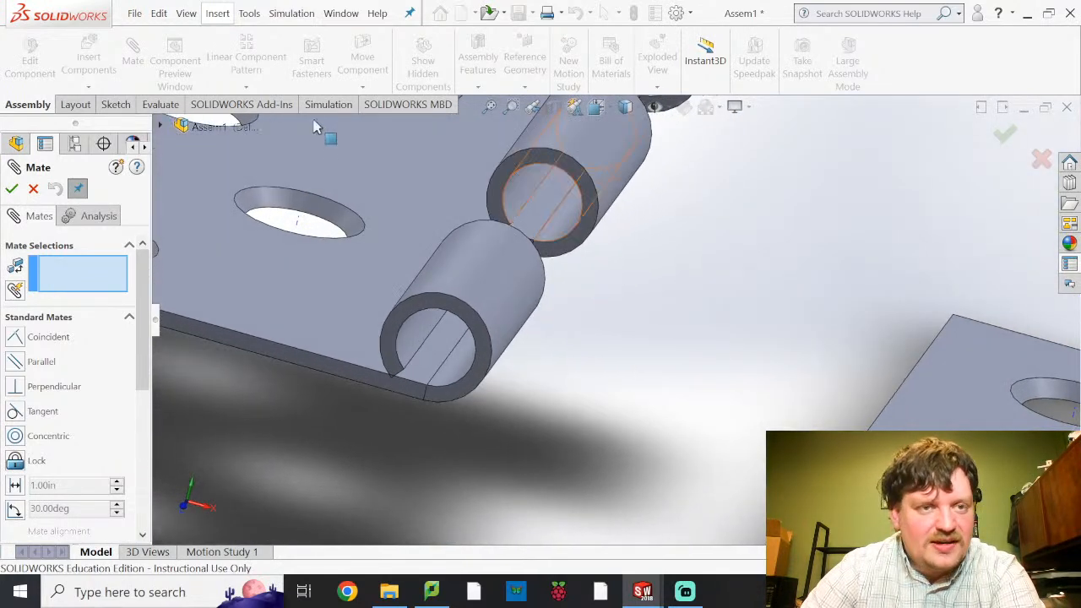
Toggle the visibility of axes and check the three-finger leaf's knuckles for a centre axis.
left_click(200, 18)
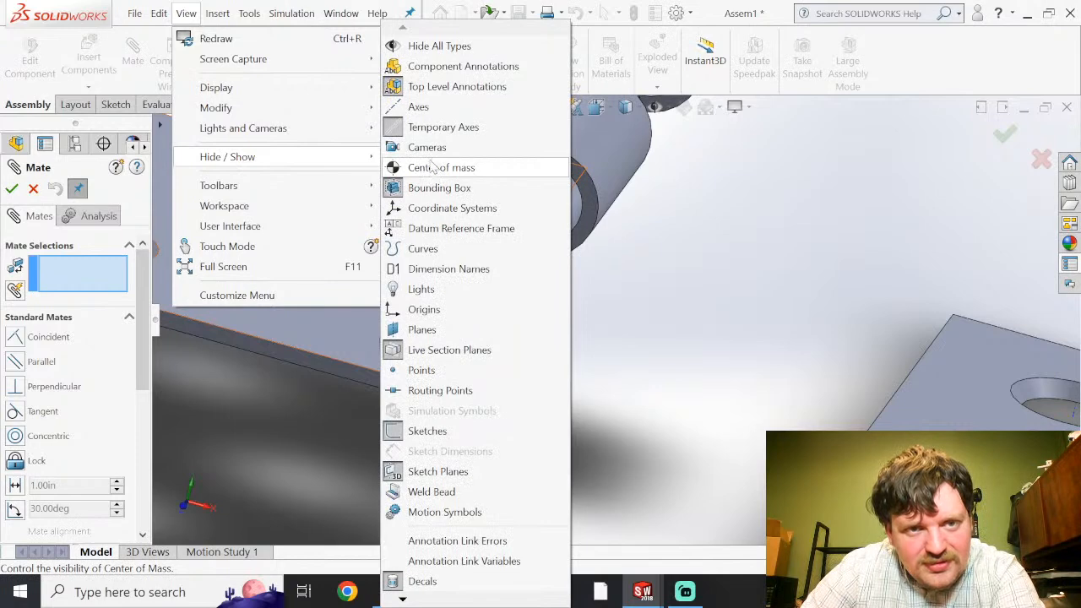
left_click(408, 112)
left_click(693, 177)
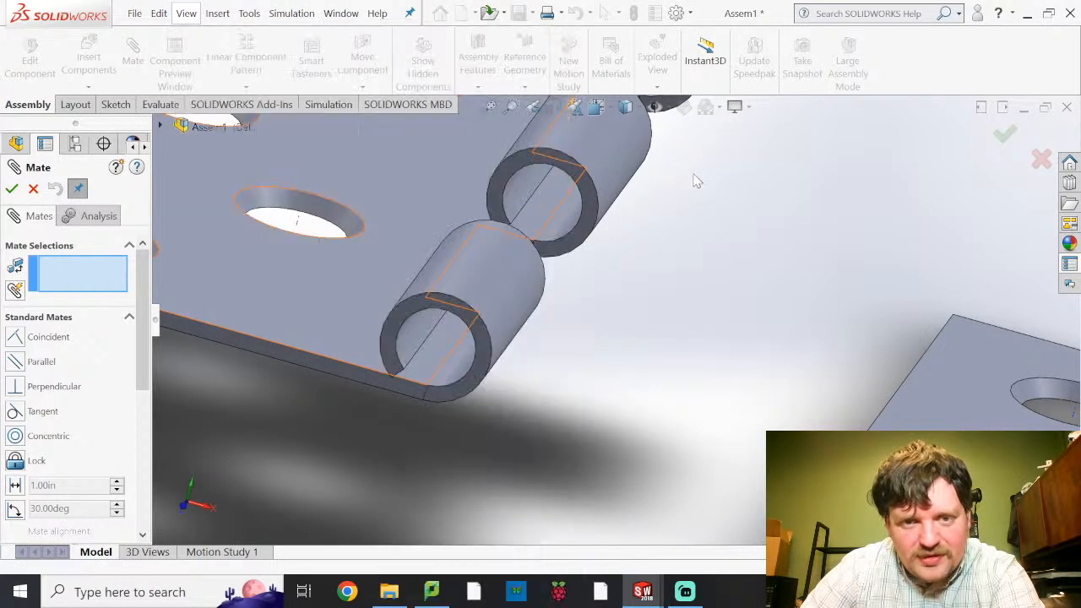
scroll(646, 280, "down", 3)
scroll(646, 280, "up", 6)
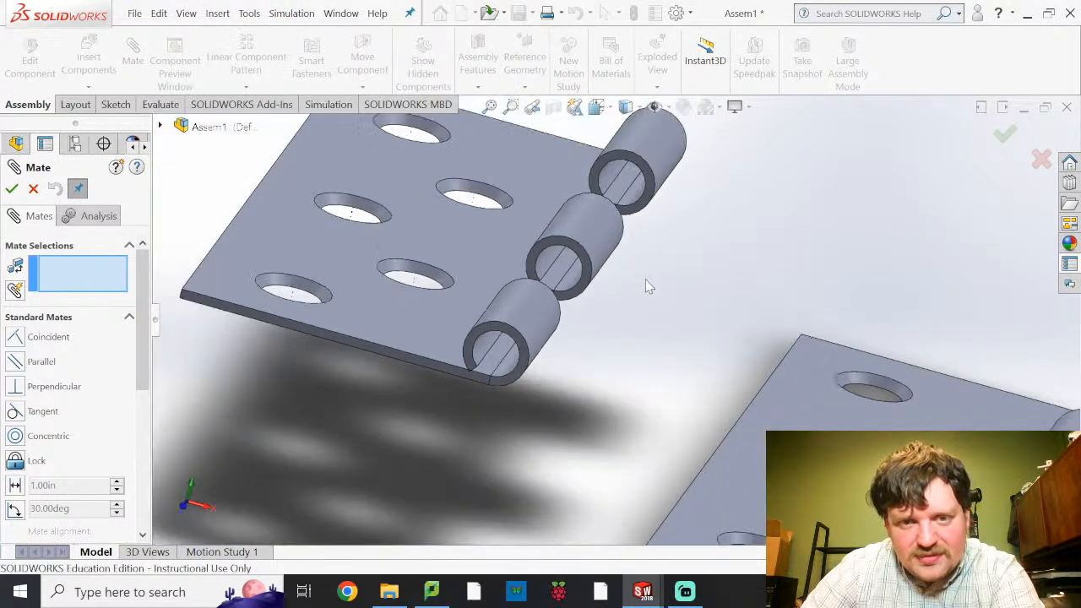
Toggle the display of axes once more and compare the knuckles of both hinge leaves for a usable axis.
scroll(645, 280, "up", 1)
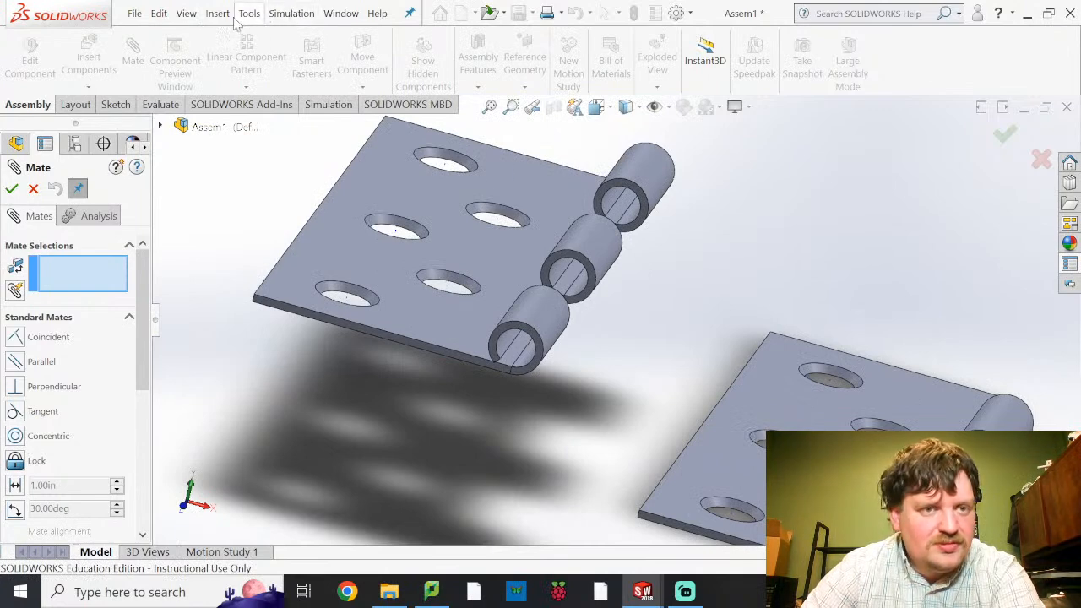
left_click(186, 12)
mouse_move(230, 162)
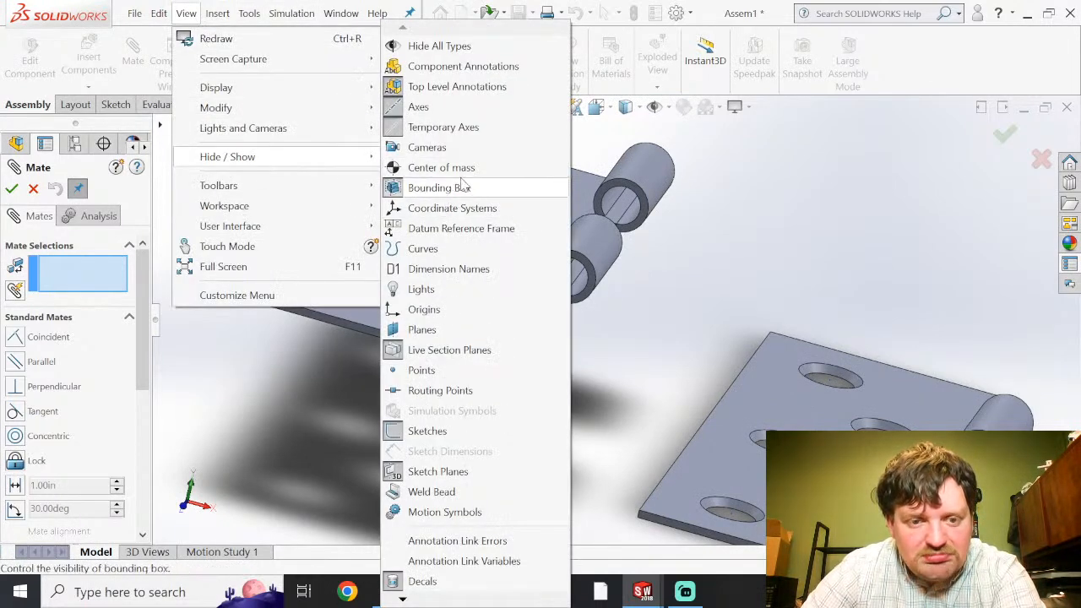
left_click(438, 111)
left_click(735, 172)
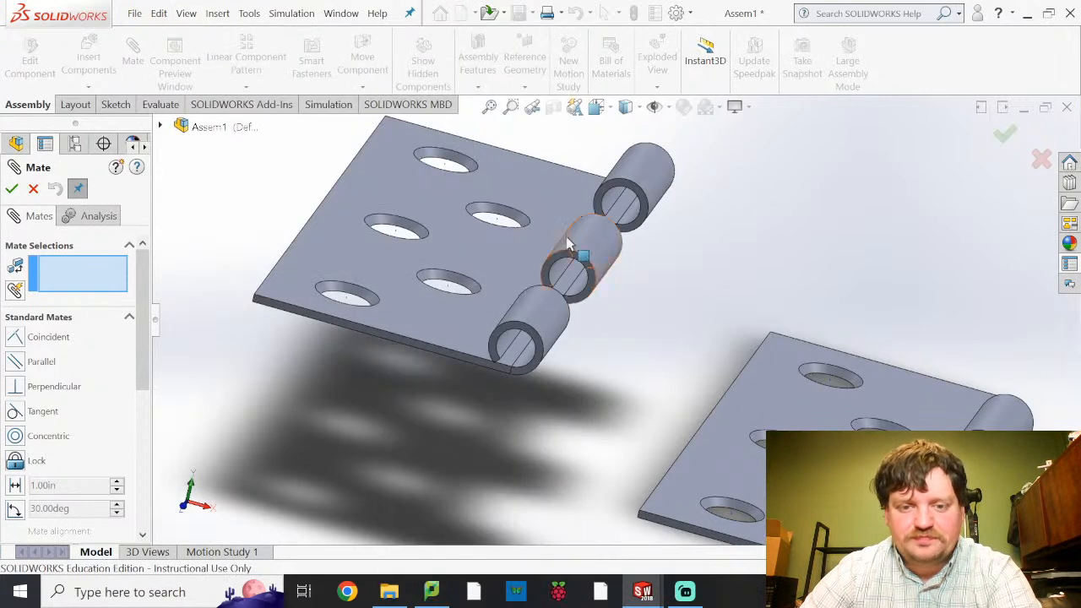
scroll(681, 267, "down", 2)
scroll(688, 277, "up", 4)
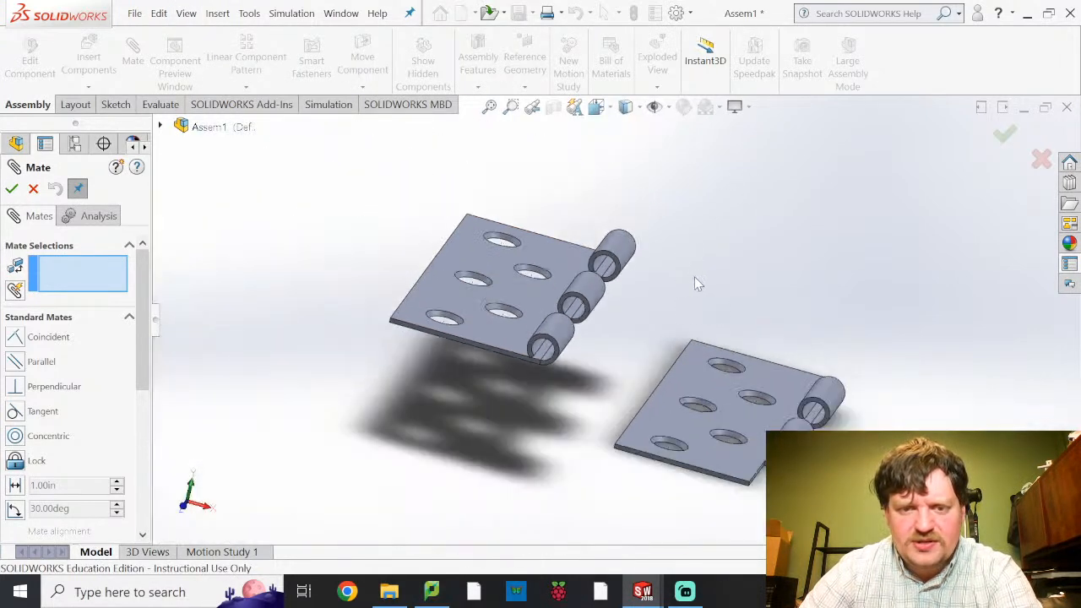
Add a concentric mate between a two-finger leaf knuckle's inner bore edge and the bore edge of the three-finger leaf's middle knuckle.
mouse_move(700, 347)
middle_mouse_down()
mouse_move(699, 316)
mouse_move(671, 335)
mouse_move(686, 353)
middle_mouse_up()
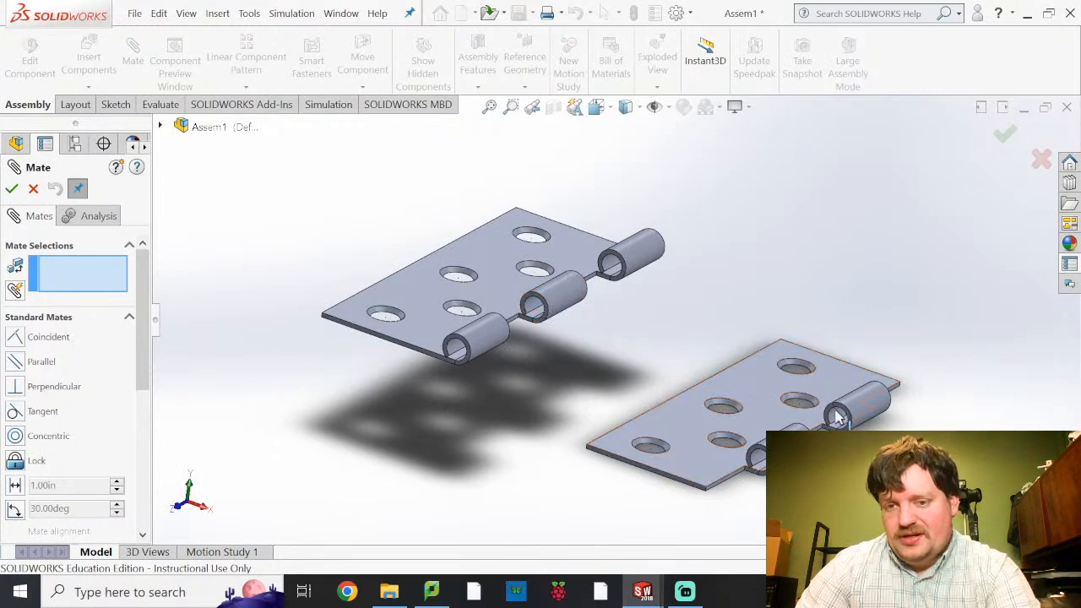
scroll(837, 418, "up", 5)
scroll(692, 394, "down", 5)
scroll(663, 301, "down", 5)
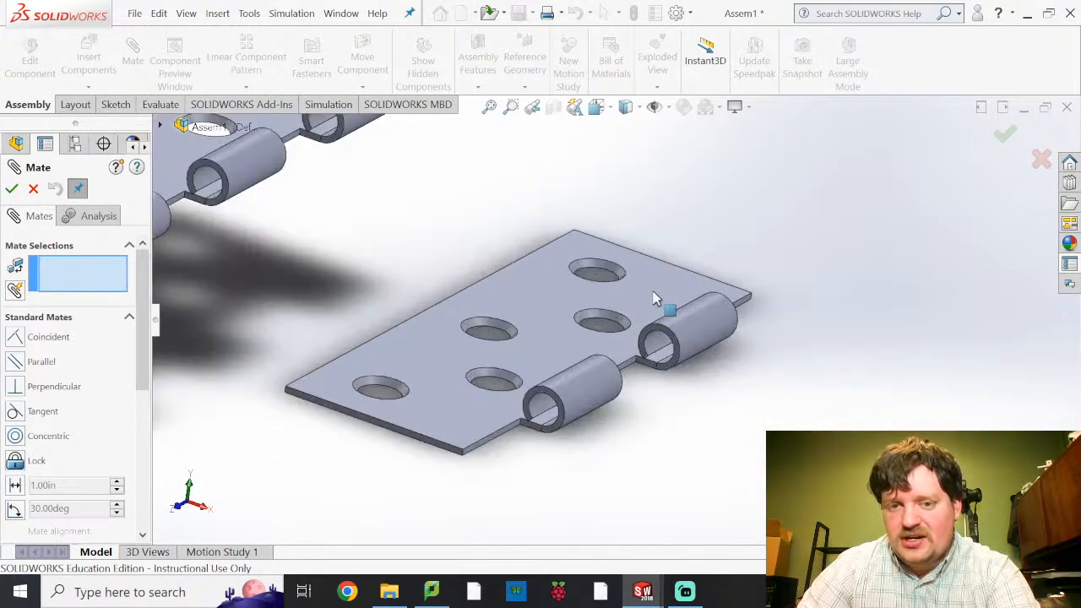
left_click(648, 359)
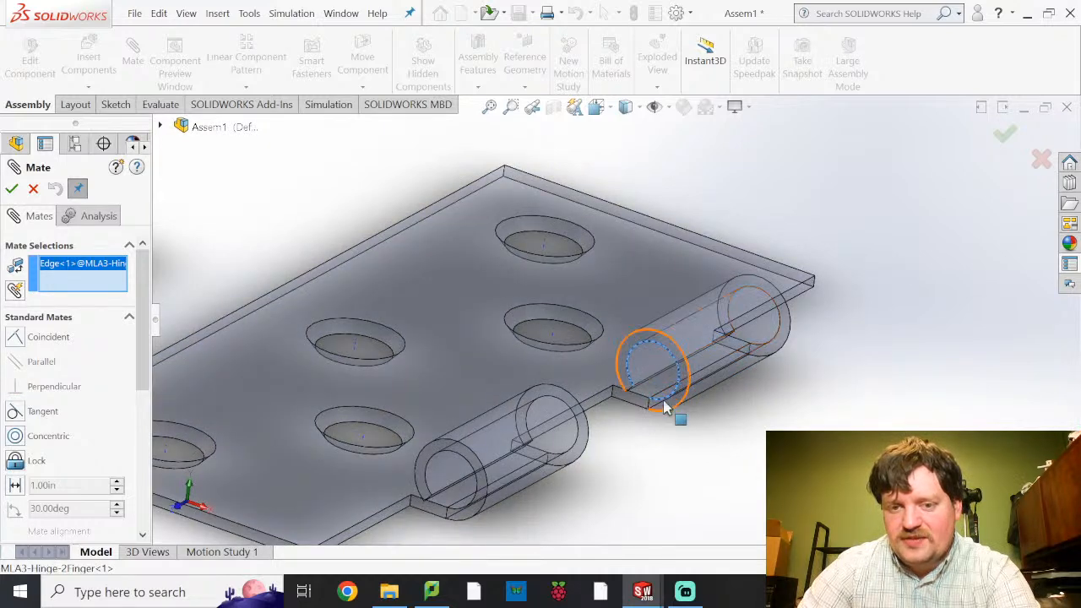
scroll(572, 299, "down", 2)
scroll(577, 305, "up", 5)
scroll(575, 305, "up", 3)
middle_click_drag(577, 244, 448, 320)
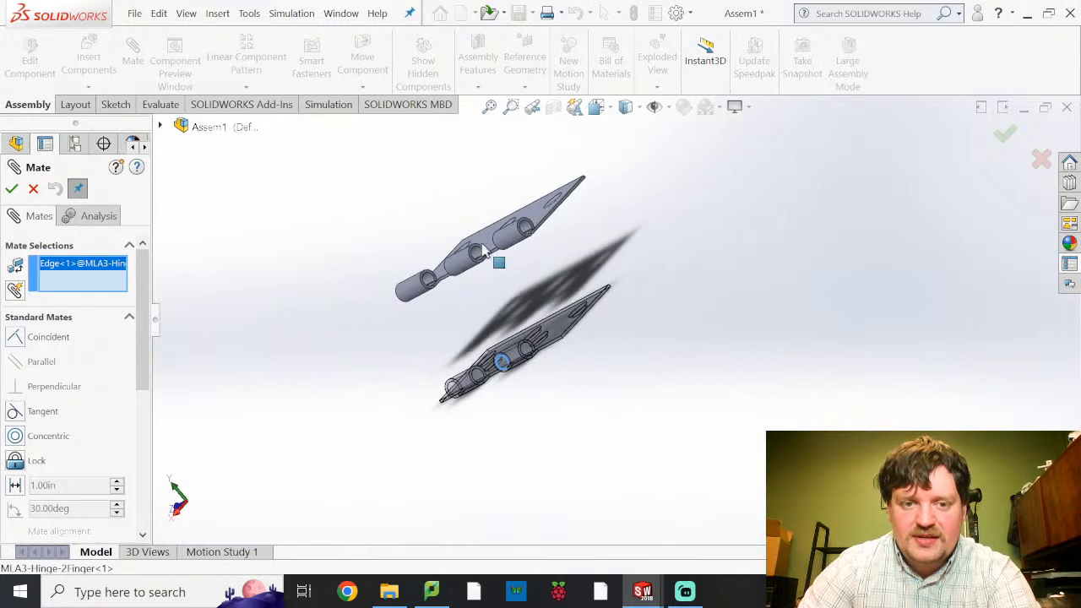
scroll(478, 249, "down", 3)
scroll(513, 309, "down", 2)
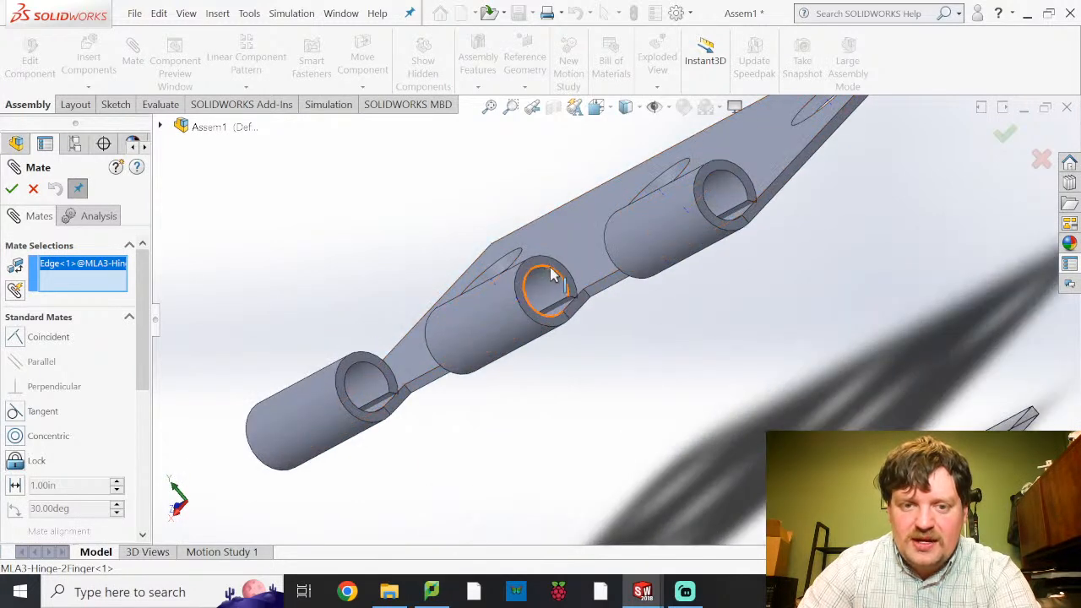
left_click(547, 277)
left_click(461, 313)
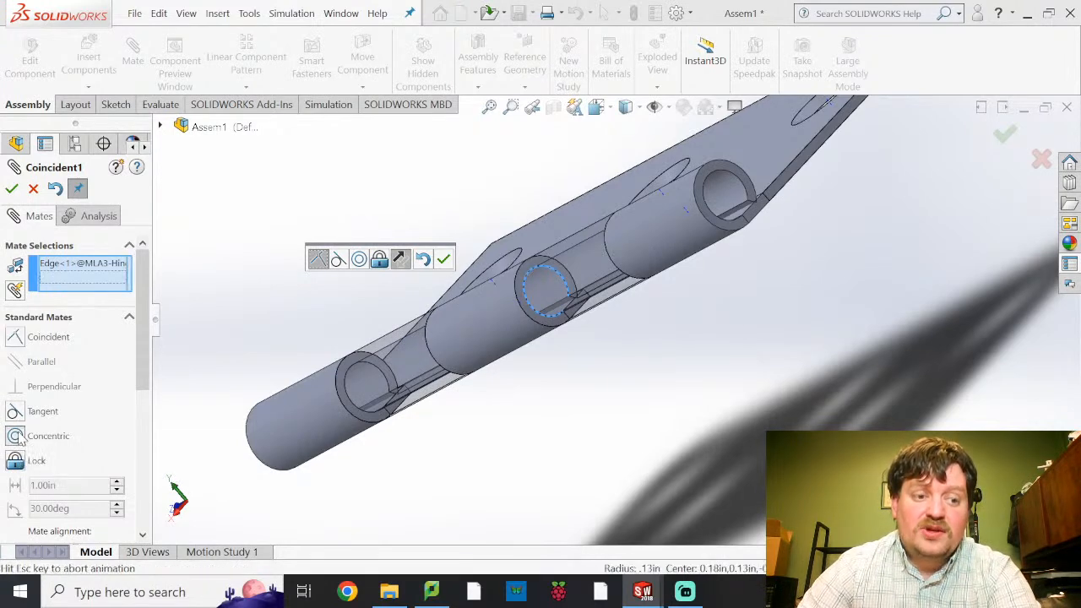
left_click(17, 436)
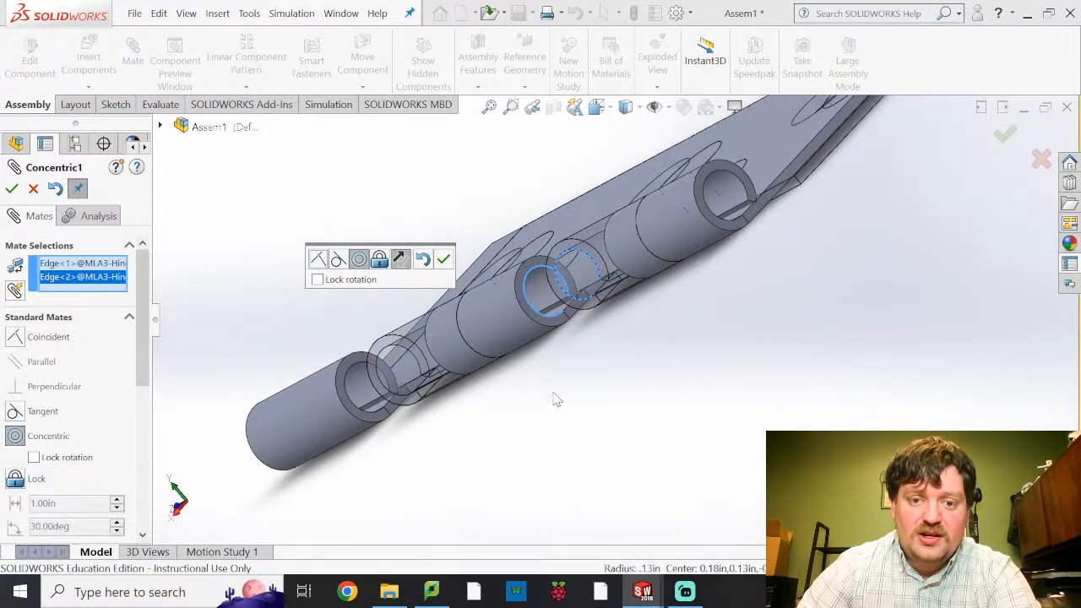
left_click(17, 190)
Slide and swing the two-finger leaf along the shared knuckle axis so that it stands clear of the three-finger leaf's plate.
middle_click_drag(630, 381, 620, 374)
scroll(616, 374, "down", 2)
scroll(620, 377, "up", 5)
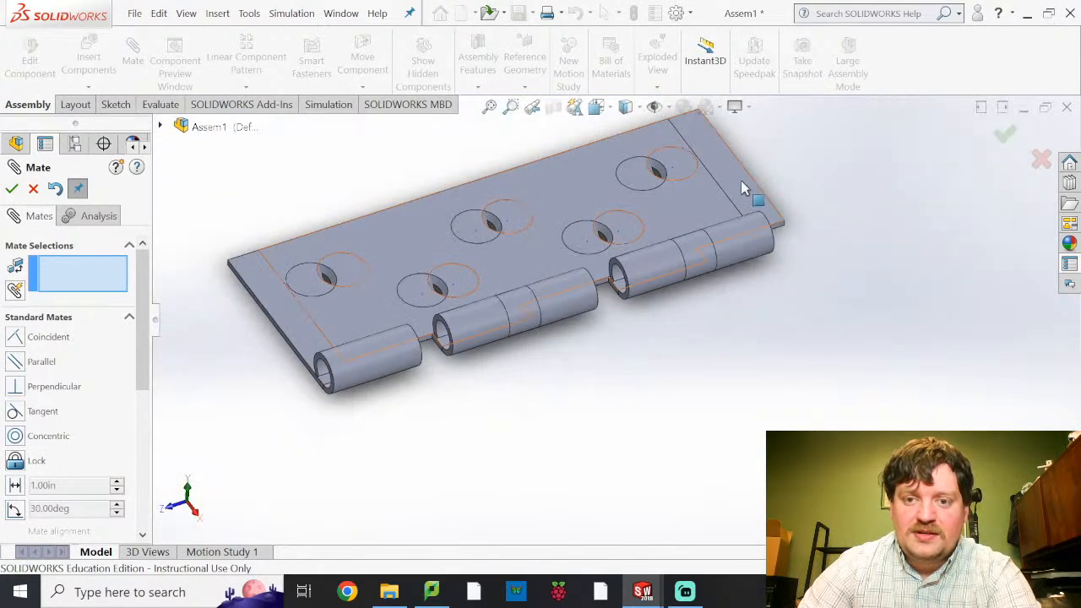
left_click_drag(787, 169, 1042, 211)
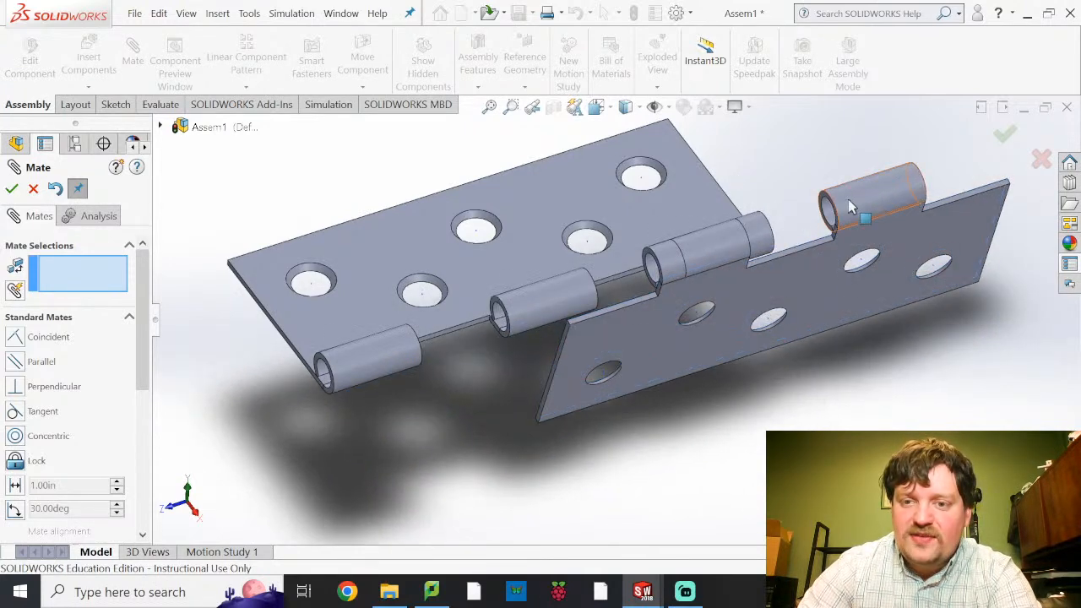
Add a coincident mate between the two-finger leaf's outer knuckle end face and the facing end face of the three-finger leaf's middle knuckle.
middle_click_drag(714, 270, 697, 291)
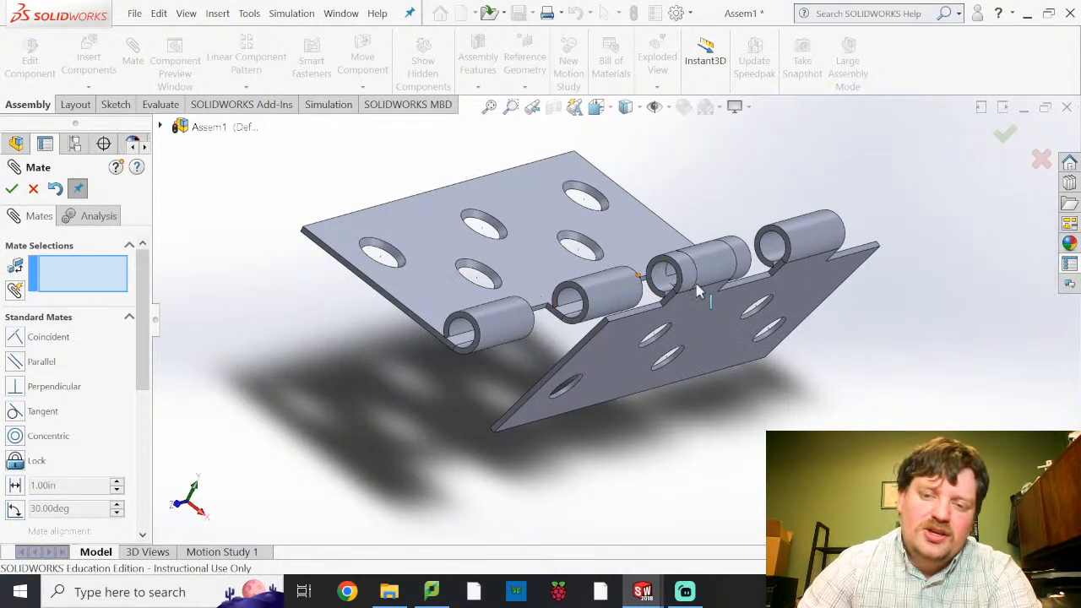
scroll(697, 291, "down", 5)
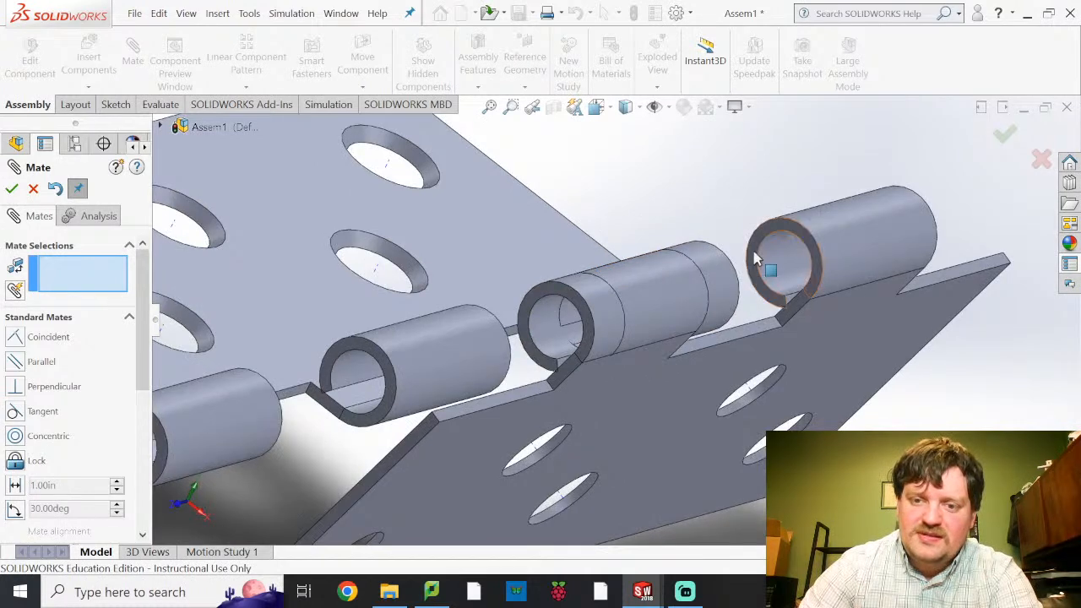
scroll(755, 251, "down", 4)
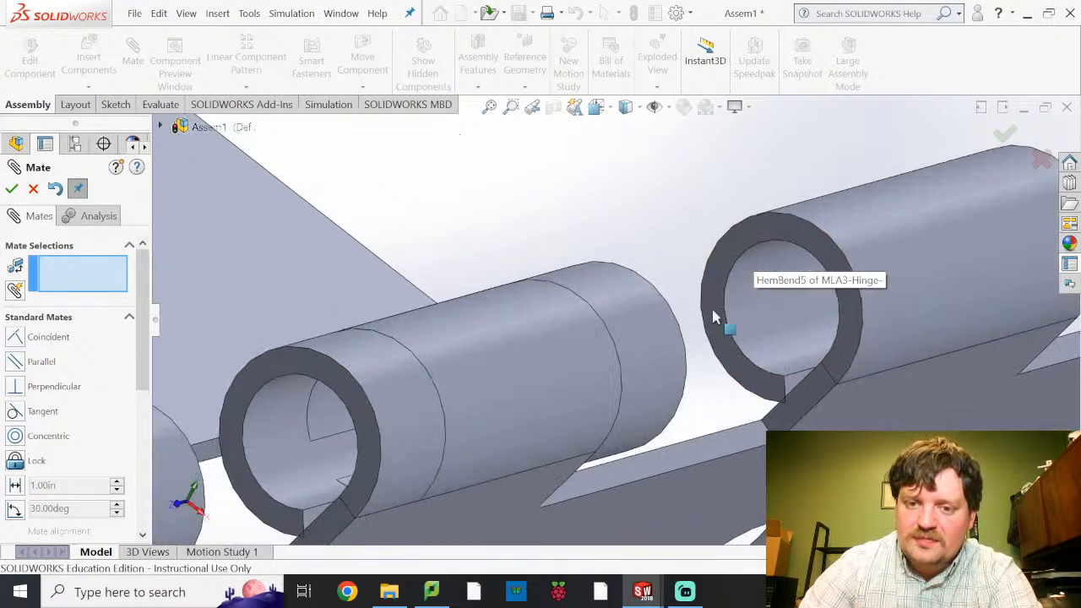
left_click(745, 243)
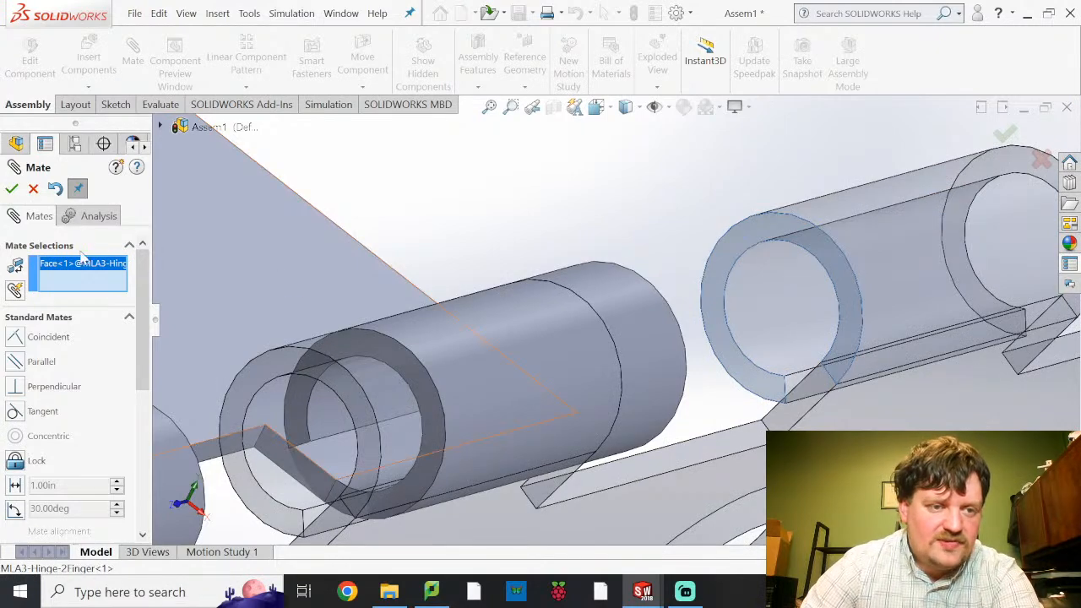
middle_click_drag(603, 309, 498, 336)
scroll(453, 365, "up", 6)
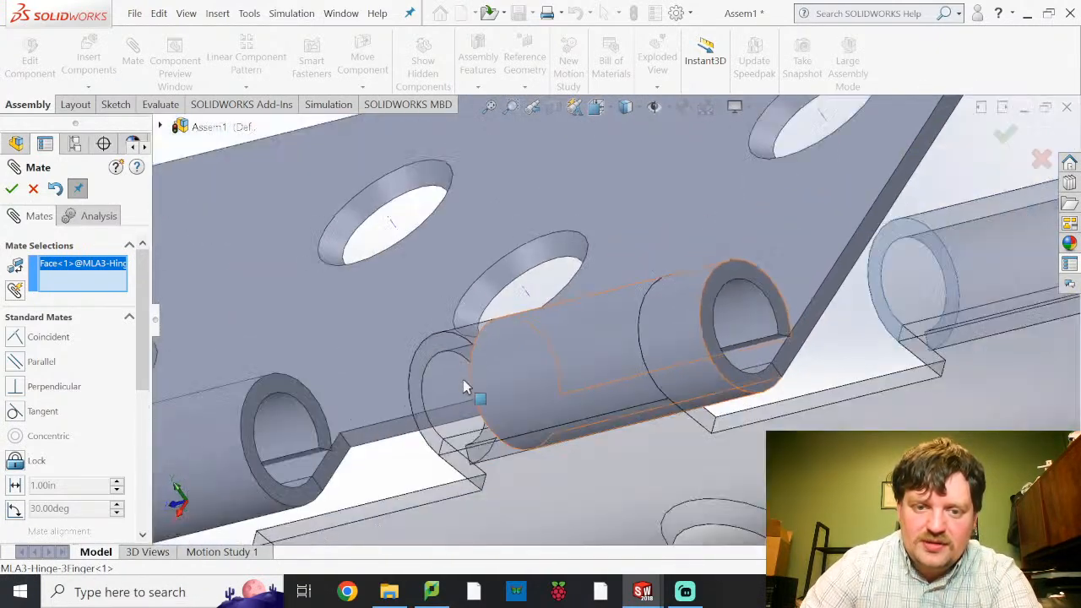
scroll(392, 396, "down", 5)
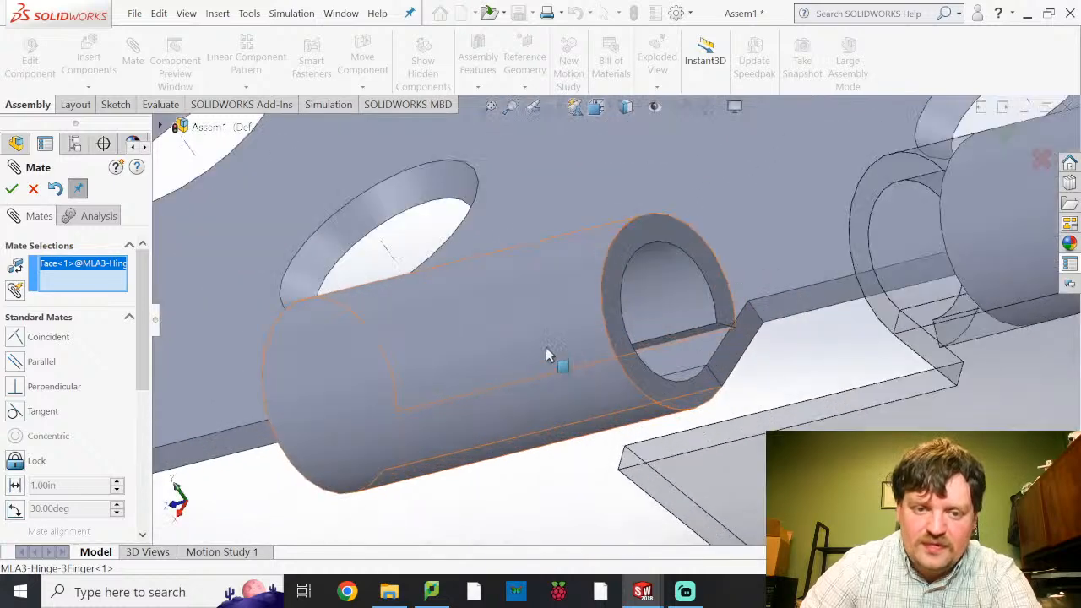
left_click(618, 337)
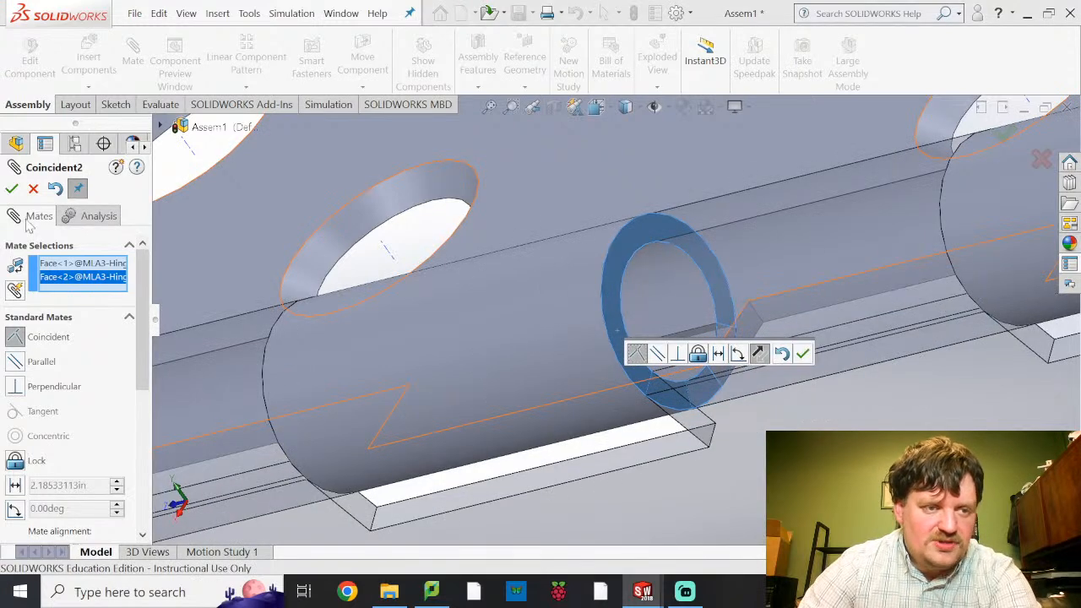
left_click(16, 194)
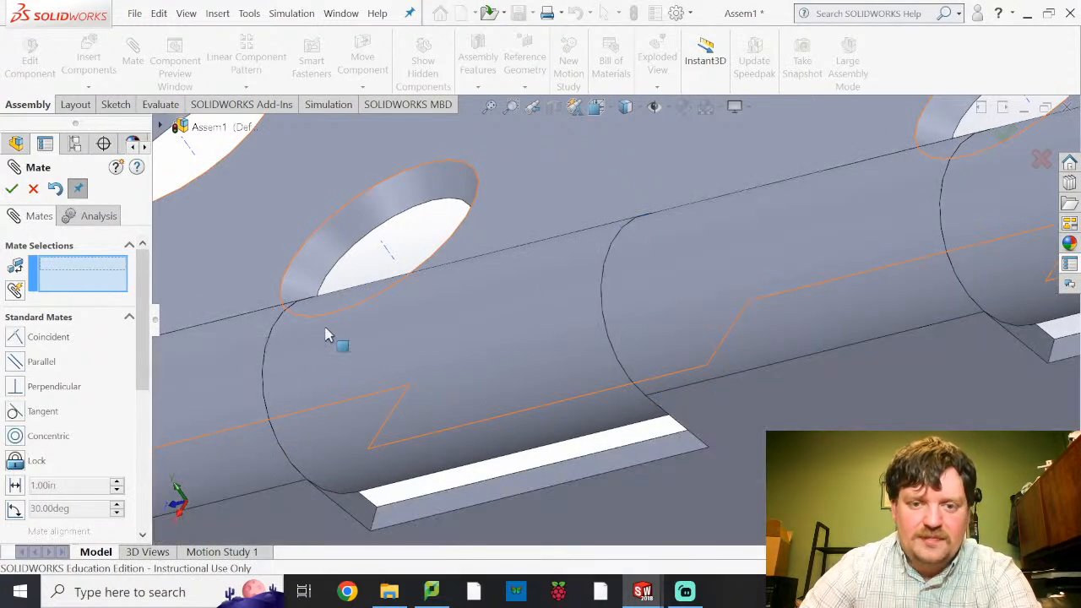
Swing the two-finger leaf about the knuckle axis to test the hinge motion, and close the Mate command.
scroll(339, 336, "down", 2)
scroll(381, 345, "up", 3)
scroll(387, 353, "up", 5)
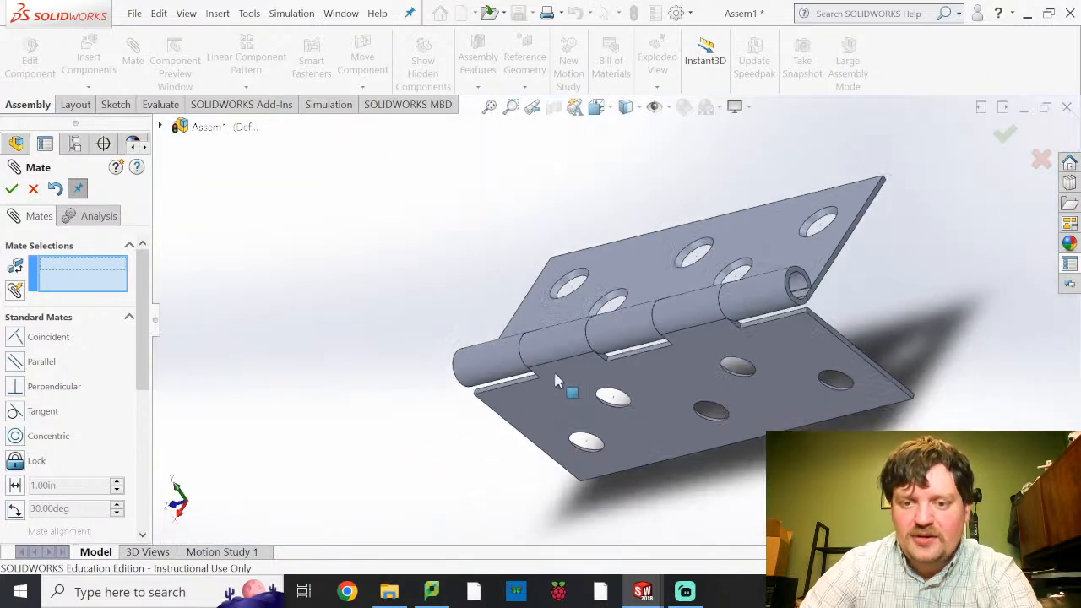
left_click_drag(638, 403, 555, 218)
left_click_drag(511, 386, 580, 422)
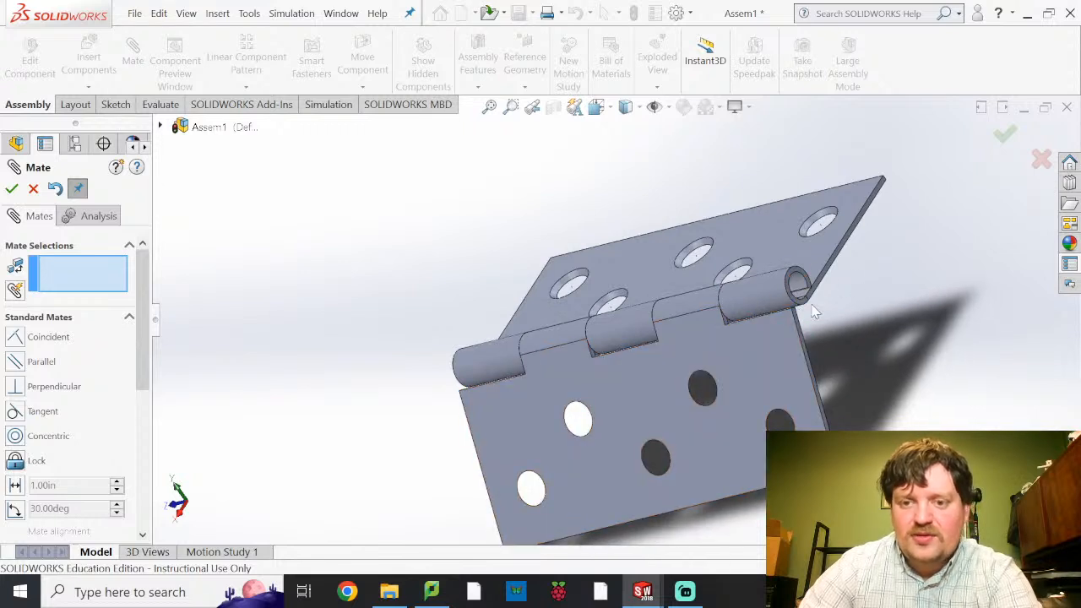
left_click(33, 190)
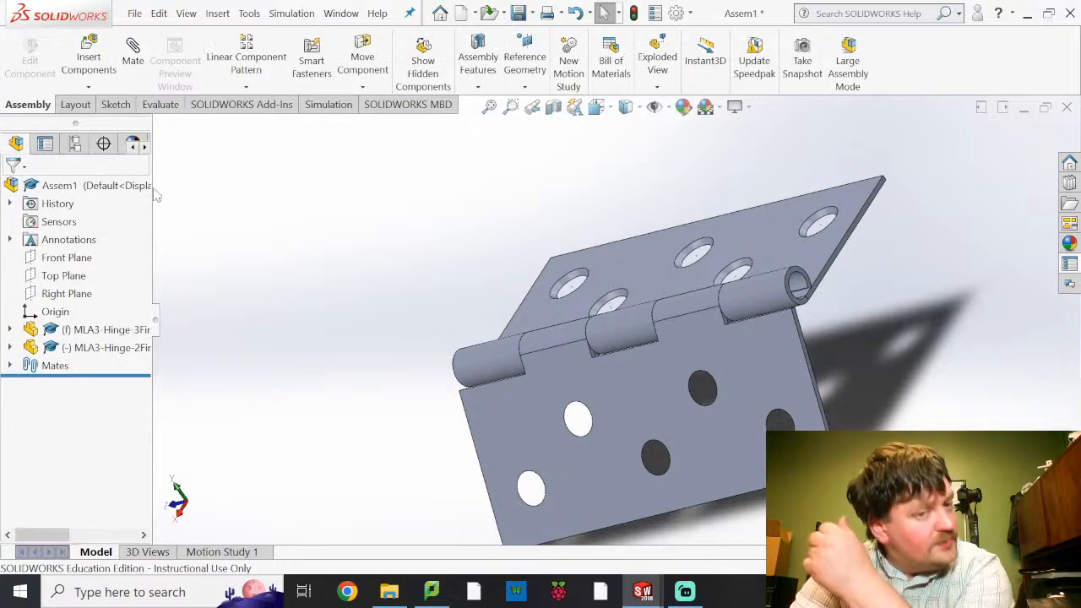
Insert the ML3-Hinge-Pin part into the assembly and place it beside the hinge leaves.
left_click(87, 66)
left_click(67, 383)
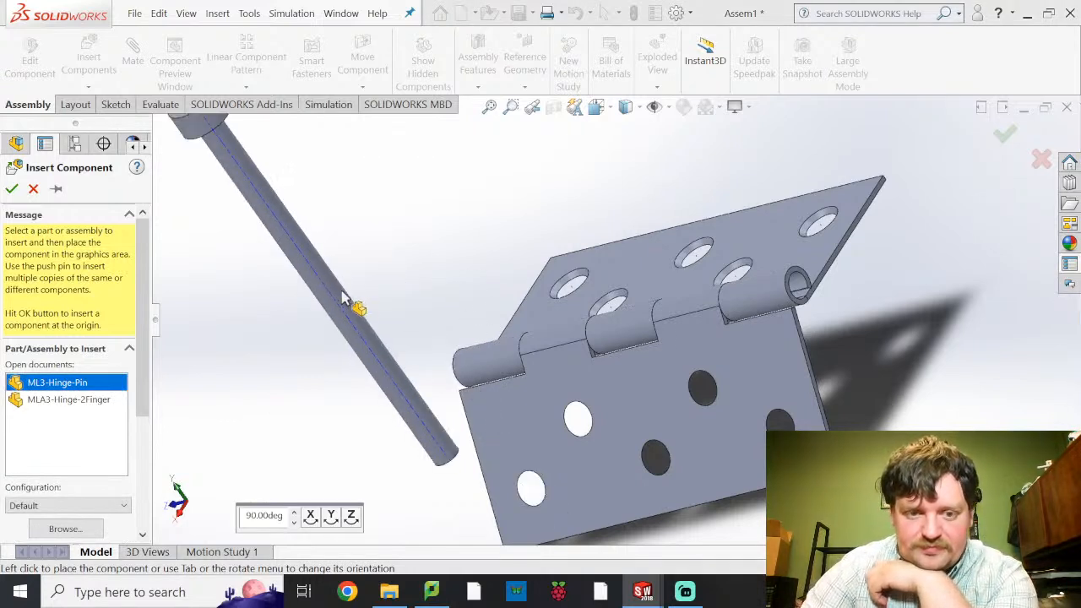
left_click(417, 341)
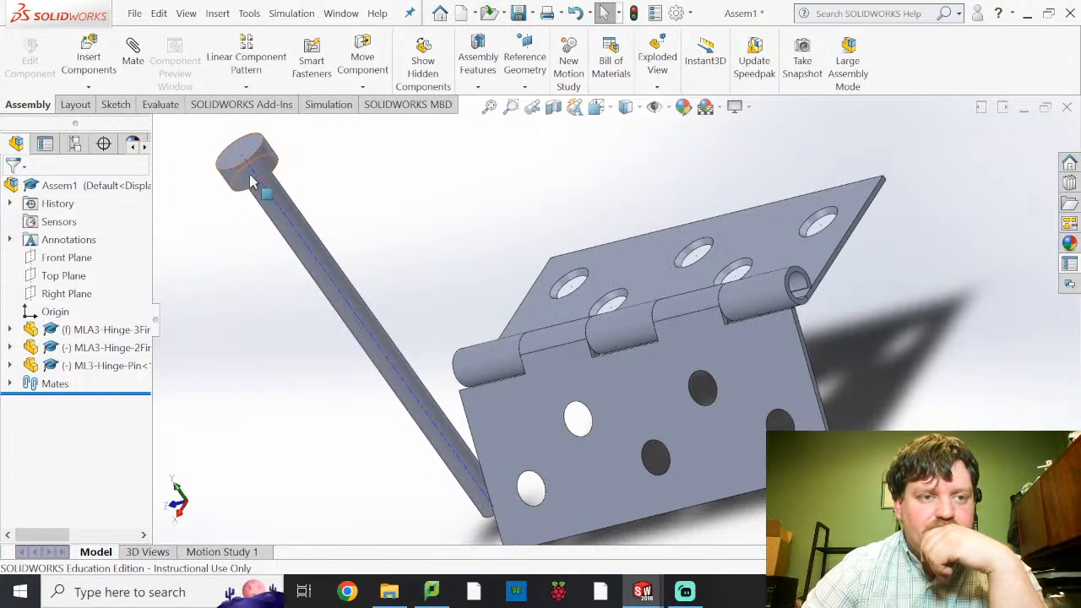
Add a concentric mate between the circular edge at the pin's free end and the bore edge of the three-finger leaf's outer knuckle.
left_click(139, 67)
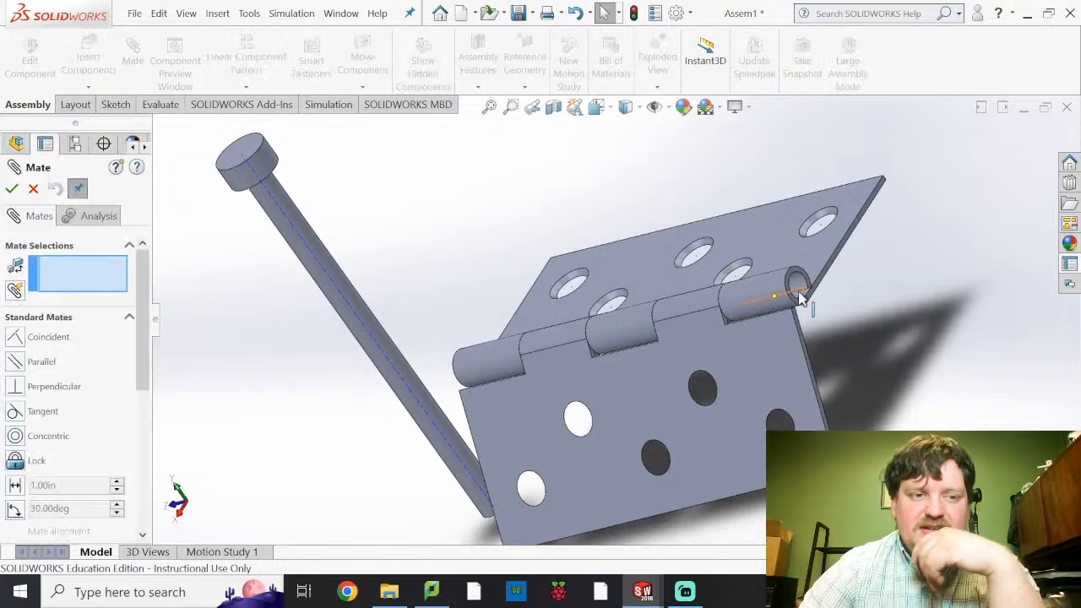
left_click(333, 267)
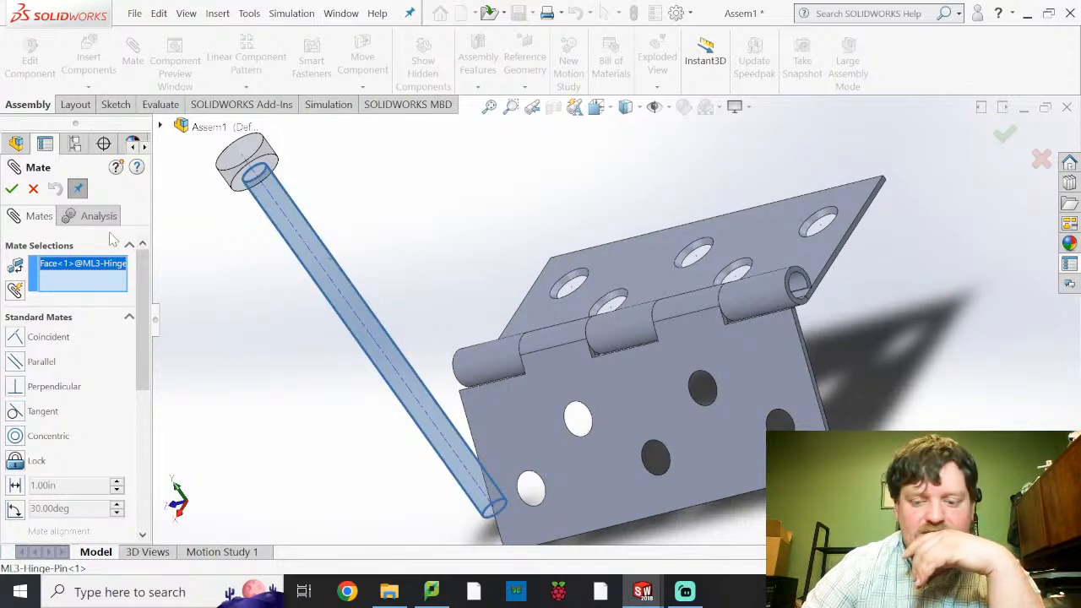
key("Delete")
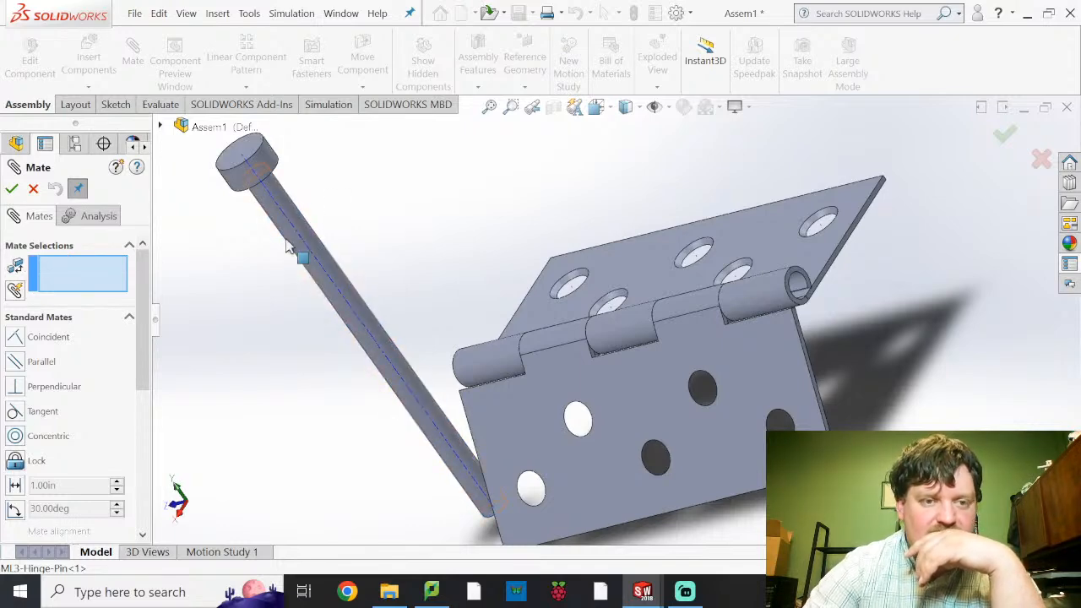
scroll(398, 347, "down", 2)
scroll(399, 347, "up", 5)
middle_click_drag(506, 381, 467, 198)
scroll(604, 478, "down", 3)
scroll(599, 367, "down", 5)
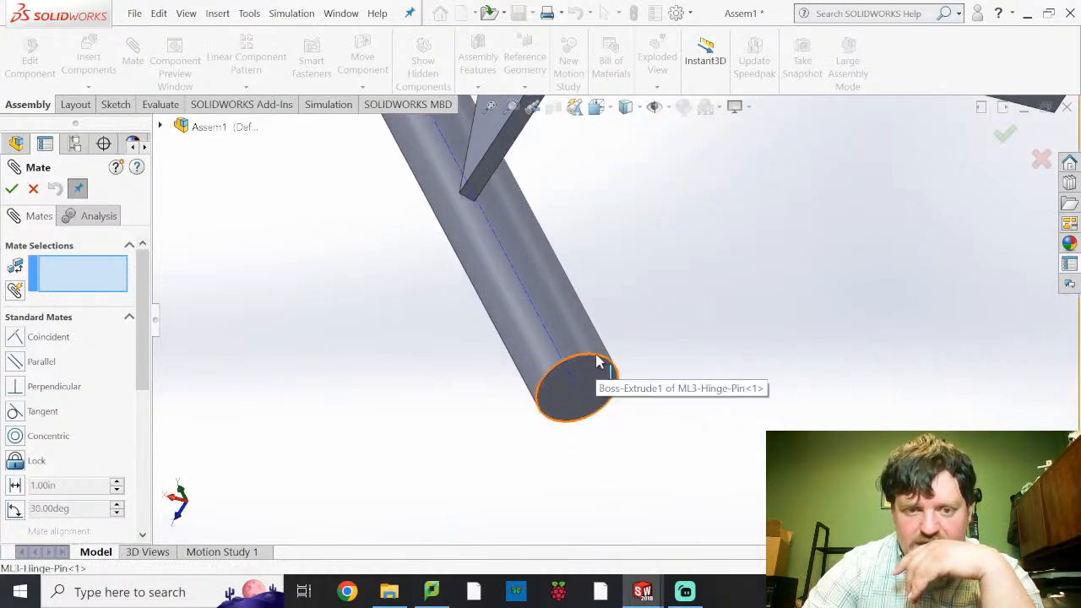
left_click(598, 362)
scroll(502, 287, "up", 8)
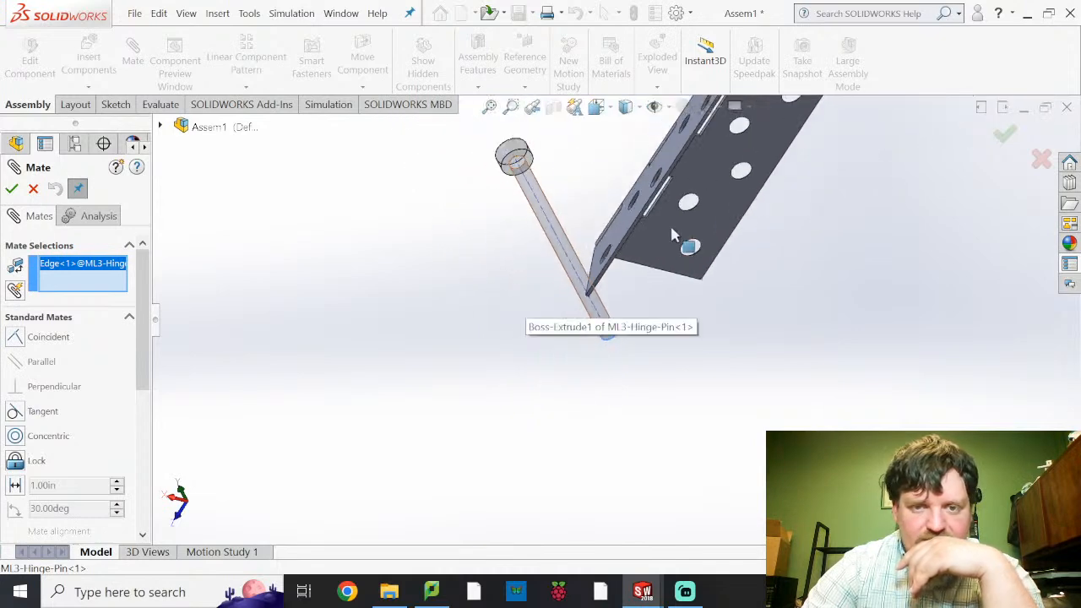
middle_click_drag(668, 259, 660, 292)
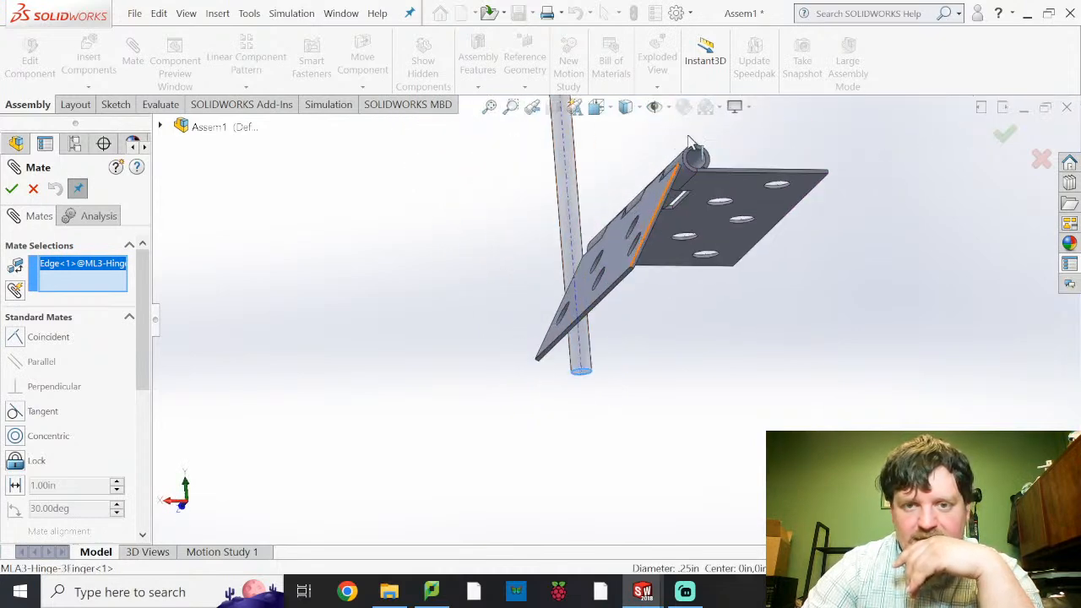
scroll(658, 287, "down", 5)
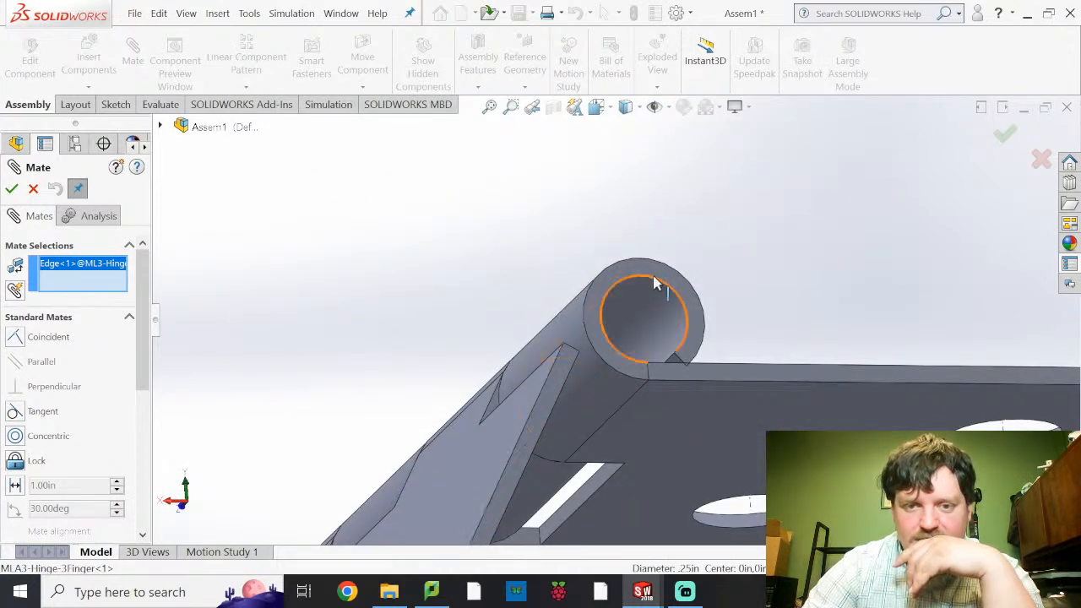
left_click(656, 284)
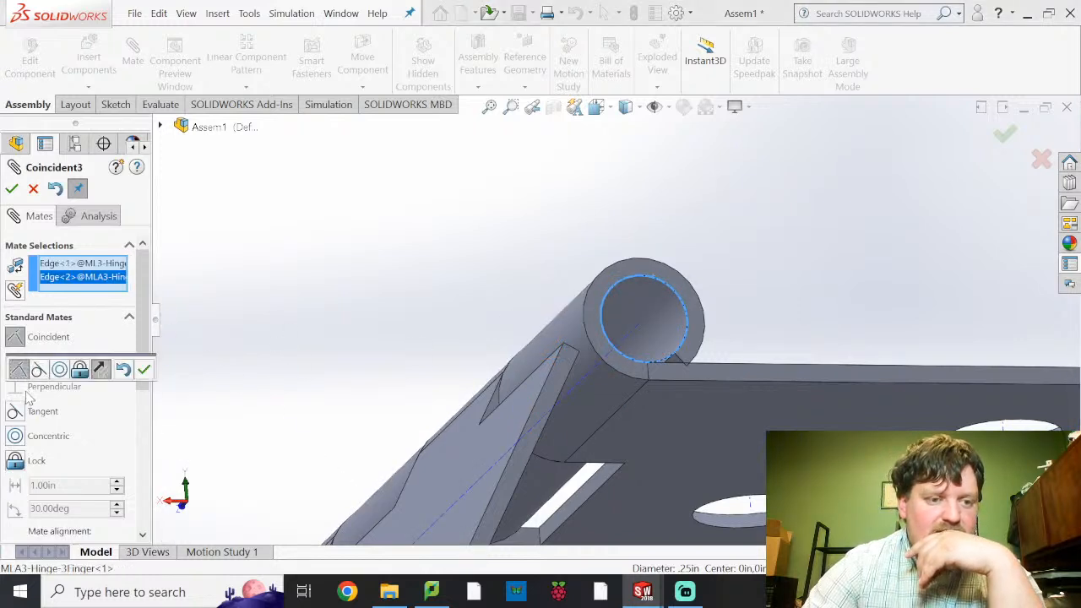
left_click(19, 437)
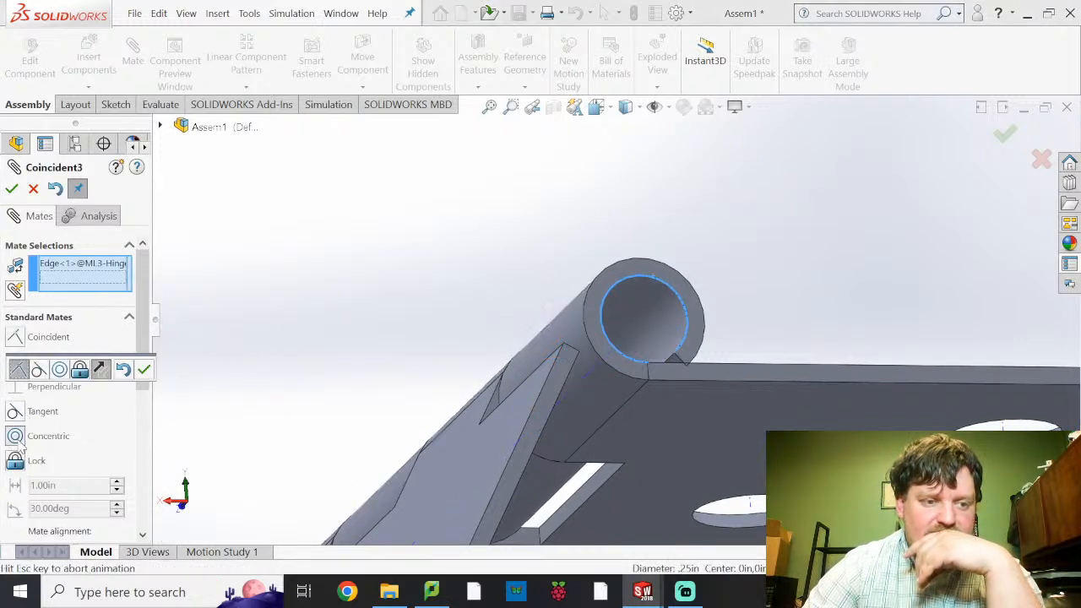
scroll(300, 346, "up", 6)
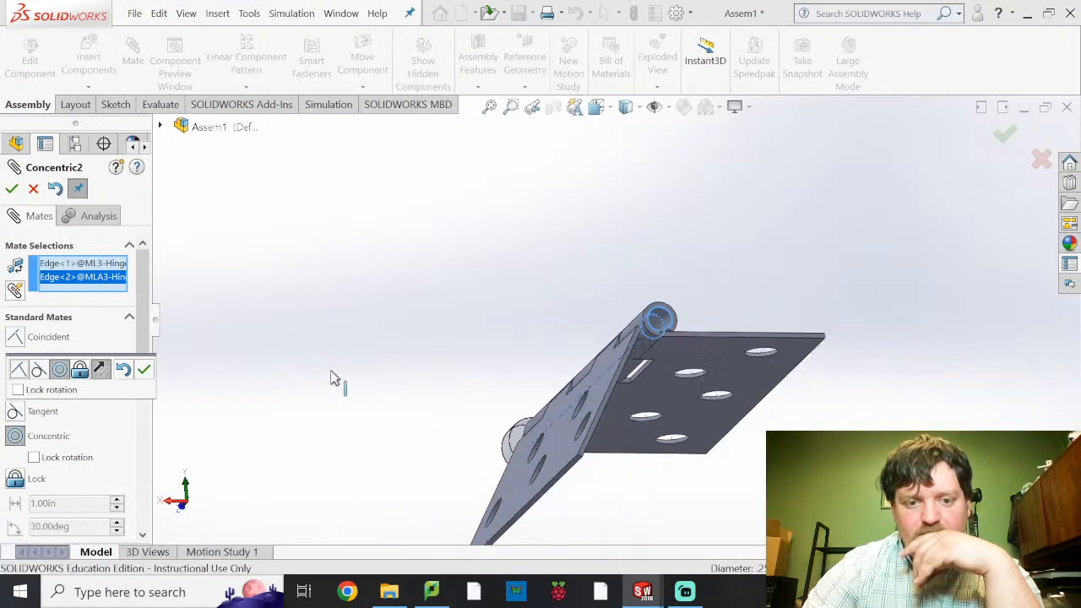
middle_click_drag(502, 400, 583, 435)
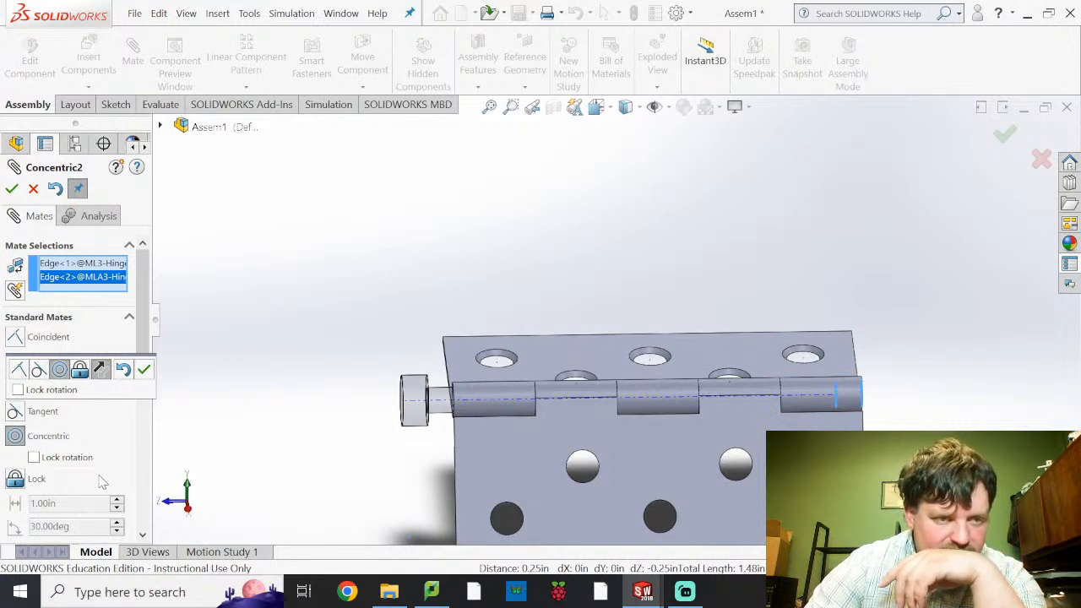
left_click(149, 371)
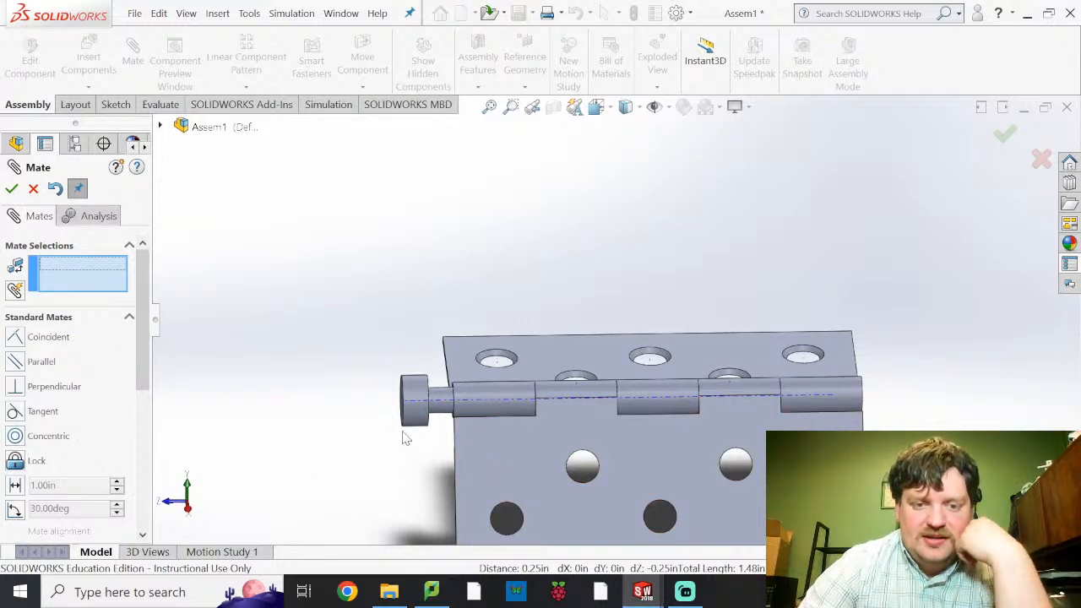
Add a coincident mate between the underside of the pin's head and the open end face of the three-finger leaf's outer knuckle.
middle_click_drag(461, 446, 412, 445)
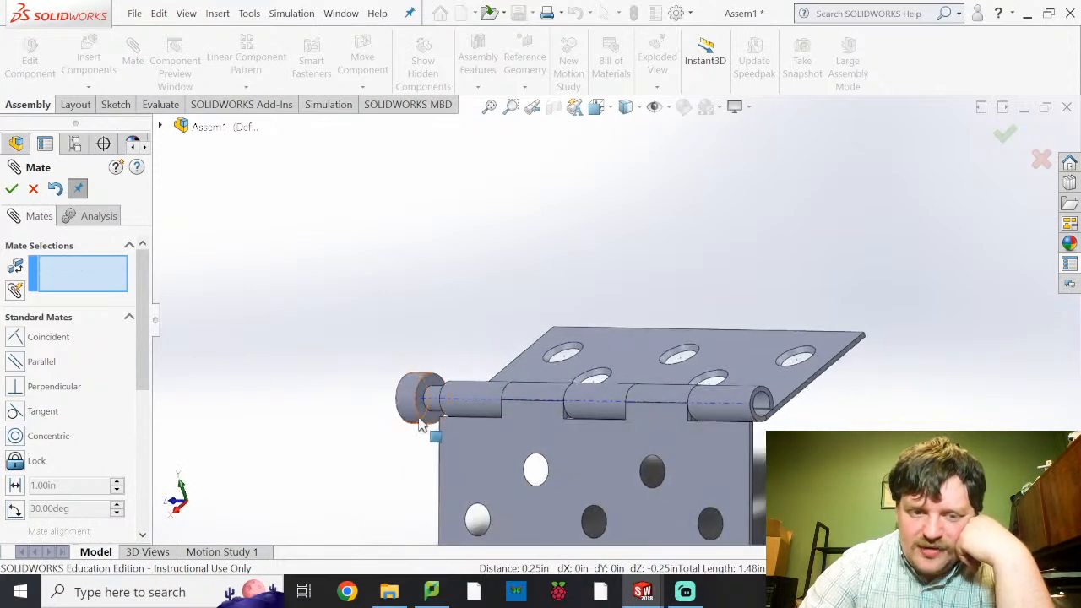
scroll(420, 427, "down", 5)
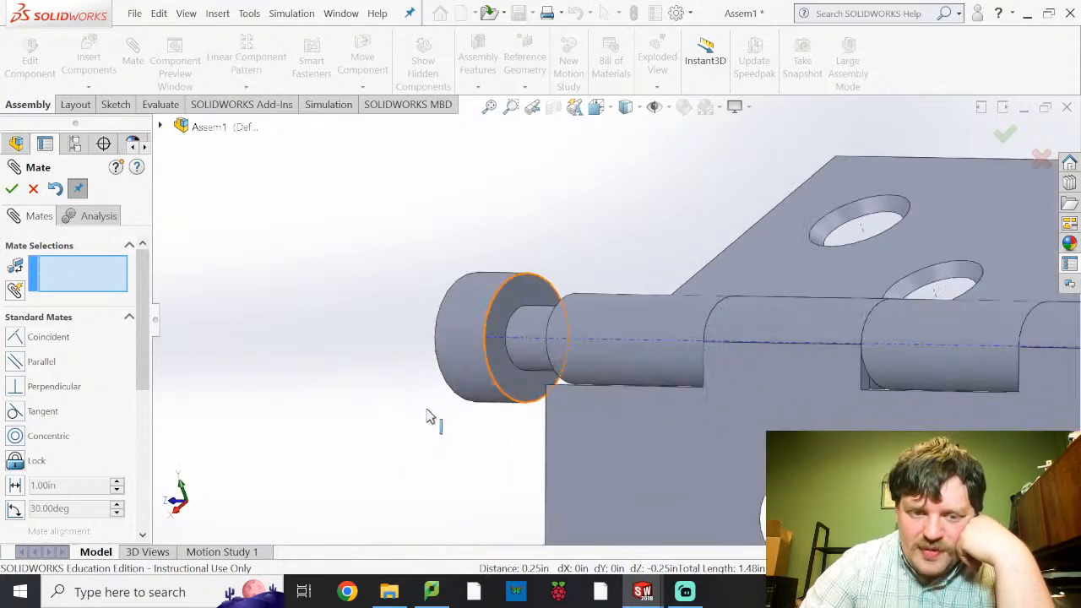
left_click(486, 352)
middle_click_drag(477, 353, 579, 369)
scroll(755, 405, "down", 5)
scroll(811, 396, "up", 5)
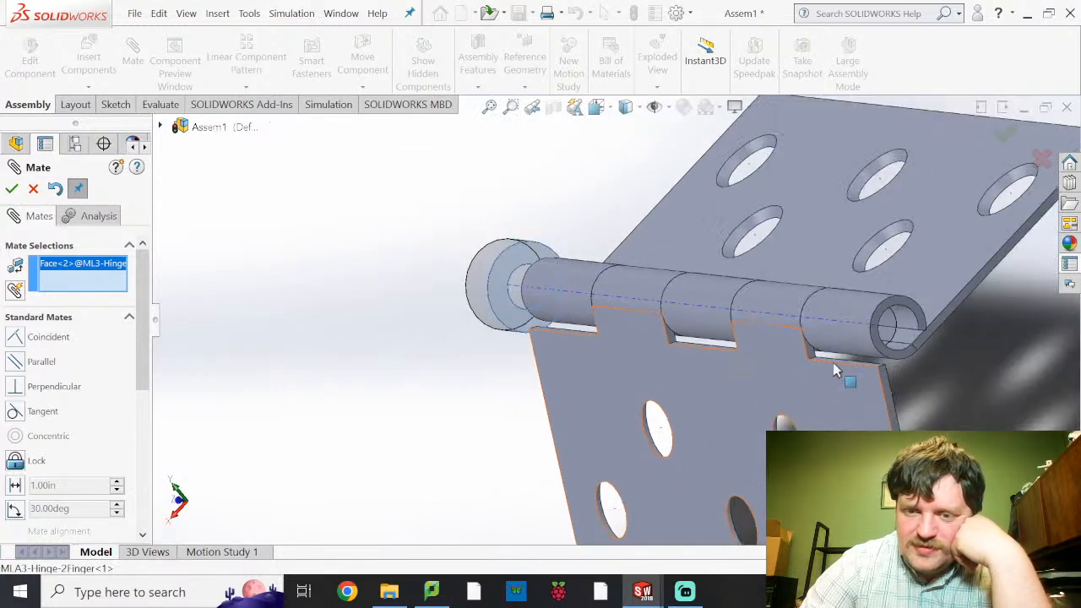
scroll(861, 333, "down", 4)
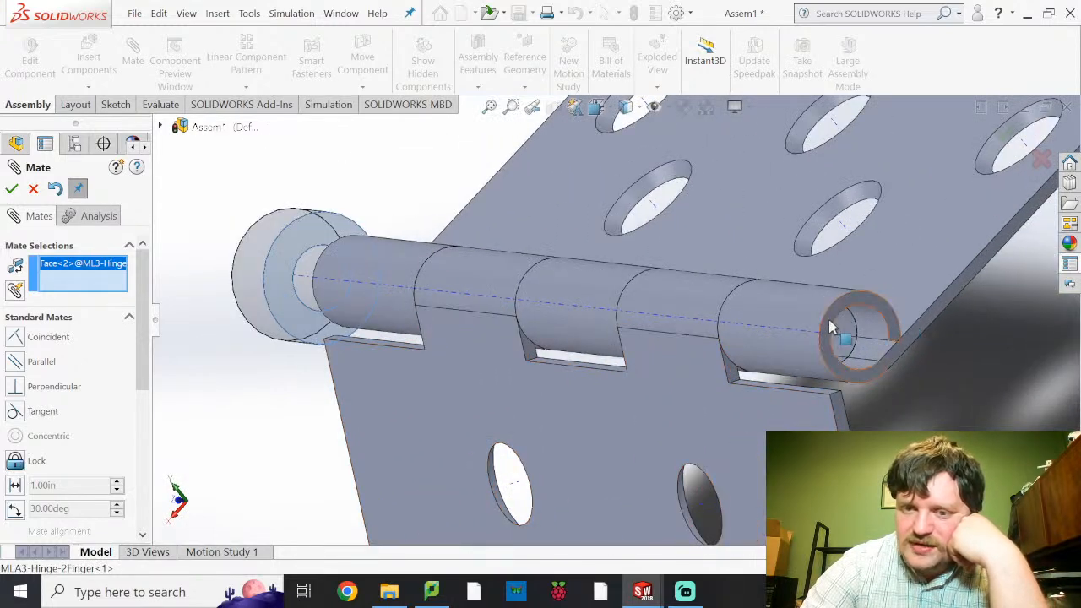
left_click(833, 327)
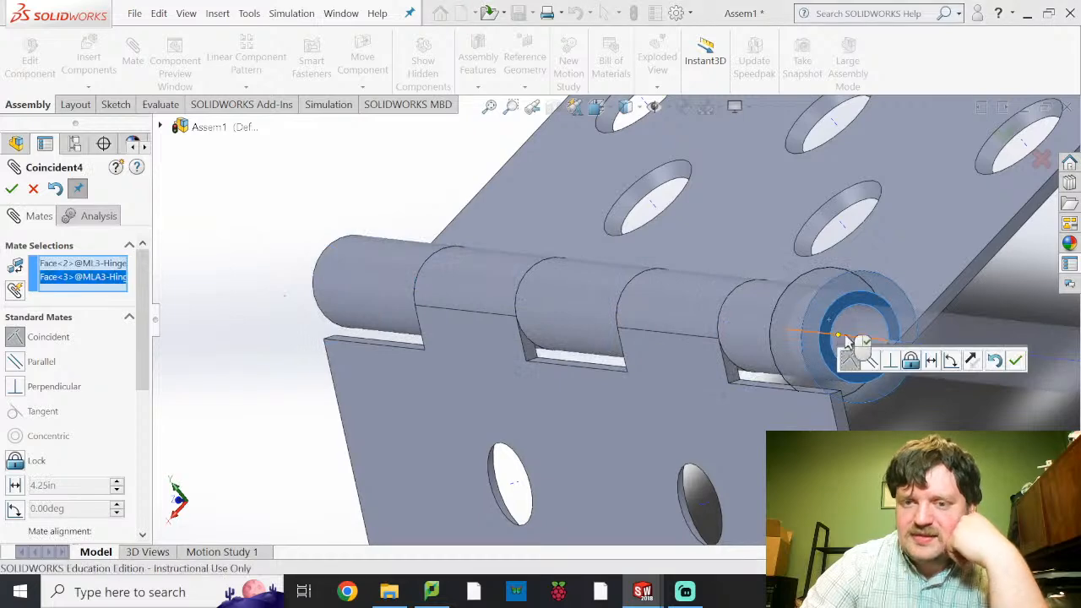
left_click(11, 189)
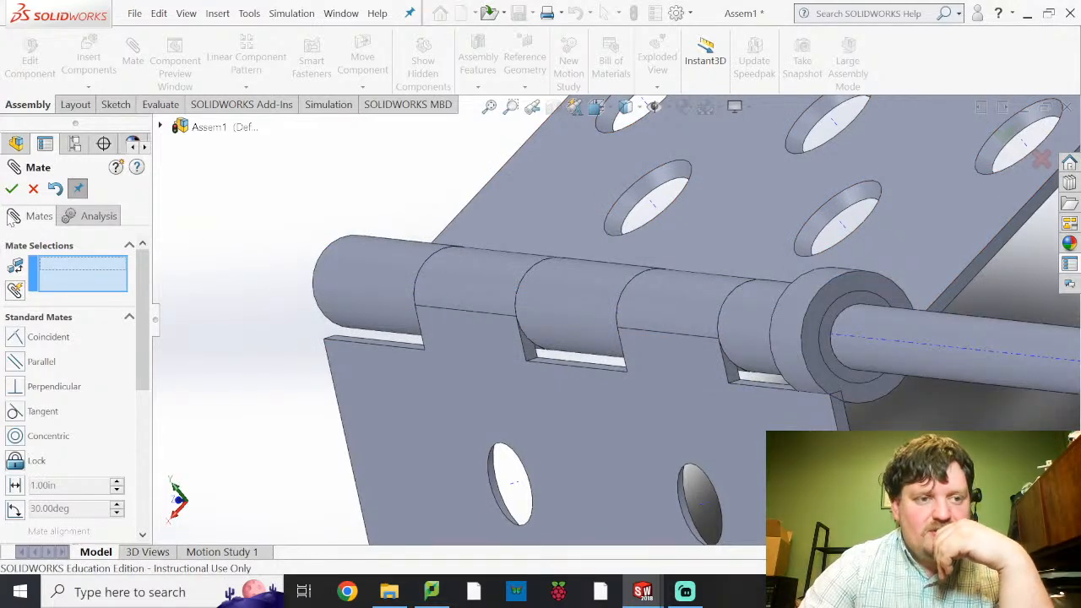
left_click(33, 189)
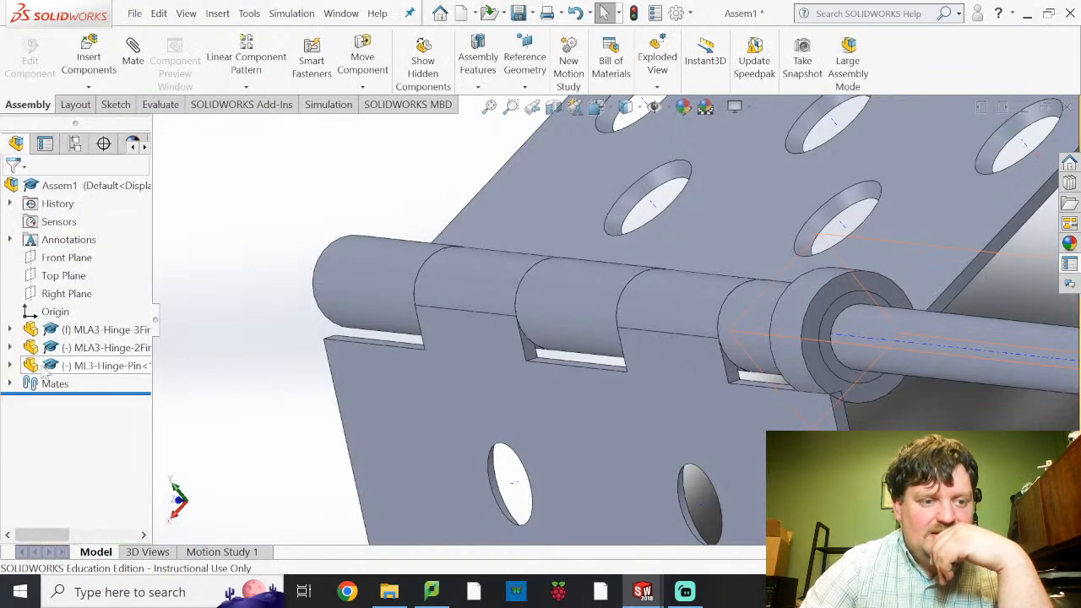
Edit the pin's Concentric2 mate to use aligned orientation, accepting the matching reversal of the Coincident4 mate.
left_click(10, 384)
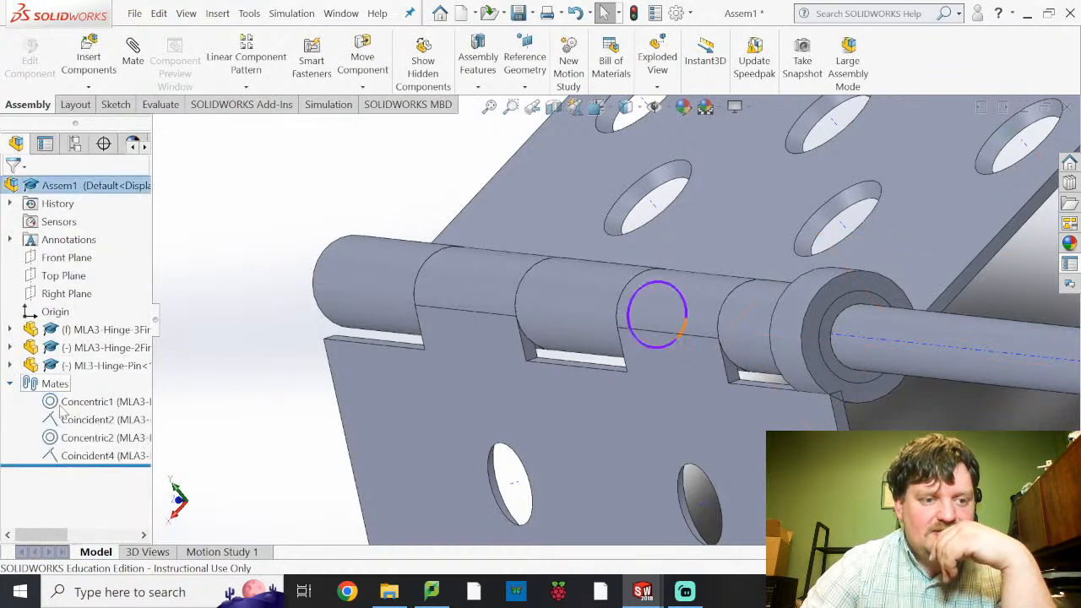
left_click(87, 456)
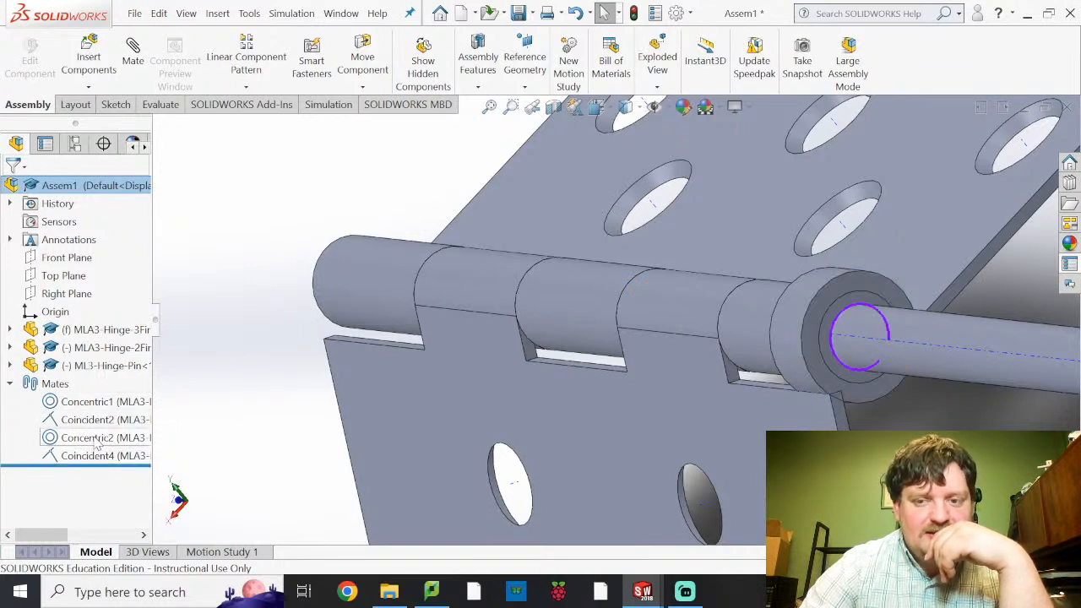
left_click(99, 439)
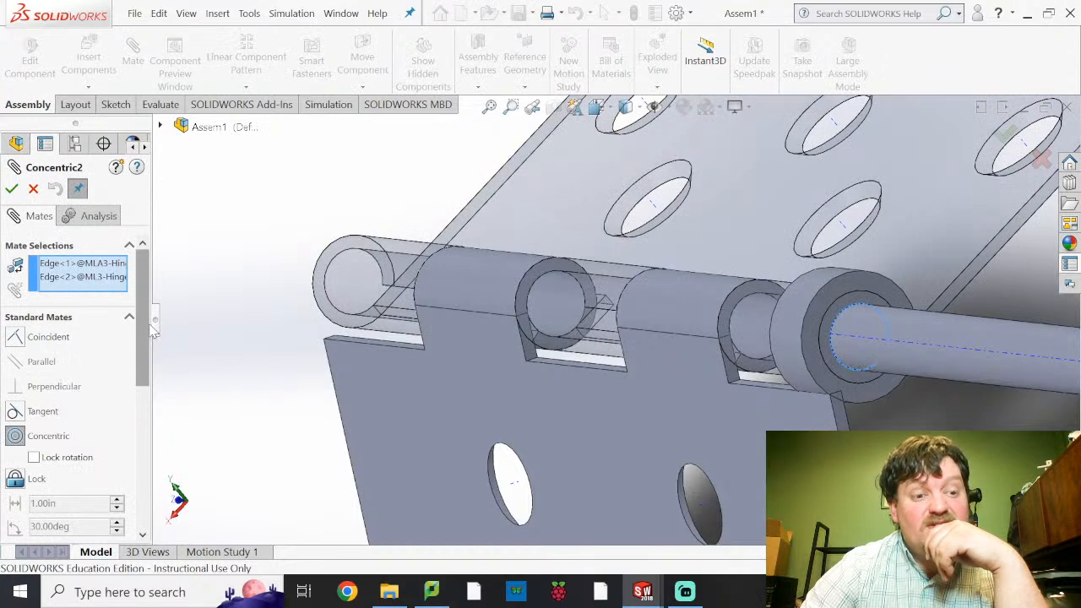
scroll(140, 327, "down", 5)
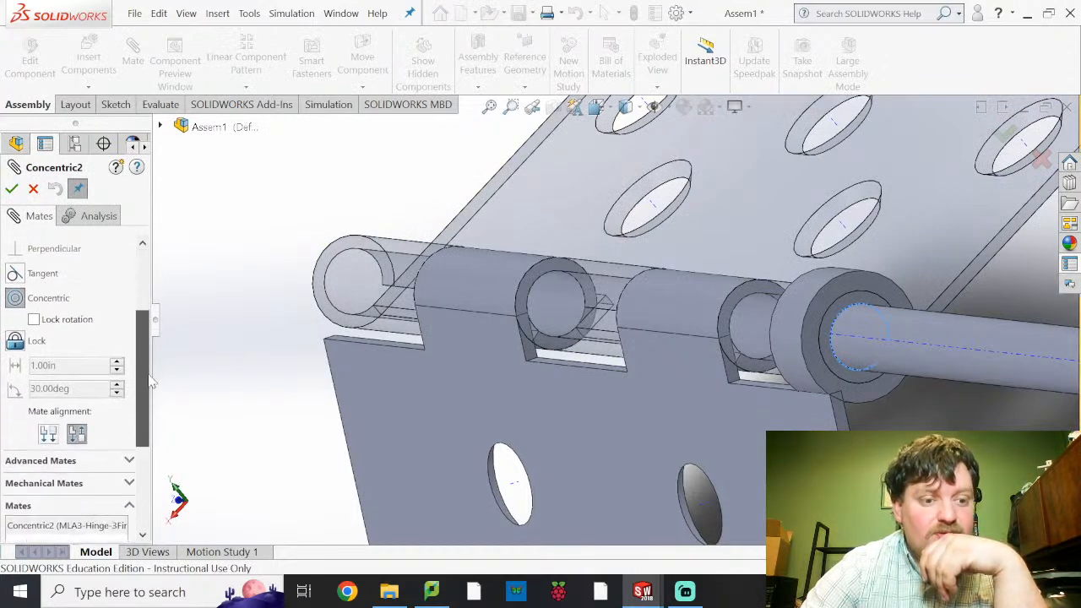
left_click(49, 433)
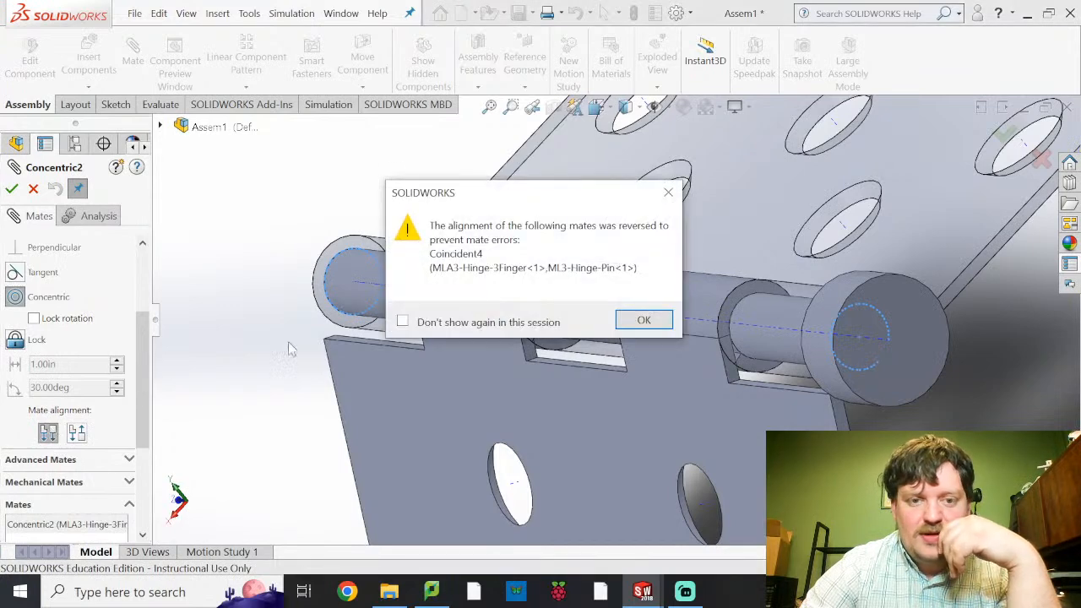
left_click(642, 322)
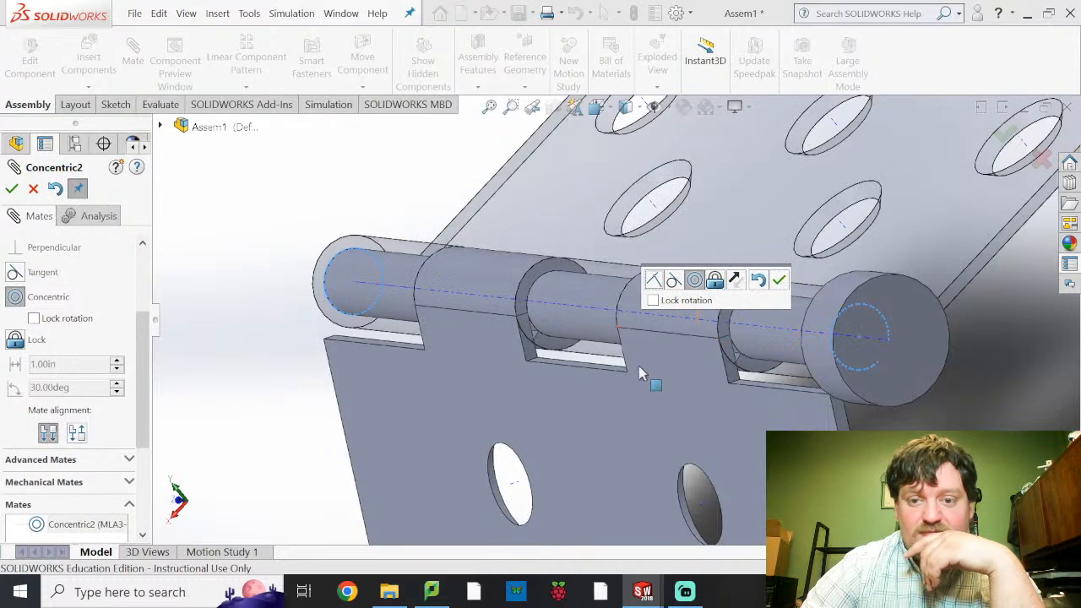
scroll(629, 382, "down", 4)
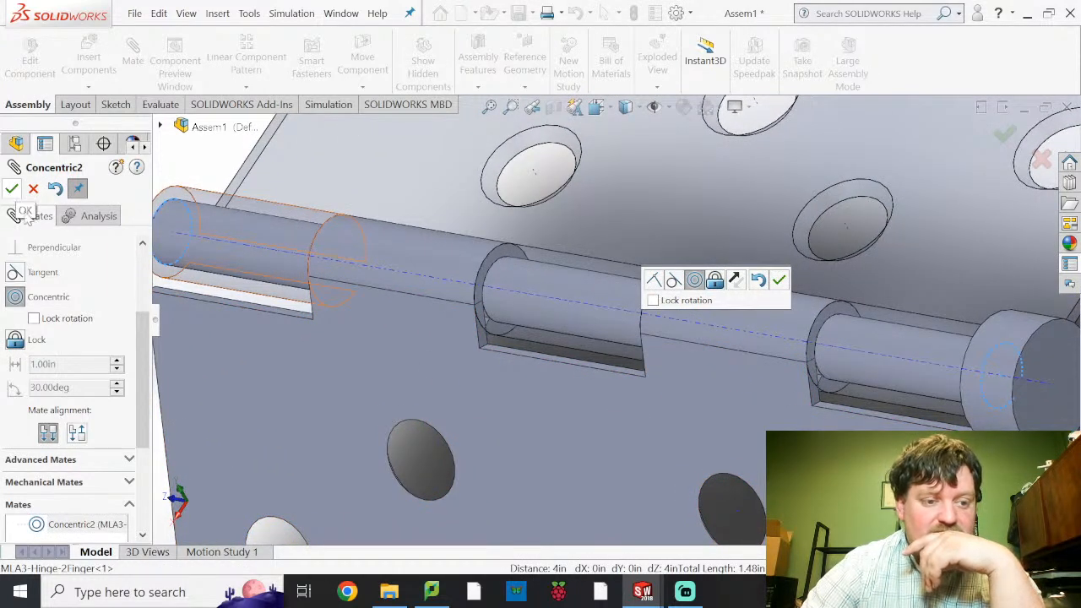
left_click(12, 188)
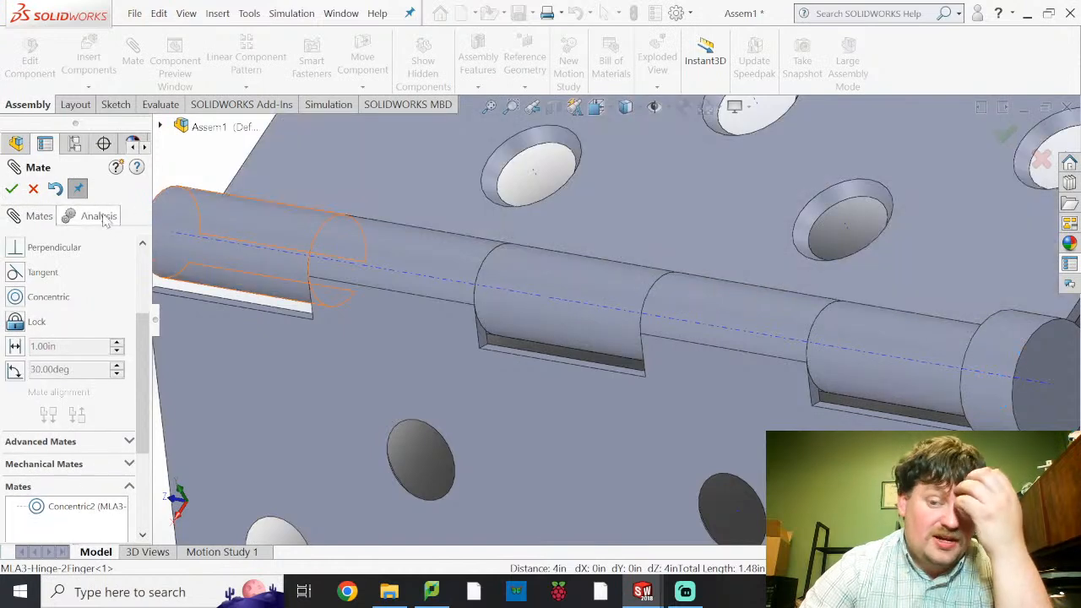
Swing the two-finger leaf about the pin to test the hinge motion, and close the Mate command.
scroll(361, 212, "up", 5)
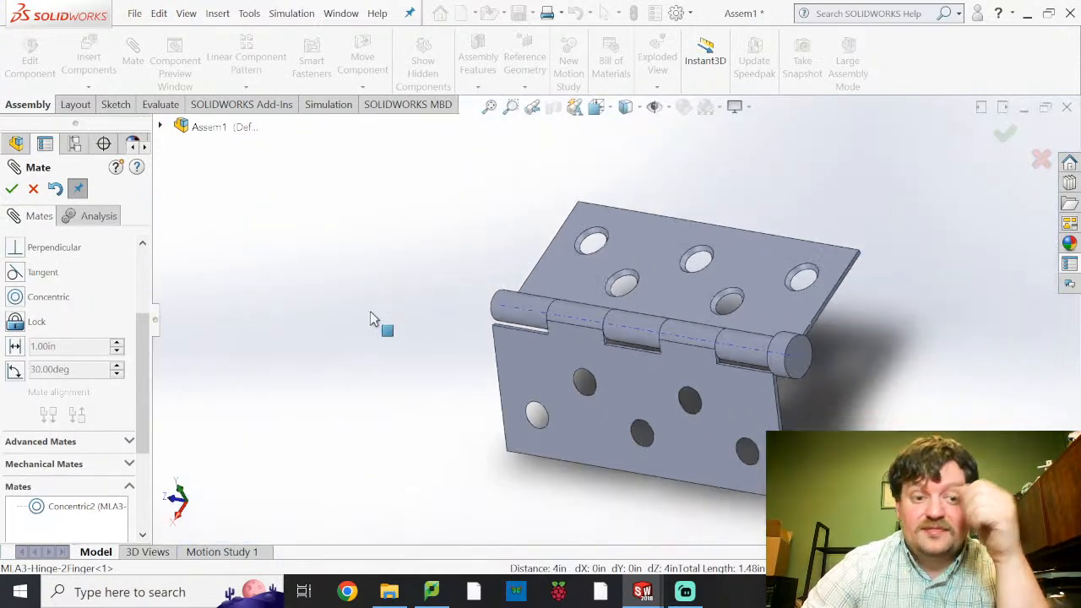
middle_click_drag(569, 355, 579, 426)
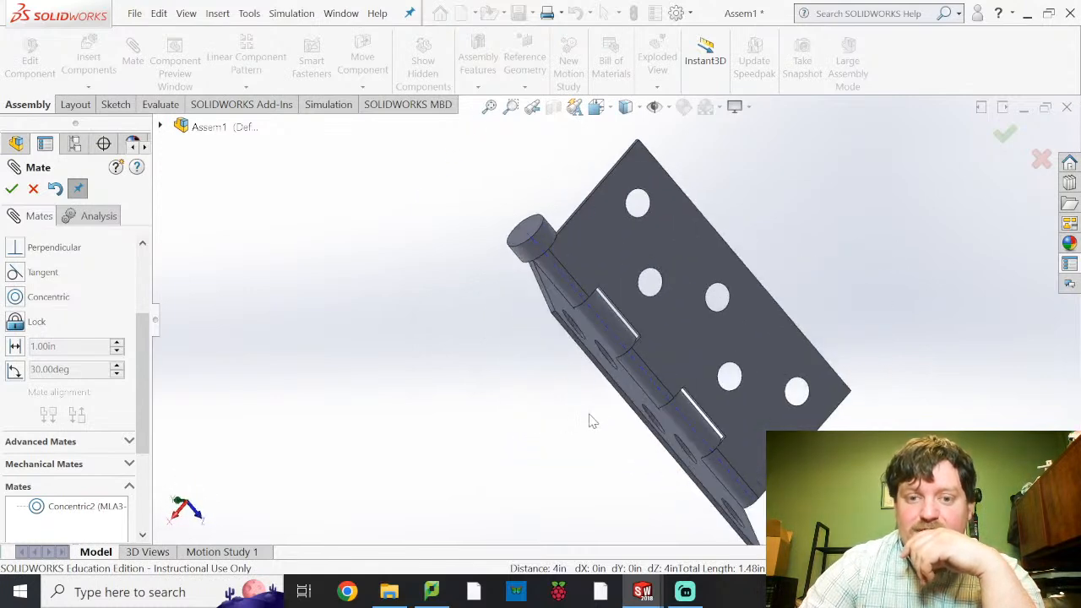
left_click_drag(478, 384, 516, 437)
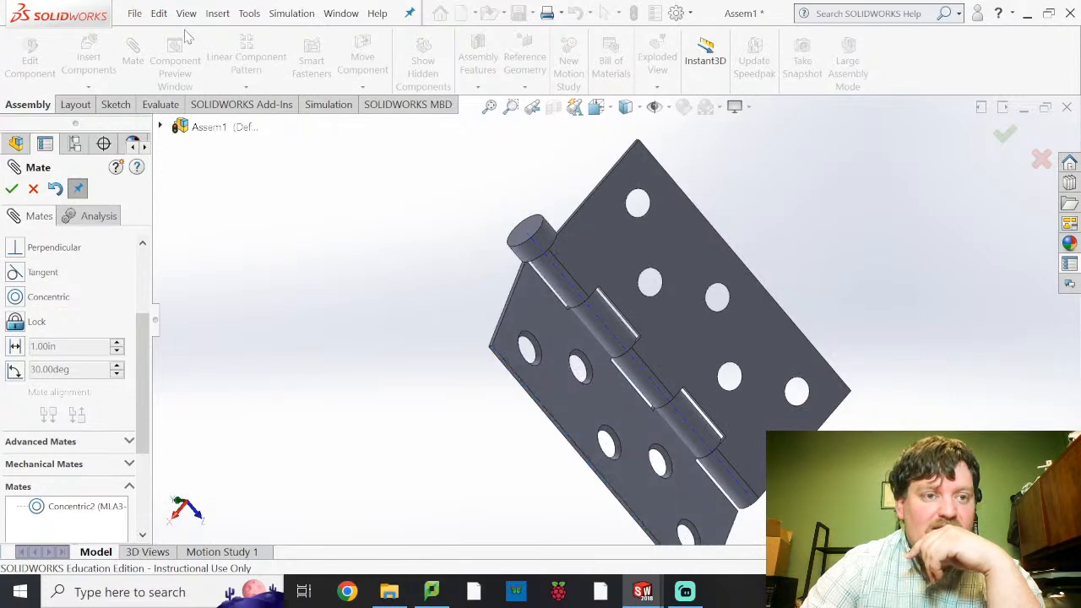
left_click(142, 16)
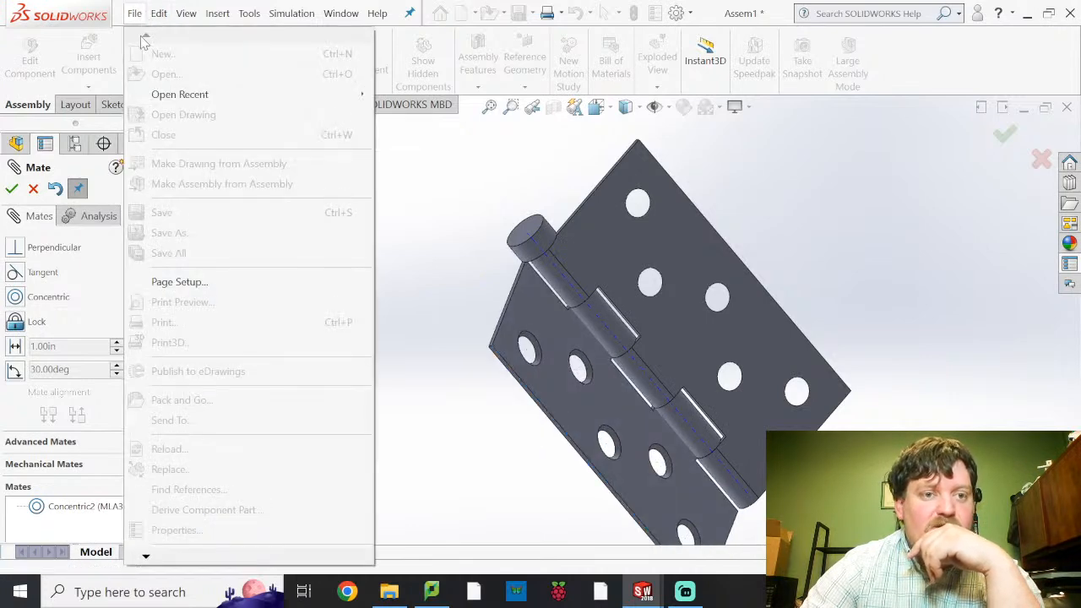
left_click(434, 169)
left_click(32, 189)
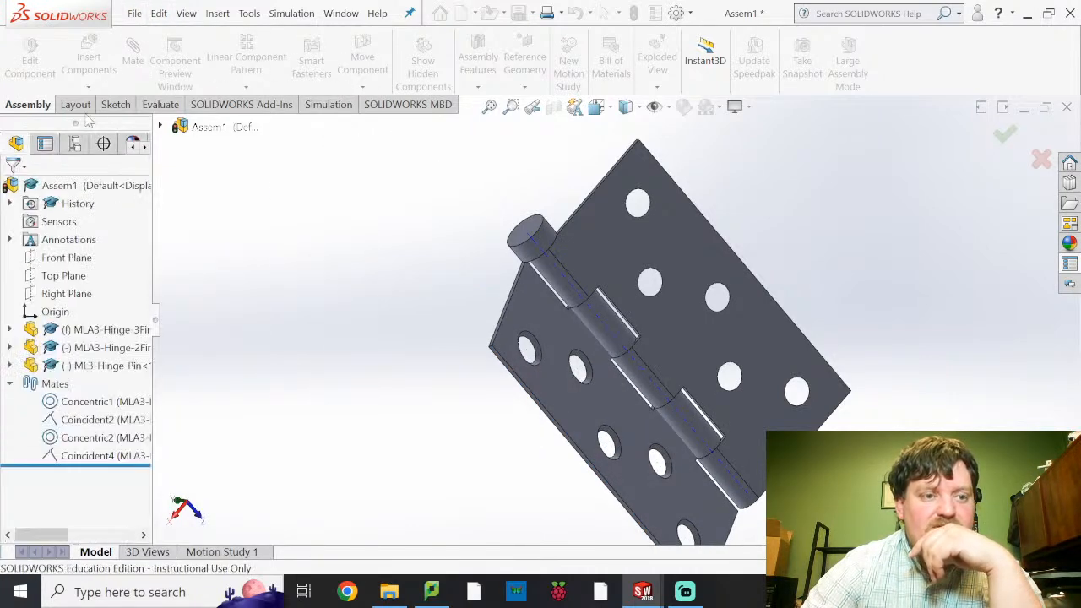
Save the hinge assembly as MLA3 in the Solidworks folder.
left_click(134, 13)
left_click(187, 214)
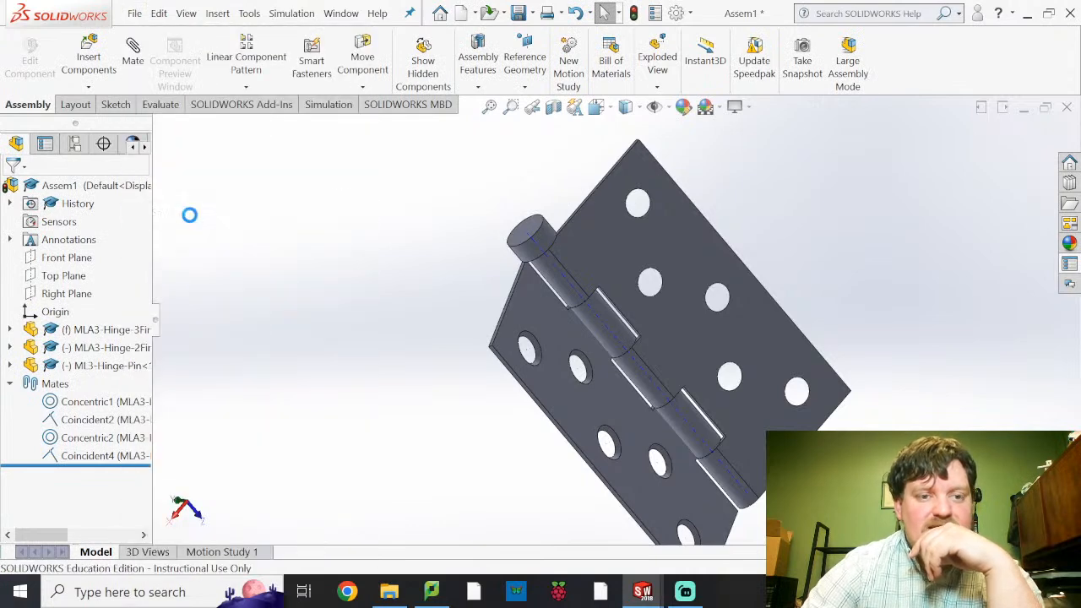
left_click(530, 233)
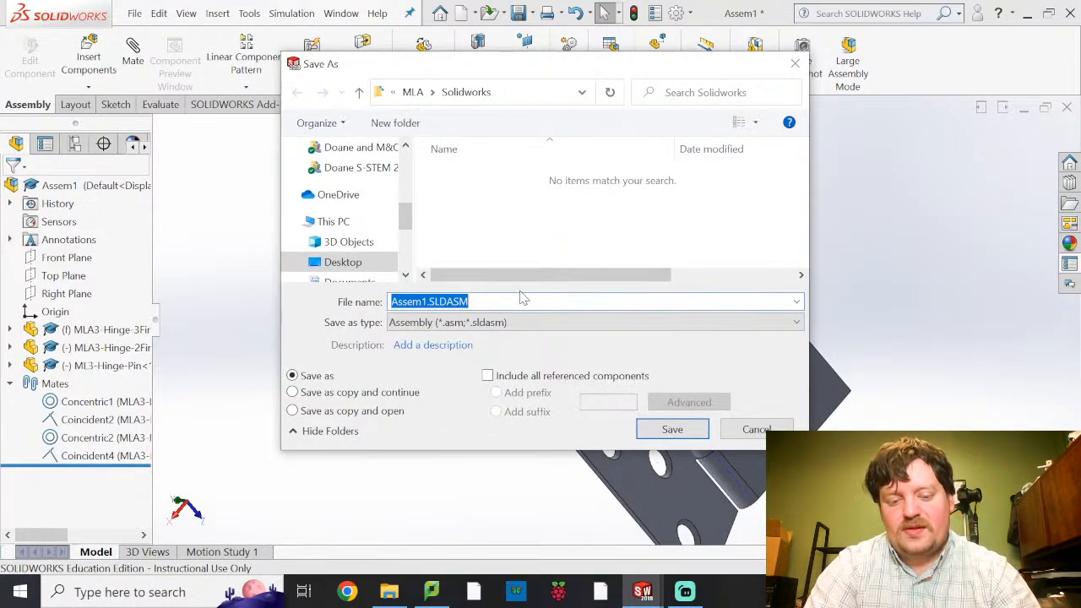
type("MLA3")
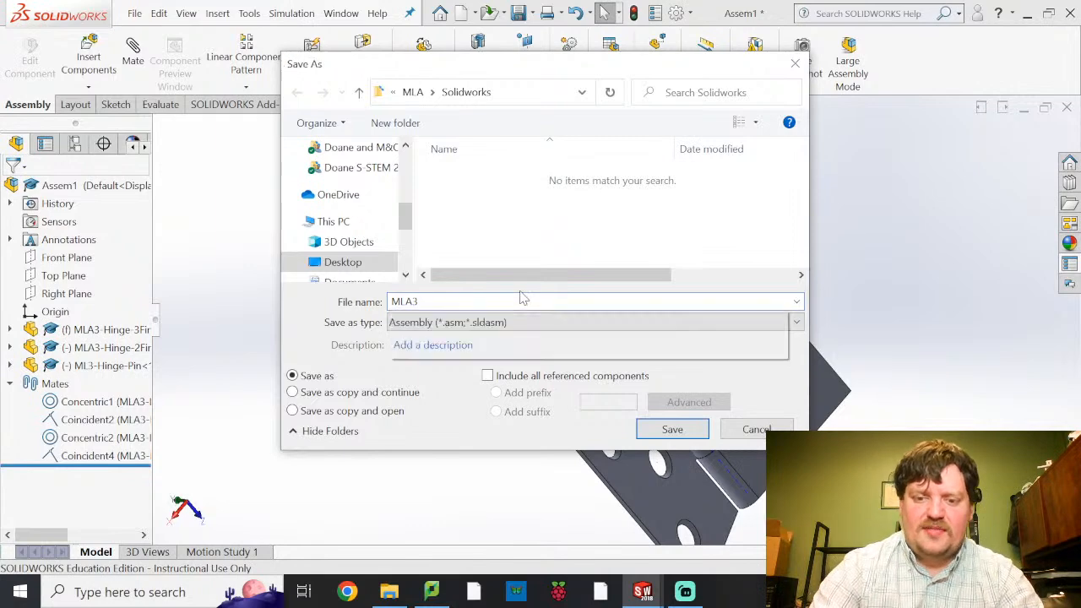
key("Return")
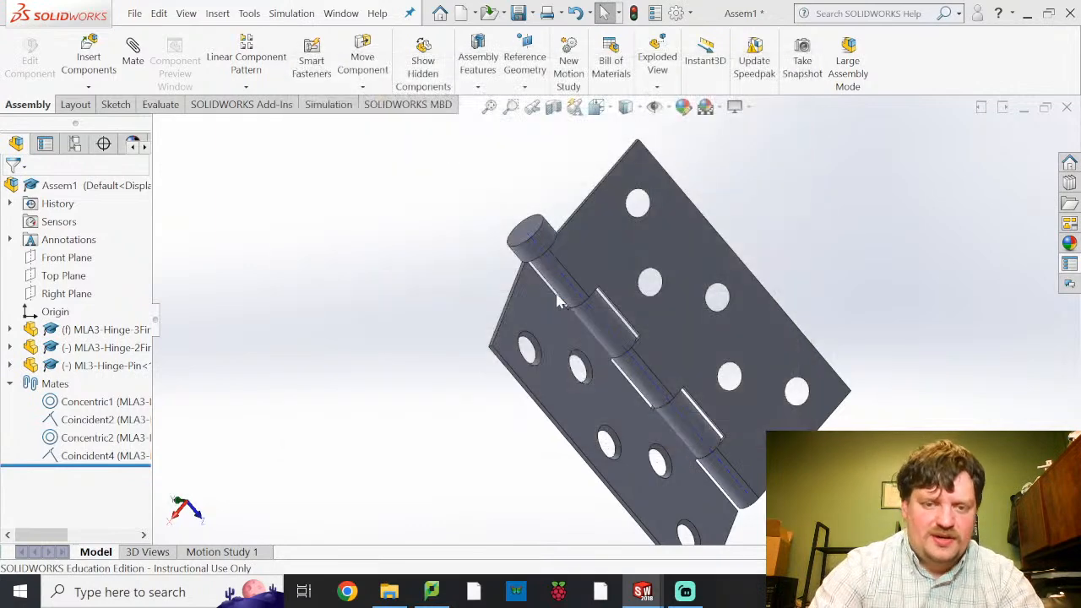
Create a new drawing document for the hinge assembly.
left_click(134, 14)
left_click(147, 54)
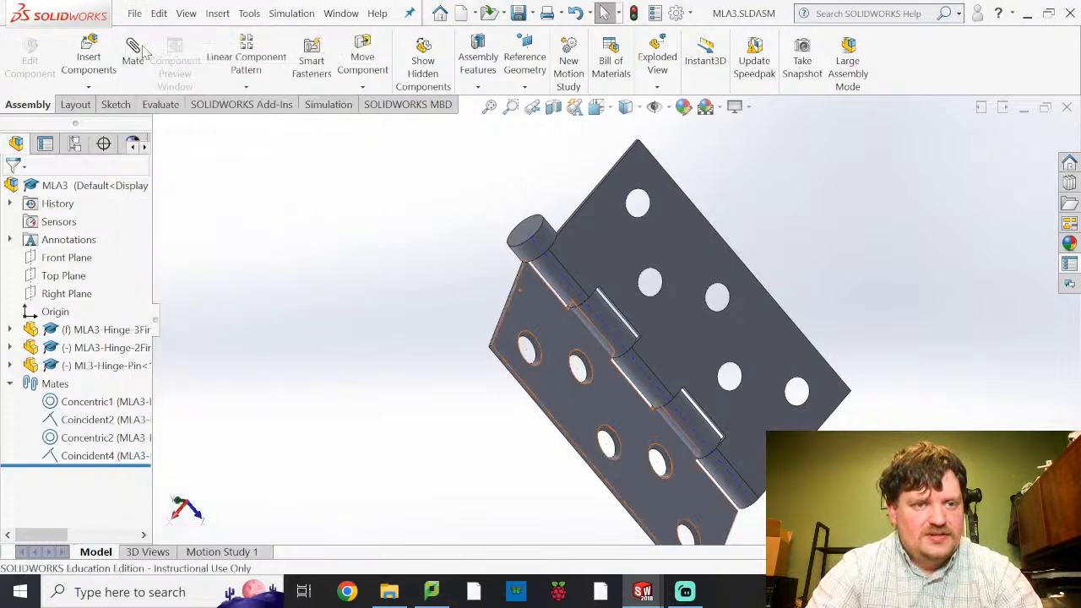
left_click(702, 221)
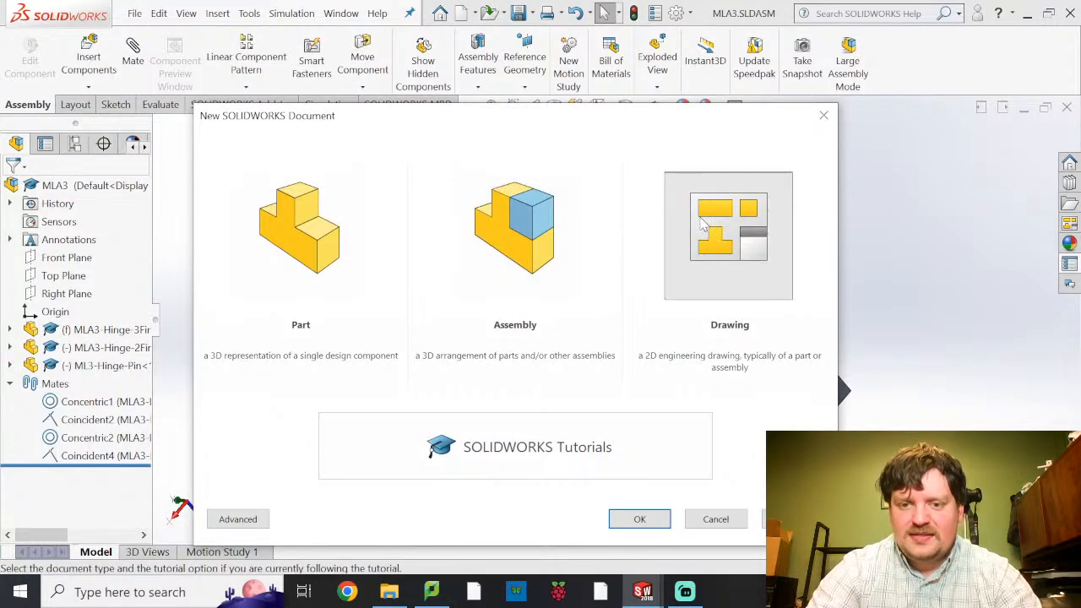
left_click(642, 521)
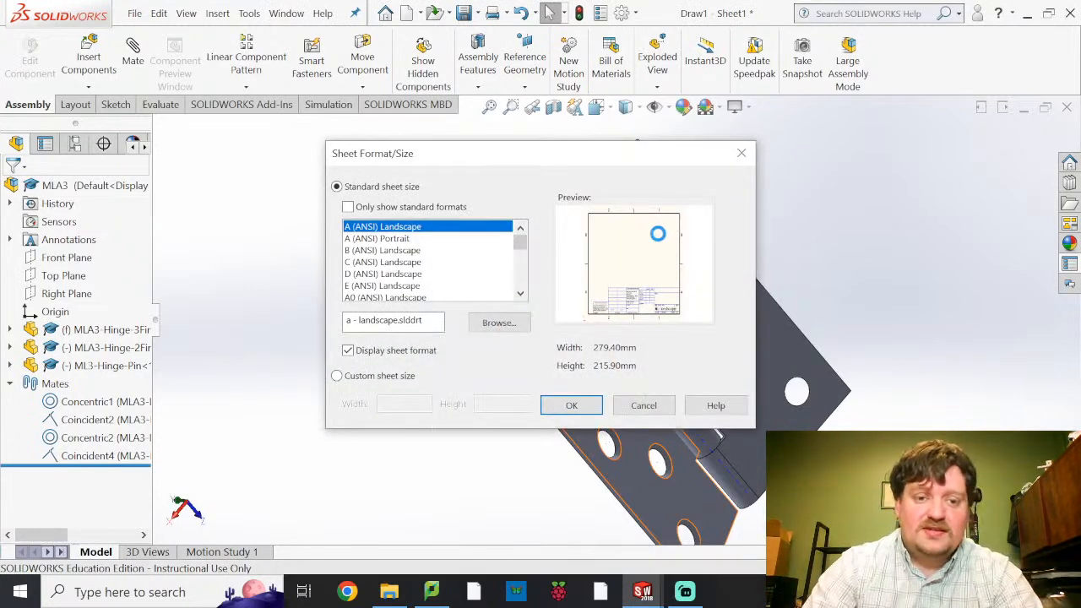
Apply the custom sheet format DoaneEngSheetFormat.slddrt from the Desktop folder Doane Classes, 2023 Spring, EGR 210.
left_click(499, 322)
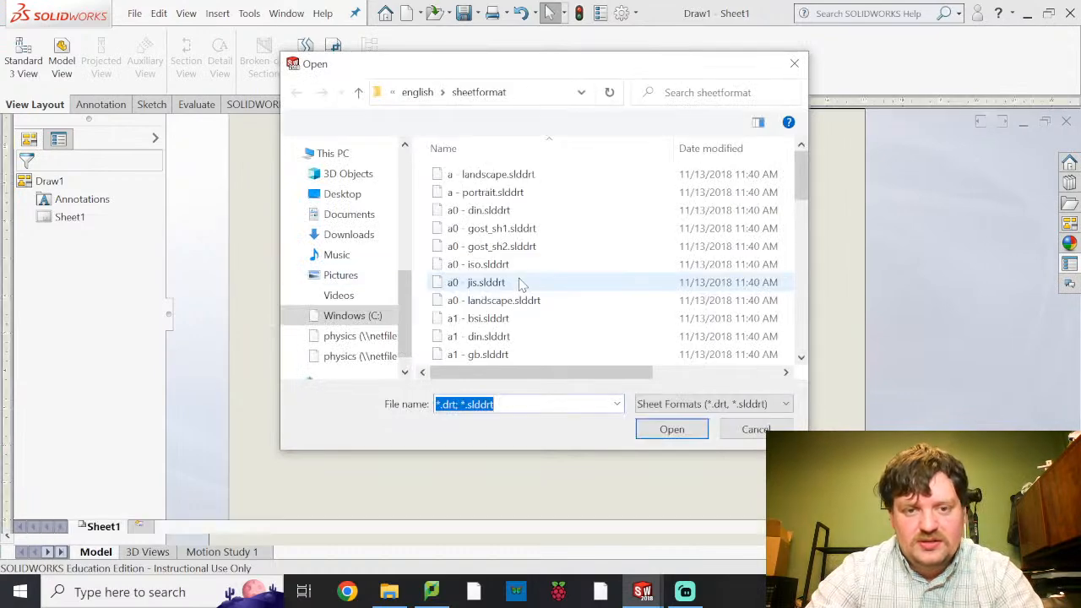
left_click(341, 194)
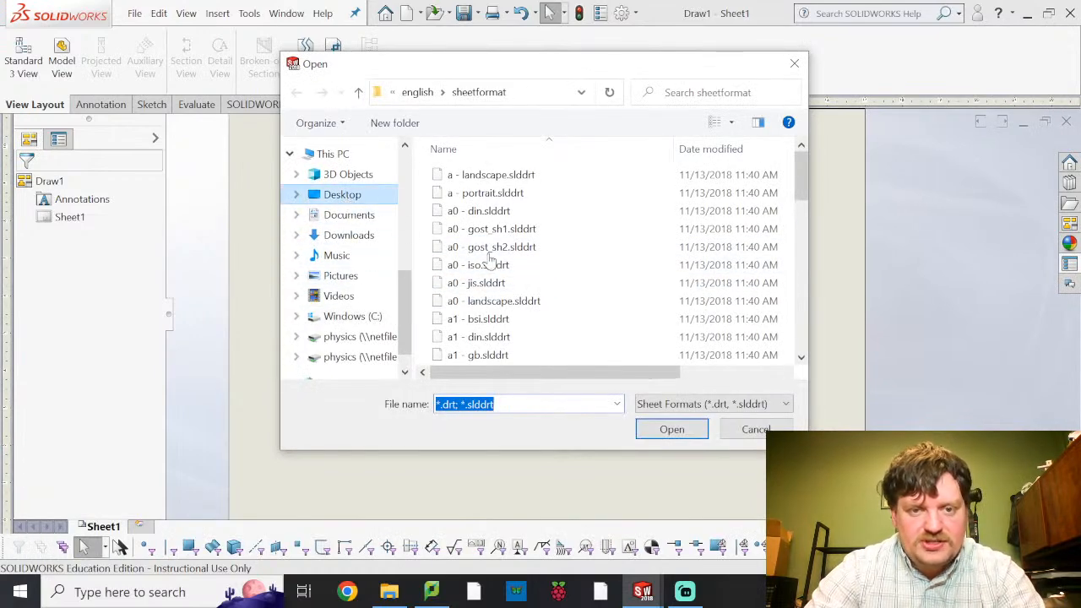
double_click(478, 229)
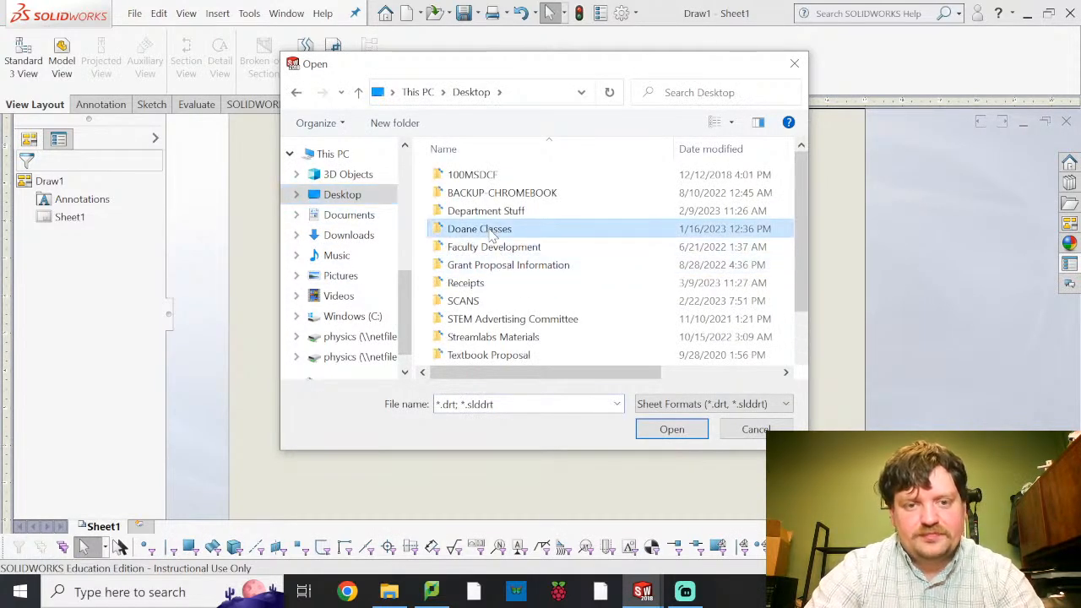
left_click(497, 349)
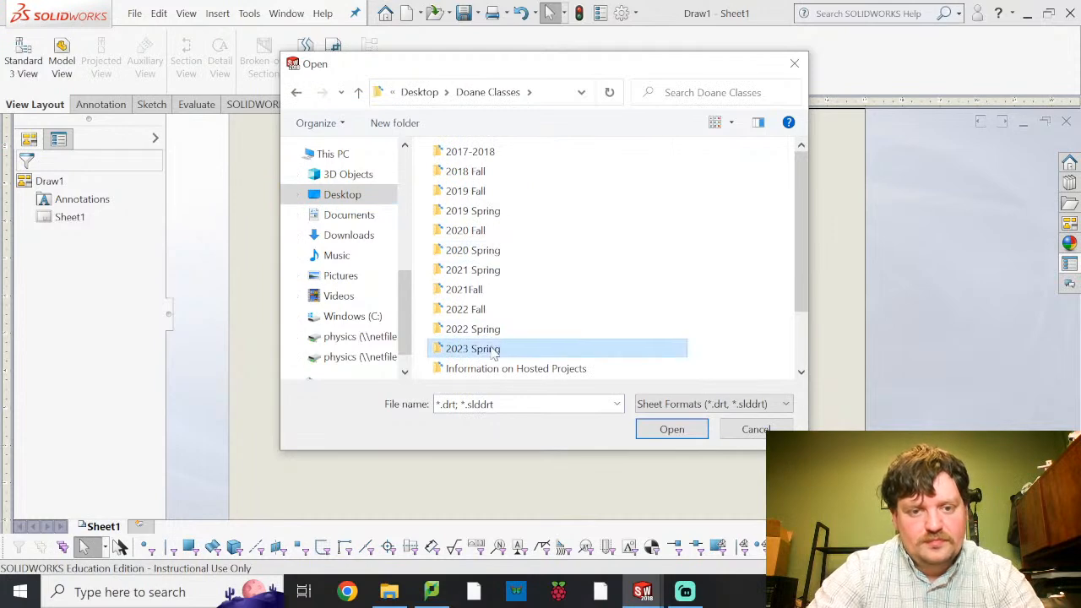
double_click(493, 353)
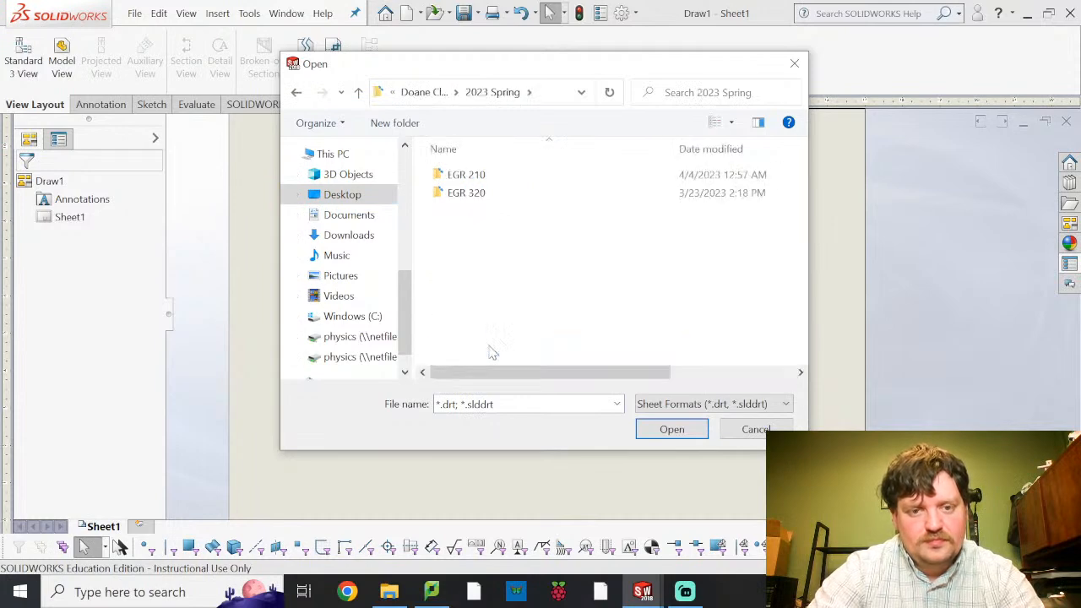
double_click(511, 174)
left_click(498, 247)
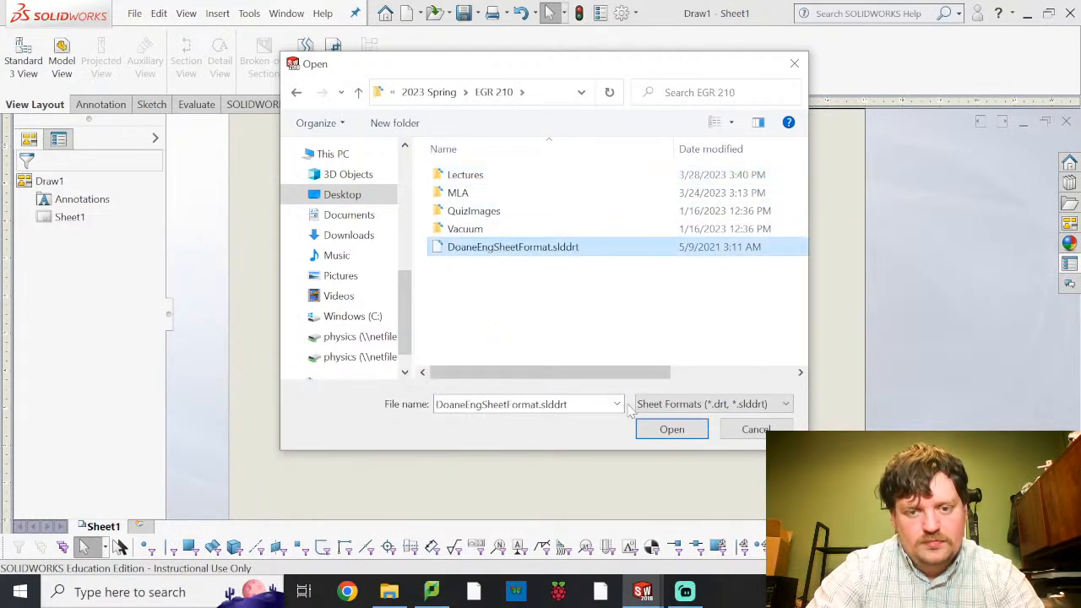
left_click(669, 429)
left_click(571, 406)
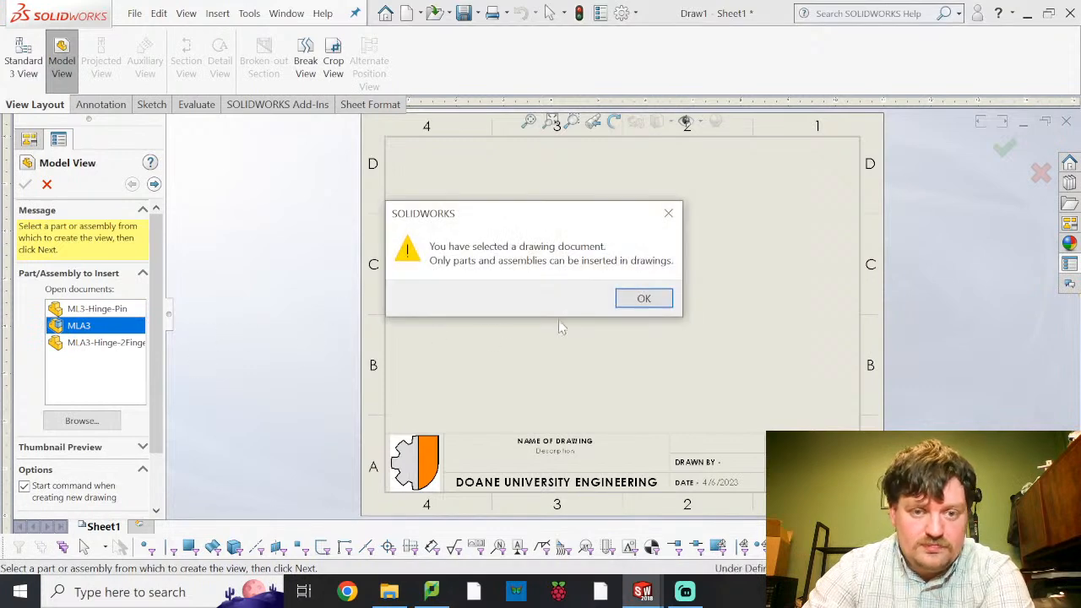
Place a front view of the MLA3 assembly low on the sheet, with projected views above it and to its right.
left_click(640, 299)
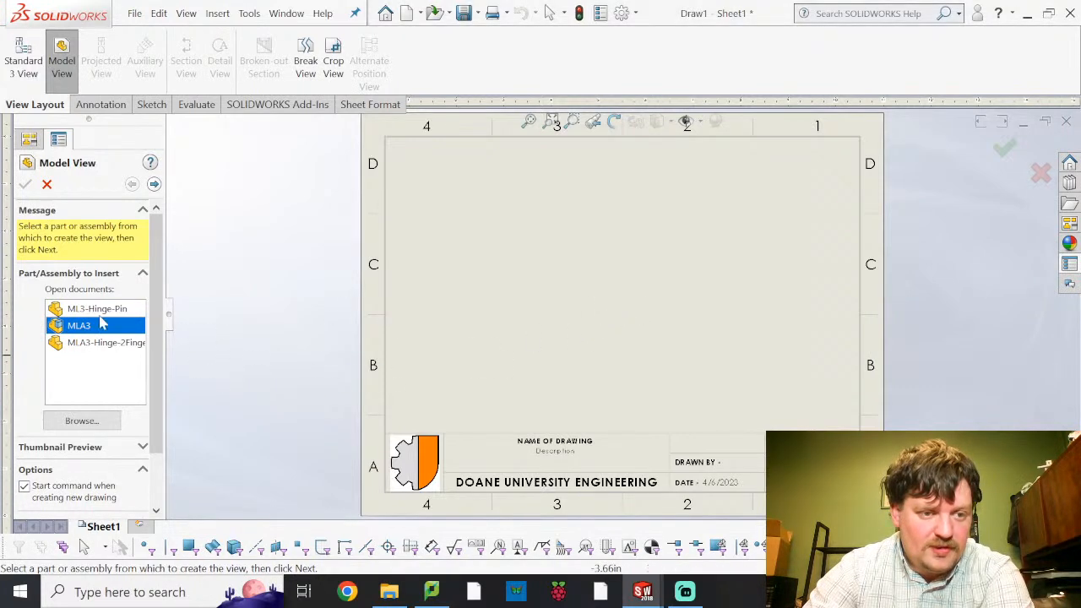
double_click(99, 329)
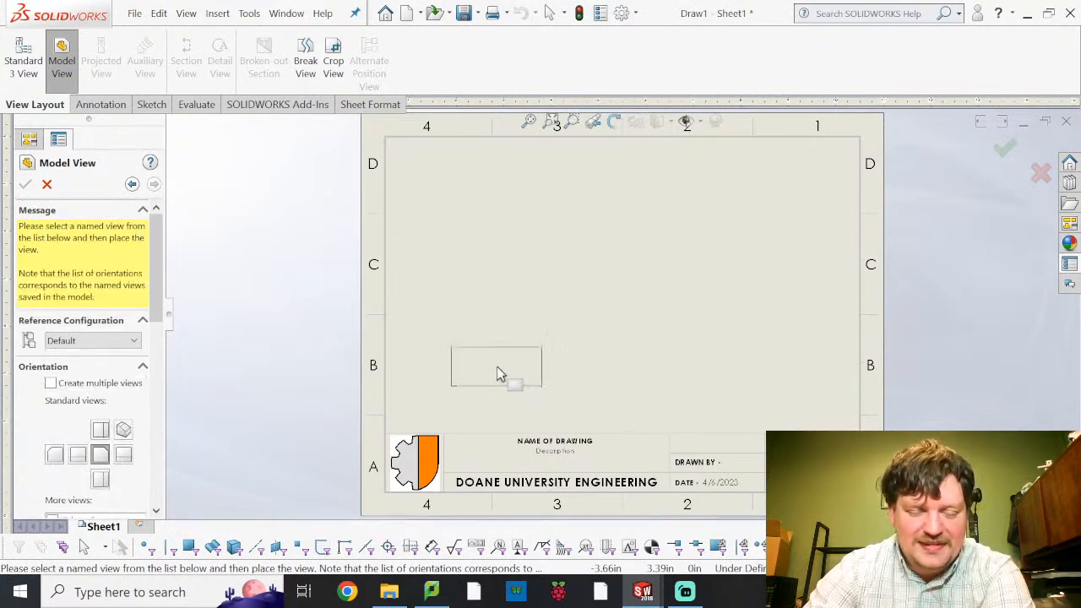
left_click(503, 353)
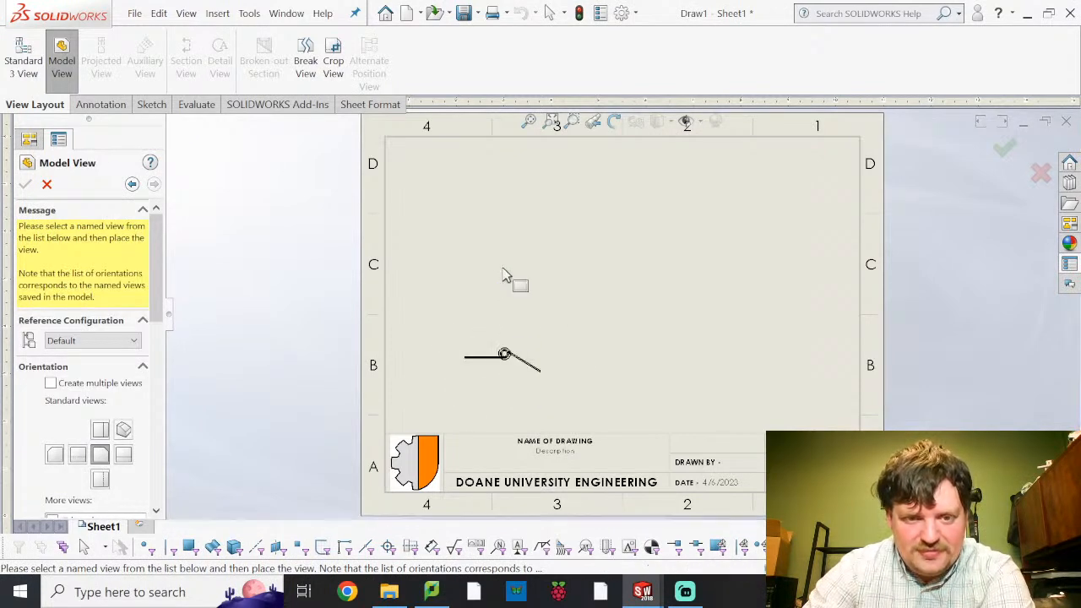
left_click(504, 211)
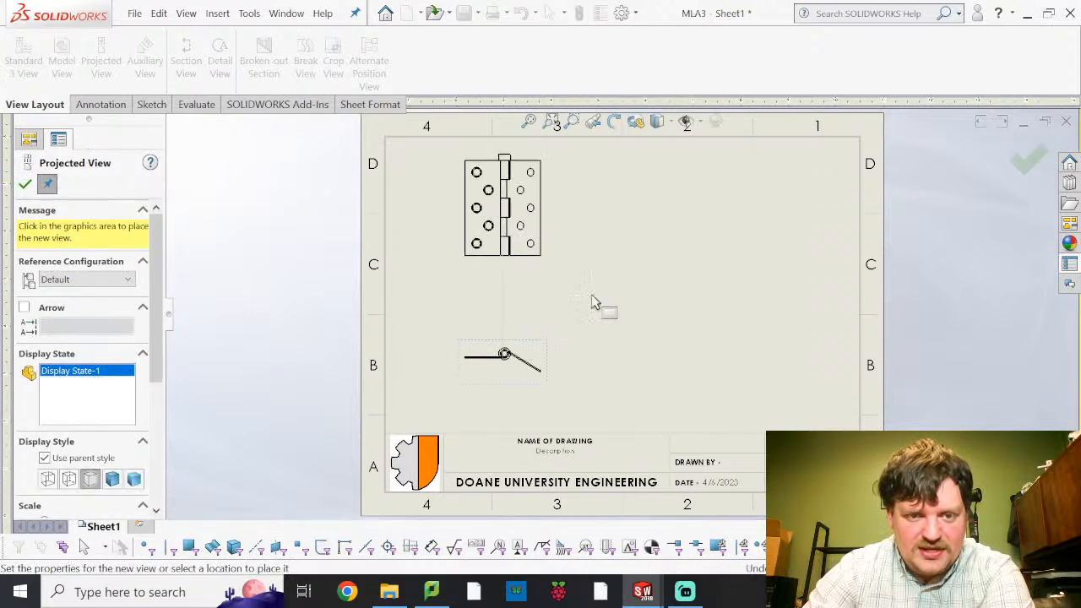
left_click(726, 365)
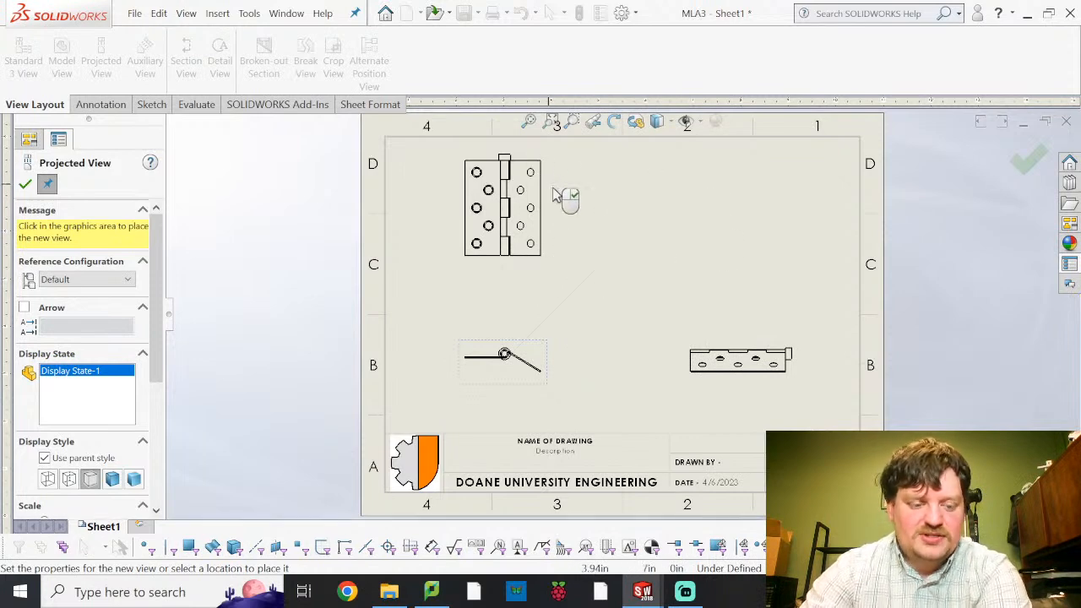
key("Escape")
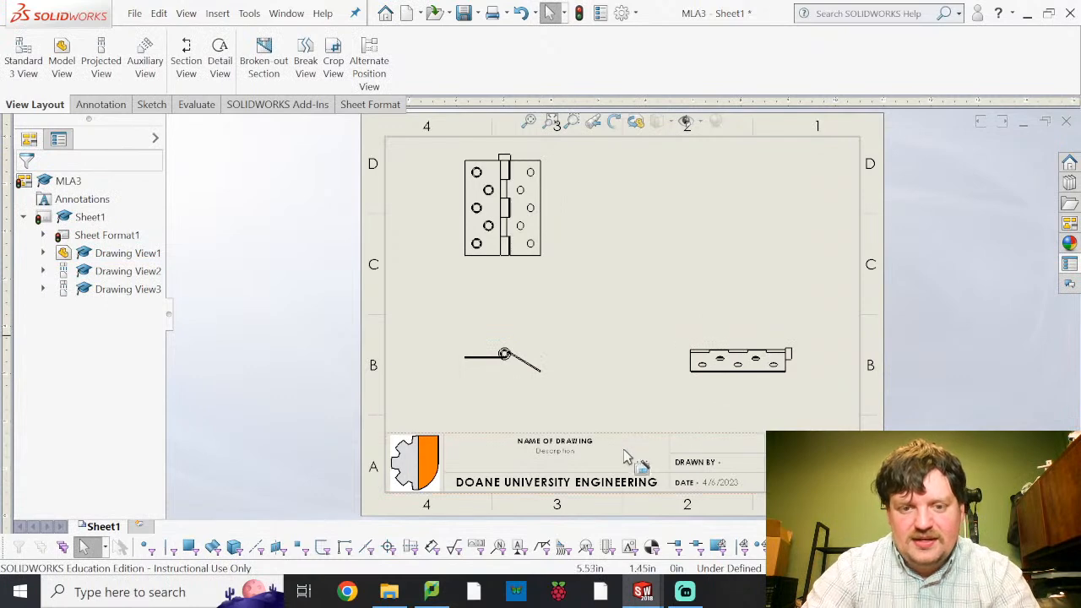
Fill in the title block with the drawing name MLA3 and the description Hinge Drawing.
double_click(577, 440)
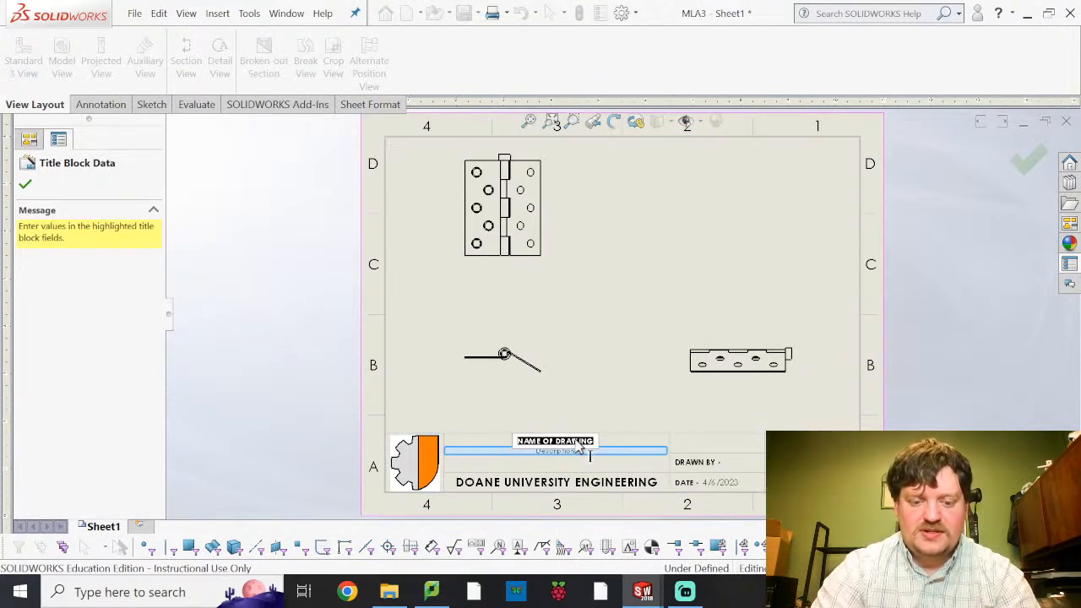
type("MLA3")
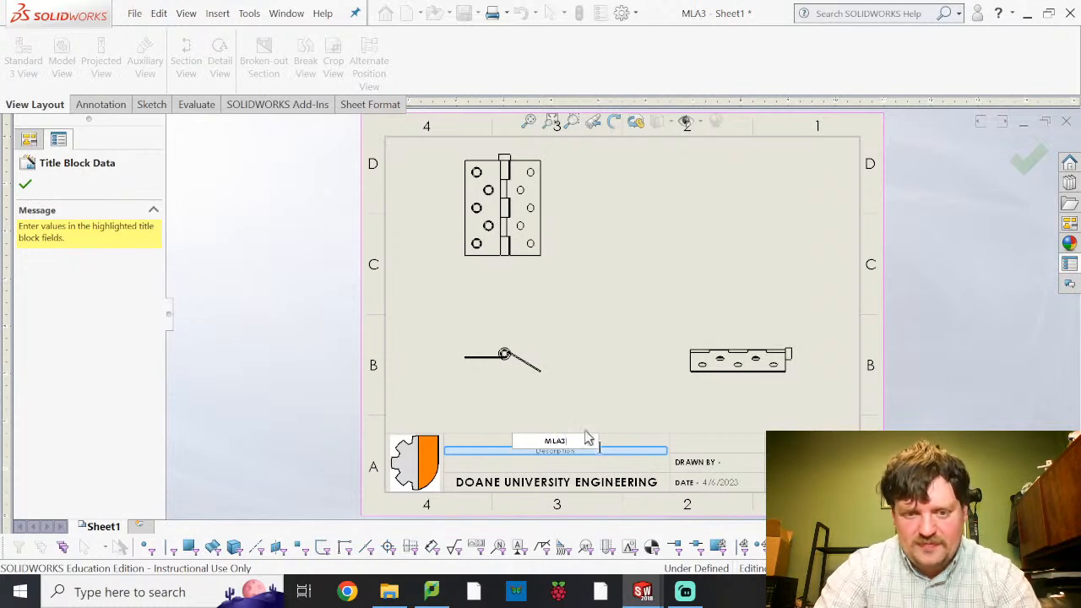
left_click(629, 456)
type("Hinge Cl")
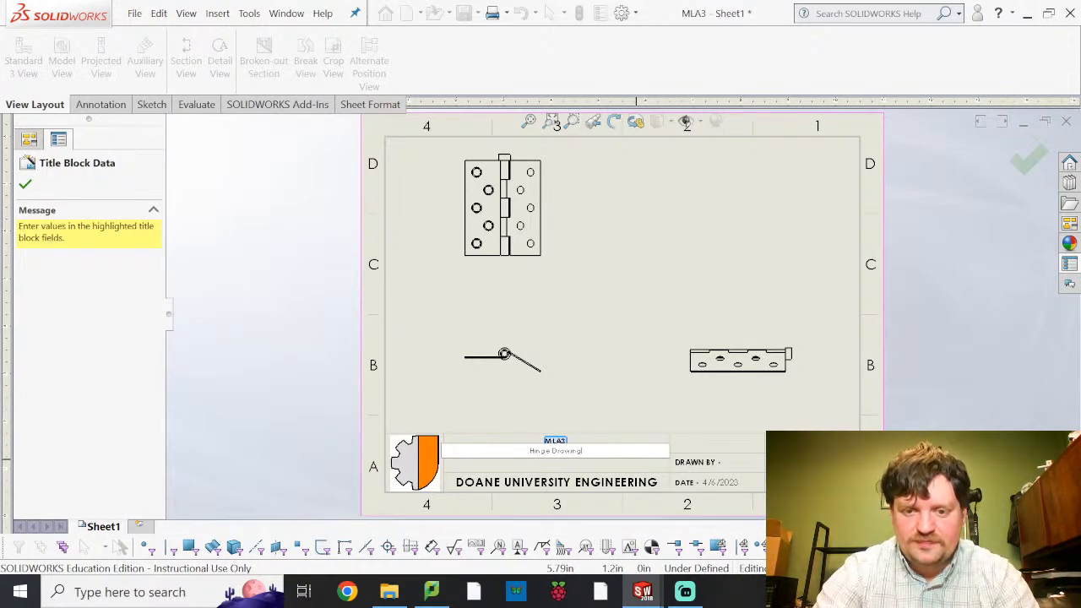
left_click(734, 458)
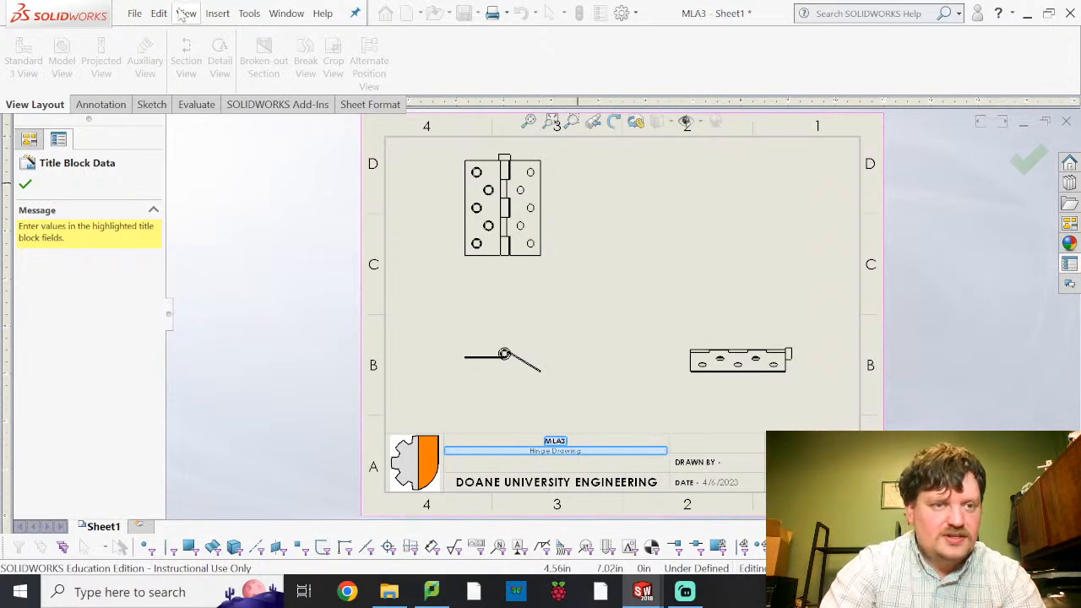
left_click(26, 184)
Enter the author's initials in the drawing's summary properties.
left_click(134, 13)
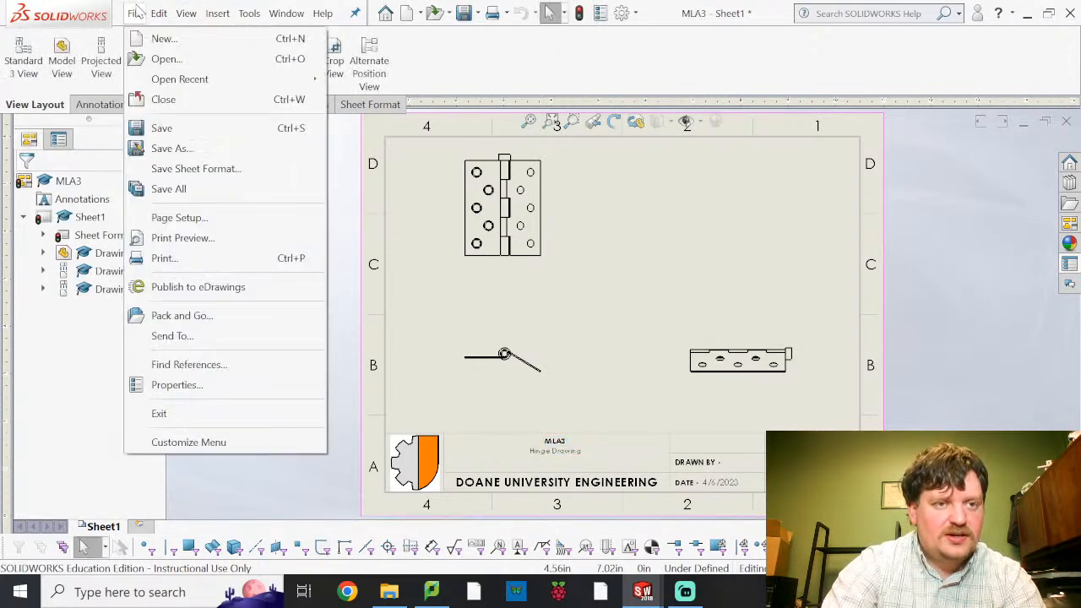
left_click(203, 386)
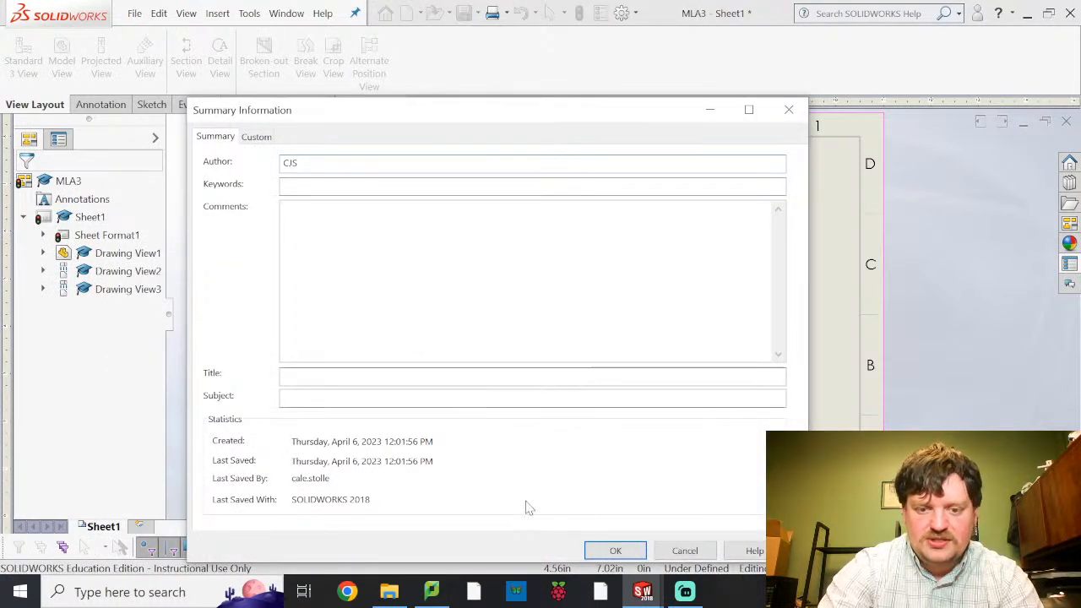
left_click(615, 550)
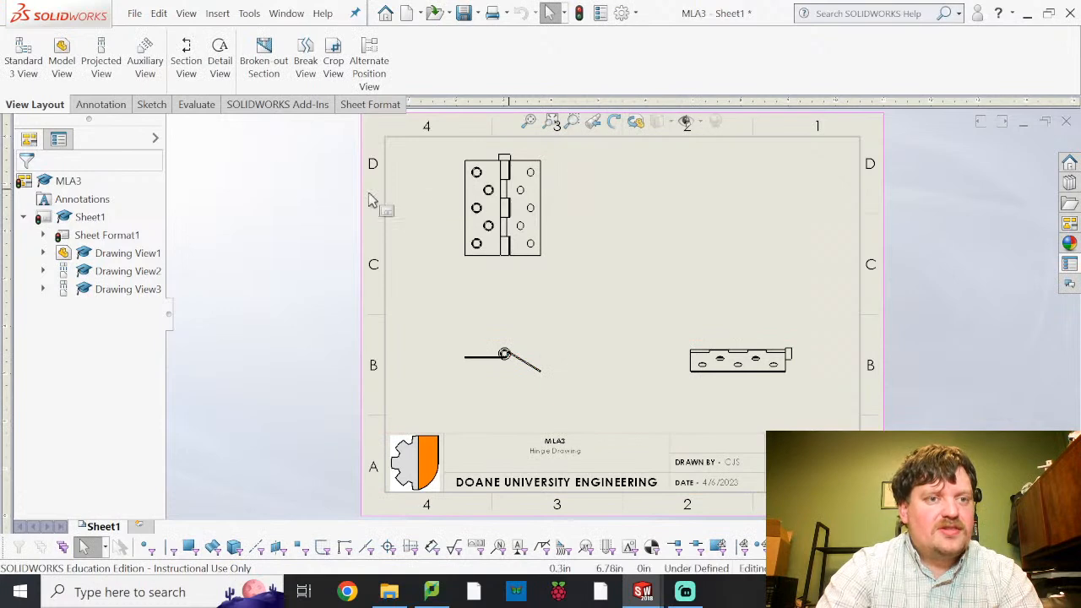
Print the drawing sheet to a PDF named MLA3 in the Solidworks folder.
left_click(135, 13)
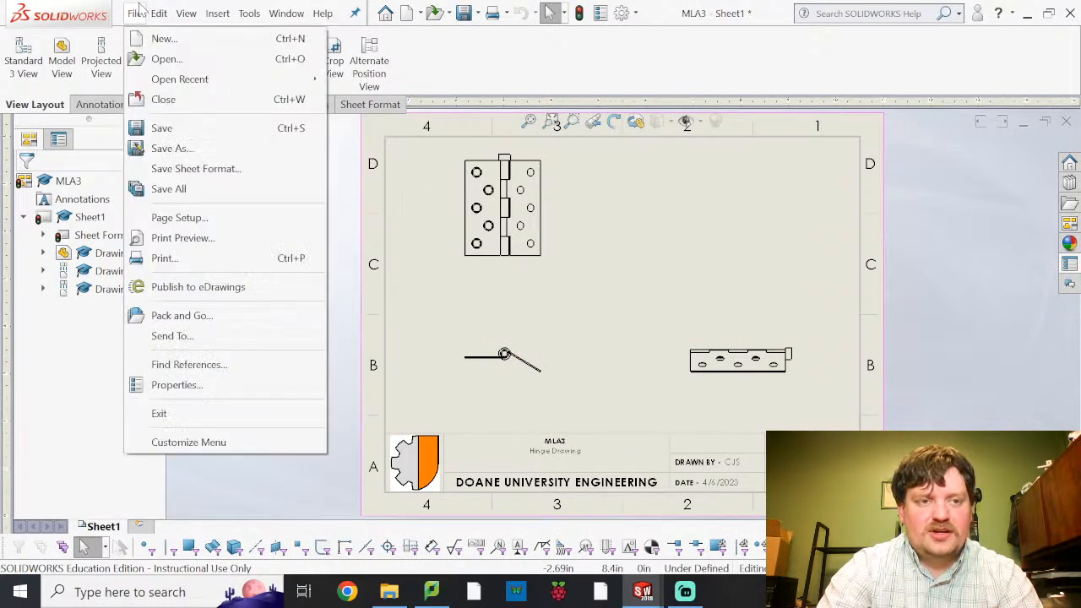
left_click(193, 260)
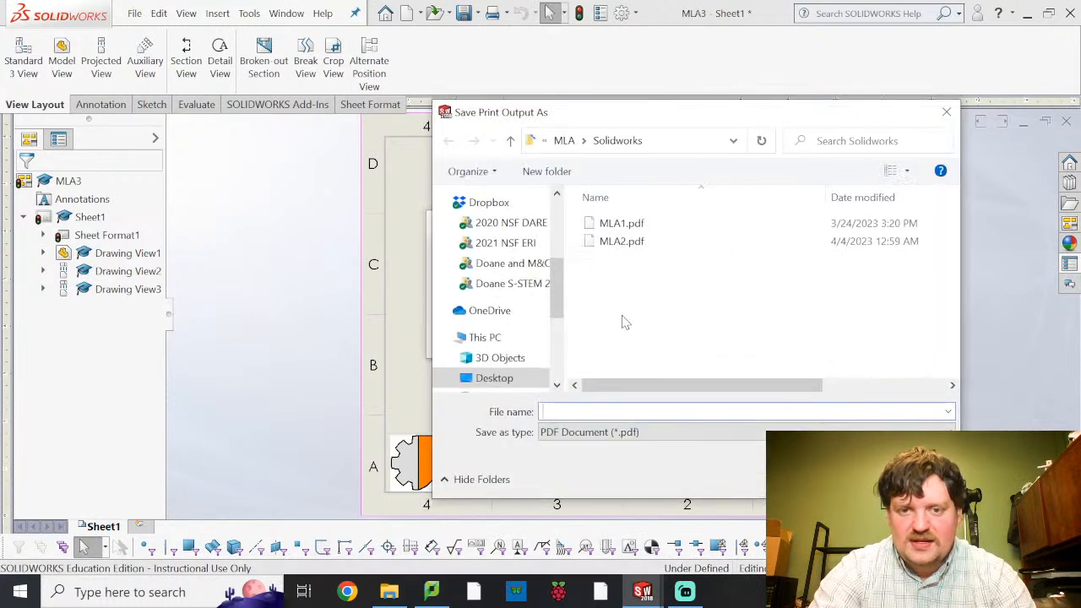
type("LA3")
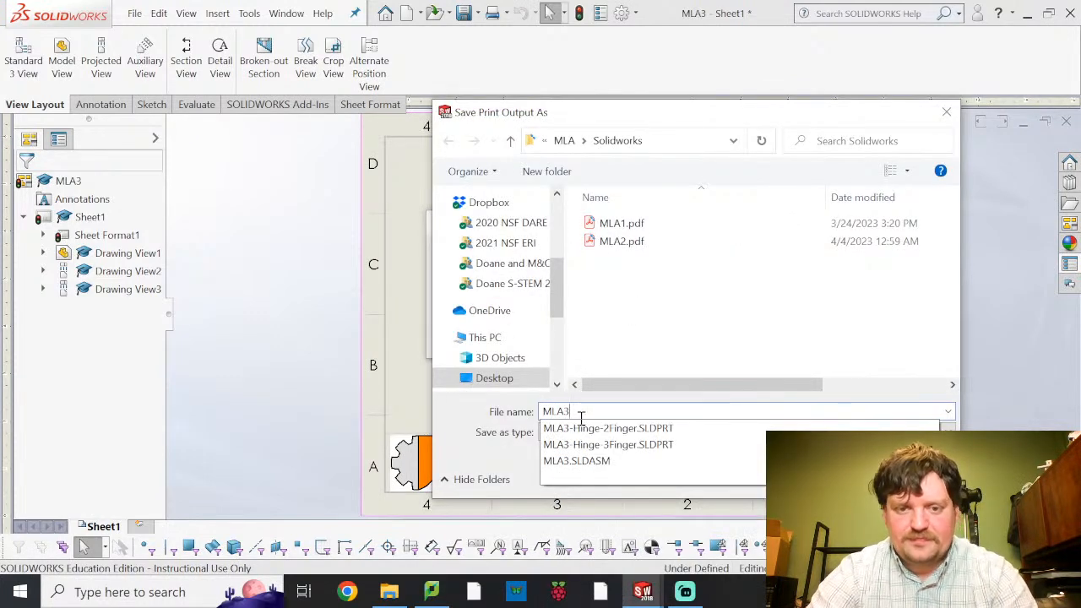
key("Return")
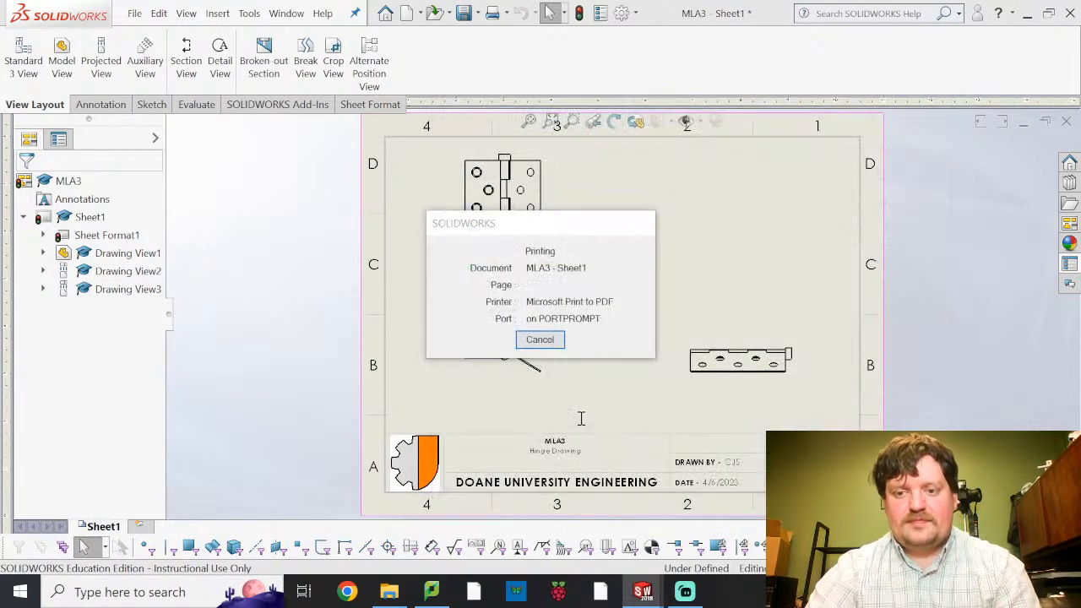